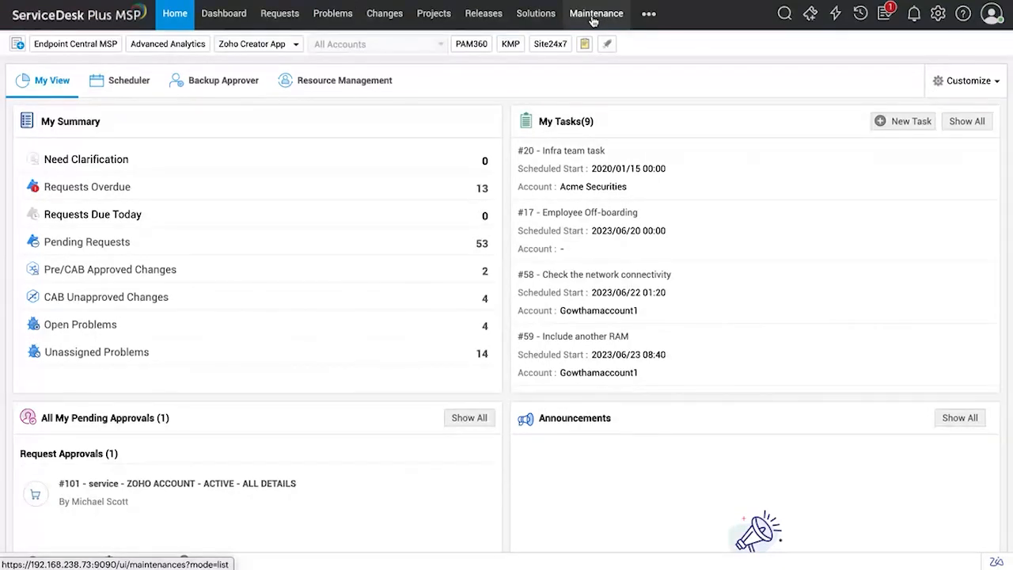
# - Look over the technician home page's summary, tasks, pending approvals and announcements
pyautogui.click(648, 23)
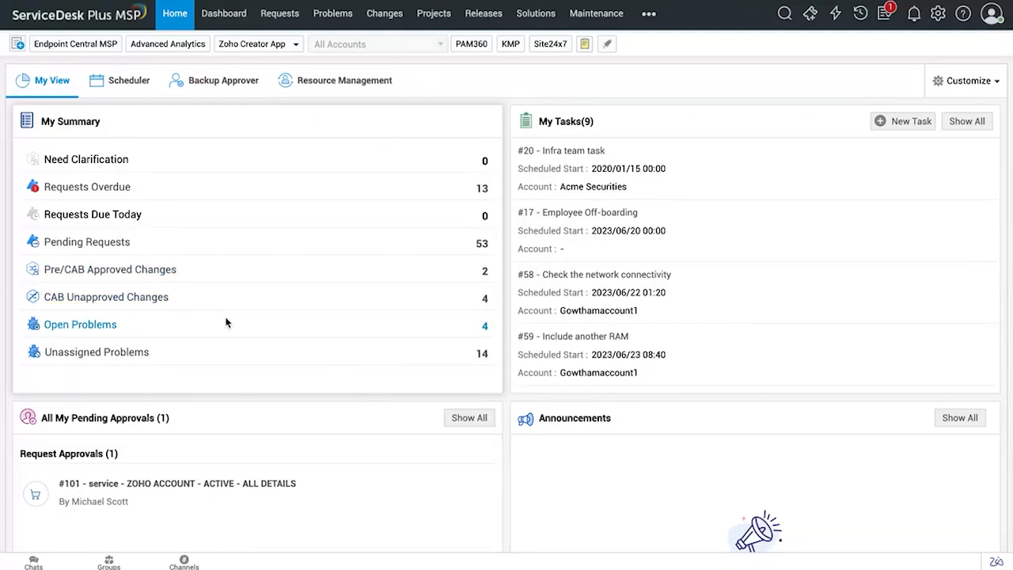
pyautogui.scroll(-1, 228, 329)
pyautogui.scroll(-2, 198, 357)
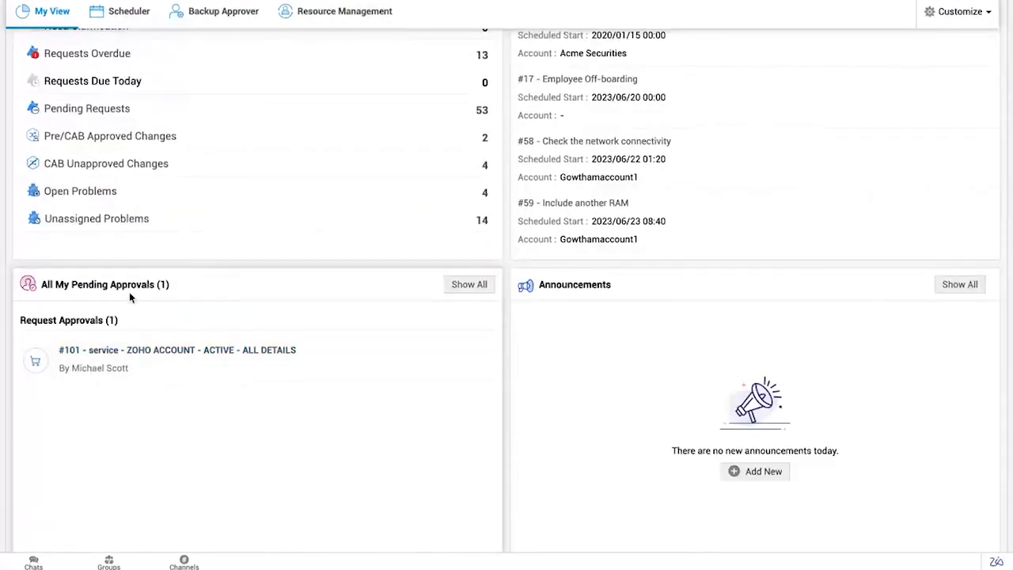
pyautogui.scroll(2, 131, 298)
pyautogui.scroll(1, 131, 299)
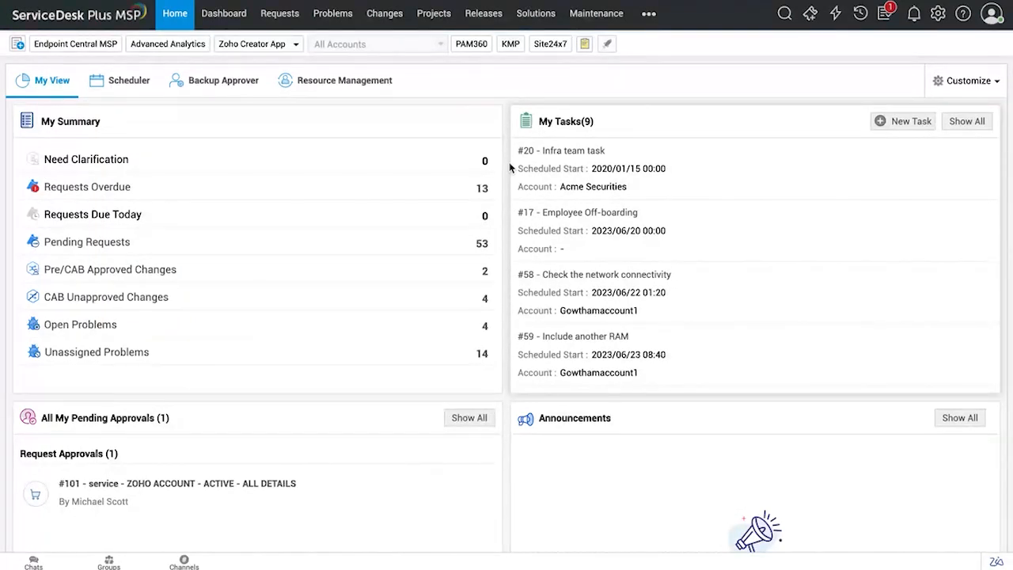
pyautogui.moveTo(742, 199)
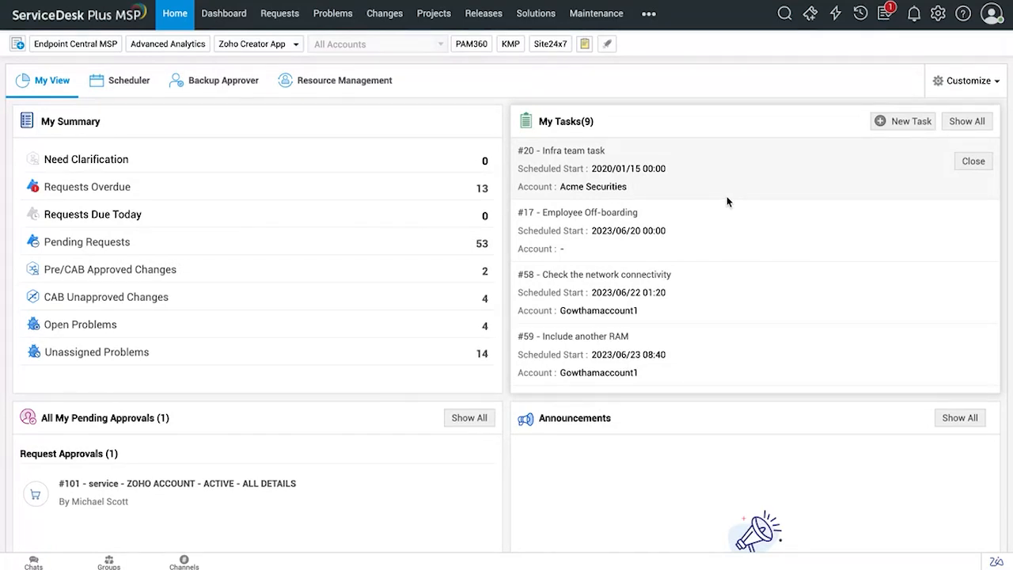
# - Open a new request form from the requests list, look through its incident templates and leave the form
pyautogui.click(287, 21)
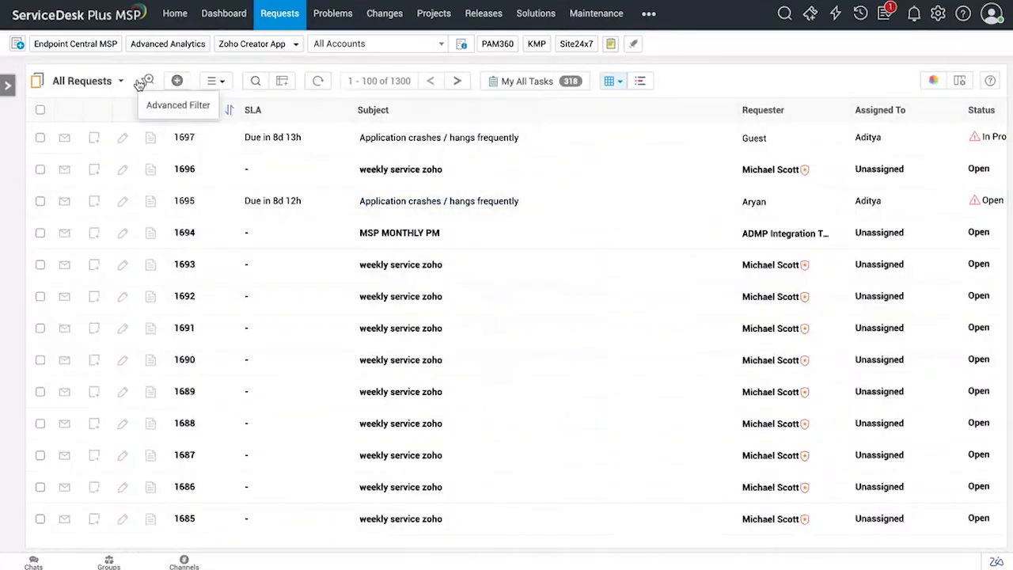
pyautogui.click(179, 84)
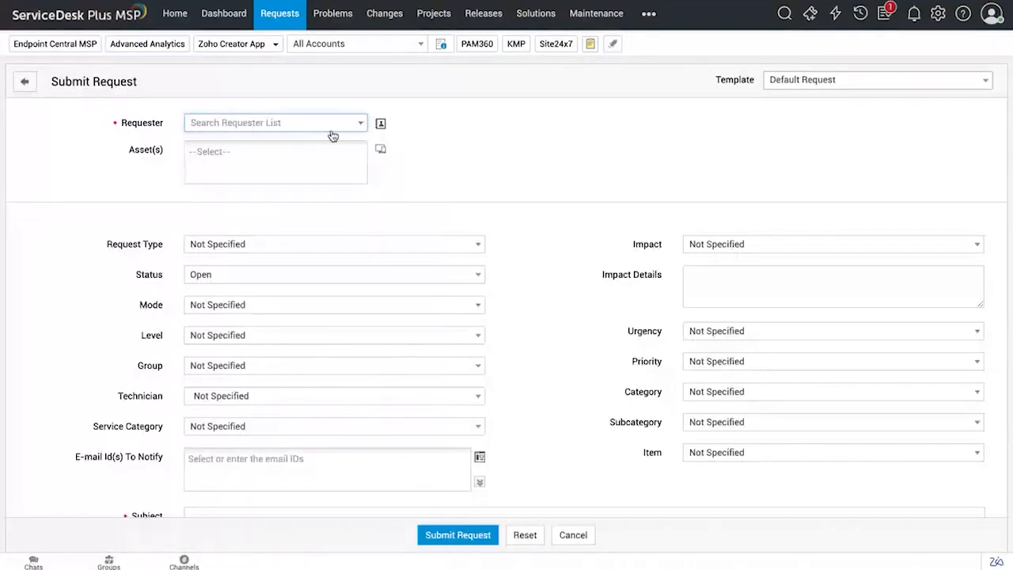
pyautogui.click(860, 86)
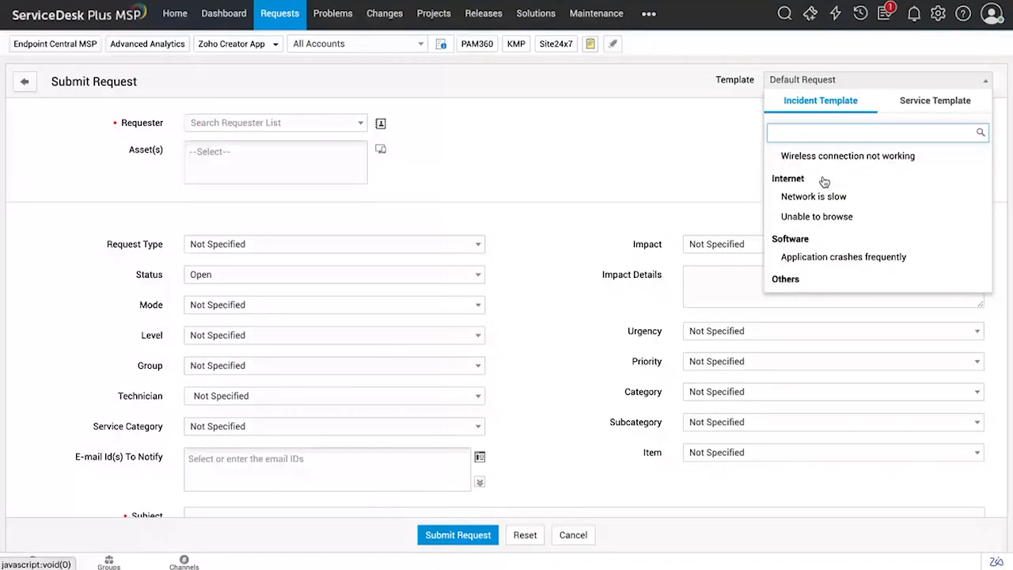
pyautogui.click(653, 142)
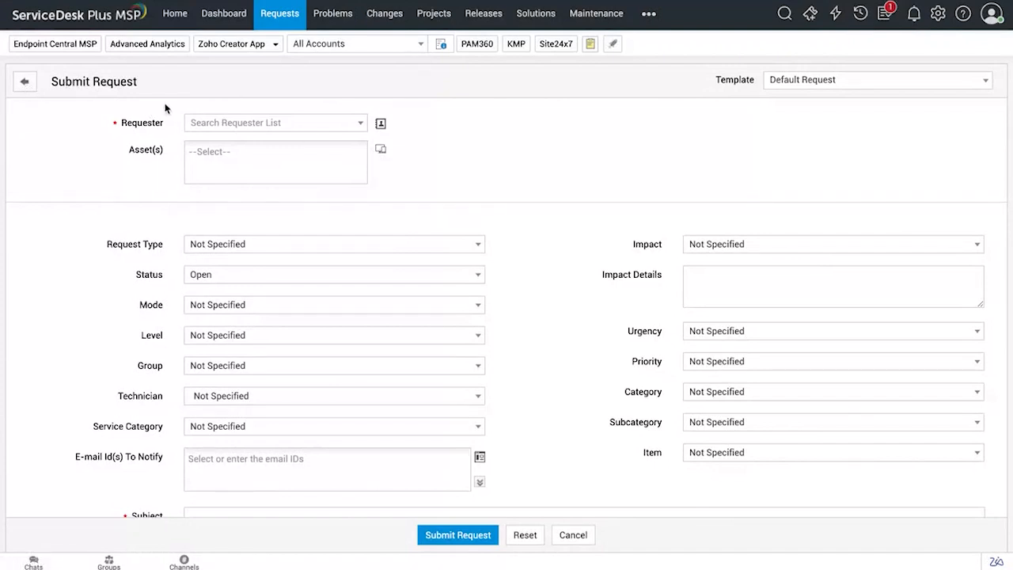
pyautogui.click(804, 80)
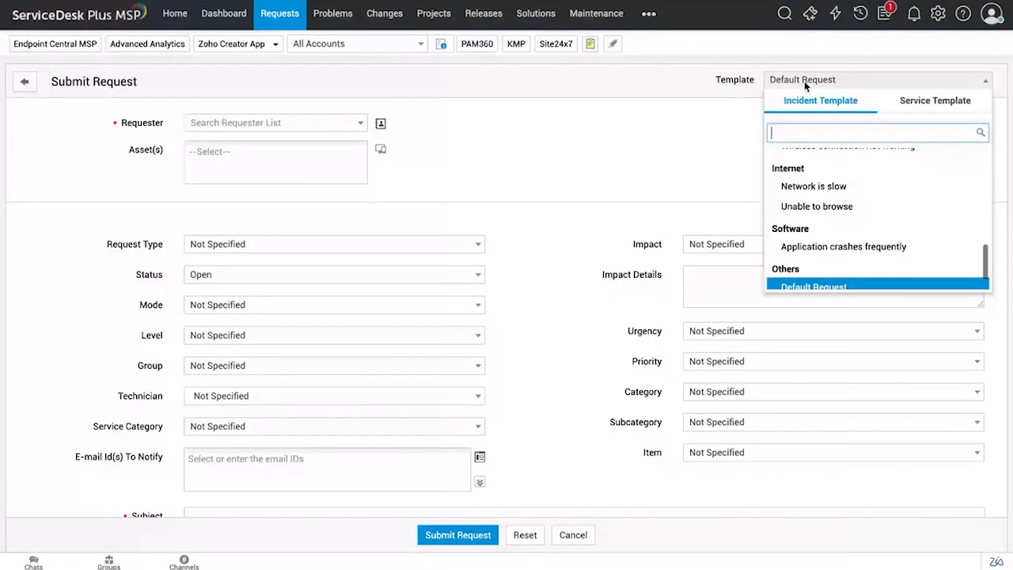
pyautogui.click(526, 98)
pyautogui.click(31, 82)
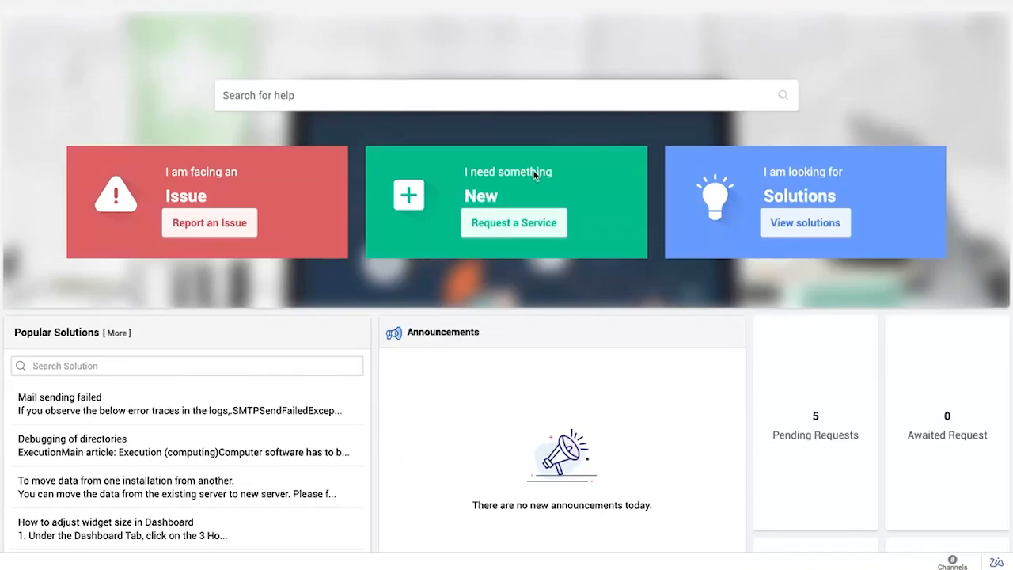
# - Look over the self-service portal's home page and start reporting an issue to open the Incident Catalog
pyautogui.scroll(-2, 638, 315)
pyautogui.scroll(3, 77, 378)
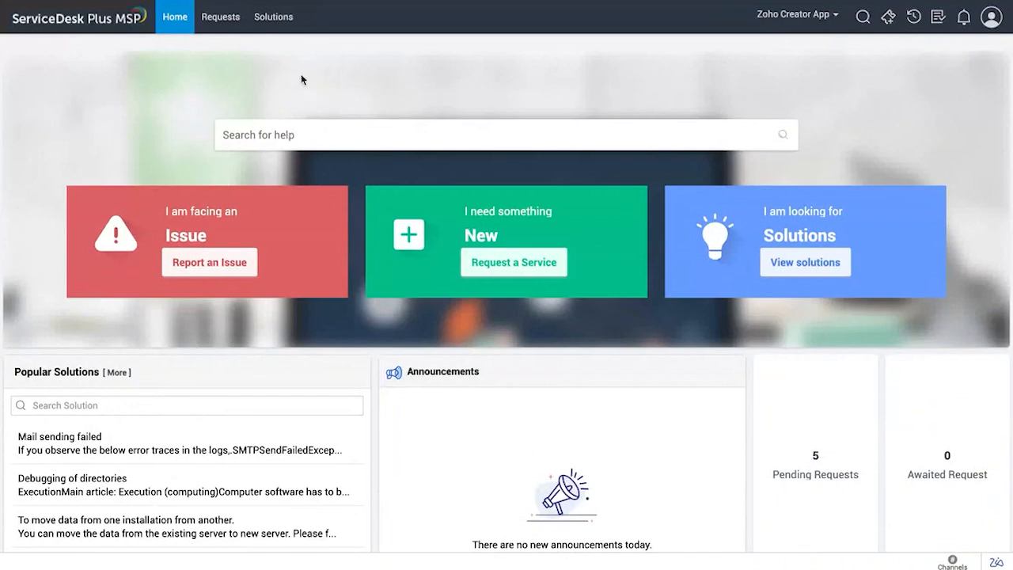
pyautogui.scroll(-1, 287, 287)
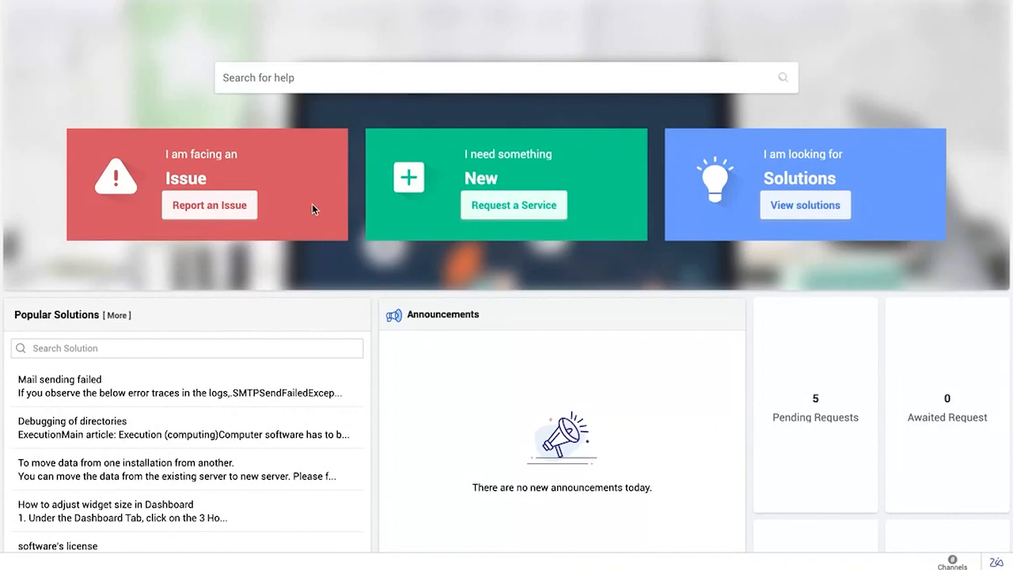
pyautogui.click(214, 212)
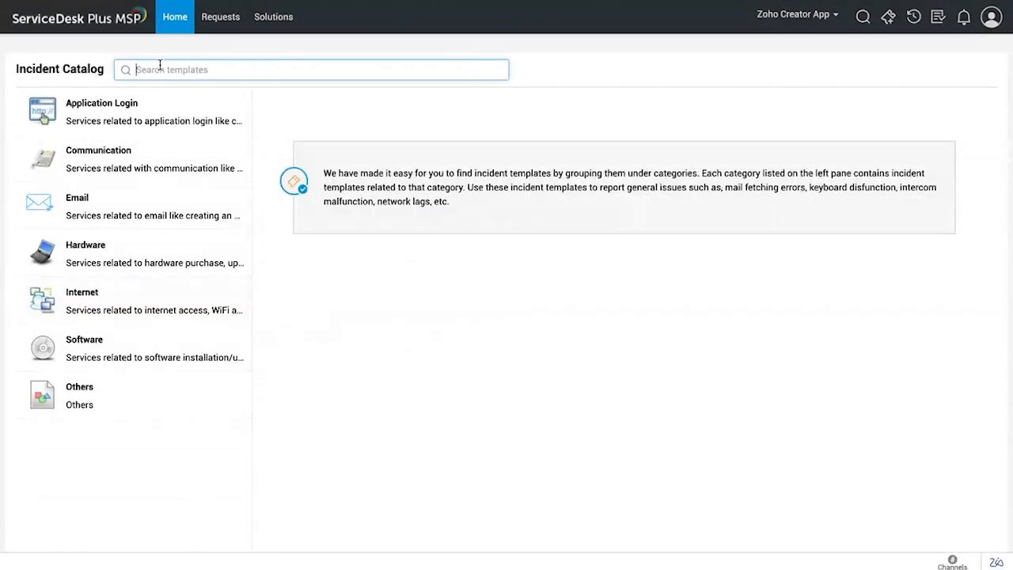
pyautogui.moveTo(20, 69); pyautogui.dragTo(80, 69)
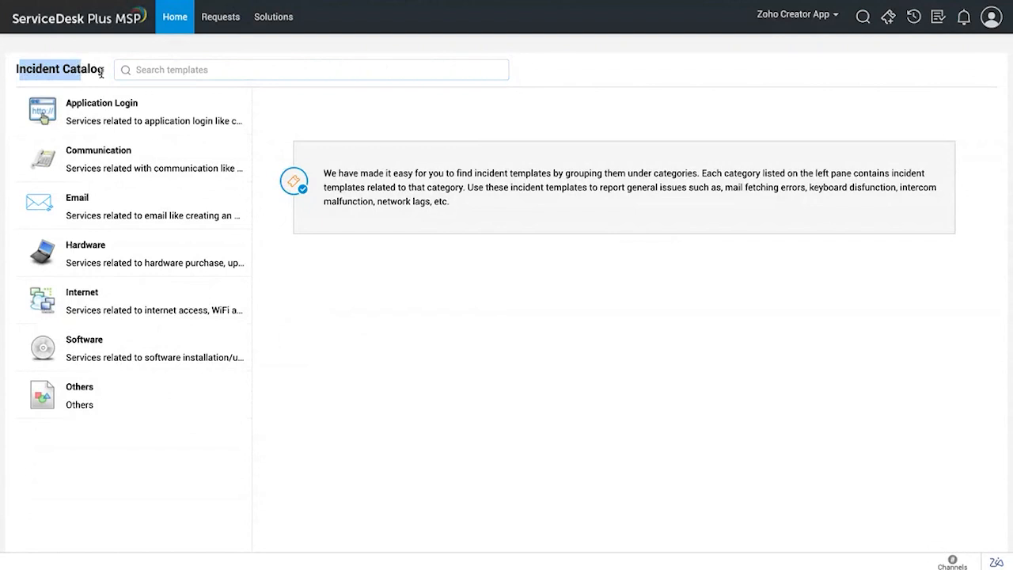
pyautogui.click(102, 73)
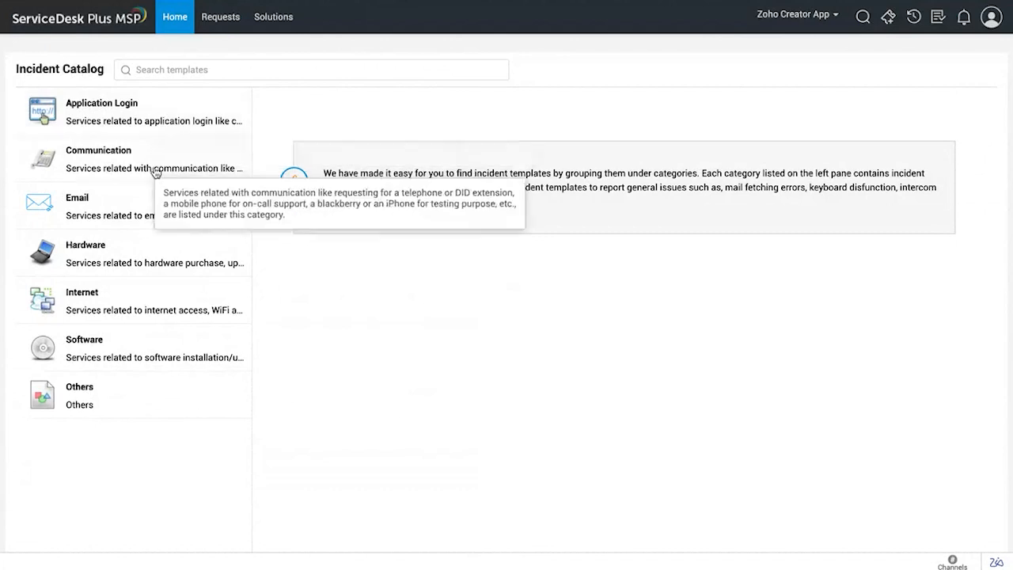
# - View the Hardware incident templates, and start a request with the Software category's "Application crashes frequently" template
pyautogui.click(105, 259)
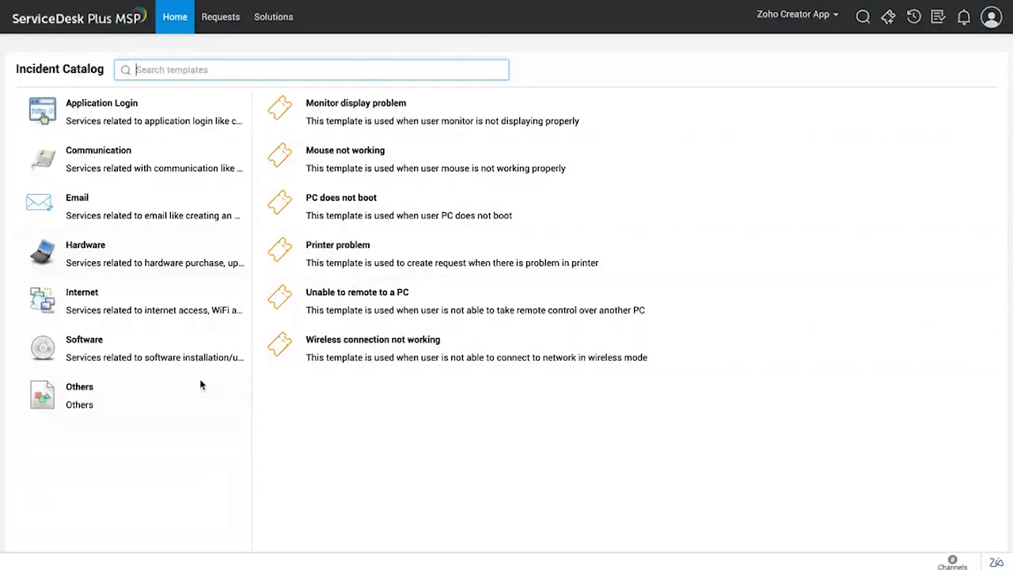
pyautogui.click(152, 340)
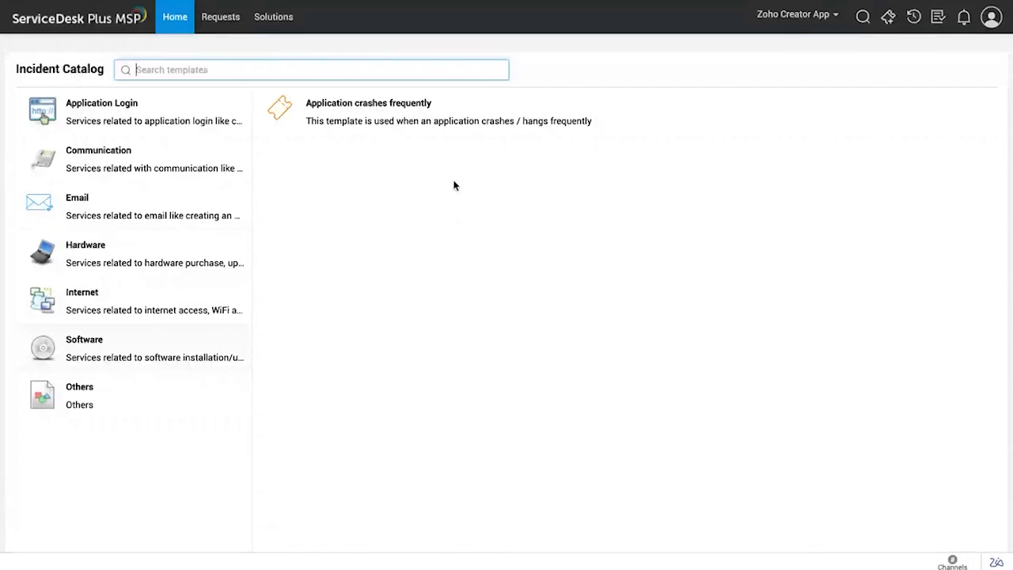
pyautogui.click(356, 111)
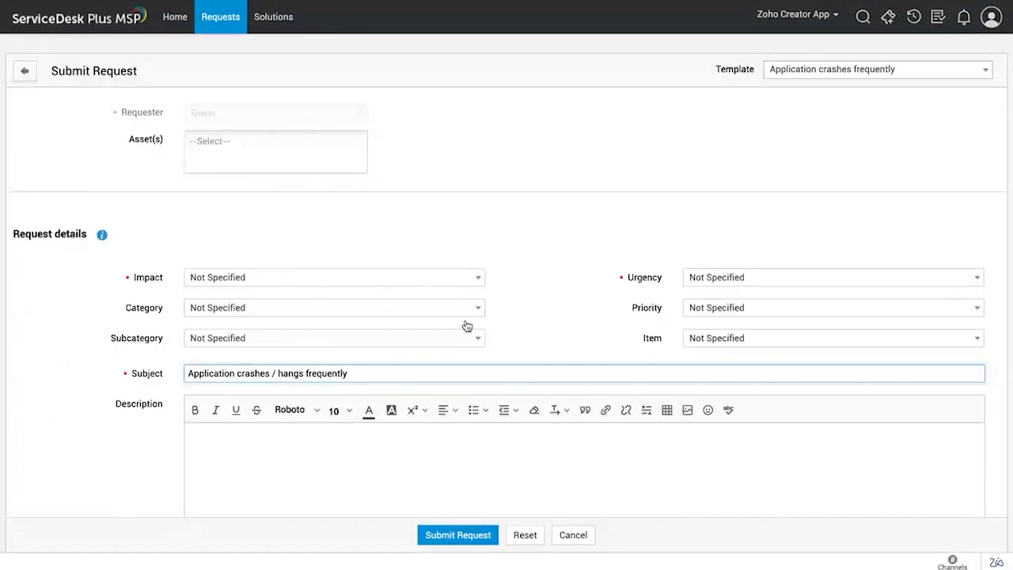
# - Set both the Impact and the Urgency of the request to High
pyautogui.scroll(-1, 466, 324)
pyautogui.click(416, 178)
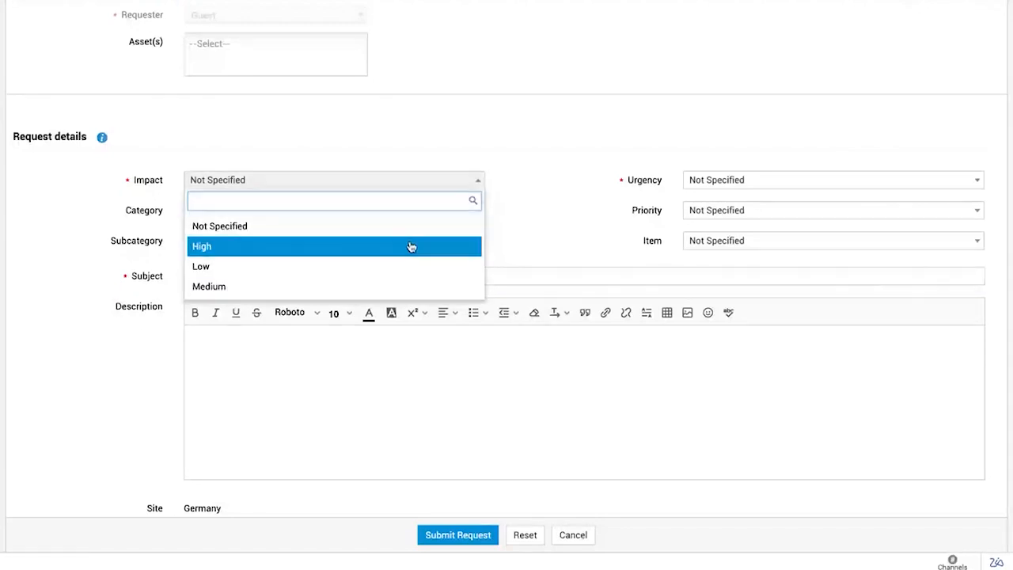
pyautogui.click(410, 247)
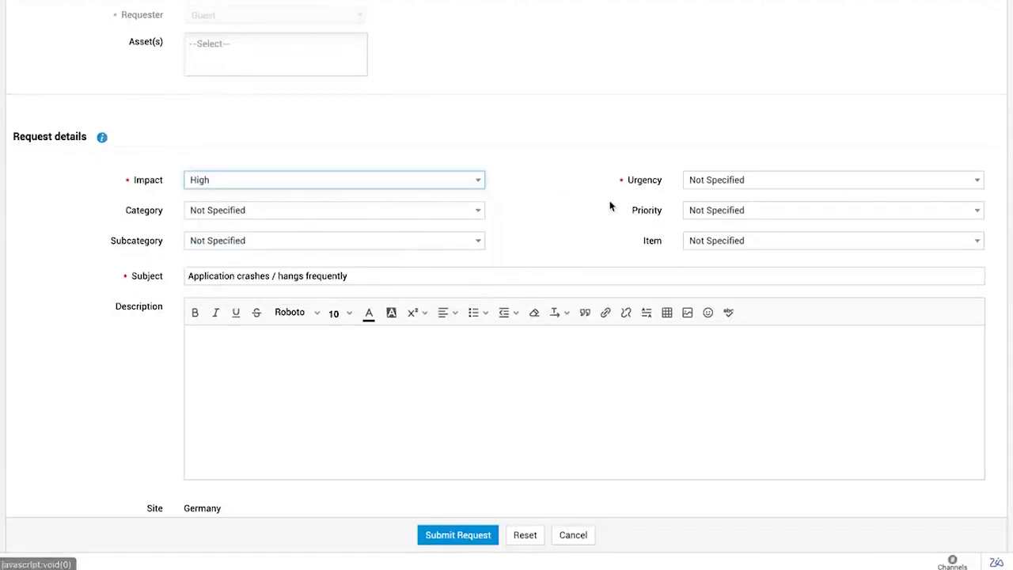
pyautogui.click(731, 180)
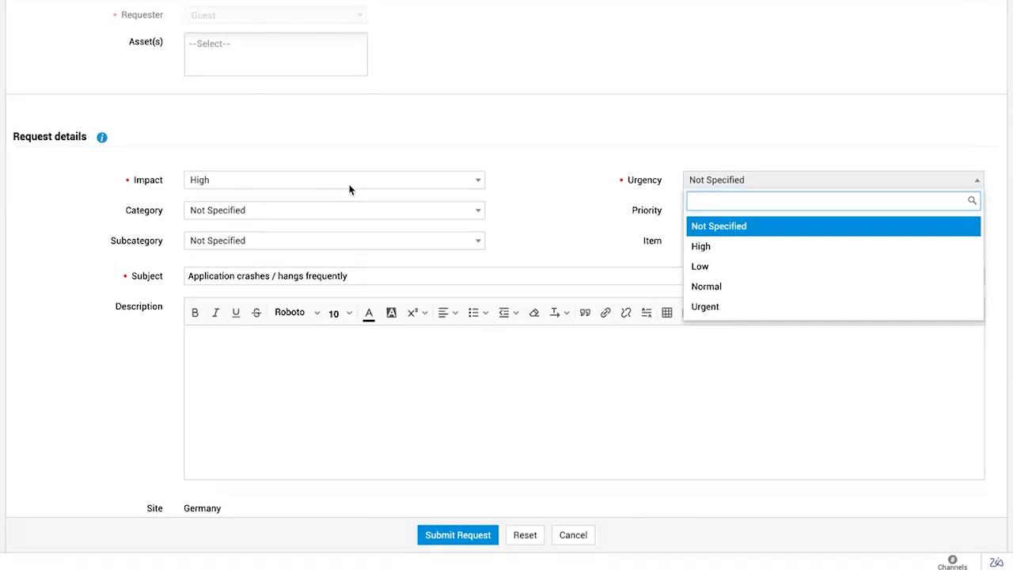
pyautogui.click(756, 255)
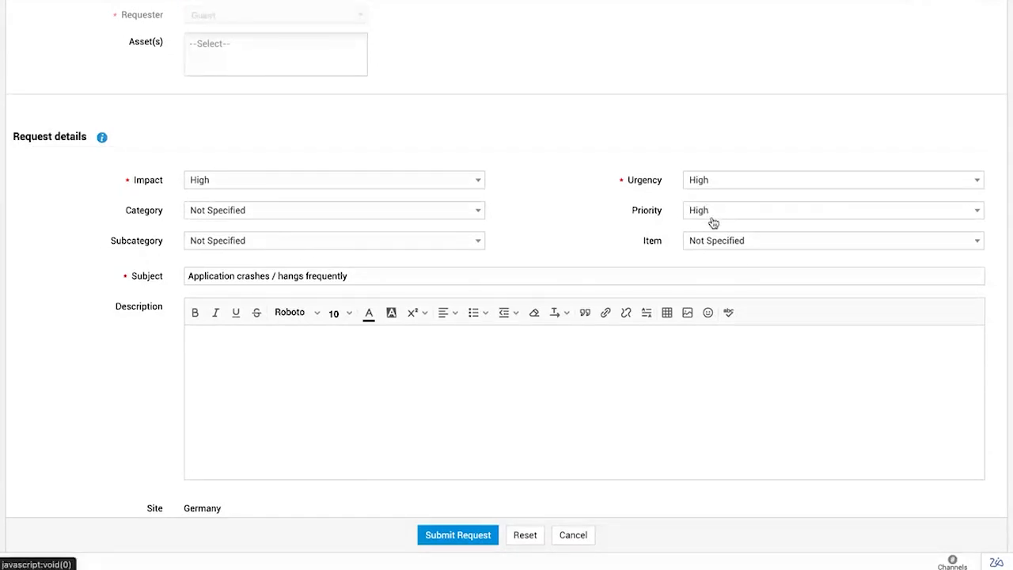
# - Check the completed request form from its assets to its attachments and submit the request
pyautogui.scroll(-1, 609, 275)
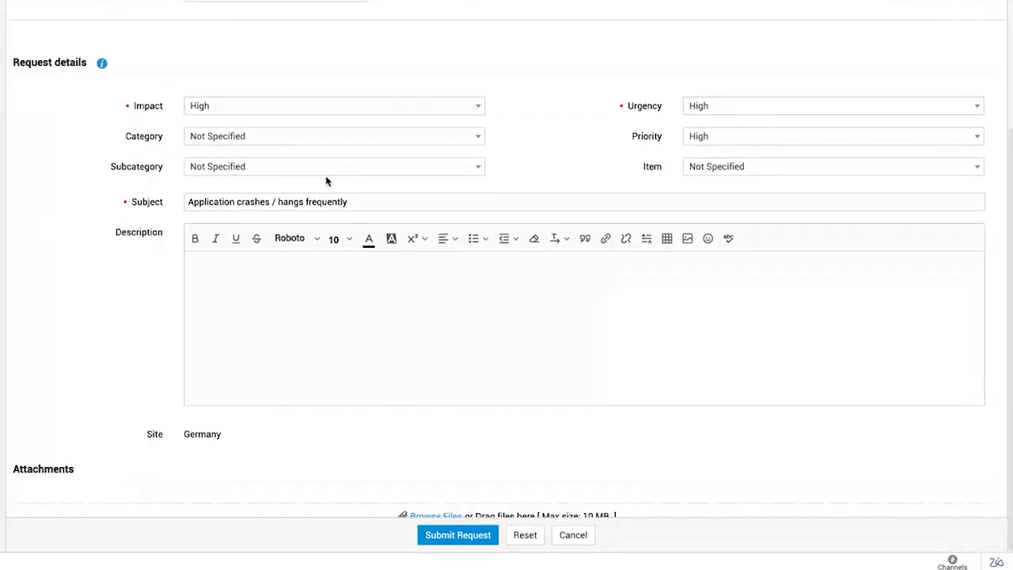
pyautogui.scroll(2, 380, 338)
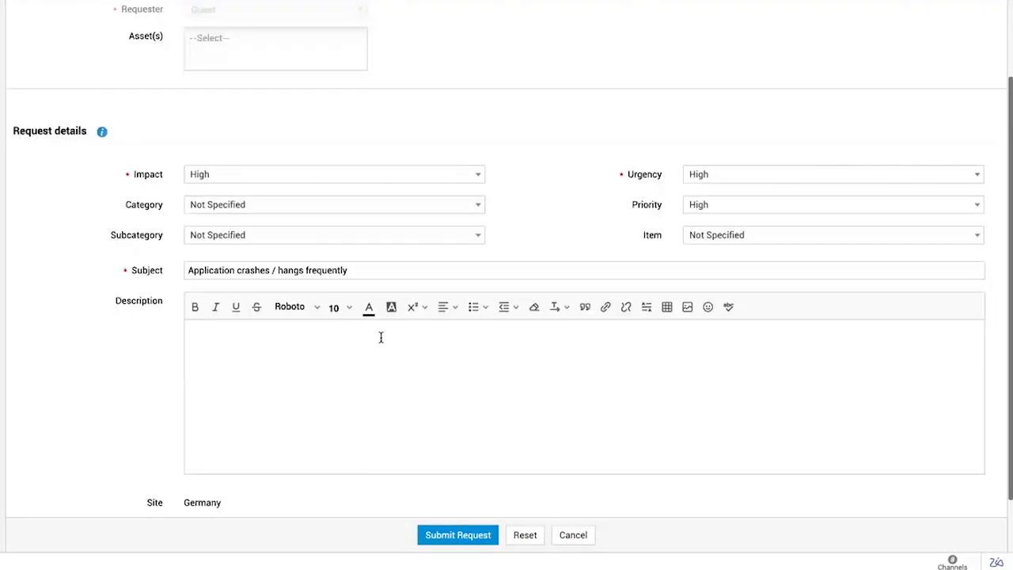
pyautogui.scroll(-1, 444, 131)
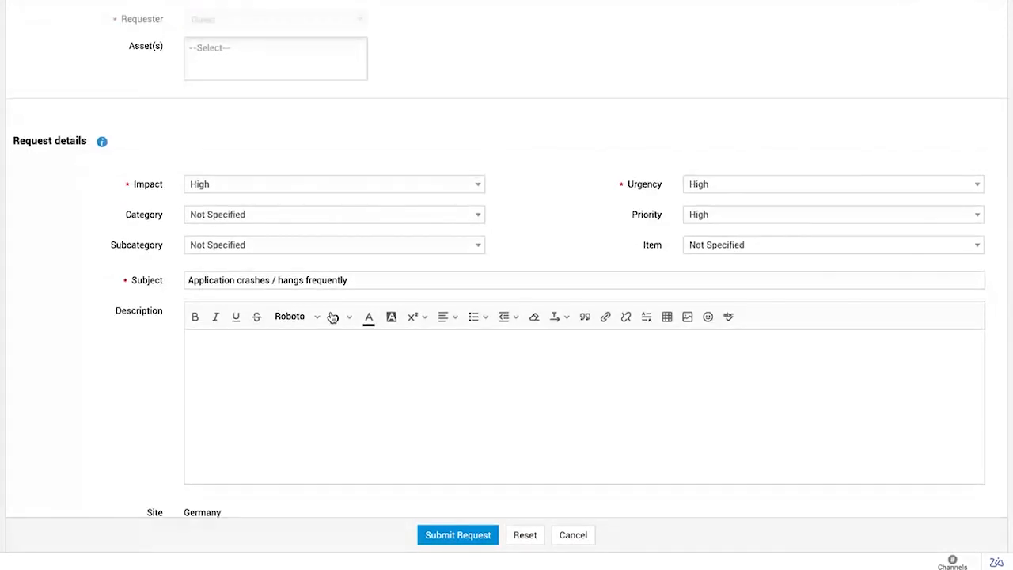
pyautogui.scroll(-3, 346, 361)
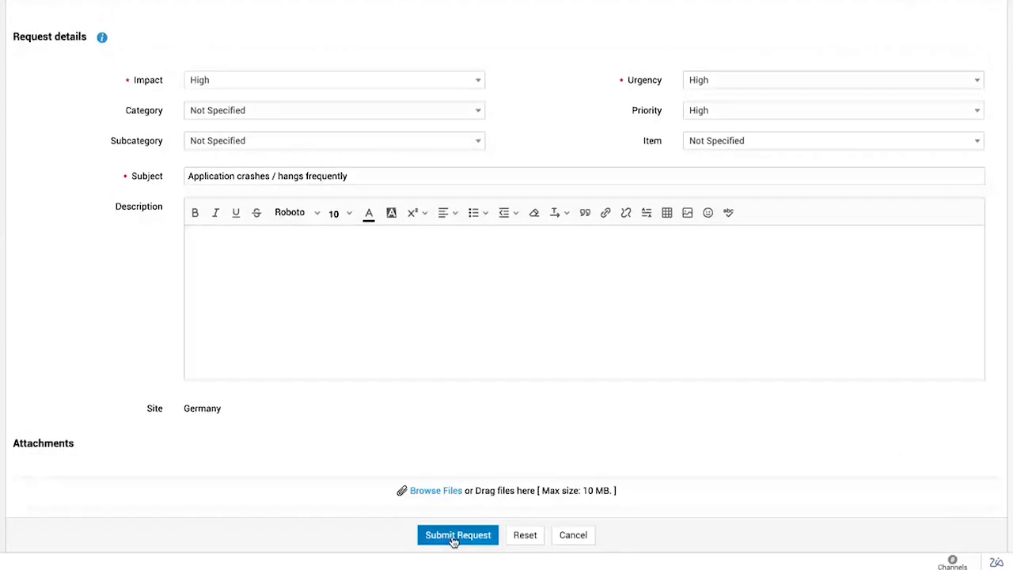
pyautogui.scroll(3, 459, 421)
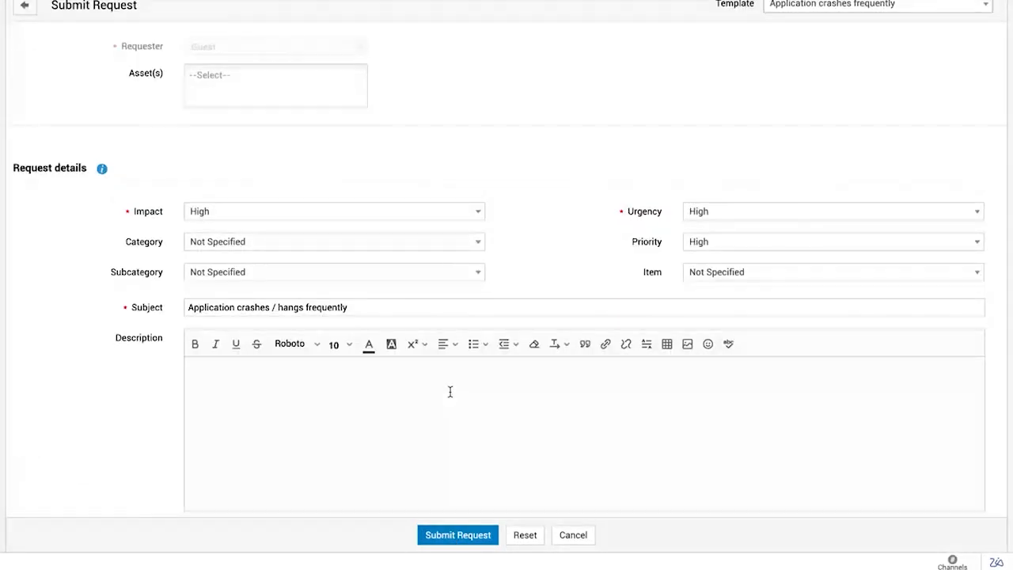
pyautogui.scroll(-2, 450, 391)
pyautogui.scroll(-1, 407, 314)
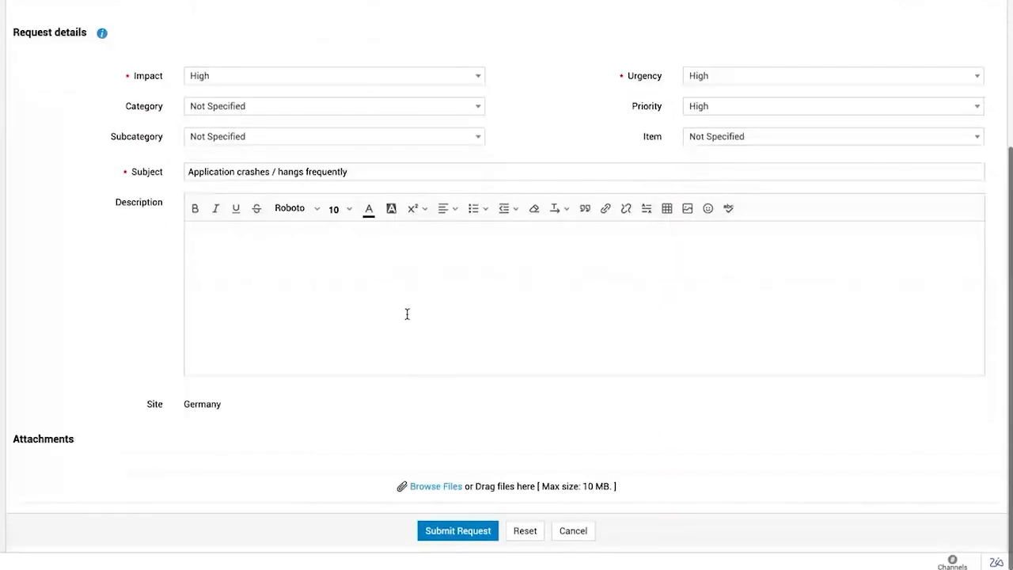
pyautogui.click(445, 536)
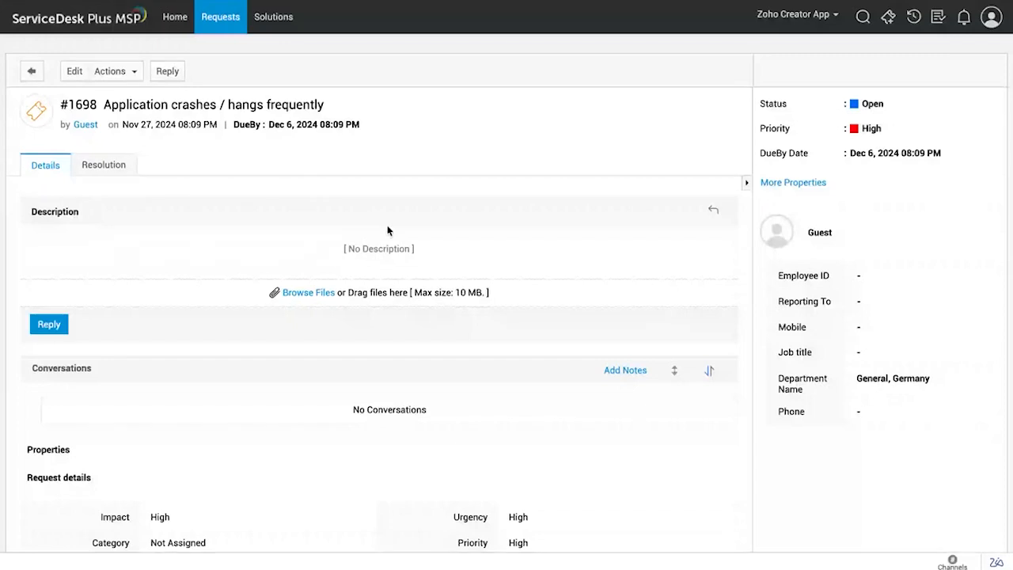
# - Review the submitted request's properties and its resolution, and return to its details
pyautogui.scroll(-1, 387, 226)
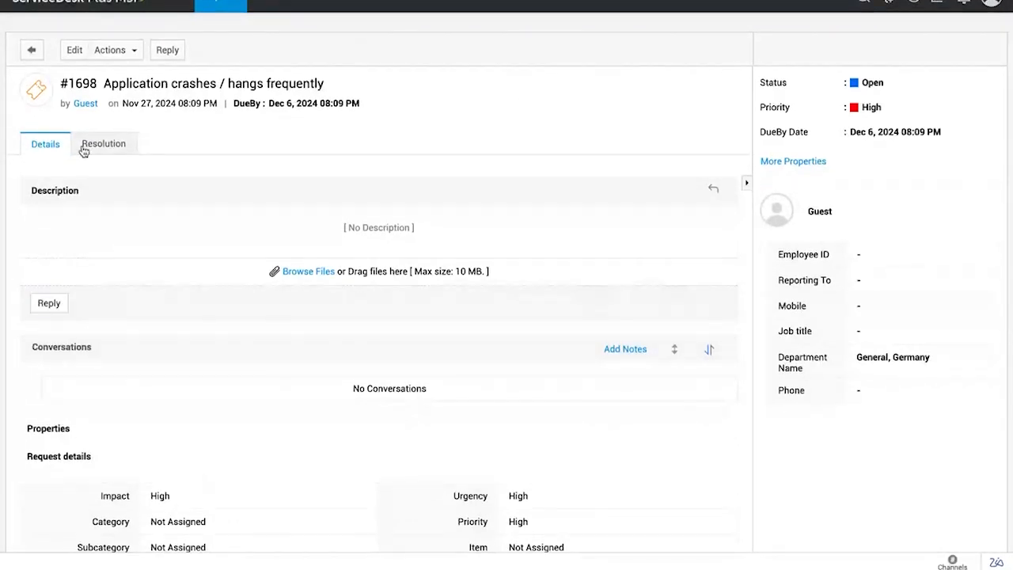
pyautogui.scroll(-3, 152, 402)
pyautogui.scroll(-1, 279, 384)
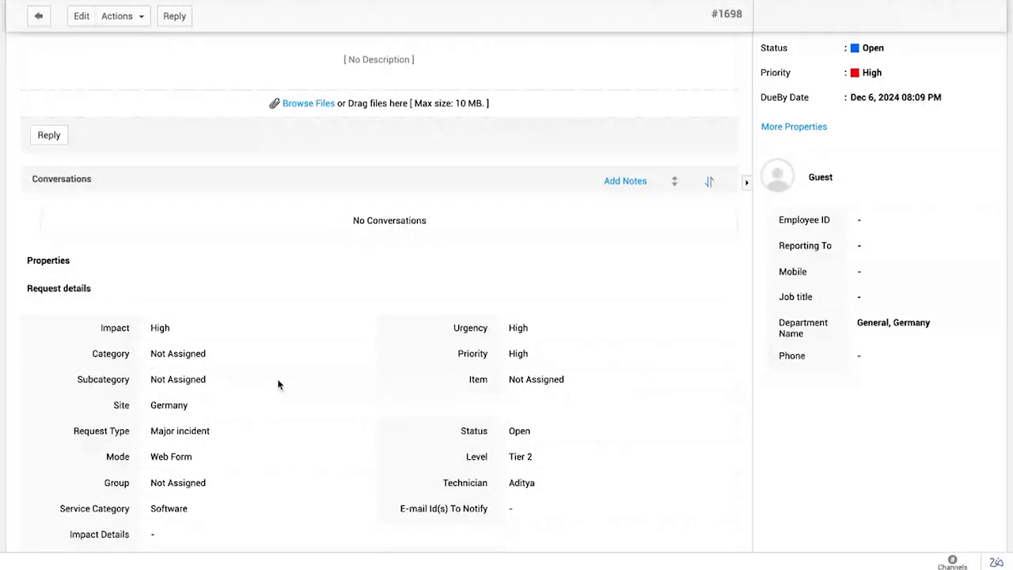
pyautogui.scroll(3, 278, 384)
pyautogui.click(97, 95)
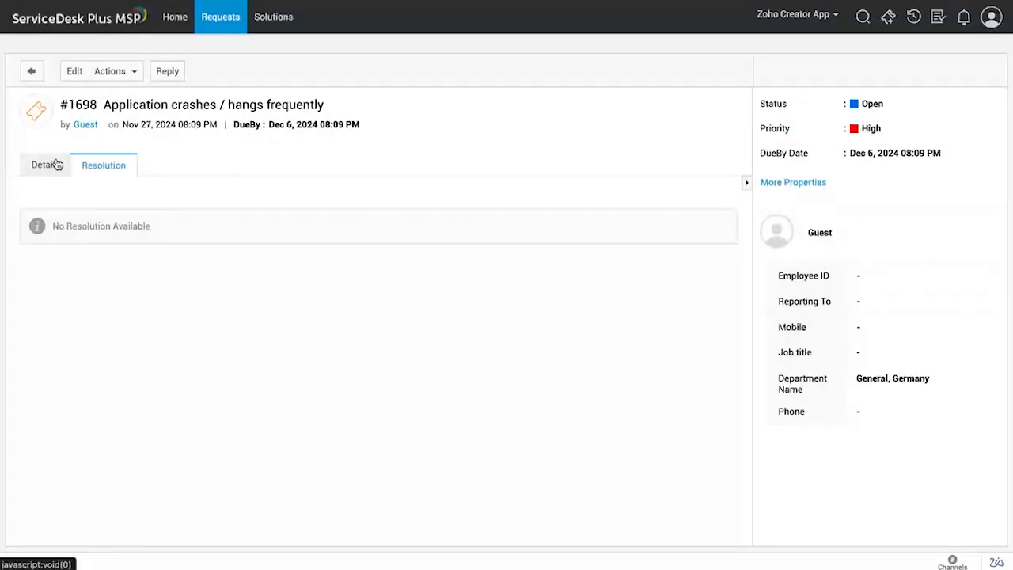
pyautogui.click(49, 164)
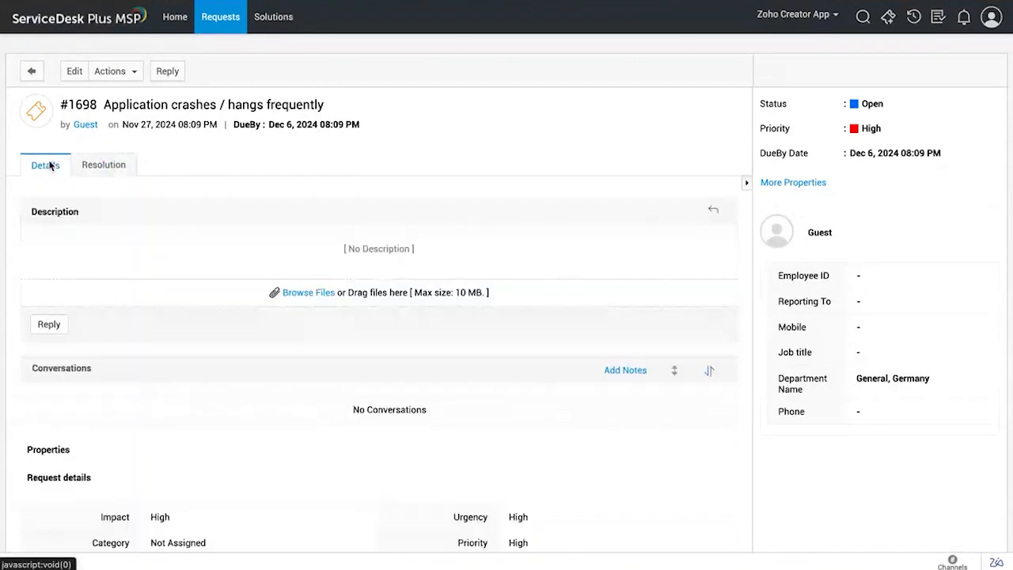
# - Go back to the list of pending requests and open the Ask Zia chat assistant
pyautogui.click(32, 72)
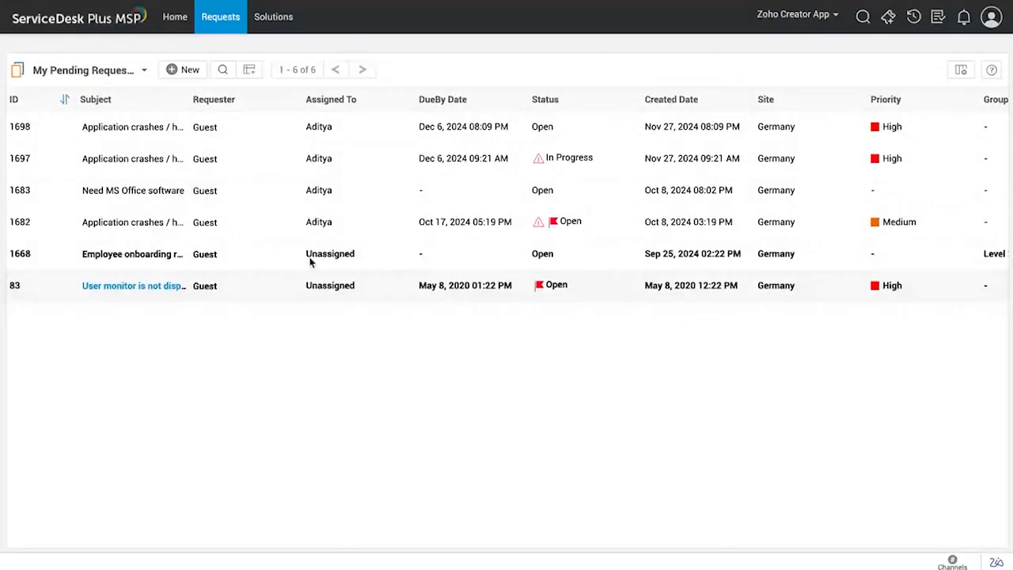
pyautogui.click(996, 562)
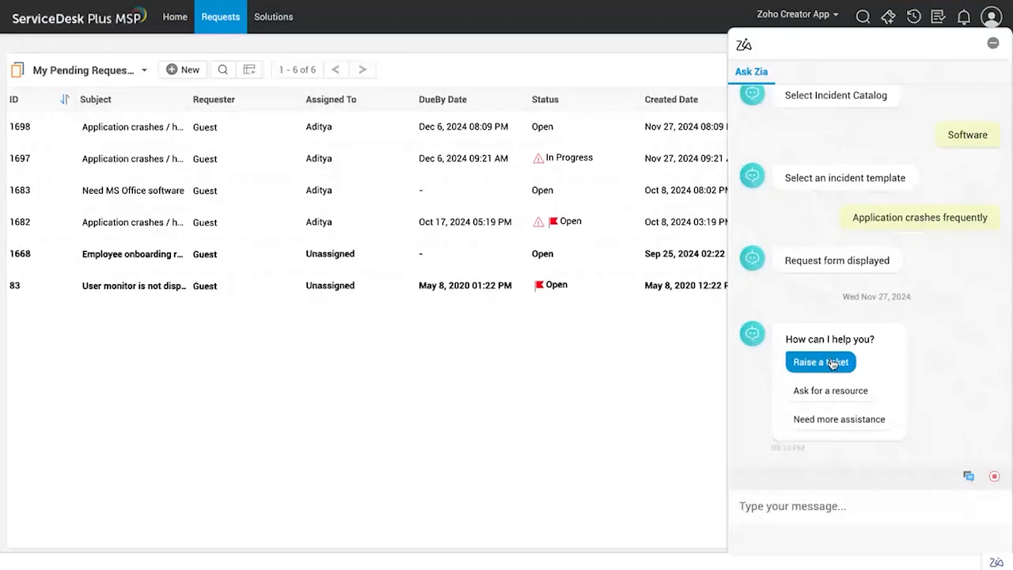
# - Raise a ticket through Zia using the Software catalog and the Application crashes frequently template, and close the chat at its request form
pyautogui.click(786, 366)
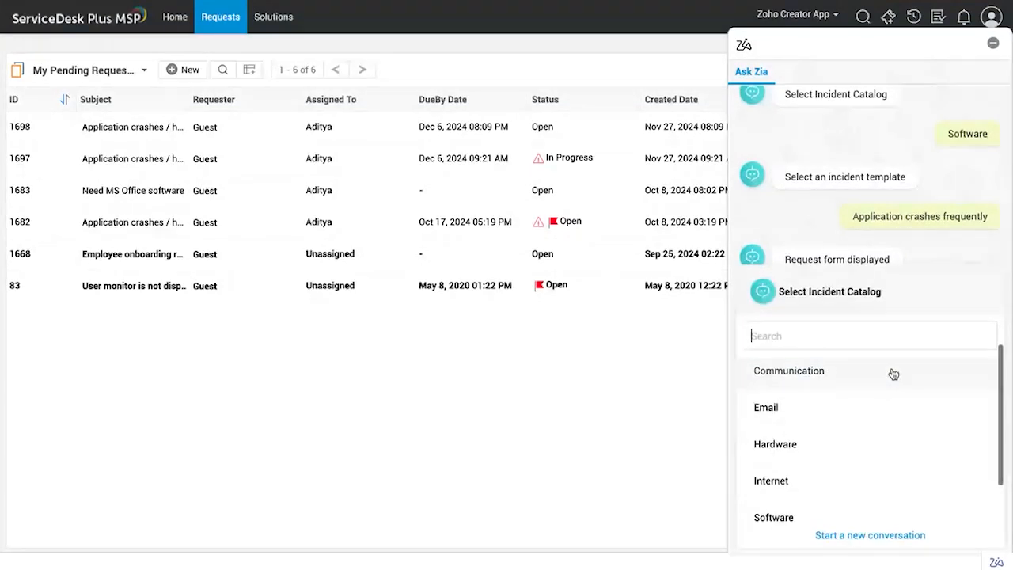
pyautogui.scroll(-2, 894, 373)
pyautogui.click(821, 463)
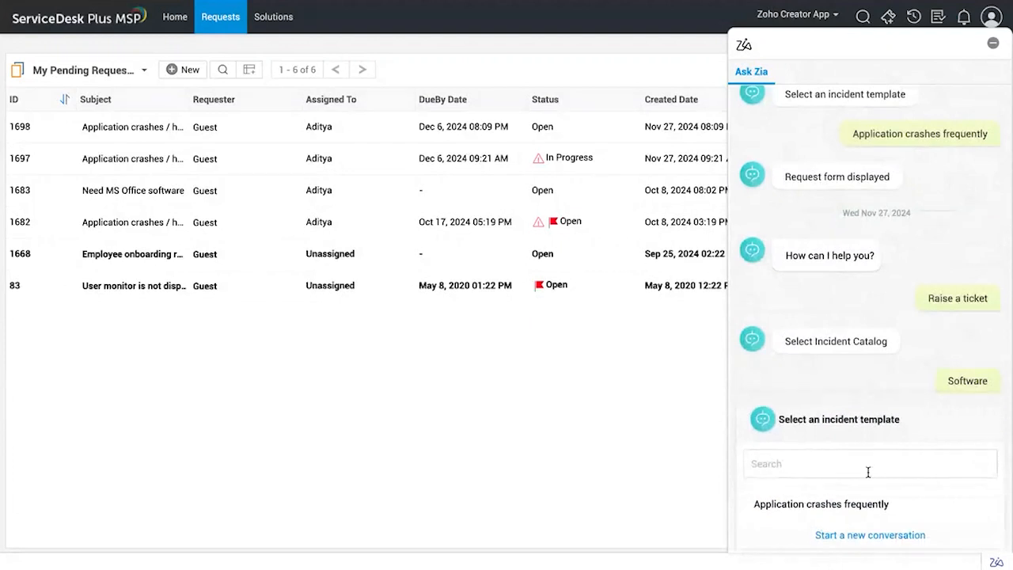
pyautogui.click(844, 507)
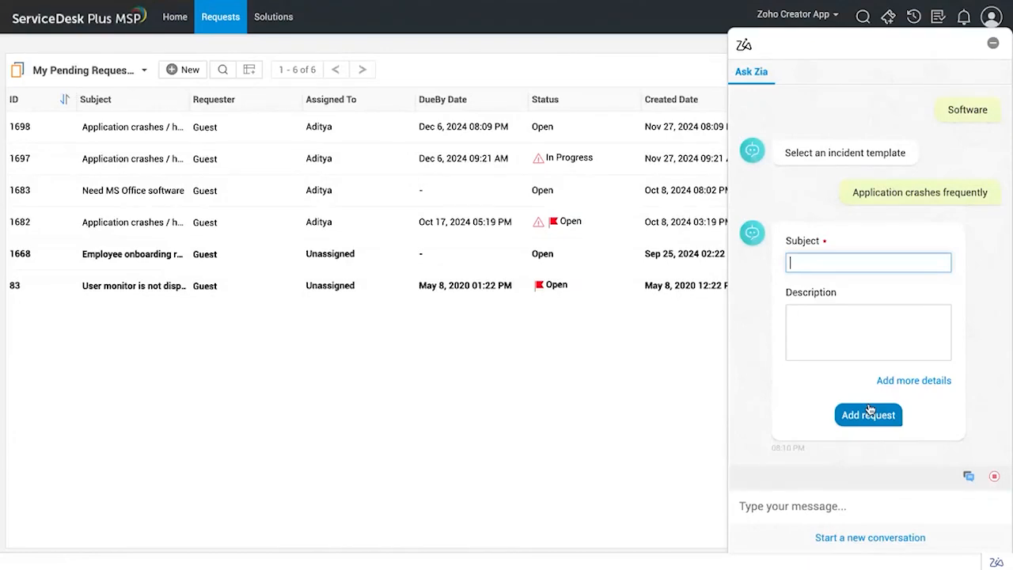
pyautogui.click(992, 45)
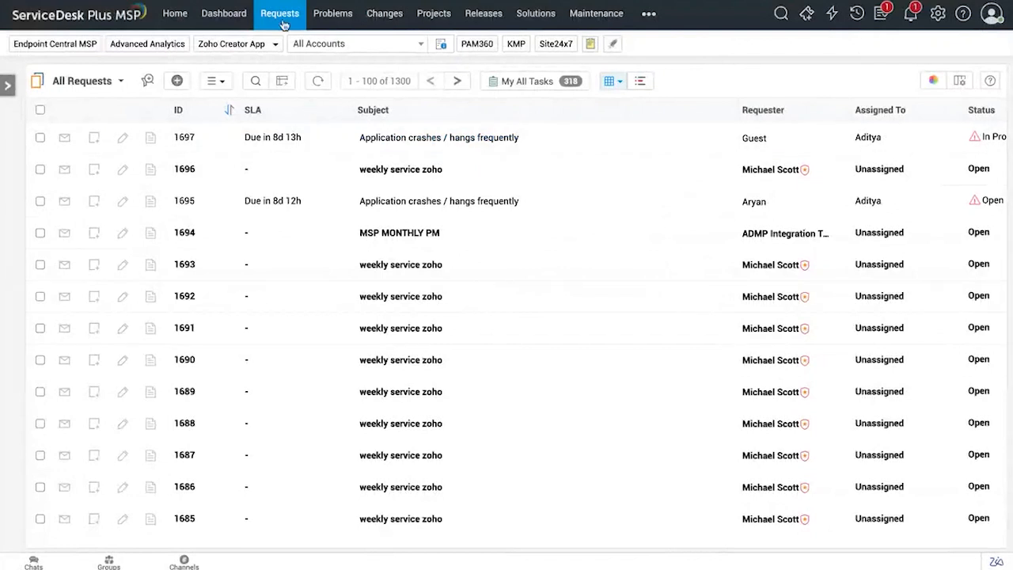
# - Reload the technician's list of all requests and go to the home page of the requester portal
pyautogui.click(281, 15)
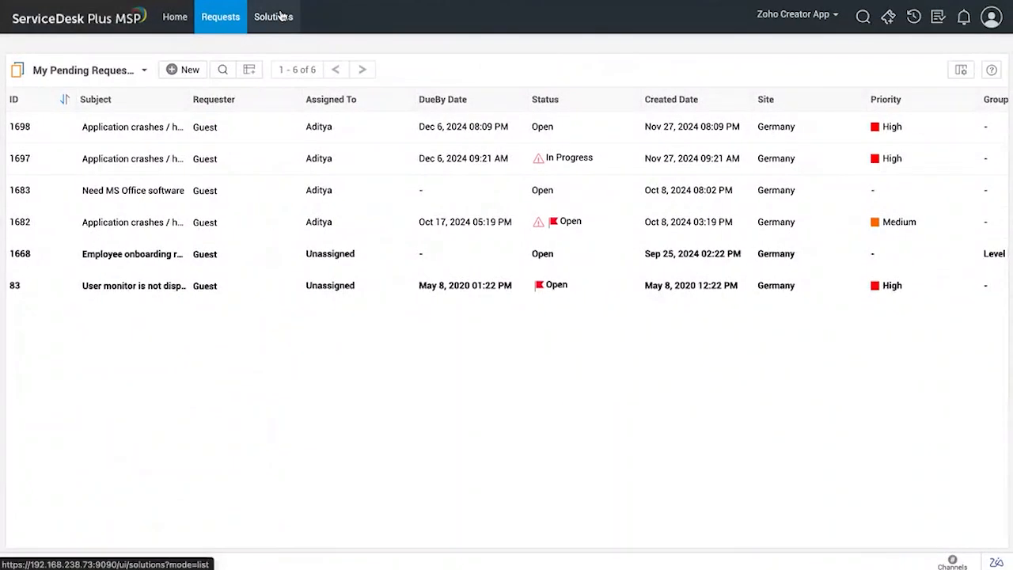
pyautogui.click(179, 17)
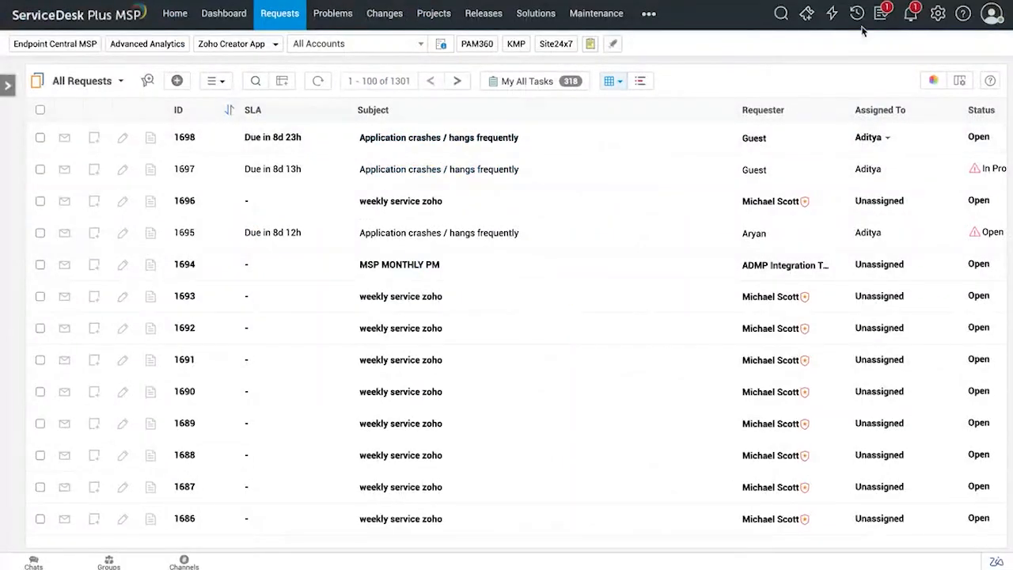
# - Open the incident templates in the technician's admin settings and look through the list of active templates
pyautogui.click(939, 26)
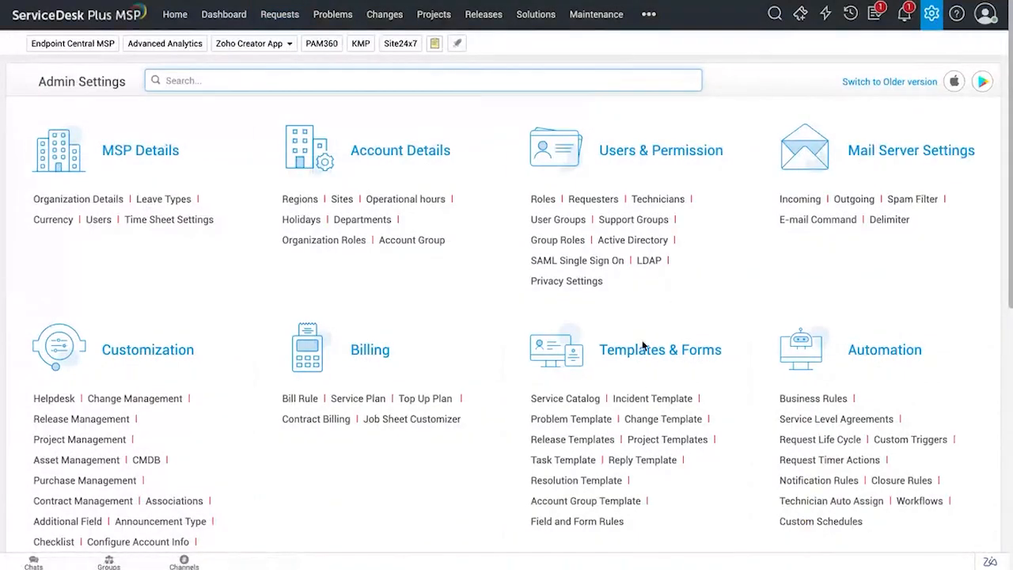
pyautogui.scroll(-1, 638, 384)
pyautogui.scroll(-3, 638, 385)
pyautogui.moveTo(593, 238); pyautogui.dragTo(680, 234)
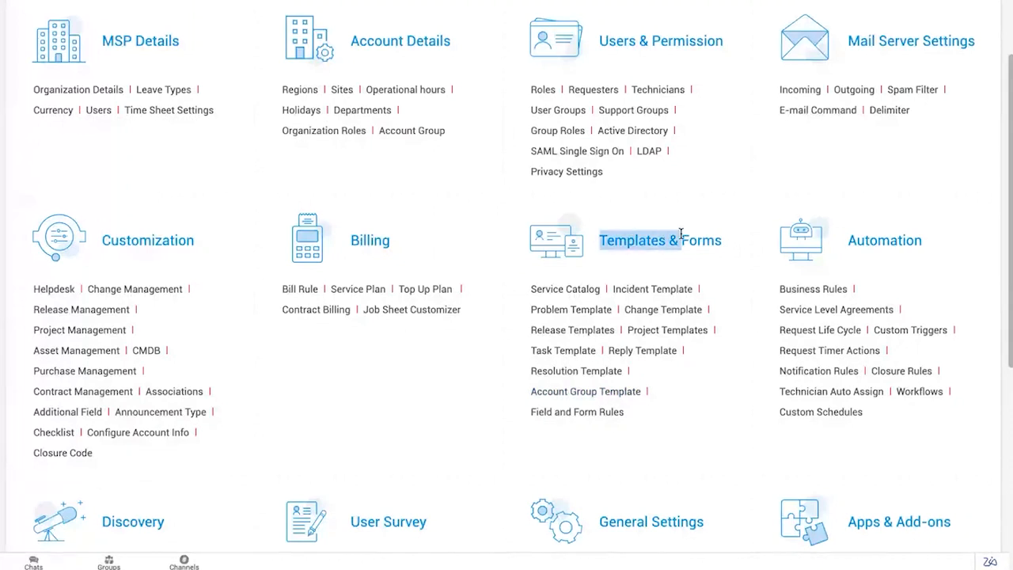
pyautogui.click(681, 233)
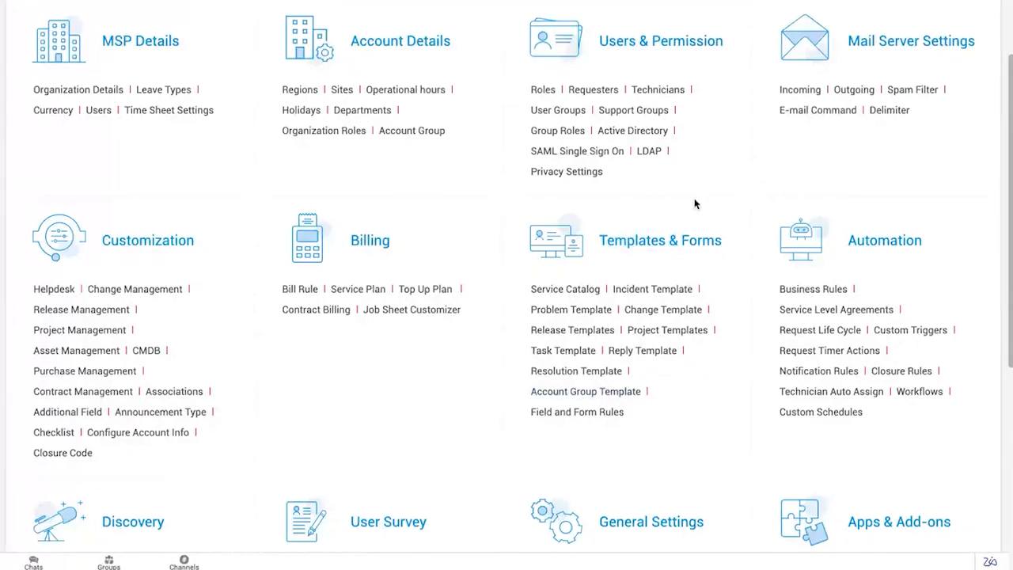
pyautogui.click(651, 289)
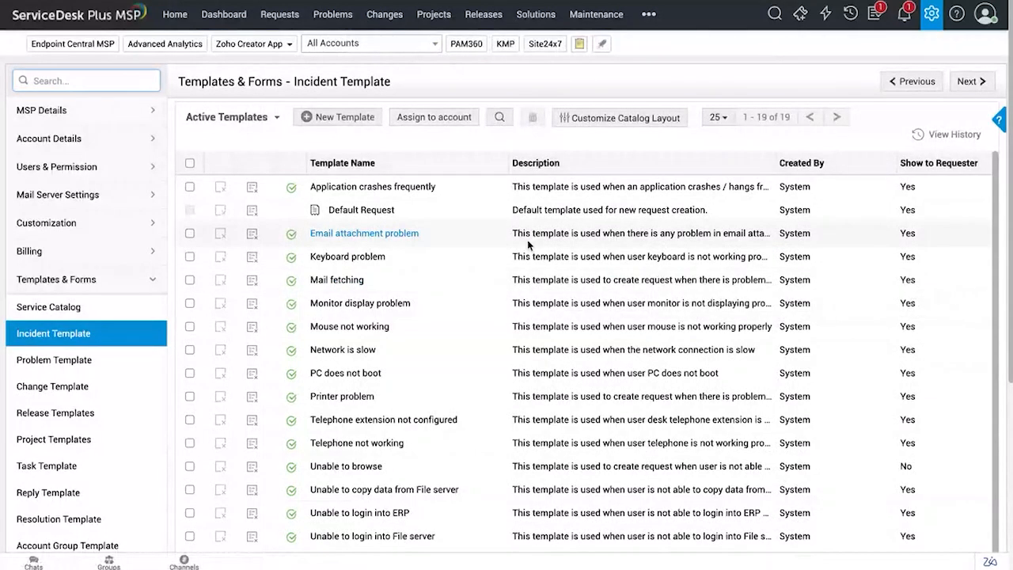
pyautogui.scroll(-1, 529, 245)
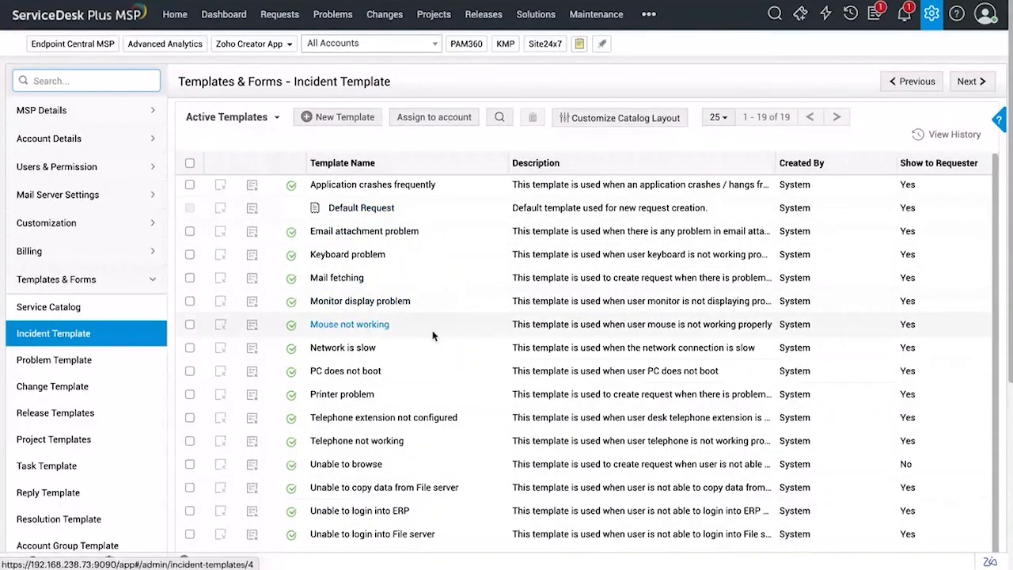
pyautogui.scroll(-1, 434, 343)
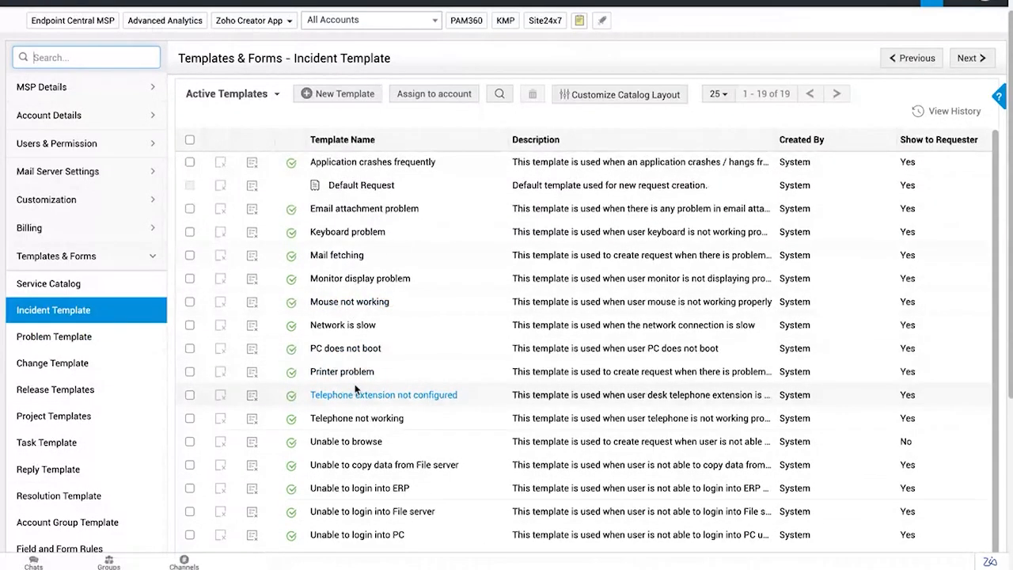
# - Start a new incident template and look through the default fields of its technician form
pyautogui.click(328, 100)
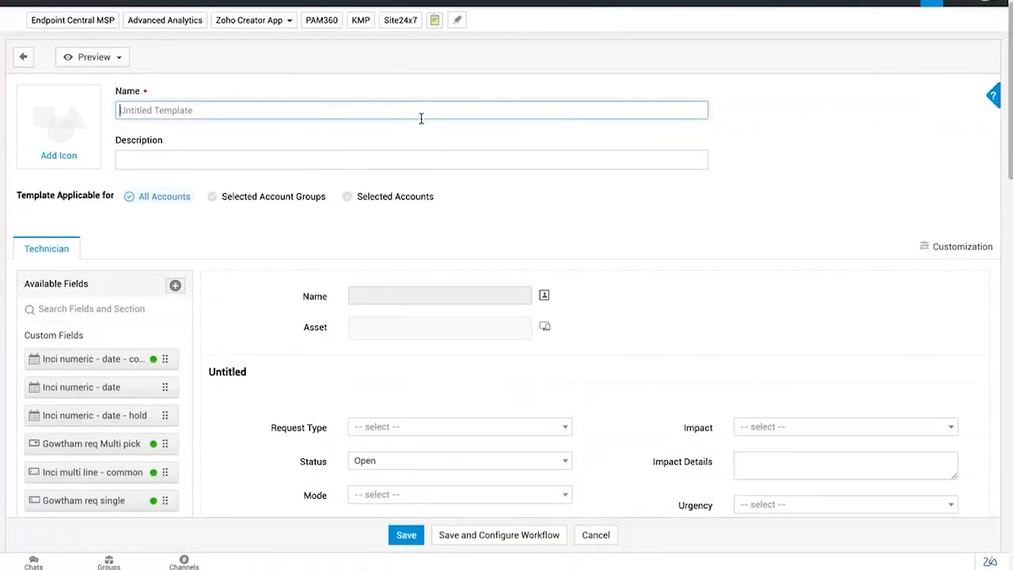
pyautogui.scroll(-2, 293, 172)
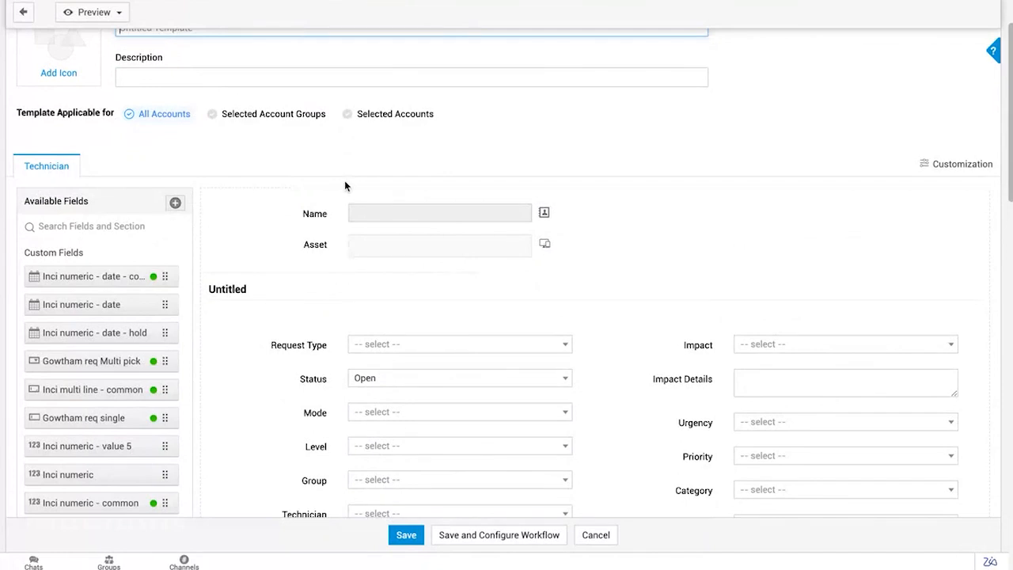
pyautogui.scroll(-1, 345, 187)
pyautogui.scroll(-3, 345, 187)
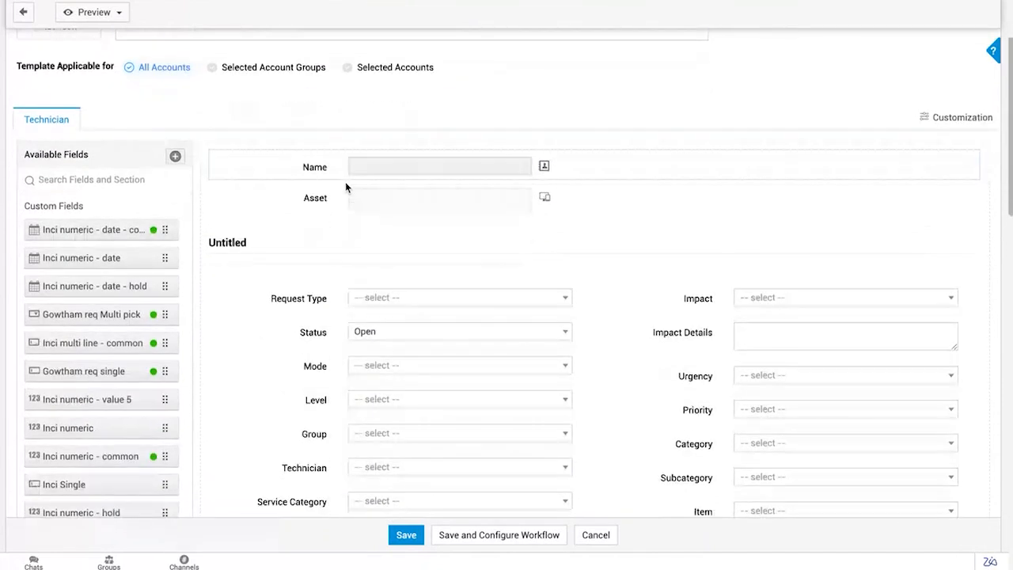
pyautogui.scroll(-2, 342, 343)
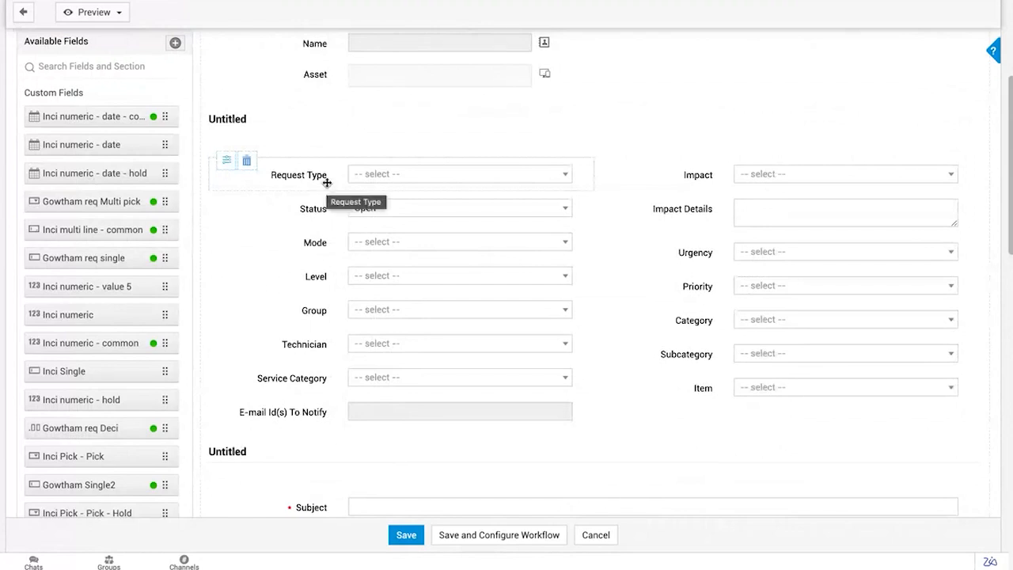
pyautogui.scroll(-1, 327, 183)
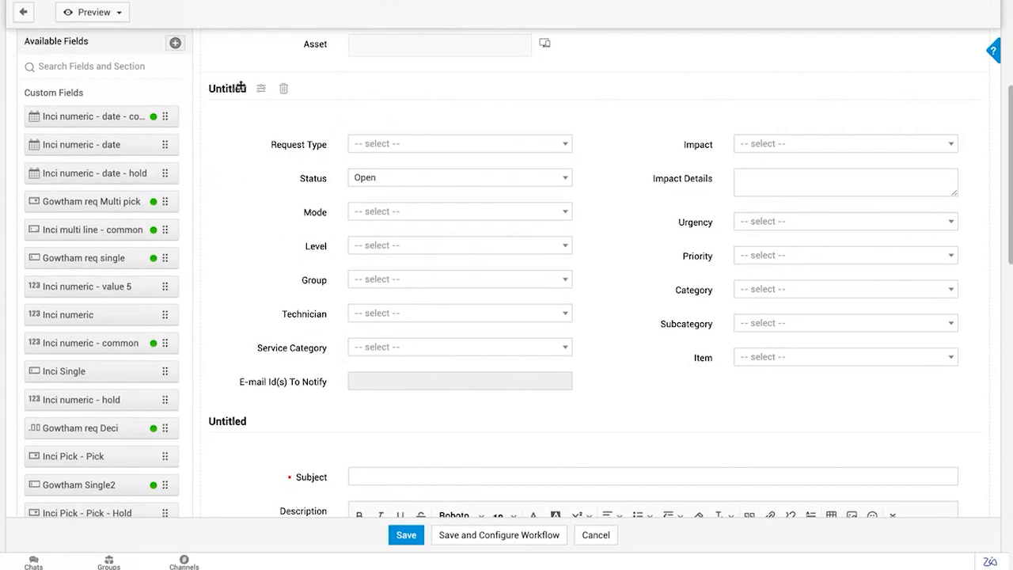
pyautogui.scroll(-1, 327, 225)
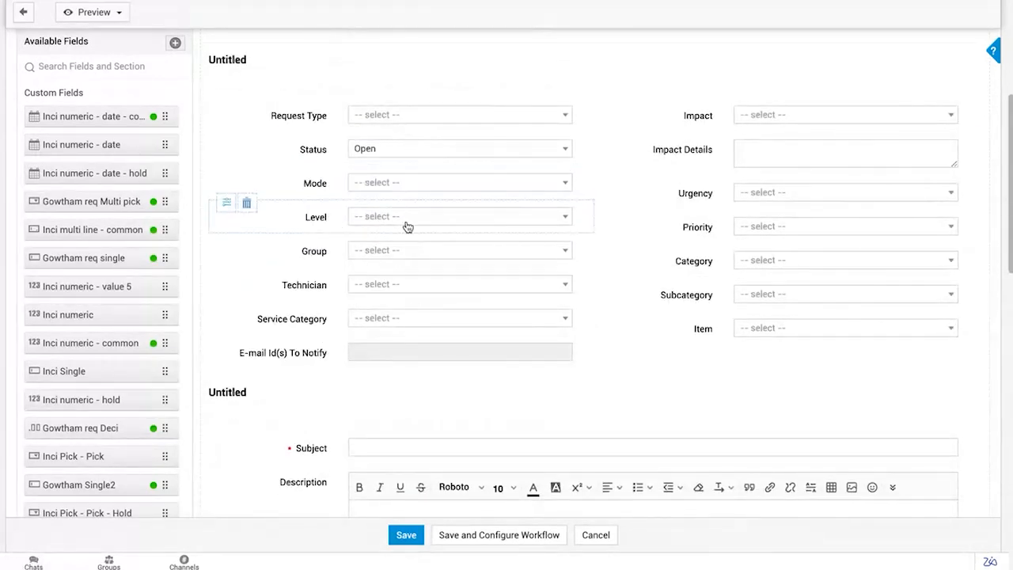
# - Examine the custom fields available for the template and the section and field types offered for new fields
pyautogui.scroll(1, 409, 339)
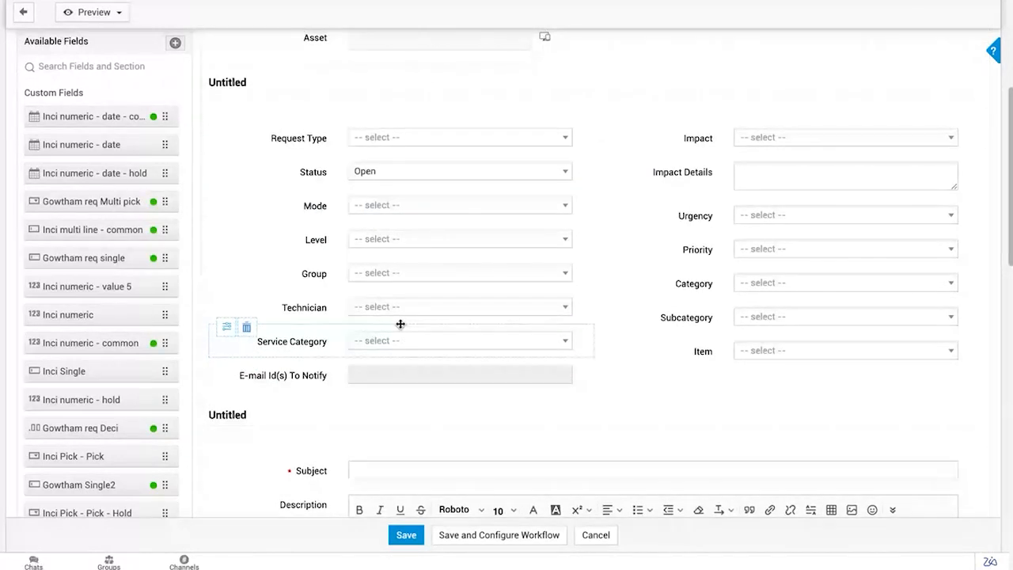
pyautogui.scroll(-1, 115, 393)
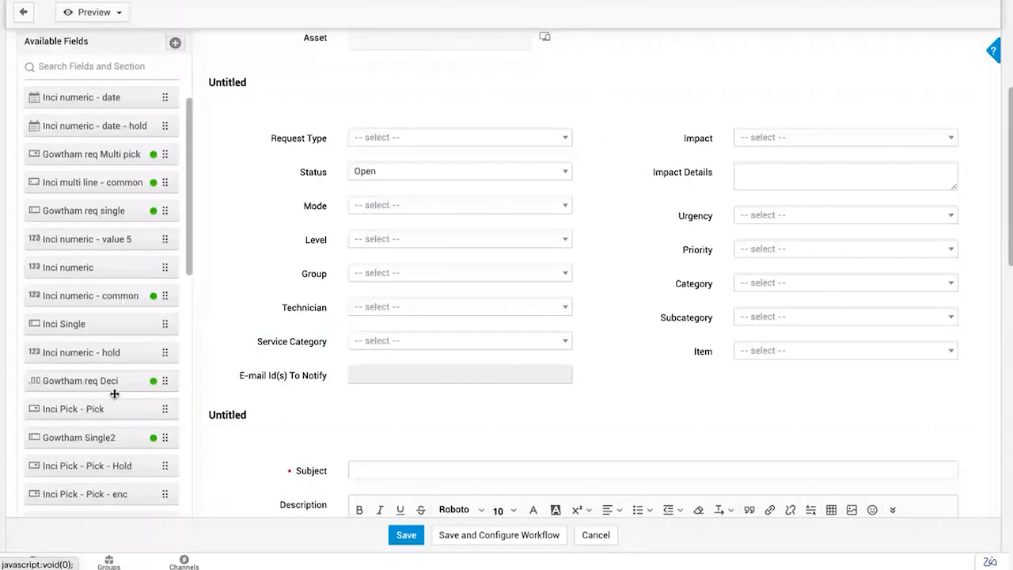
pyautogui.scroll(-1, 114, 393)
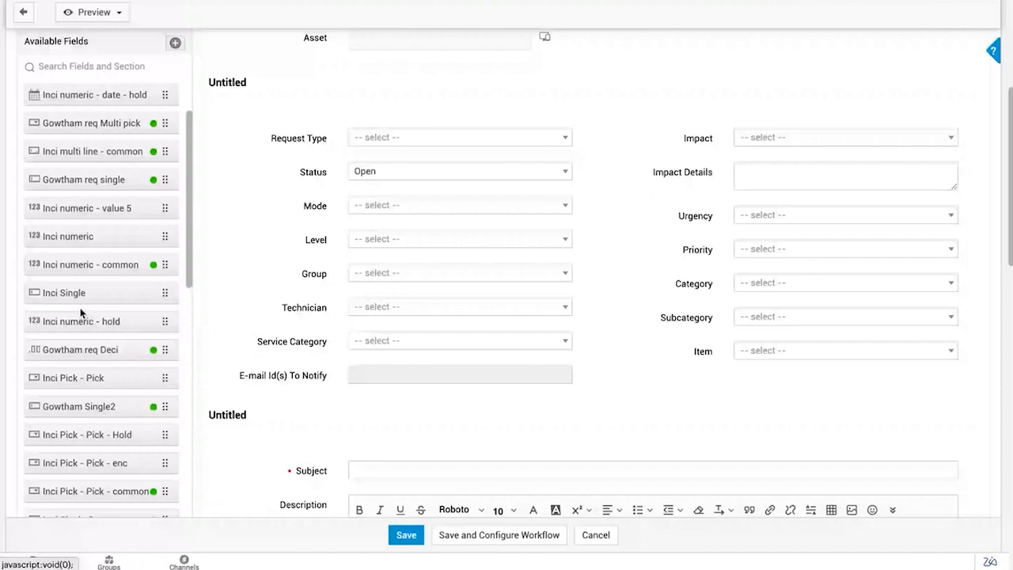
pyautogui.scroll(2, 90, 146)
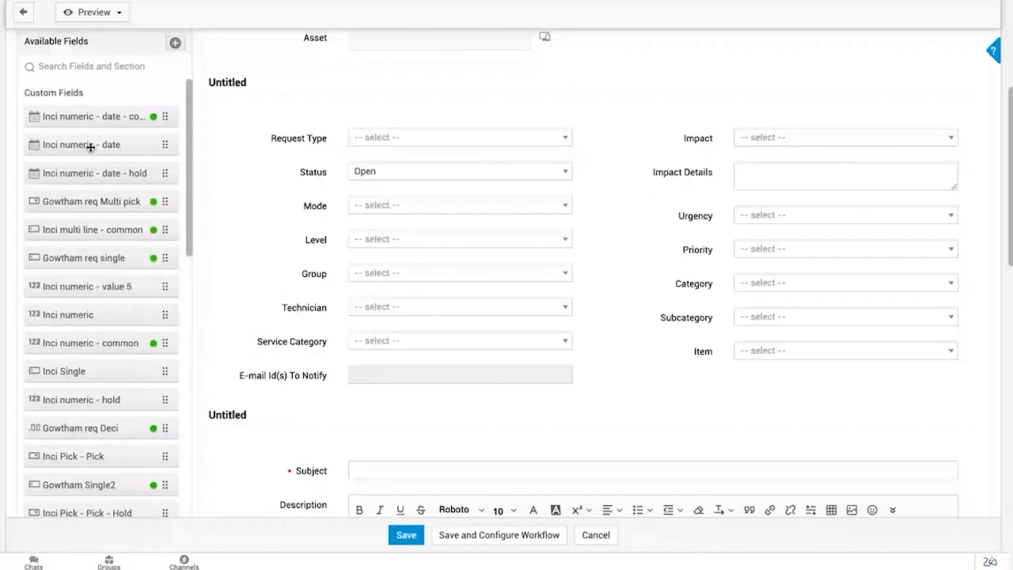
pyautogui.click(176, 43)
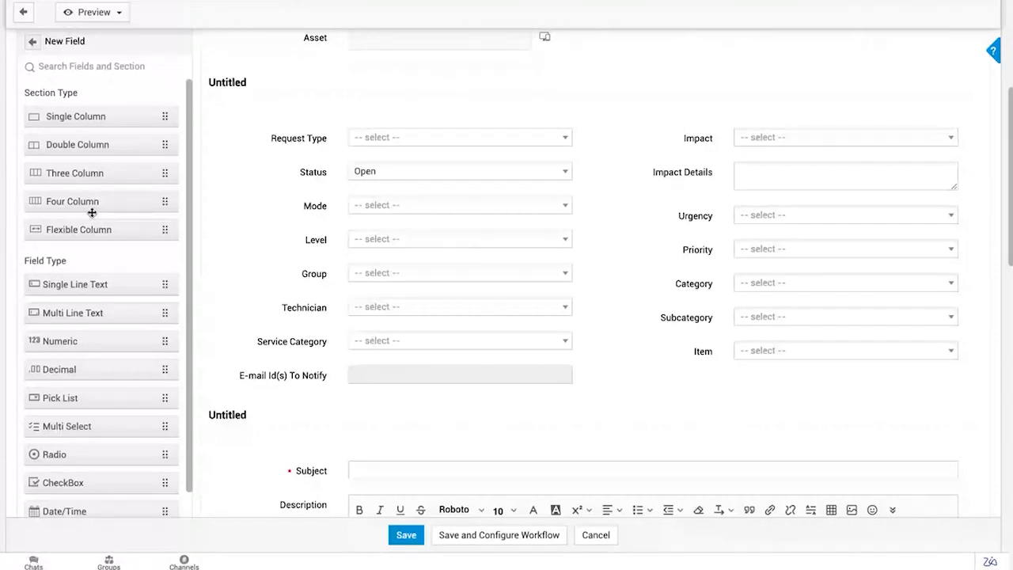
pyautogui.scroll(-1, 91, 212)
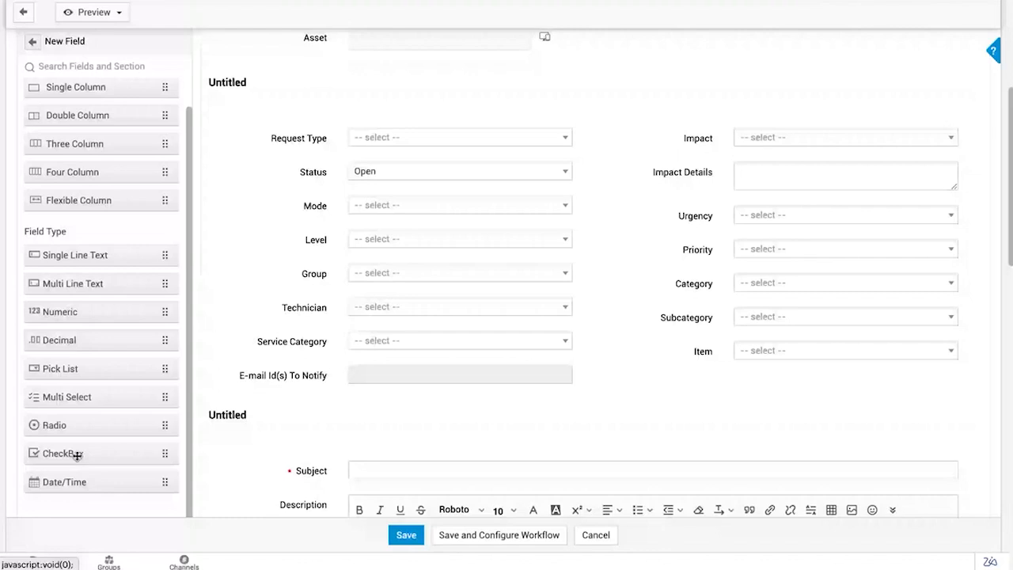
pyautogui.click(32, 41)
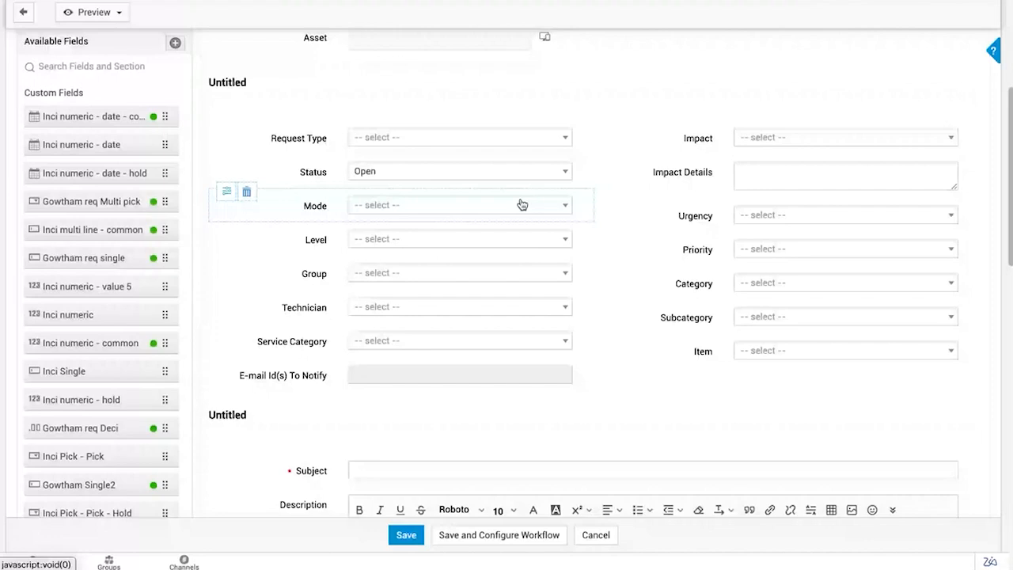
# - Examine the rest of the template form, from the request details and description to the resolution and support group association
pyautogui.scroll(3, 523, 205)
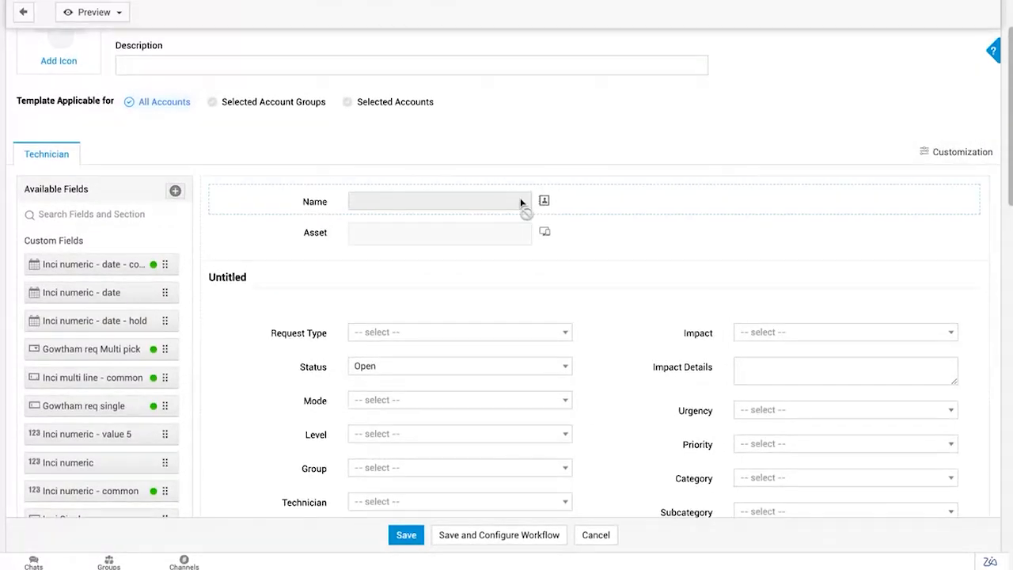
pyautogui.scroll(-5, 522, 205)
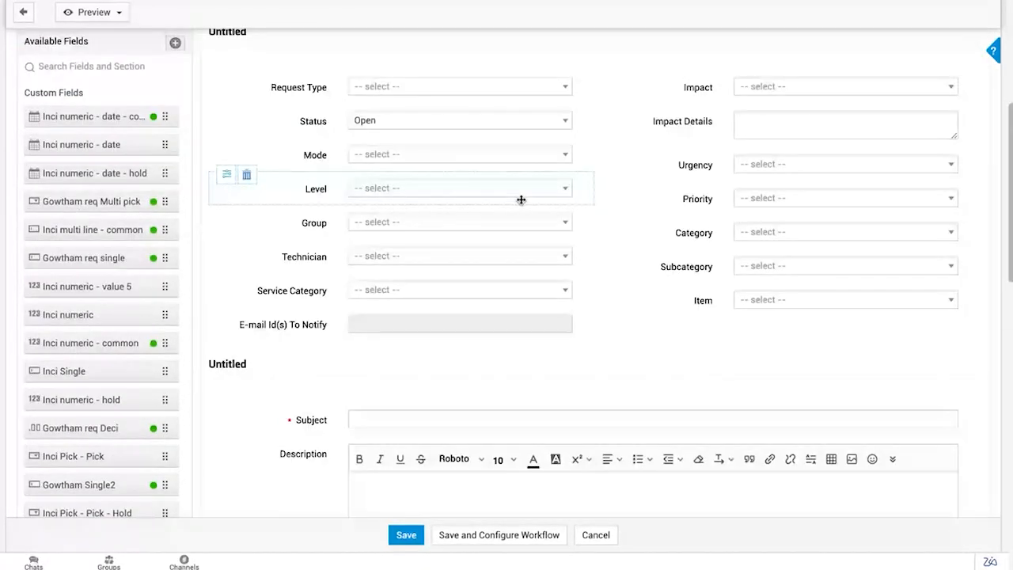
pyautogui.scroll(-3, 442, 267)
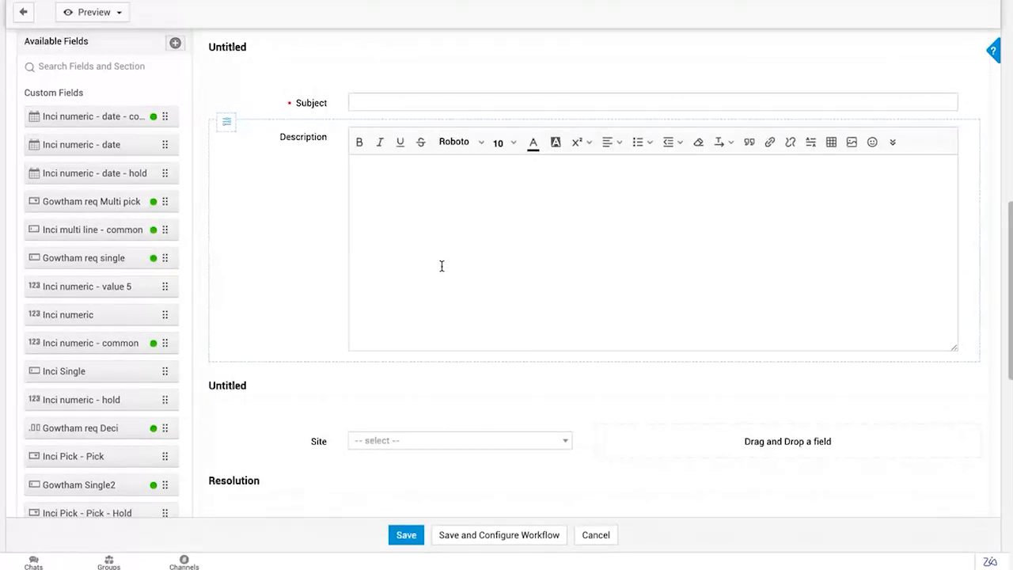
pyautogui.scroll(-2, 442, 266)
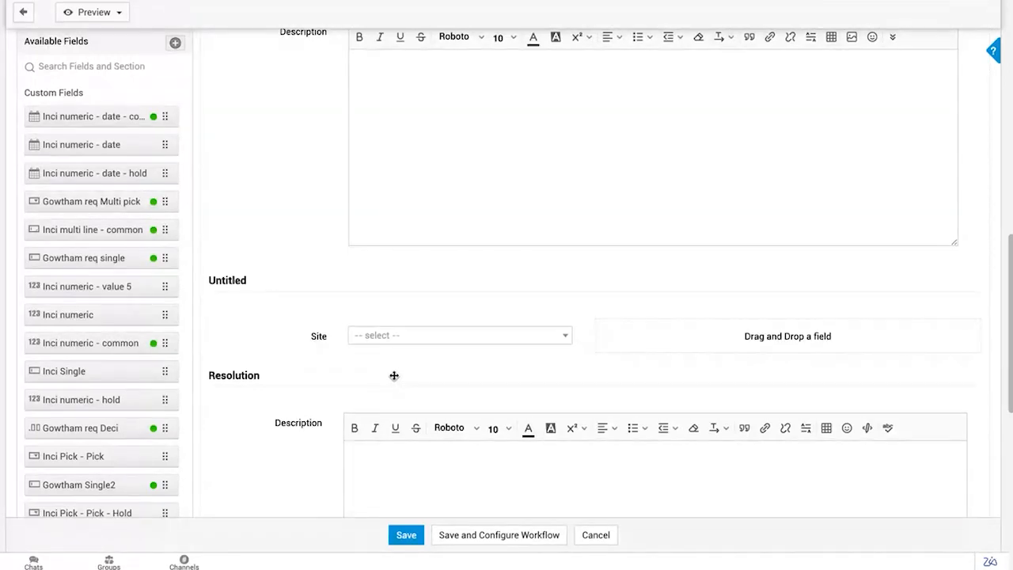
pyautogui.scroll(-3, 395, 375)
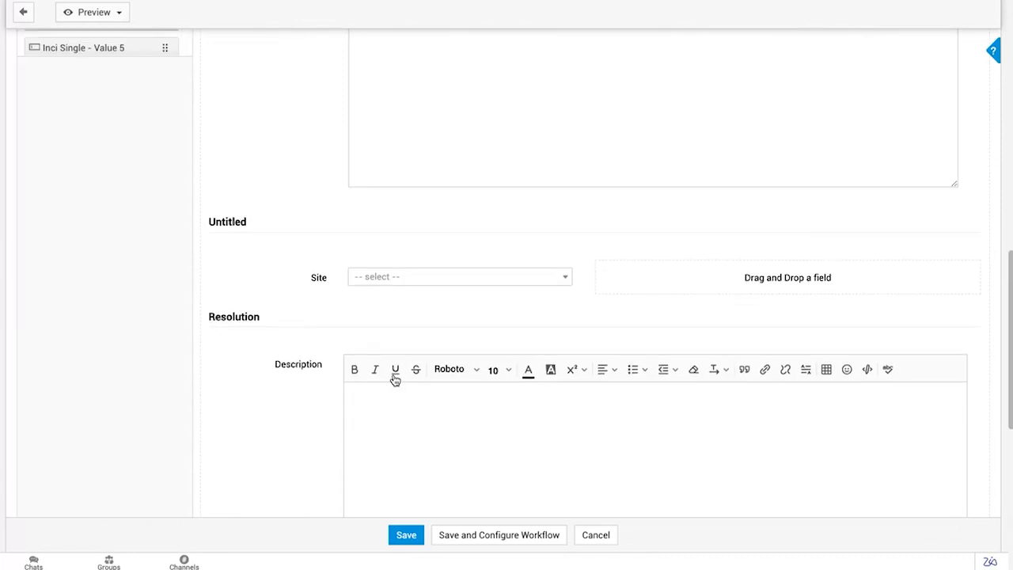
pyautogui.scroll(-5, 402, 272)
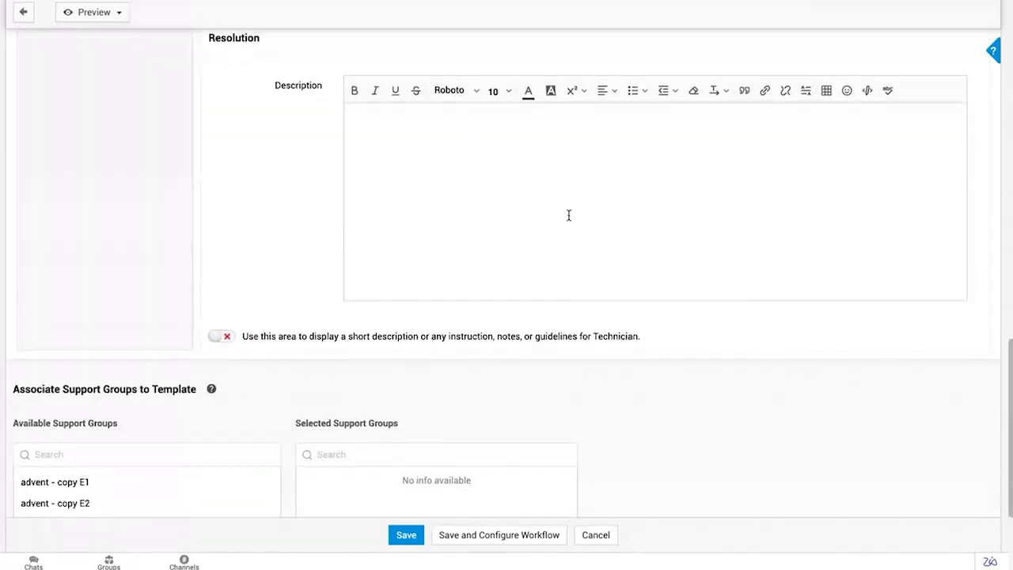
pyautogui.scroll(-2, 514, 452)
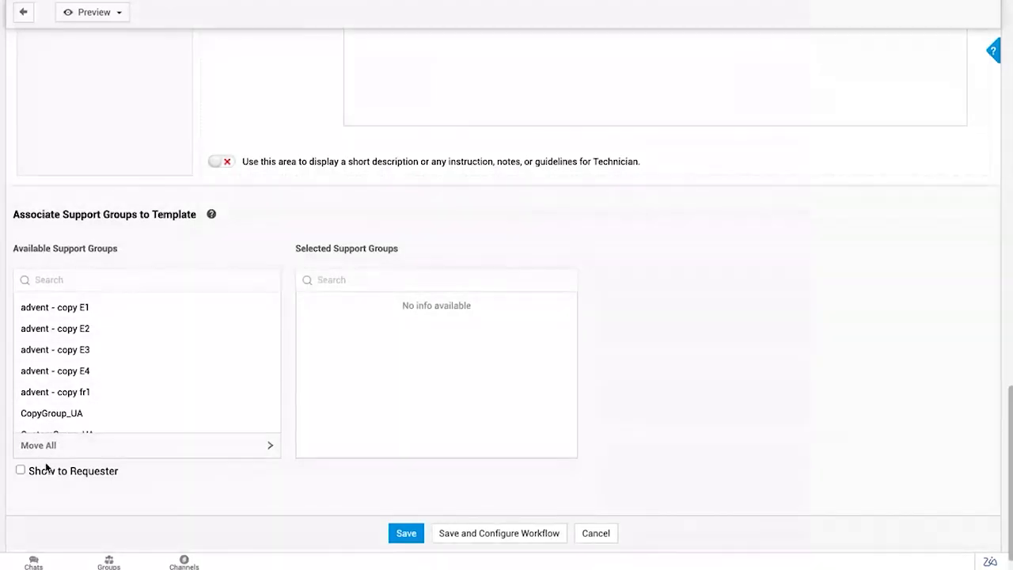
# - Make the template visible to requesters and associate the support group CustomGroup_UA with it
pyautogui.click(21, 473)
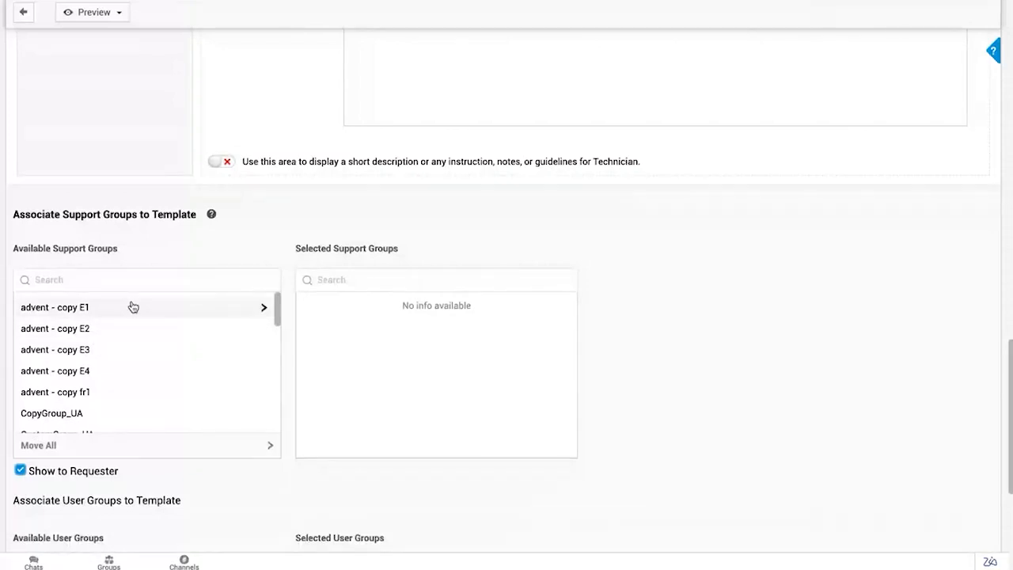
pyautogui.scroll(-2, 146, 381)
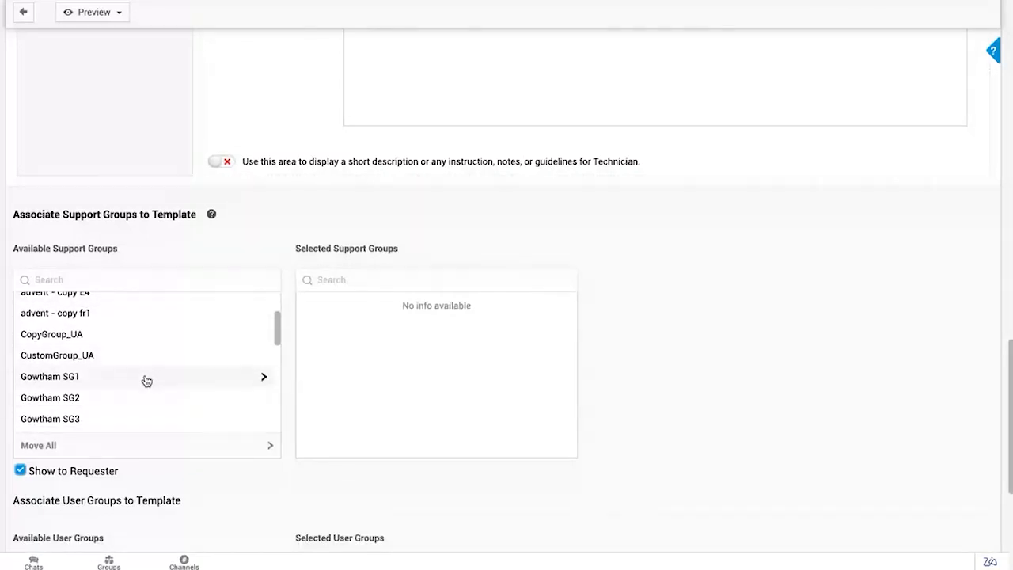
pyautogui.click(82, 358)
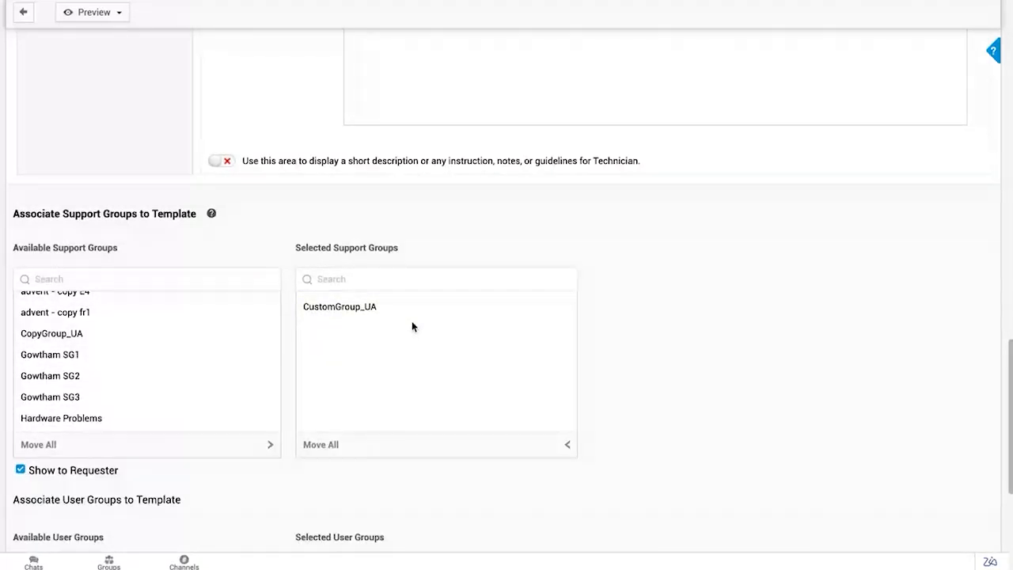
# - Review the user group association options shown to requesters, and cancel the new incident template without saving
pyautogui.scroll(-2, 412, 325)
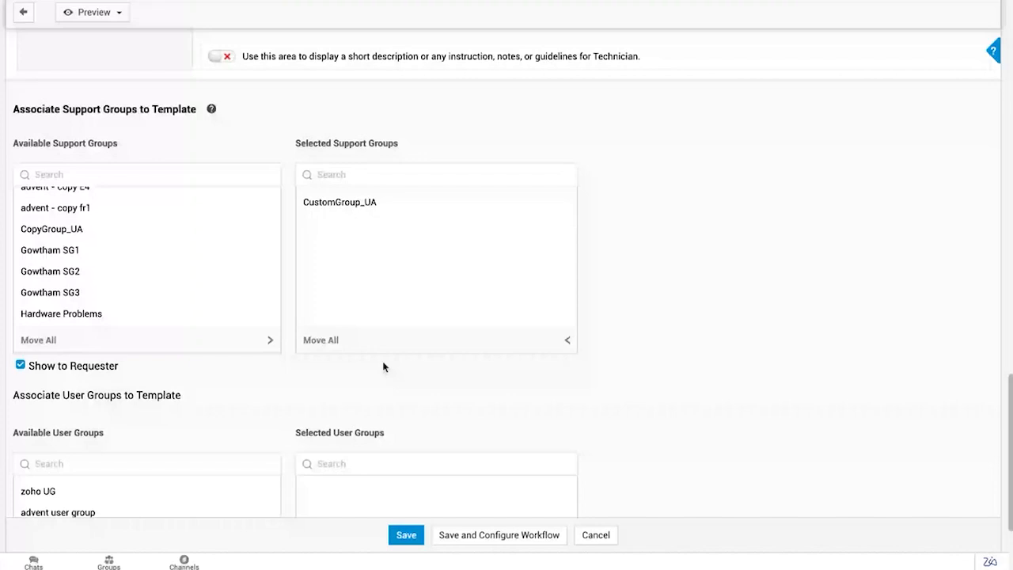
pyautogui.scroll(-2, 384, 364)
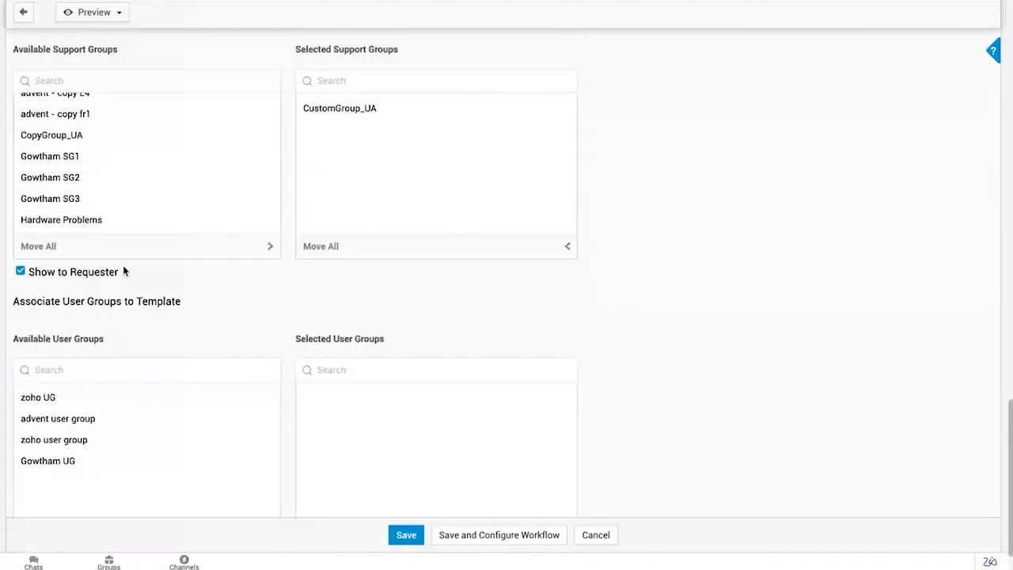
pyautogui.scroll(-1, 214, 344)
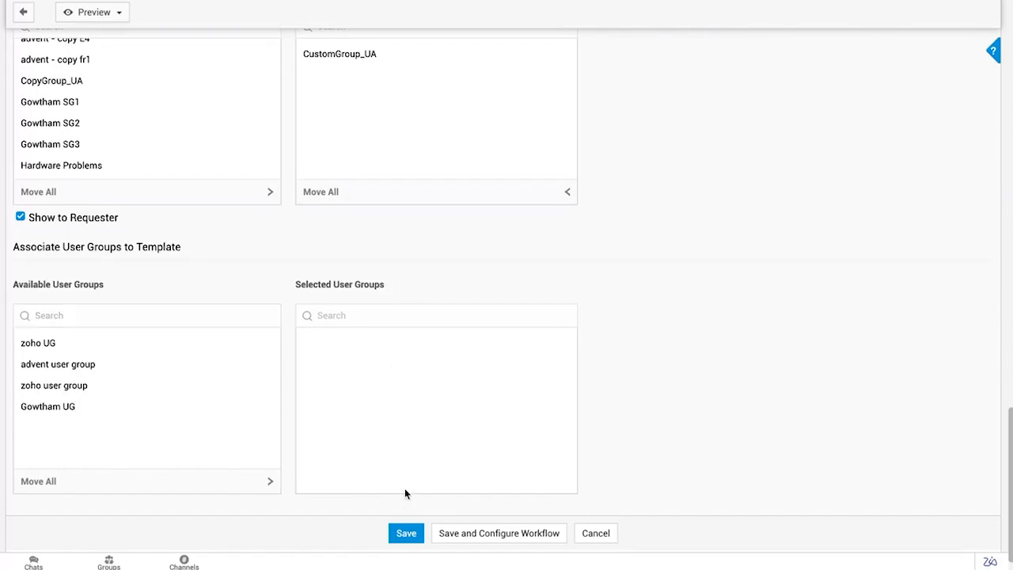
pyautogui.scroll(5, 383, 289)
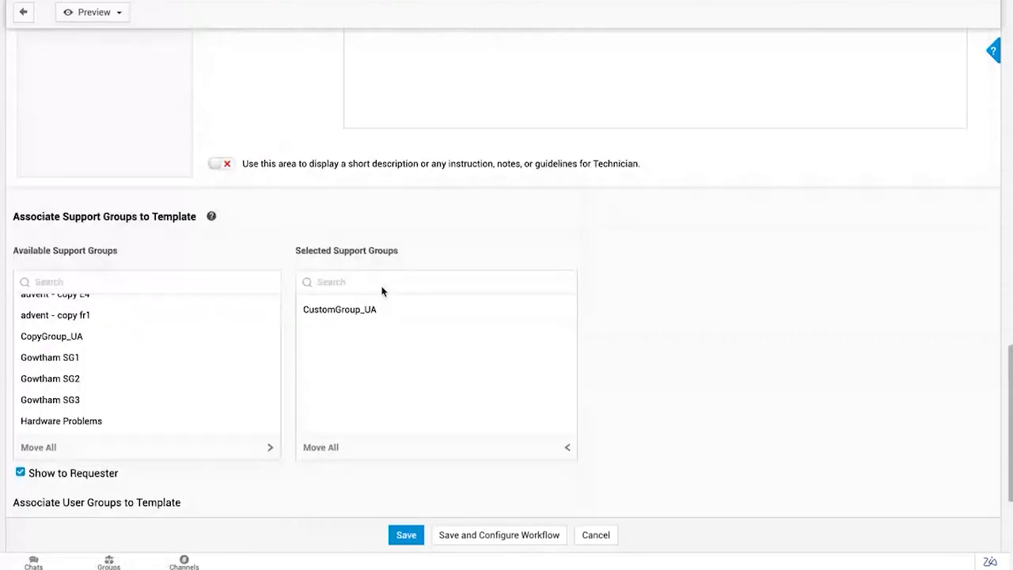
pyautogui.scroll(1, 382, 291)
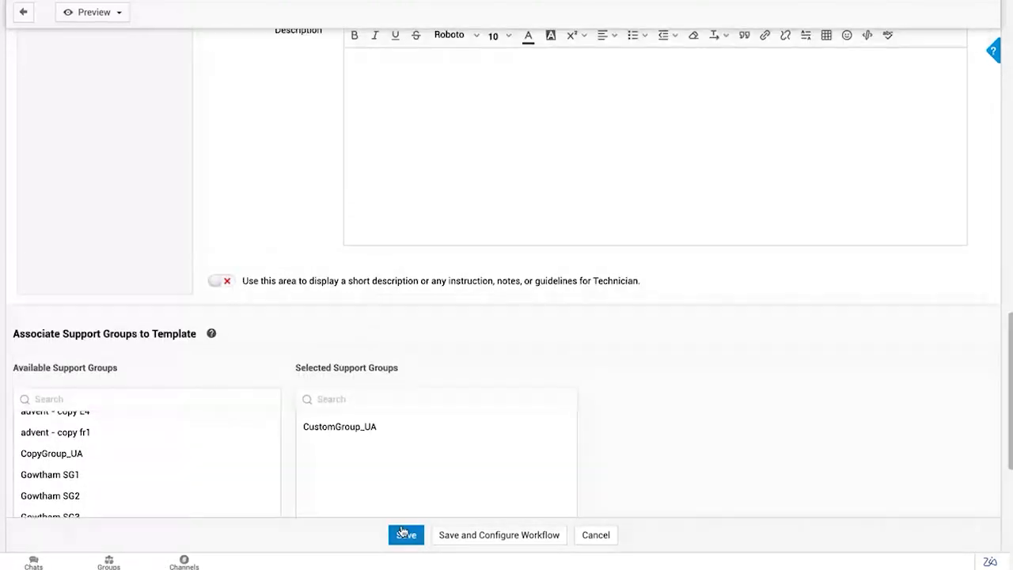
pyautogui.click(607, 542)
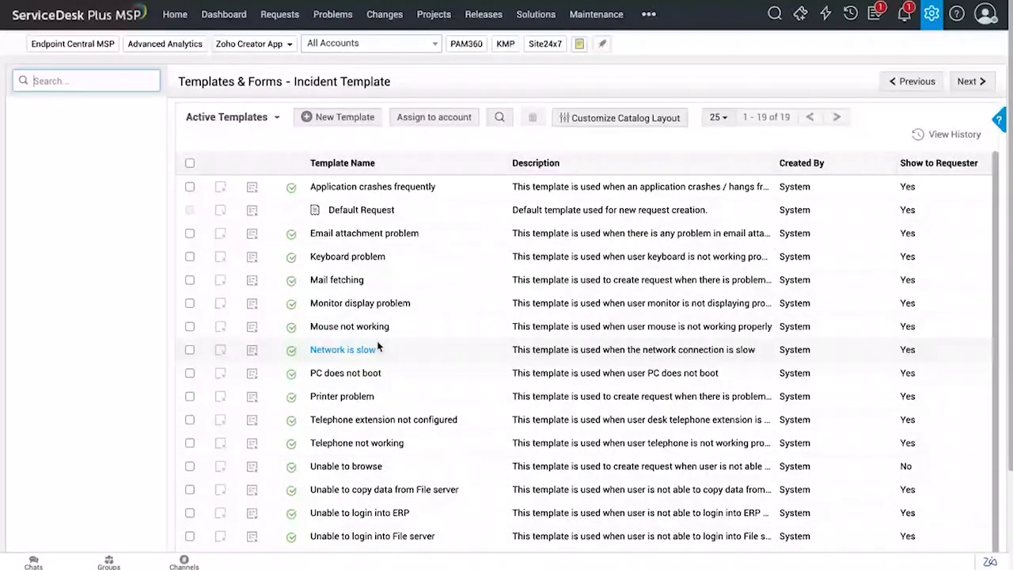
# - Open the "Application crashes frequently" template and examine the custom fields and preset values on its technician form
pyautogui.click(359, 188)
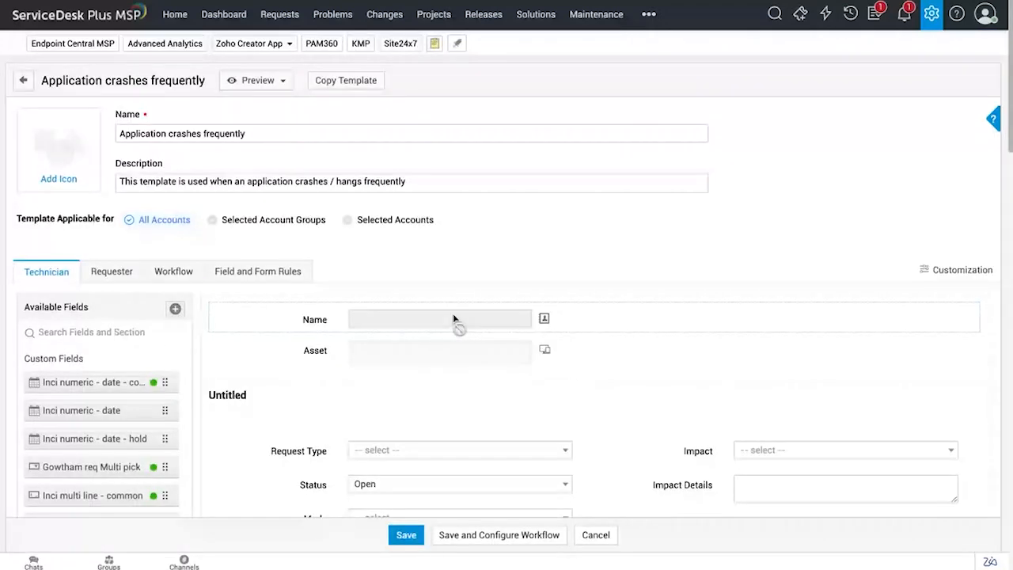
pyautogui.scroll(-2, 453, 319)
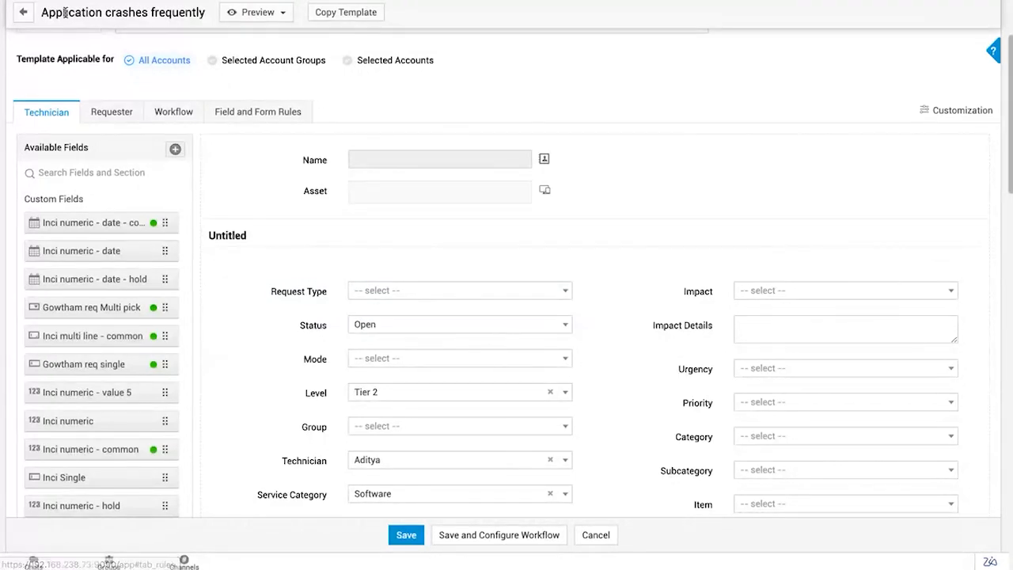
pyautogui.scroll(1, 288, 273)
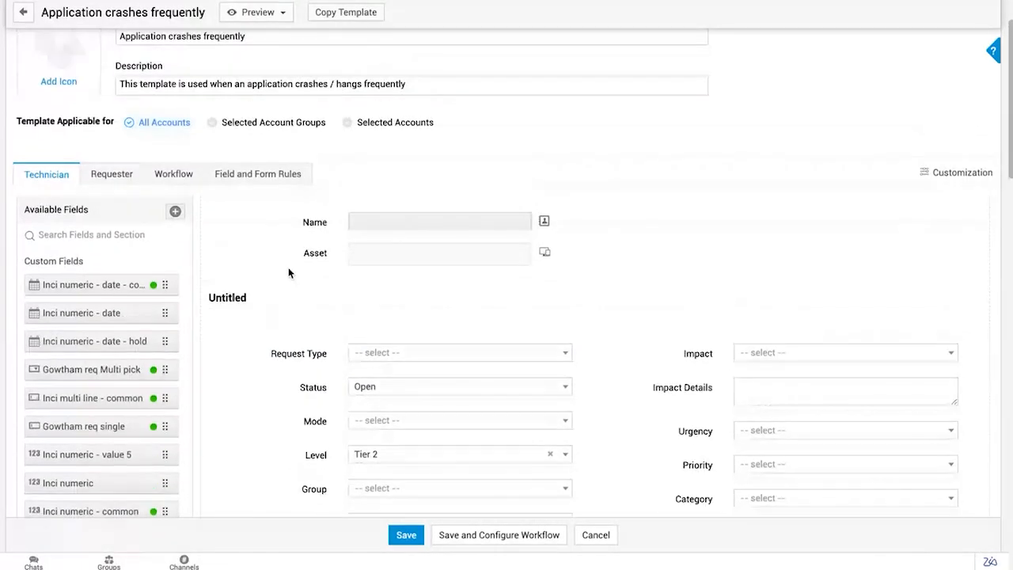
pyautogui.scroll(1, 71, 228)
pyautogui.scroll(-2, 32, 222)
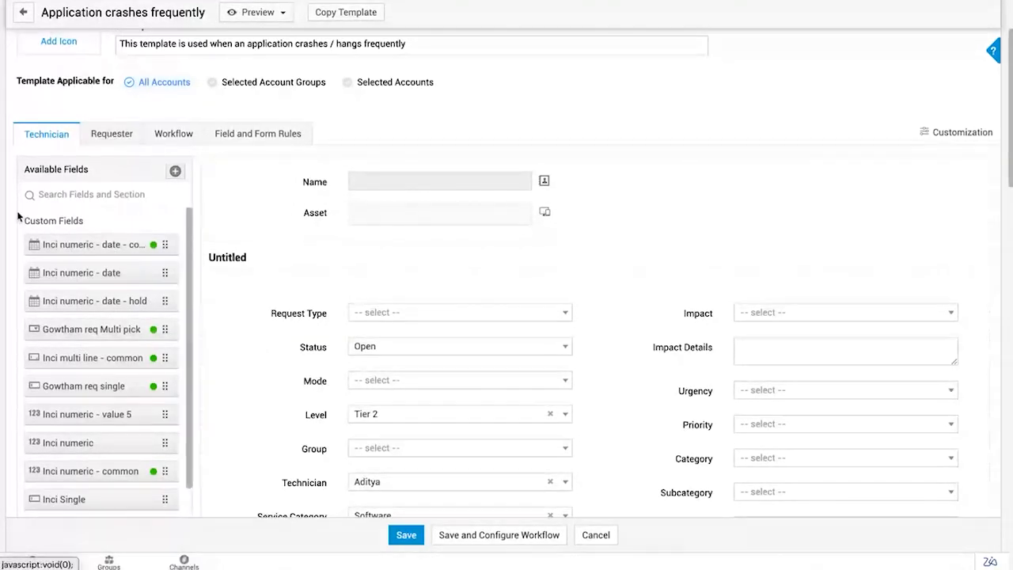
pyautogui.scroll(-3, 358, 282)
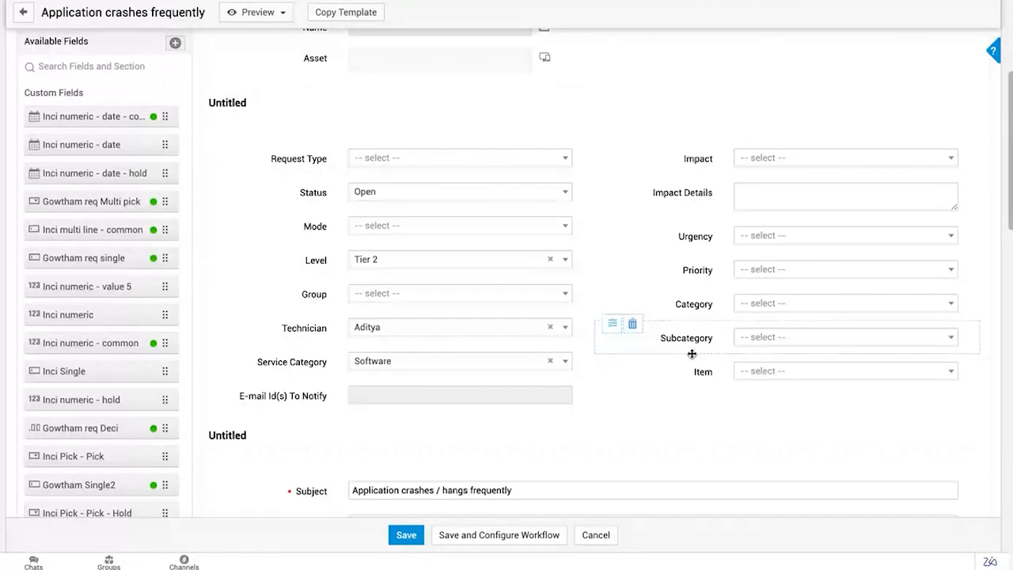
pyautogui.scroll(3, 696, 352)
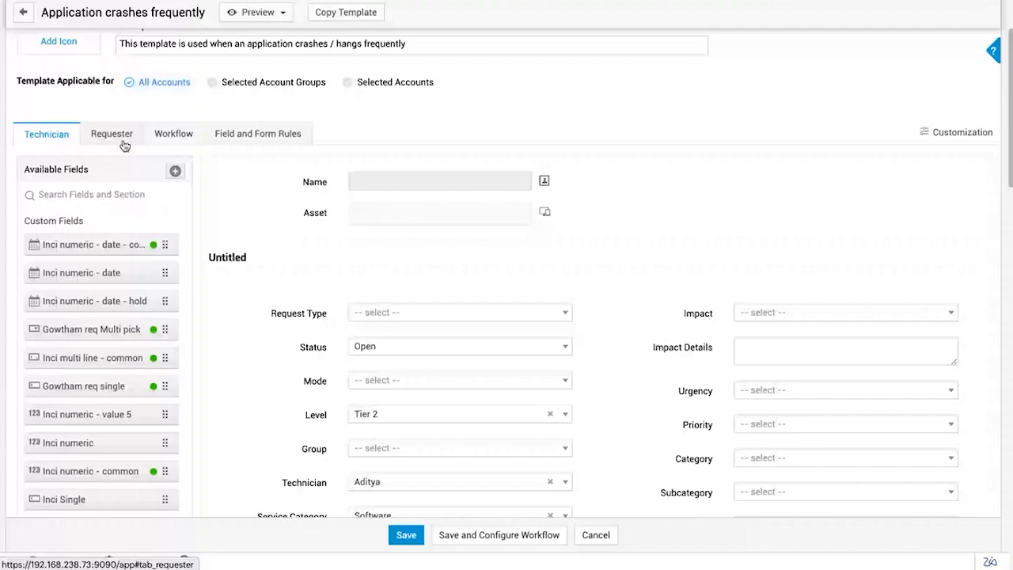
# - Remove the Priority field from the template's requester form, and view the Internet category in the requester's incident catalog
pyautogui.click(122, 139)
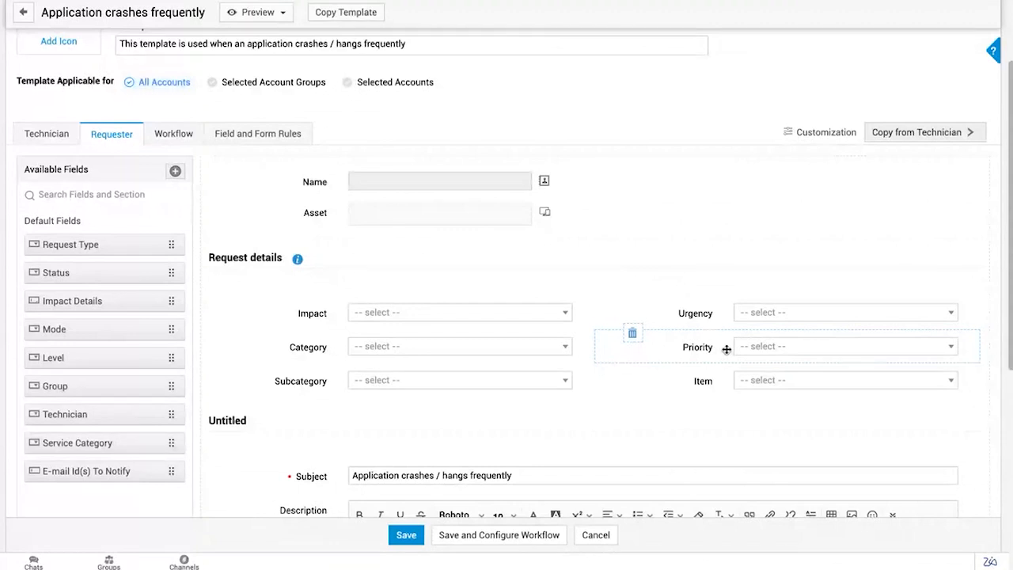
pyautogui.click(635, 336)
pyautogui.scroll(-1, 455, 340)
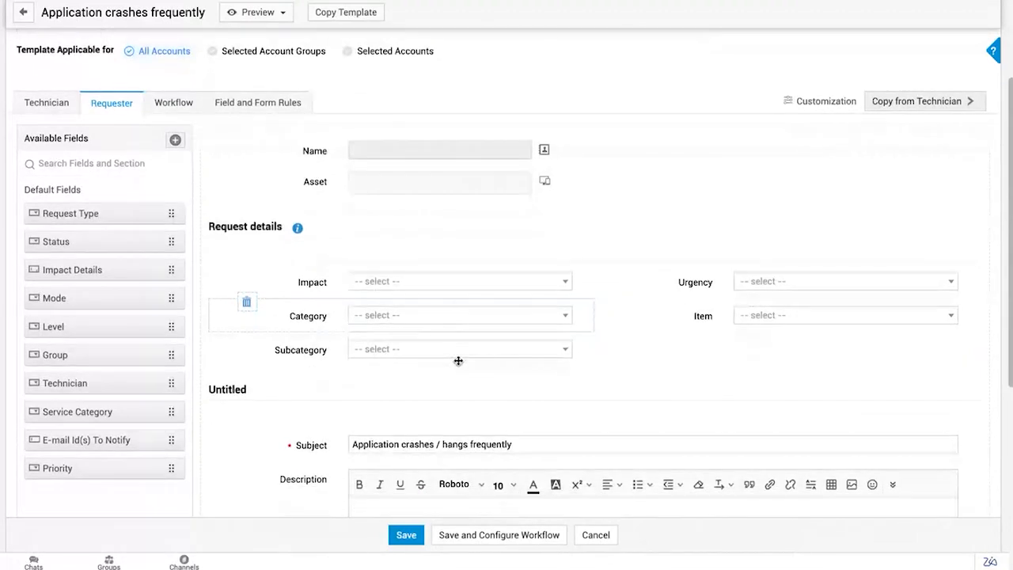
pyautogui.scroll(-1, 458, 361)
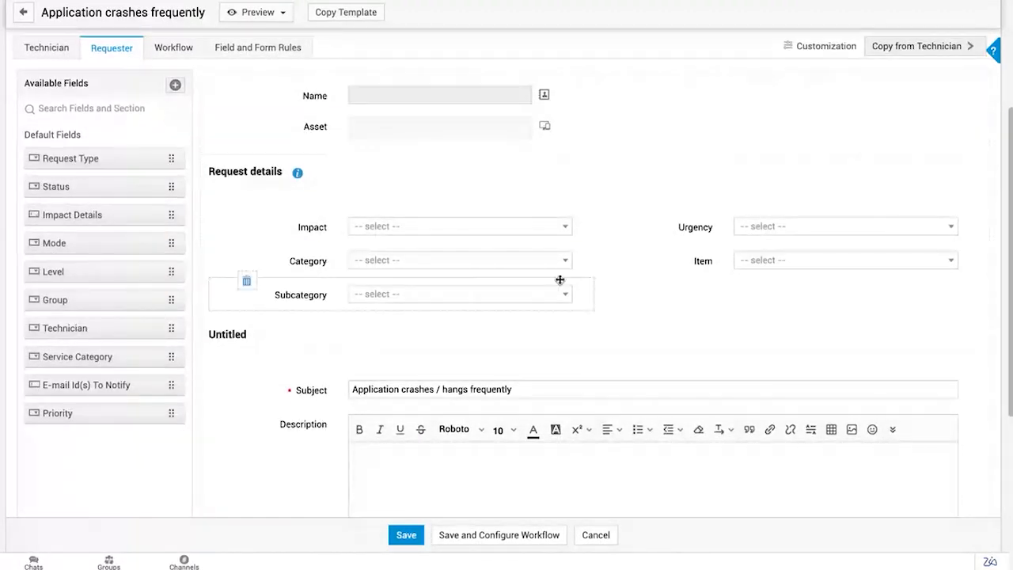
pyautogui.scroll(2, 559, 281)
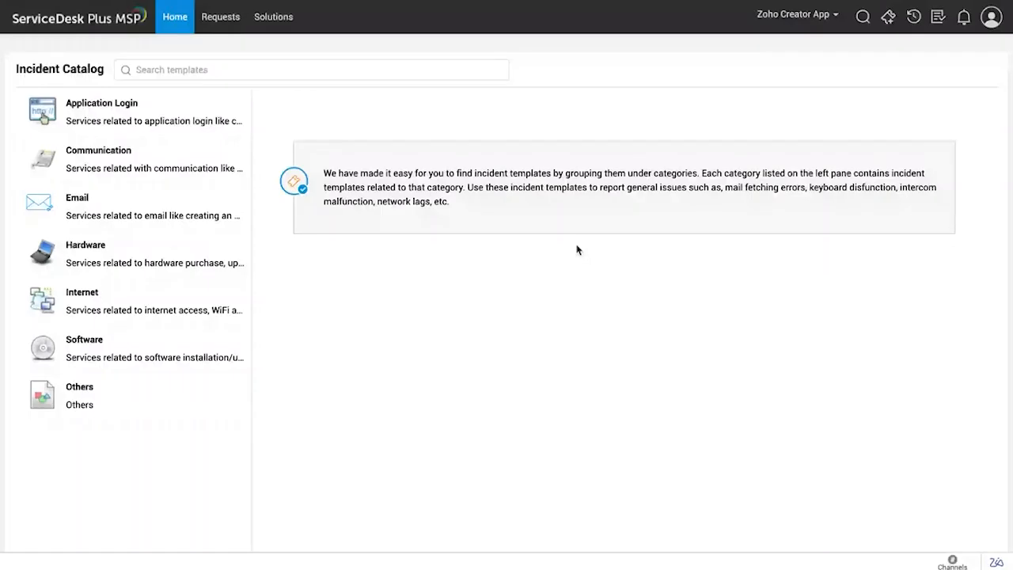
pyautogui.click(178, 292)
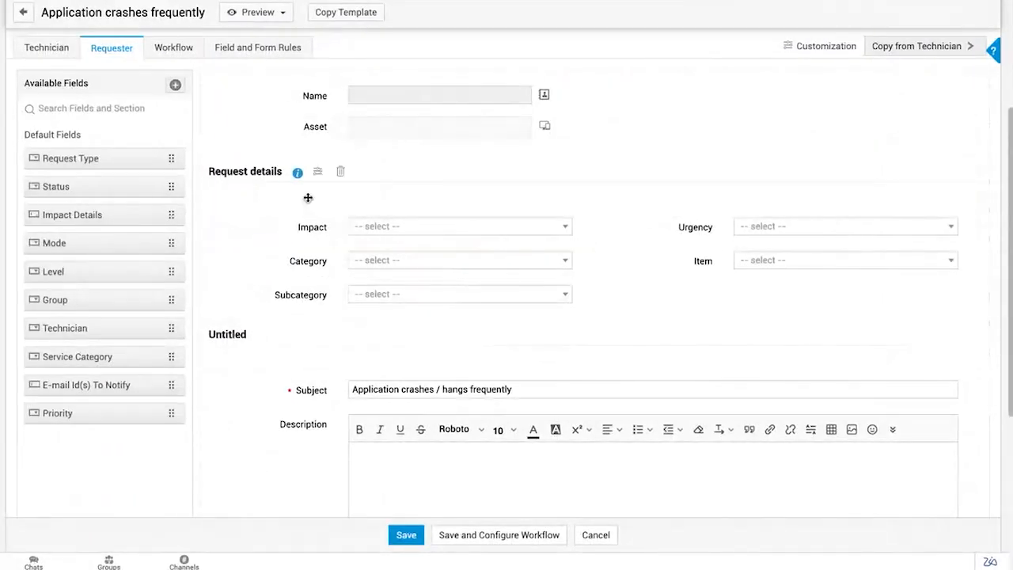
# - Open the template's workflow settings, discarding the unsaved layout changes, and review the request life cycle and approval configurations
pyautogui.scroll(3, 308, 198)
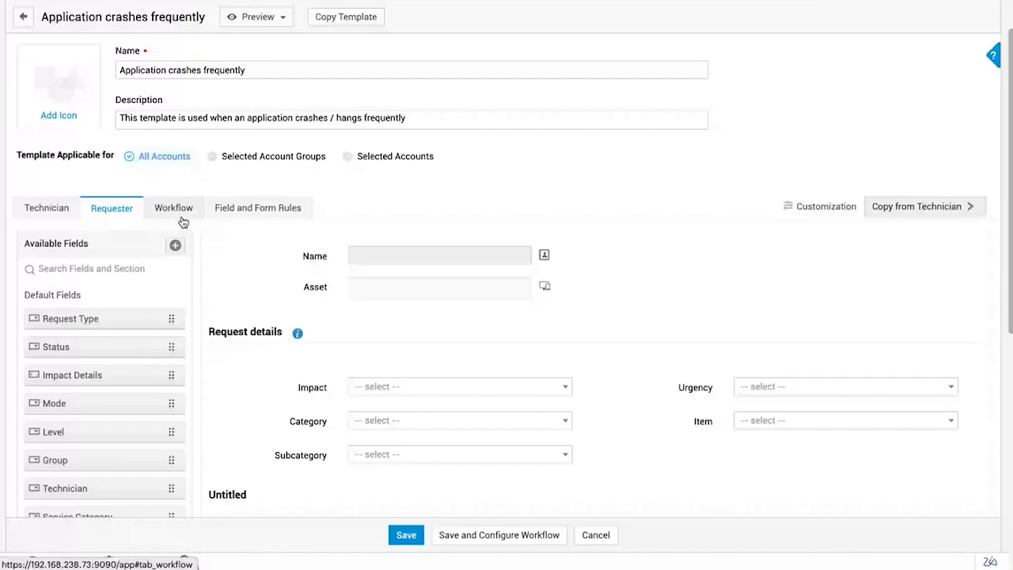
pyautogui.click(183, 222)
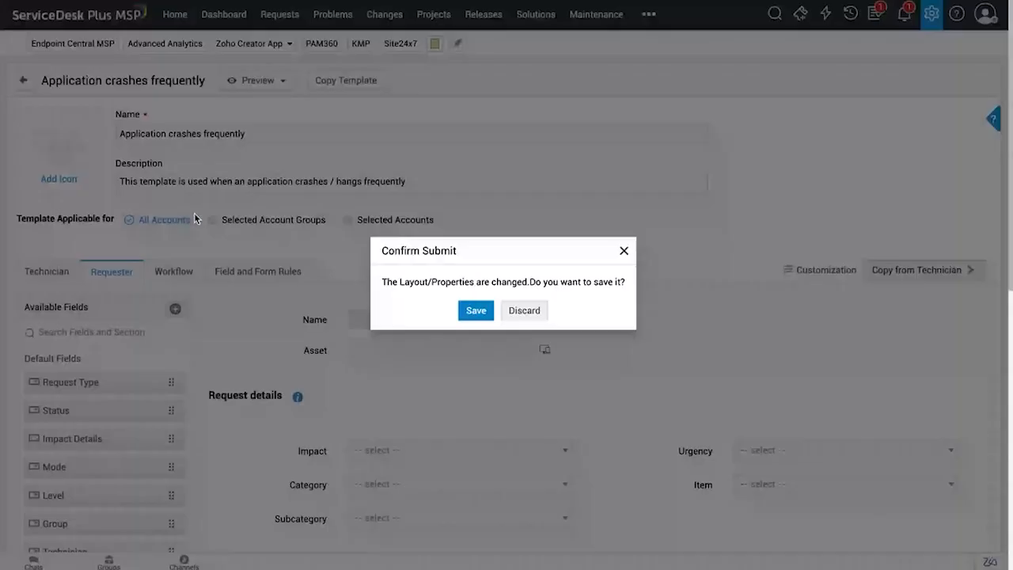
pyautogui.click(524, 312)
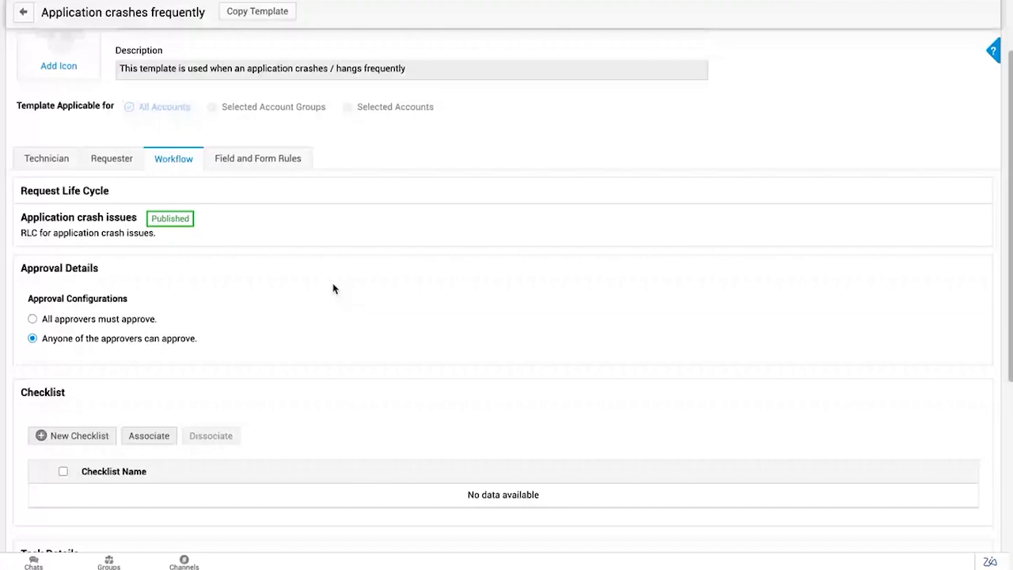
pyautogui.scroll(-1, 333, 288)
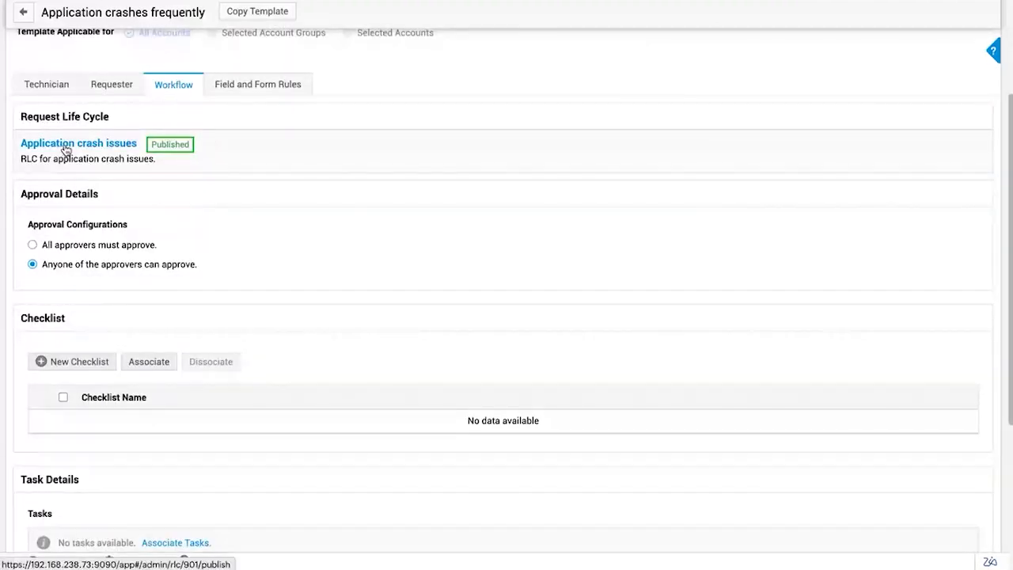
pyautogui.scroll(-1, 143, 167)
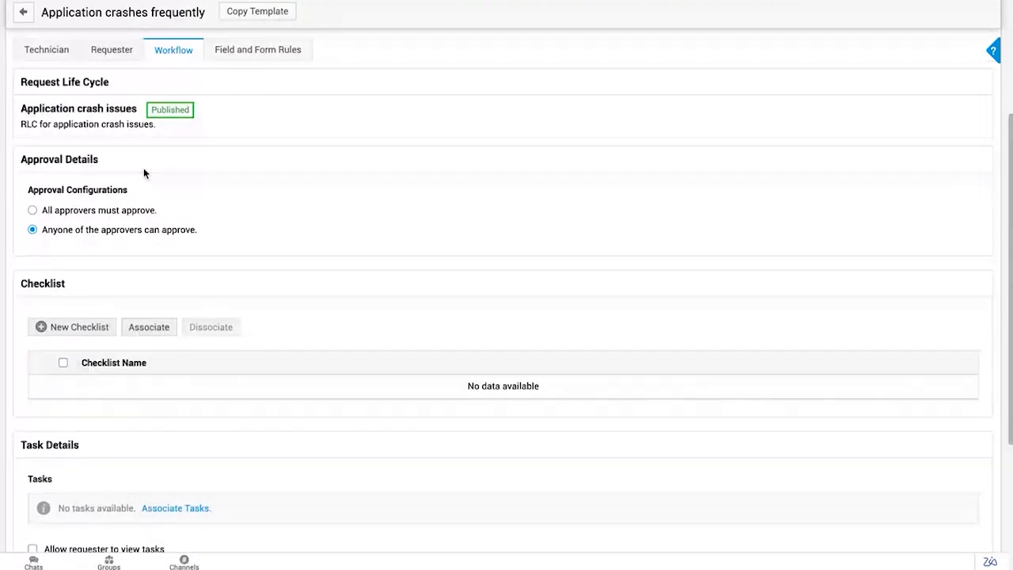
pyautogui.scroll(-1, 193, 215)
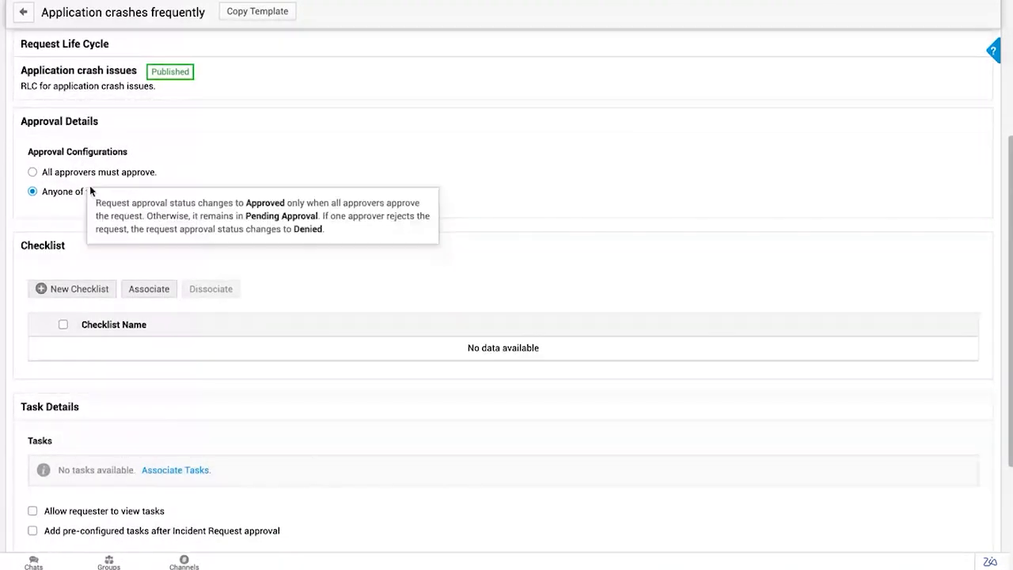
pyautogui.scroll(-1, 158, 186)
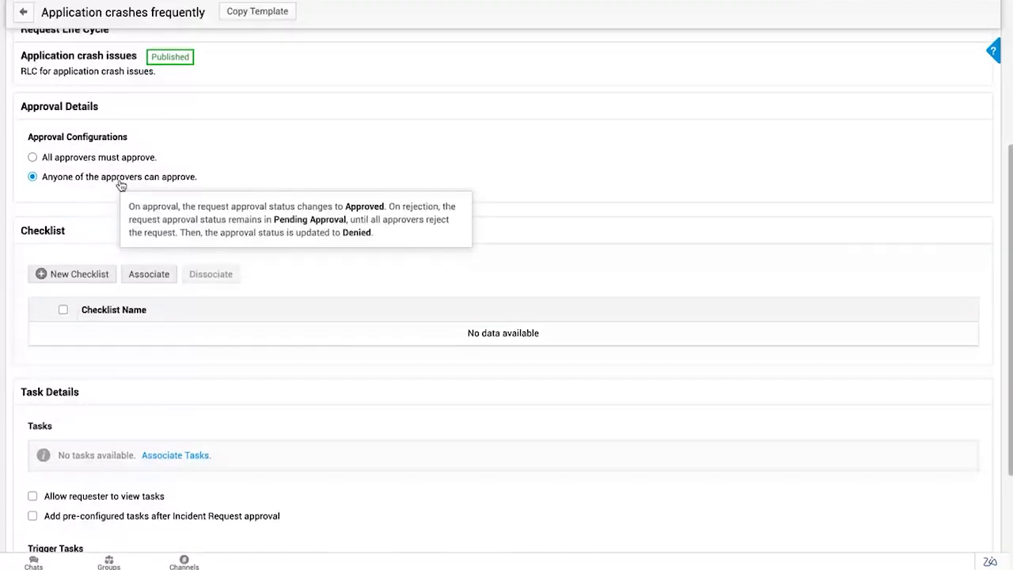
# - Change the approval configuration to "All approvers must approve" and back to "Anyone of the approvers can approve"
pyautogui.scroll(-1, 150, 184)
pyautogui.click(83, 138)
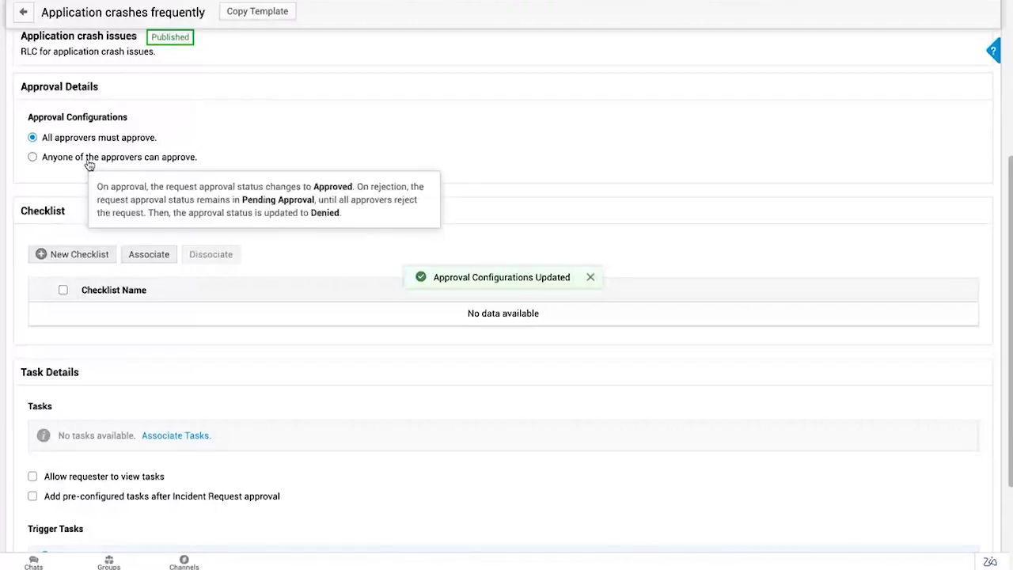
pyautogui.click(95, 158)
# - Examine the workflow's checklist options, task association settings and trigger task choices
pyautogui.scroll(-1, 337, 255)
pyautogui.scroll(-2, 337, 256)
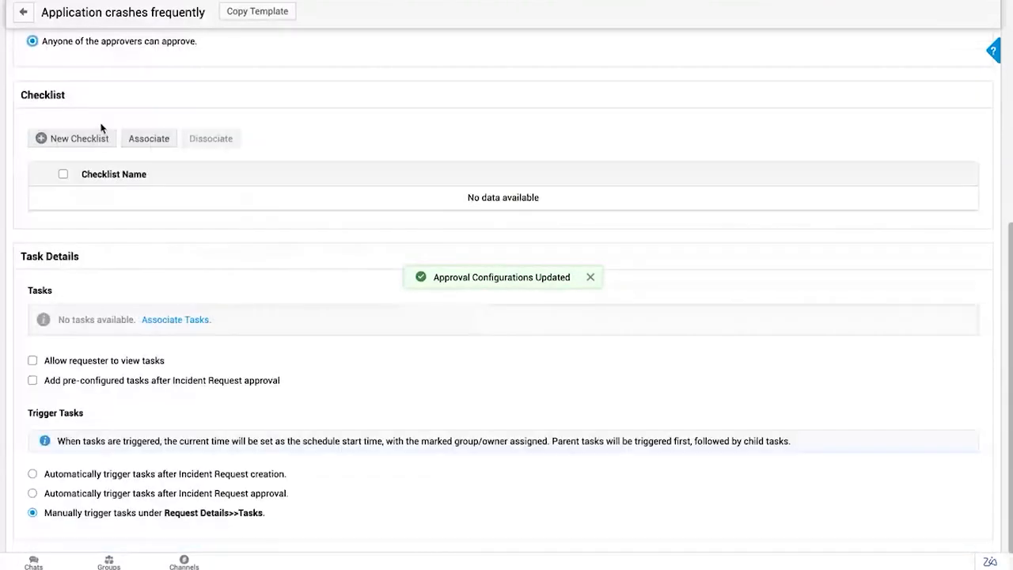
pyautogui.scroll(-1, 219, 181)
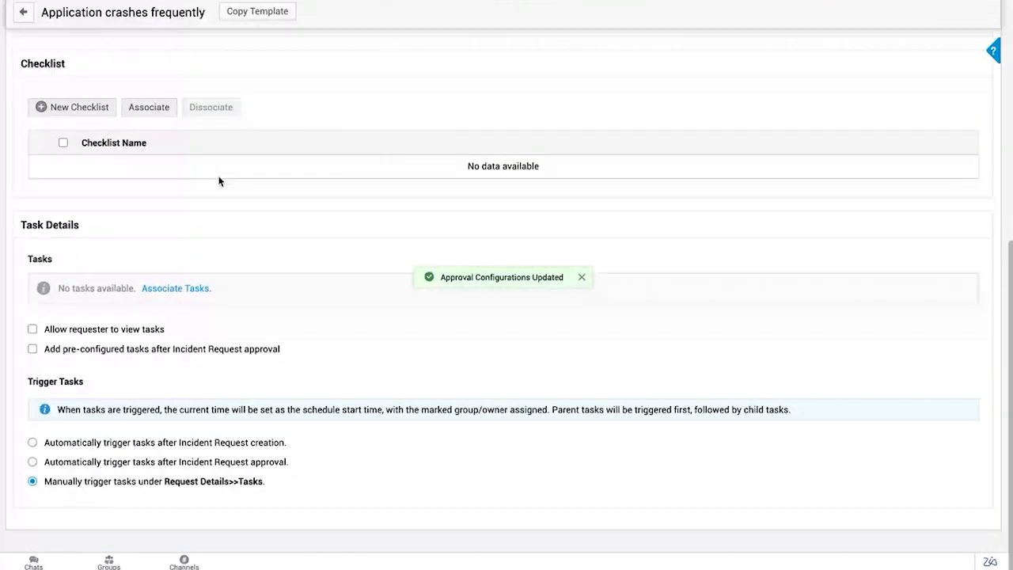
pyautogui.scroll(2, 110, 51)
pyautogui.scroll(-2, 77, 118)
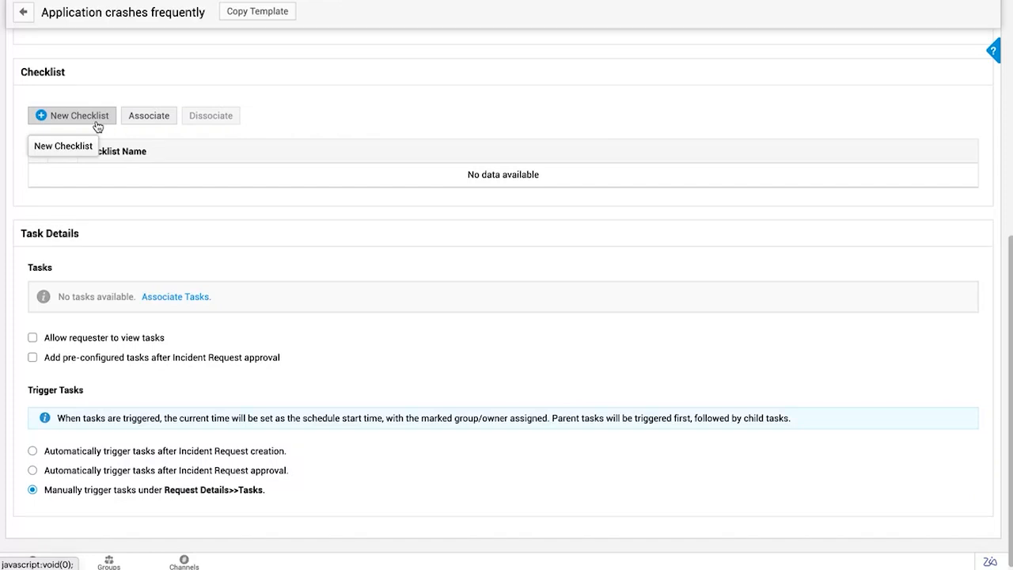
pyautogui.scroll(1, 154, 246)
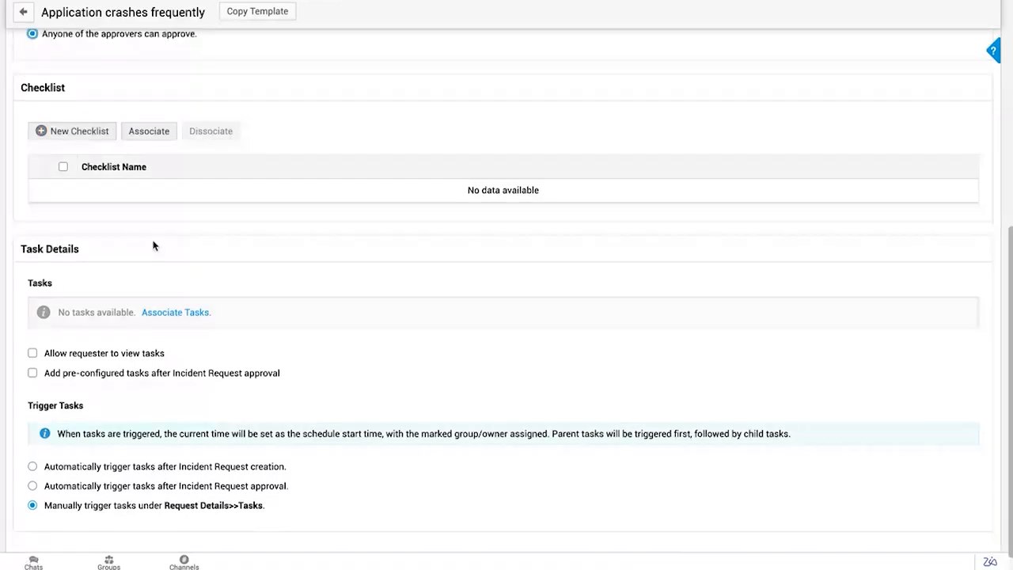
pyautogui.scroll(1, 154, 246)
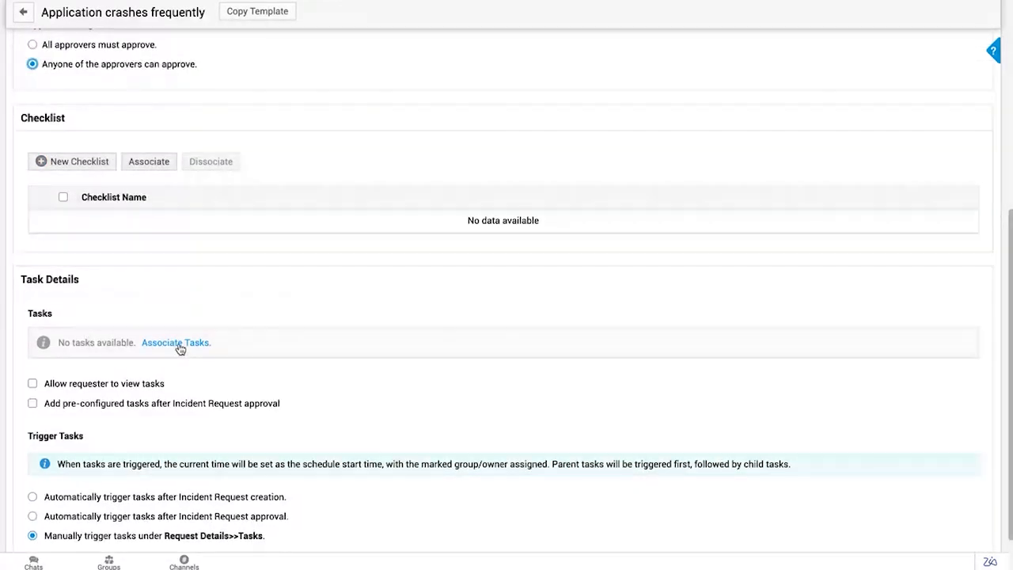
pyautogui.scroll(10, 179, 349)
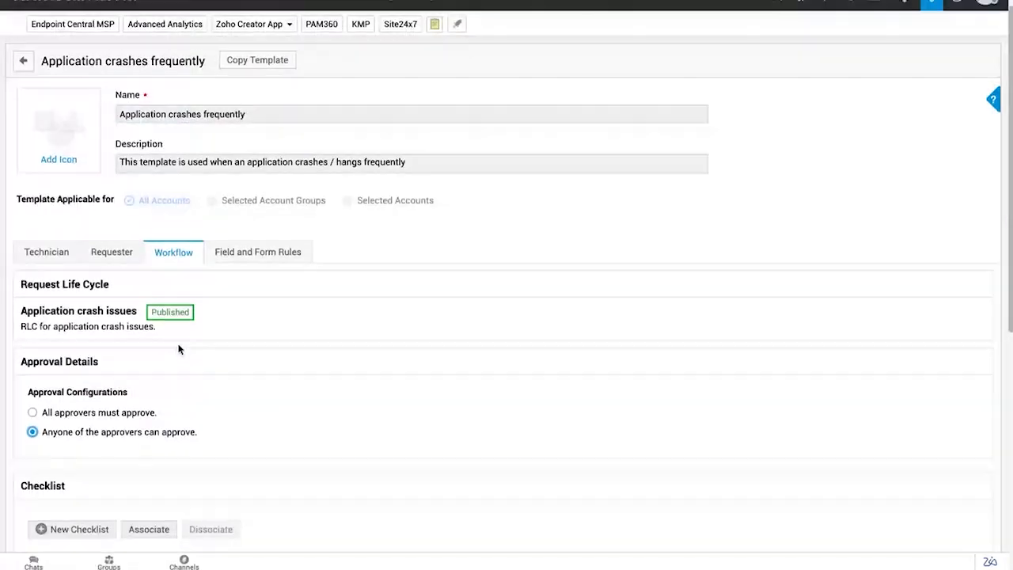
pyautogui.scroll(1, 178, 349)
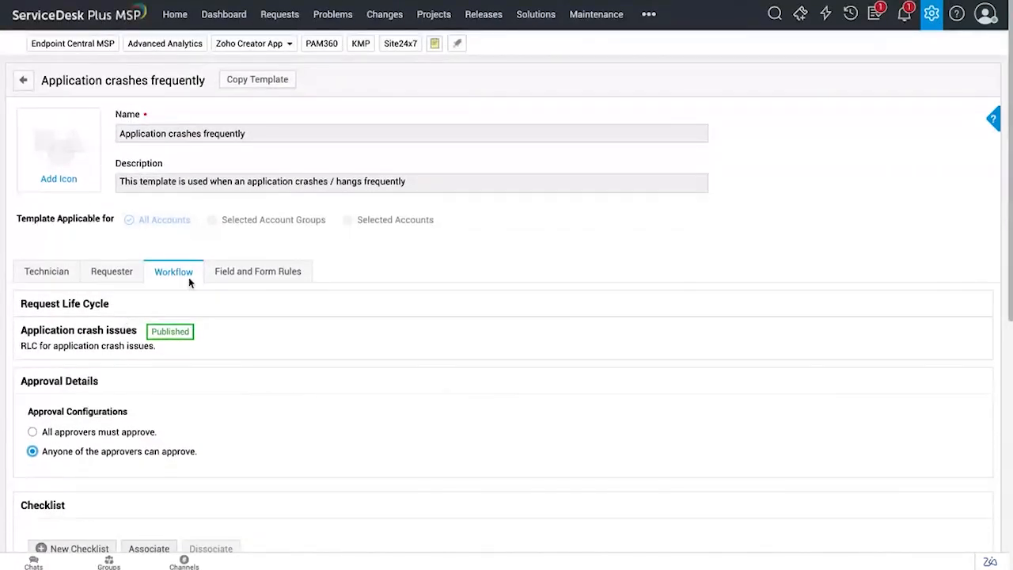
# - Look through the template's field and form rules for form load, field change and form submit
pyautogui.click(244, 276)
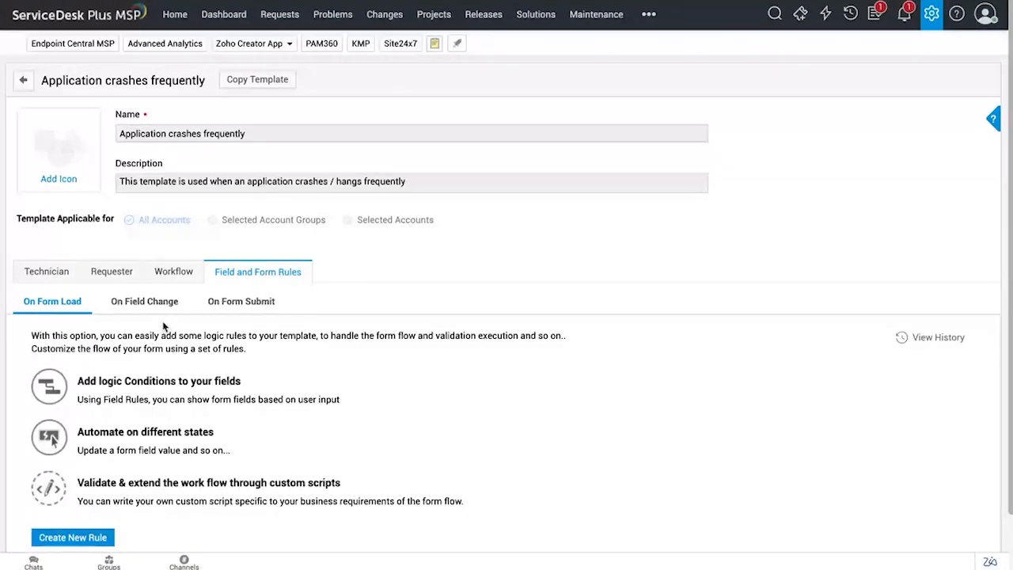
pyautogui.scroll(-1, 238, 318)
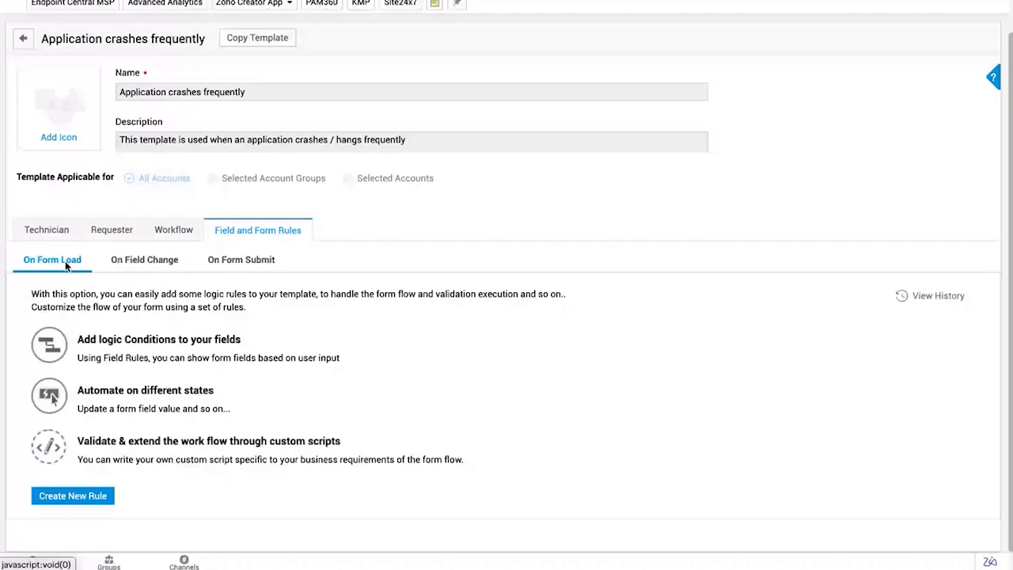
pyautogui.click(163, 259)
pyautogui.click(266, 263)
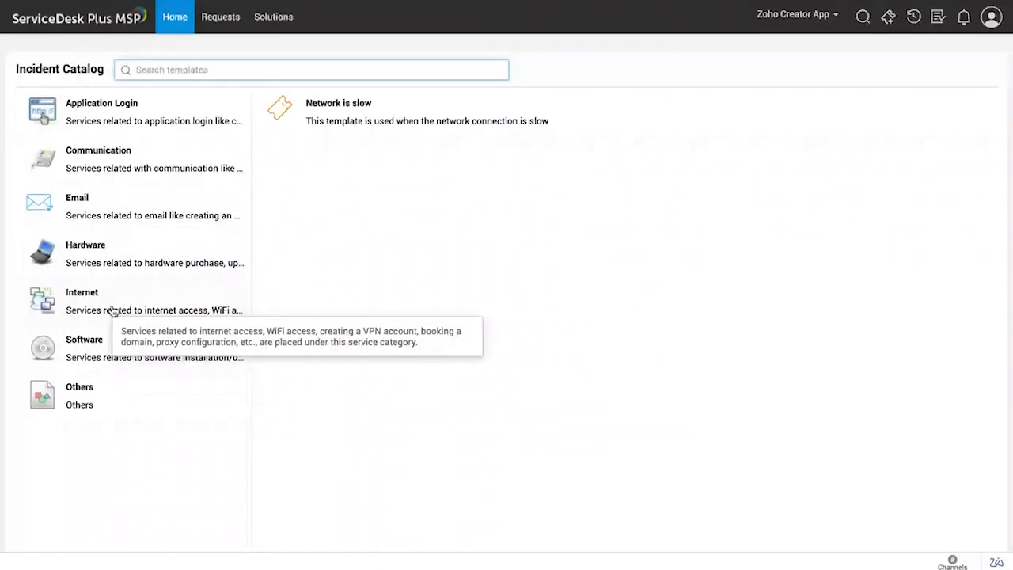
# - Open the "Application crashes frequently" template from the Software category of the requester's incident catalog and view its request form
pyautogui.click(111, 349)
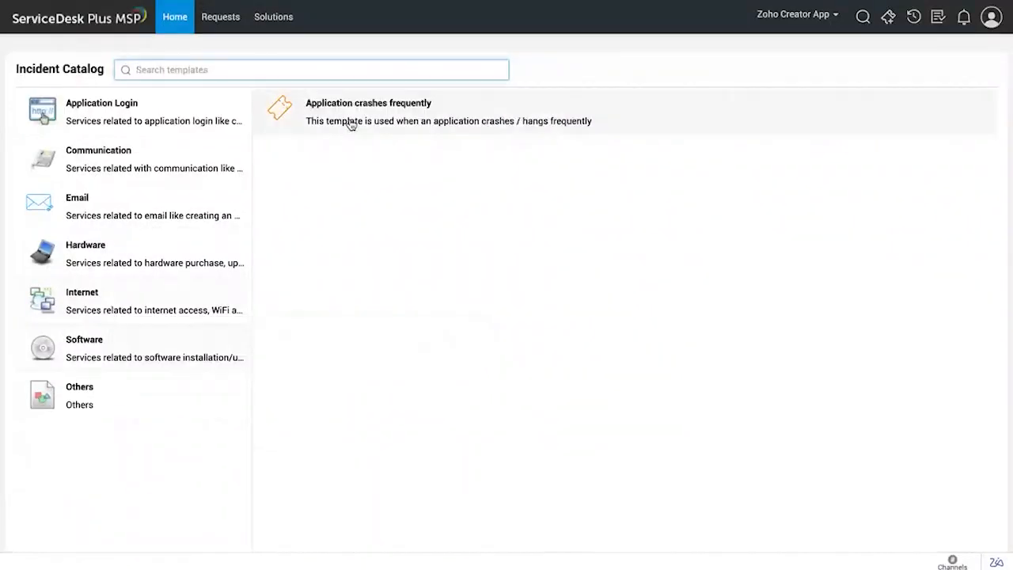
pyautogui.click(350, 124)
pyautogui.scroll(-2, 364, 134)
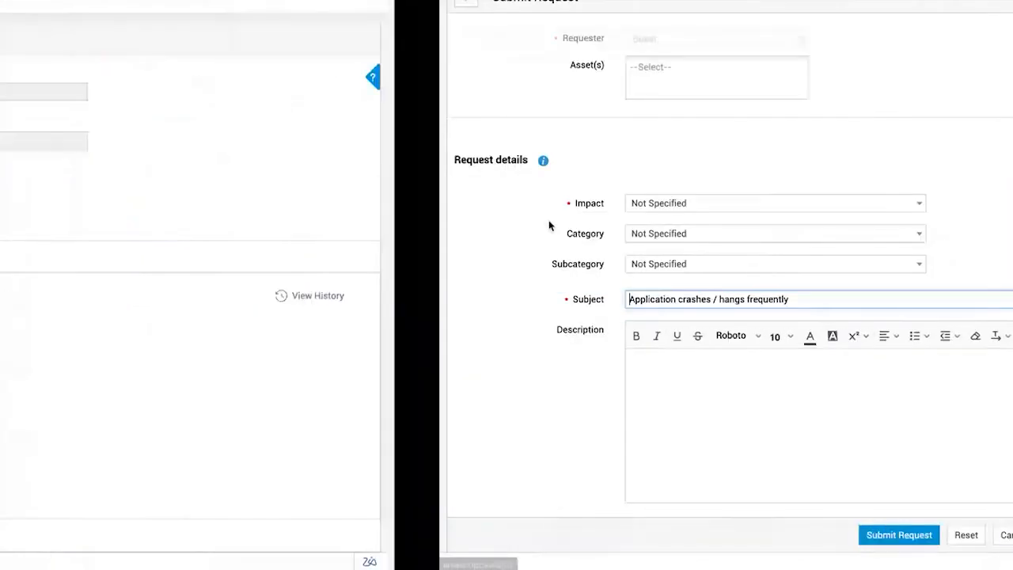
# - Switch back to the technician's template settings and start a new form-load rule named "Hide priority" that applies to requesters
pyautogui.click(71, 255)
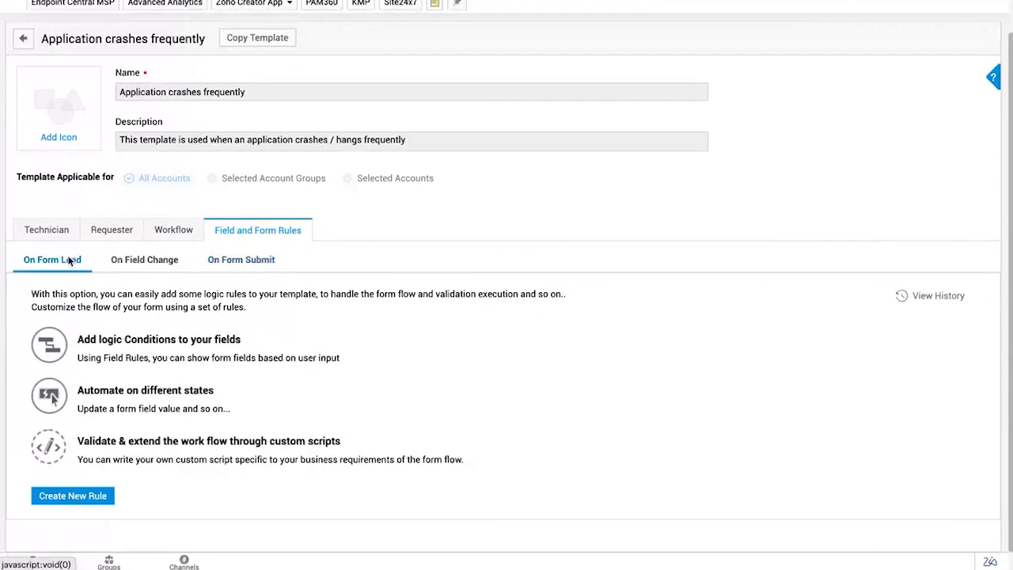
pyautogui.click(79, 494)
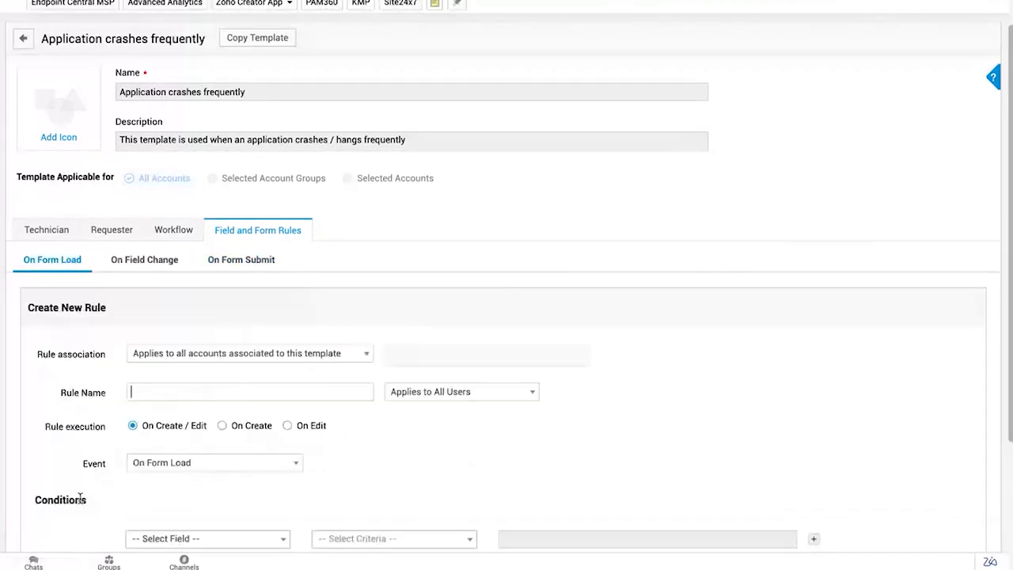
pyautogui.scroll(-2, 254, 326)
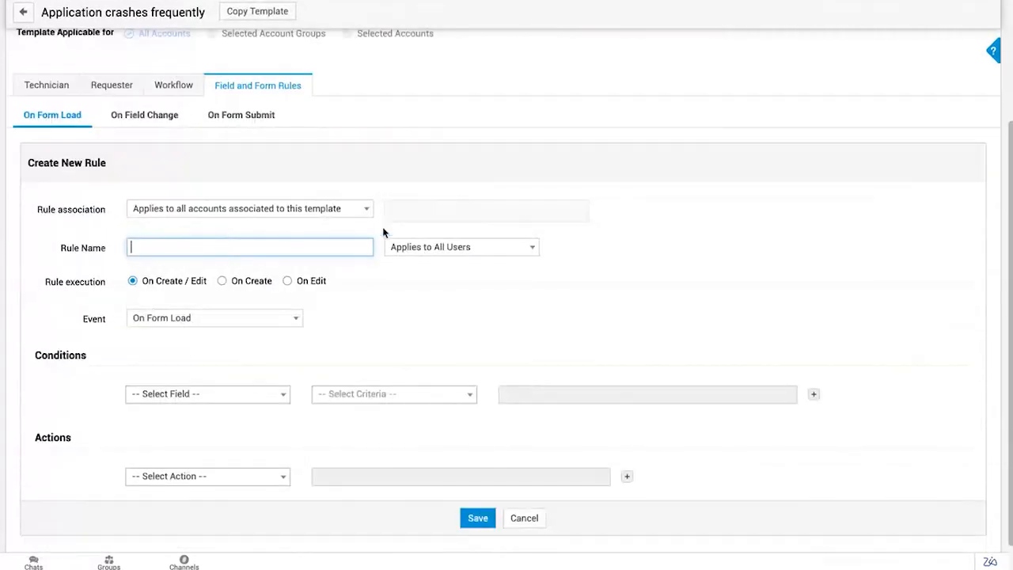
pyautogui.click(305, 247)
pyautogui.click(331, 234)
pyautogui.click(331, 240)
pyautogui.write('Hide prio')
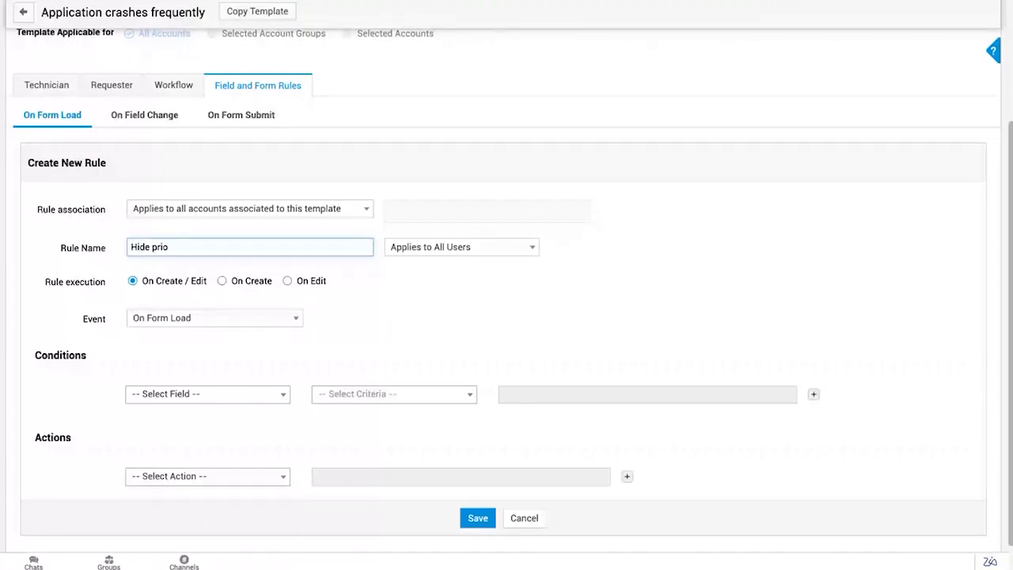
pyautogui.write('rity')
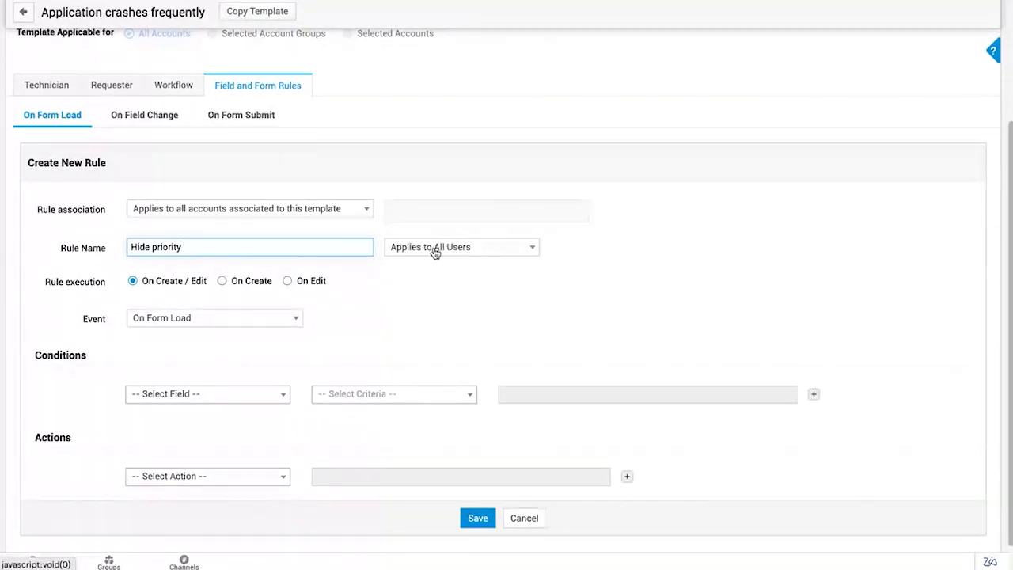
pyautogui.click(486, 252)
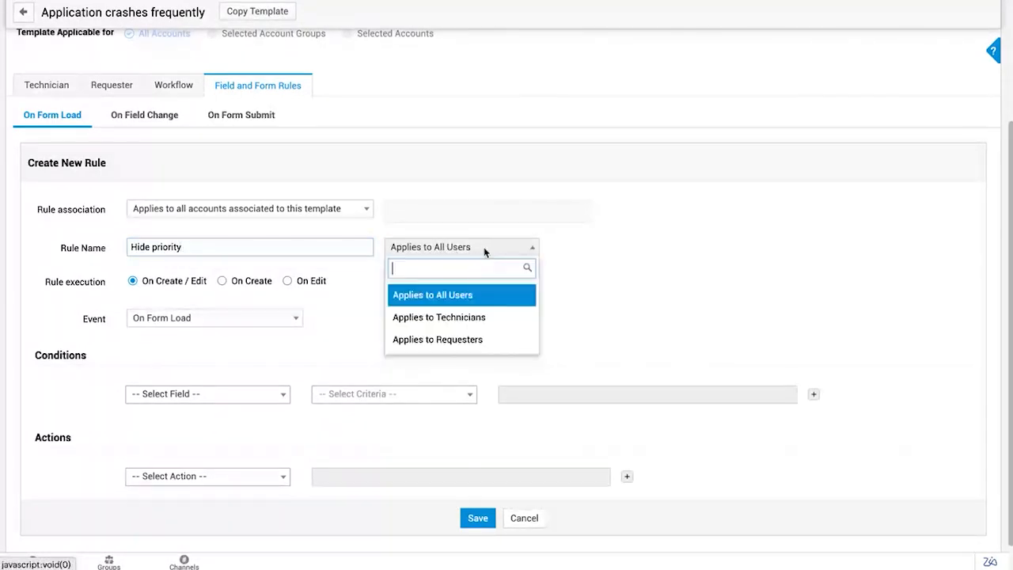
pyautogui.click(479, 340)
pyautogui.scroll(-1, 547, 304)
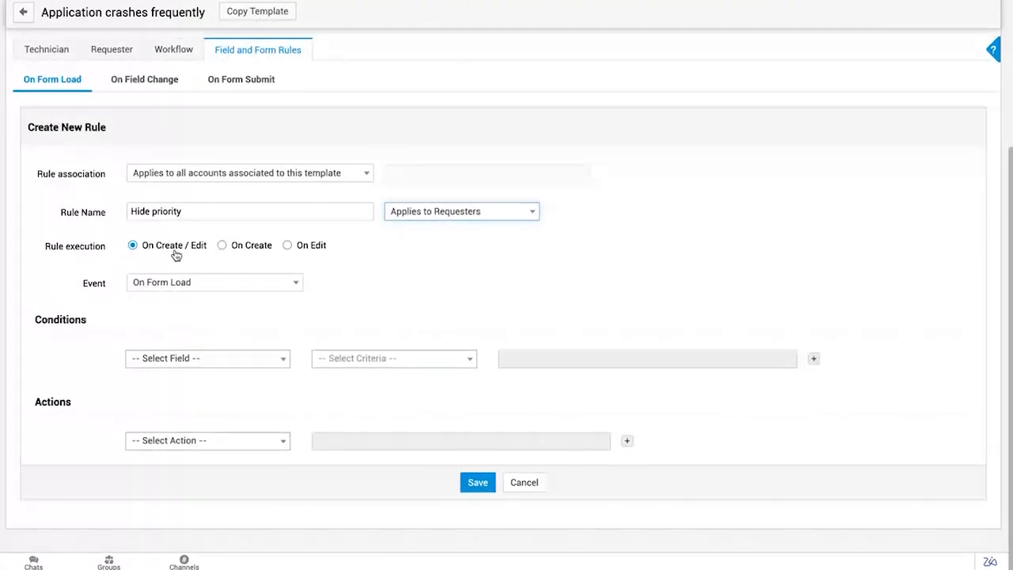
# - Examine the event choices and the condition fields available for the "Hide priority" rule
pyautogui.click(188, 283)
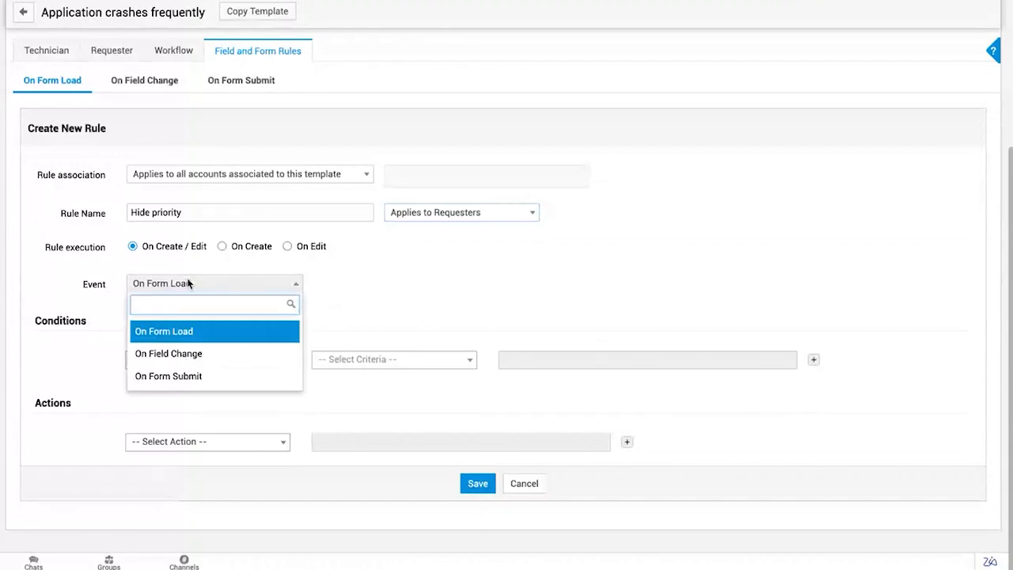
pyautogui.click(430, 317)
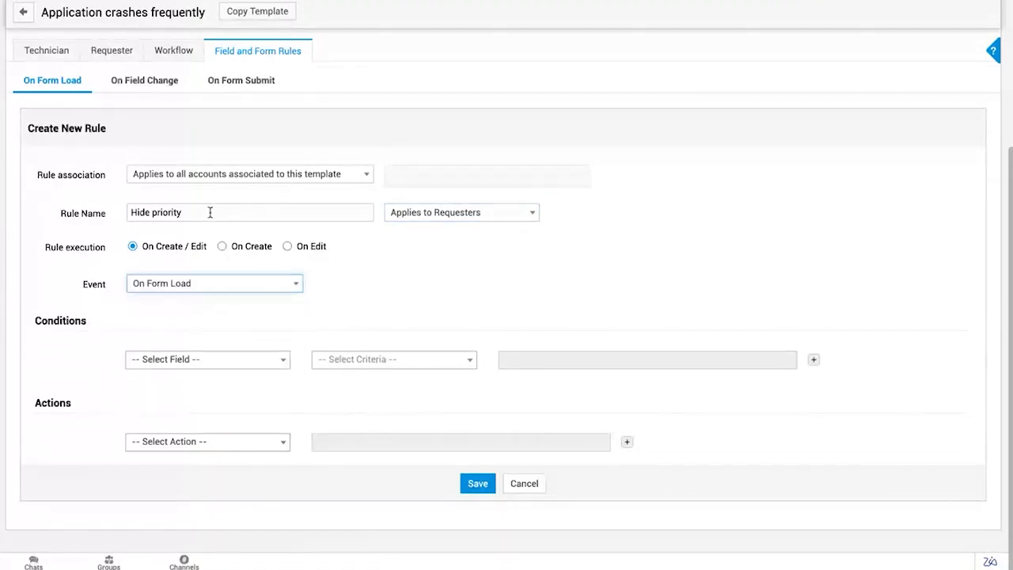
pyautogui.click(201, 362)
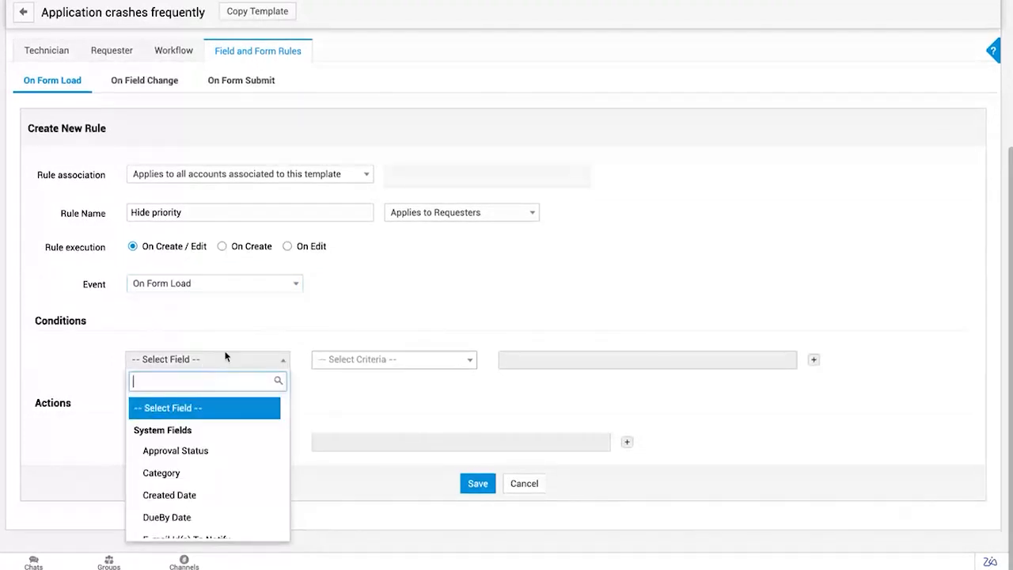
pyautogui.click(72, 405)
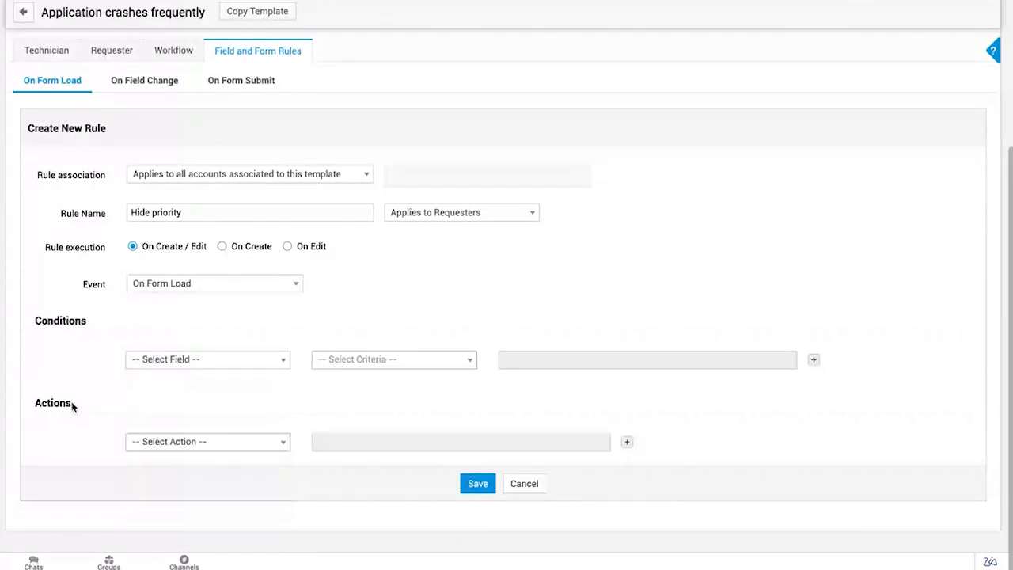
pyautogui.click(167, 367)
pyautogui.scroll(-1, 227, 525)
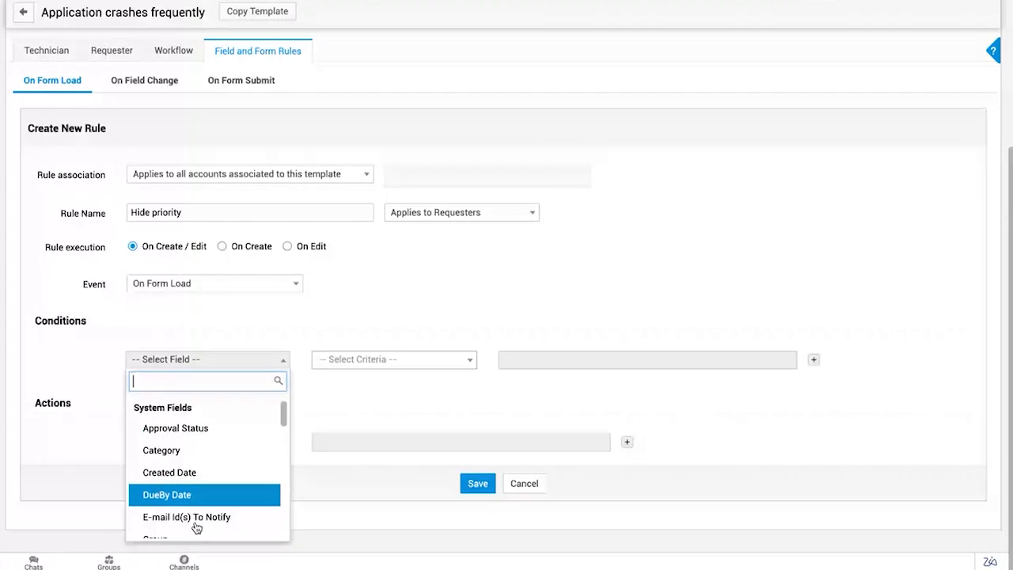
pyautogui.click(89, 440)
# - Review the actions that a form rule can perform, and cancel the new rule without saving
pyautogui.click(190, 442)
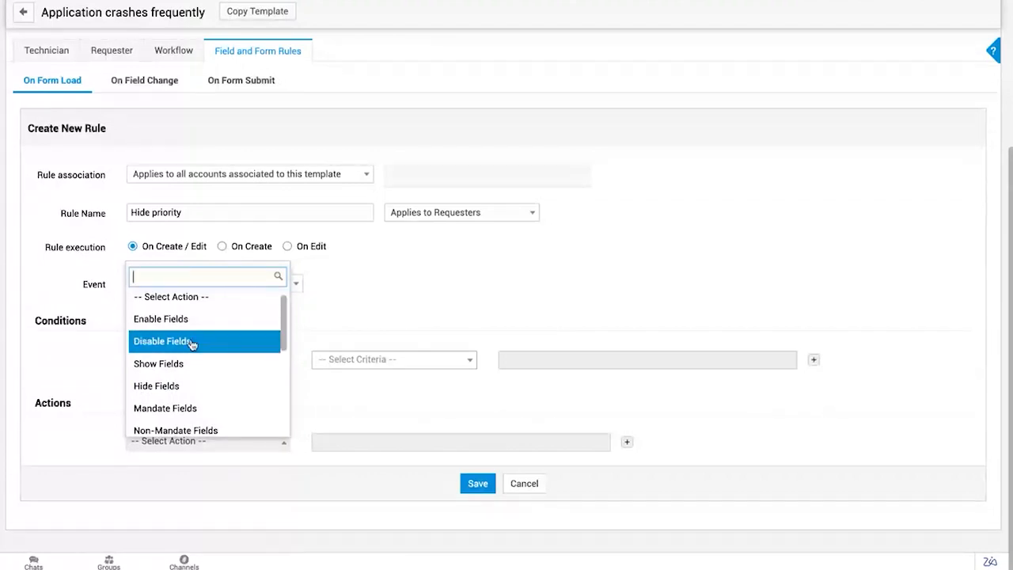
pyautogui.scroll(-1, 195, 388)
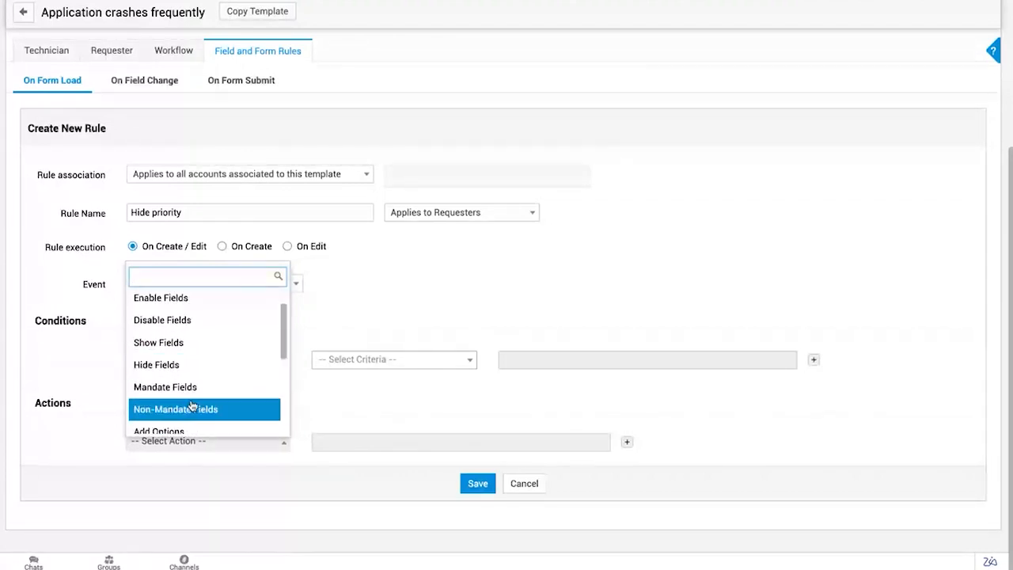
pyautogui.scroll(-2, 221, 396)
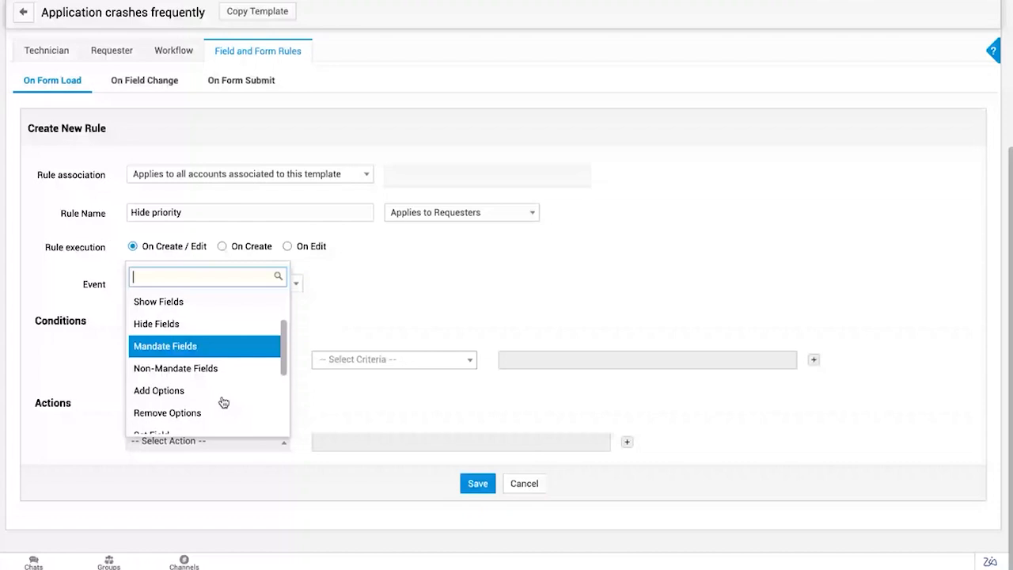
pyautogui.scroll(-3, 223, 403)
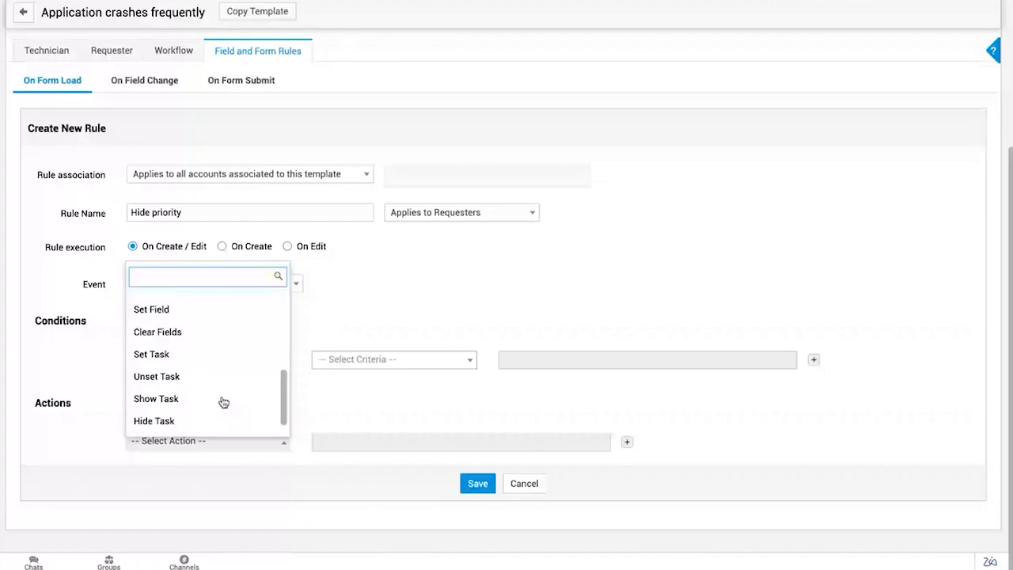
pyautogui.scroll(-1, 224, 402)
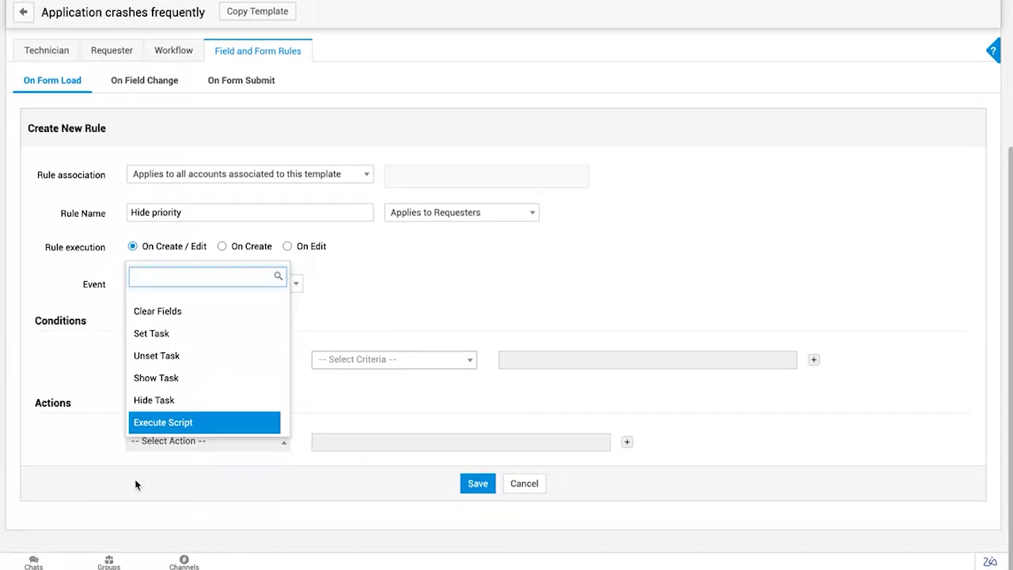
pyautogui.click(87, 366)
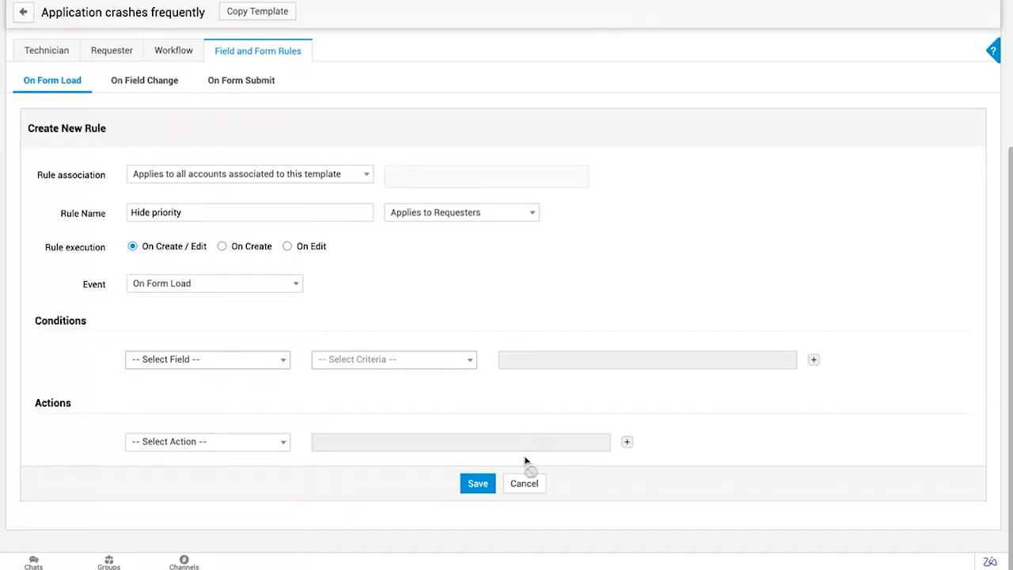
pyautogui.click(522, 483)
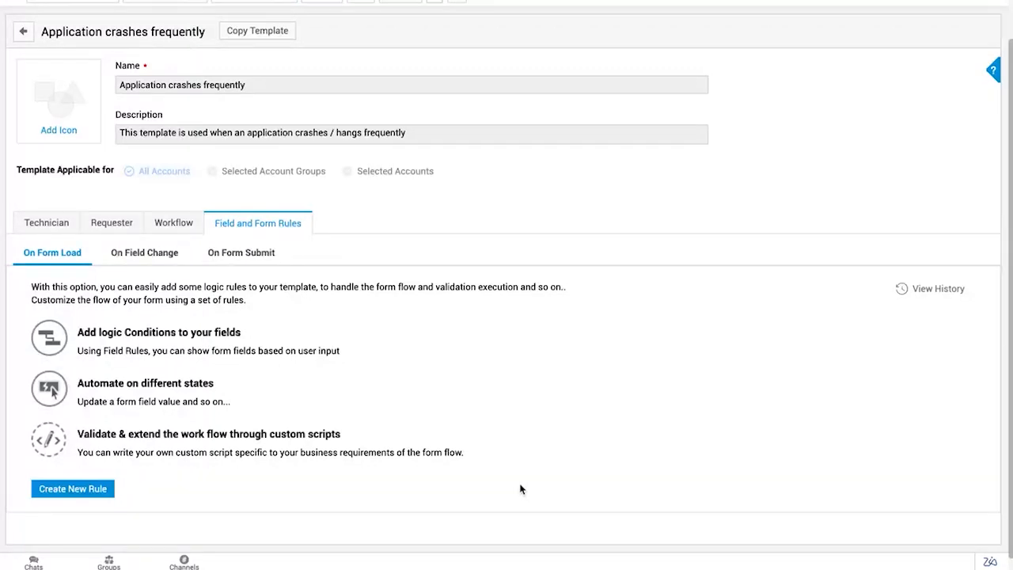
# - Return to the incident template list and open the catalog layout customization
pyautogui.click(23, 35)
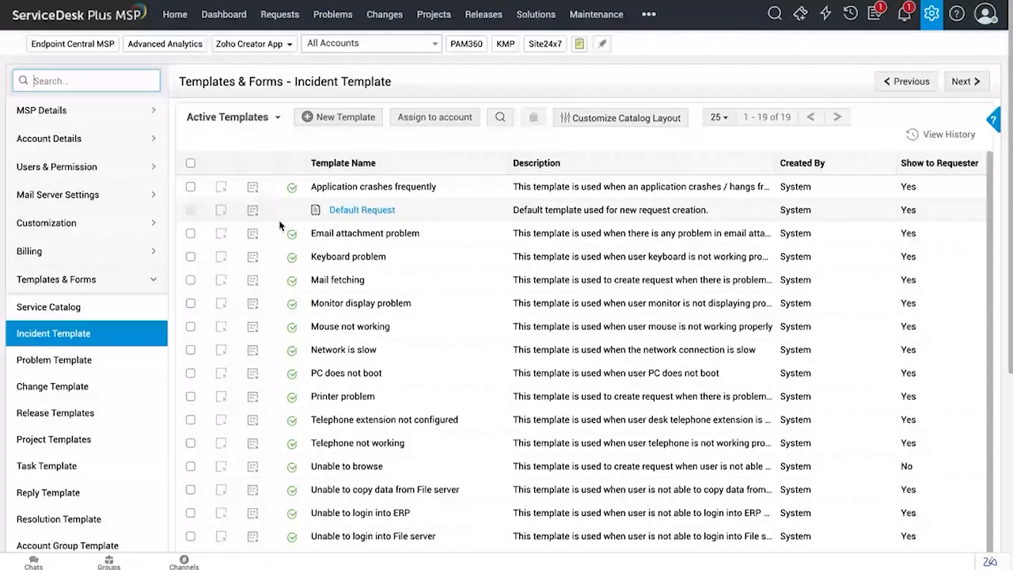
pyautogui.click(603, 129)
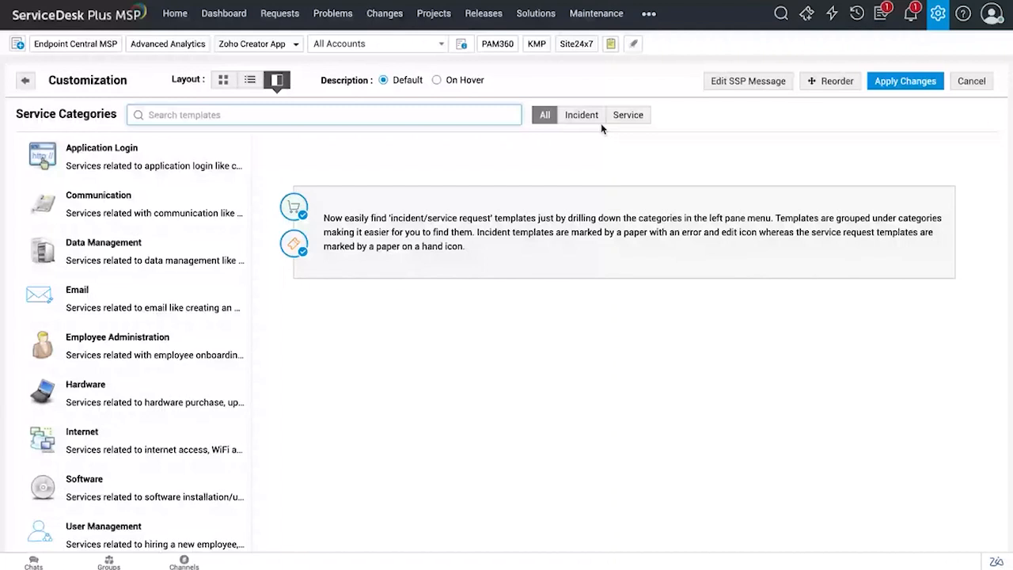
pyautogui.scroll(-1, 129, 248)
pyautogui.scroll(1, 130, 247)
pyautogui.click(50, 82)
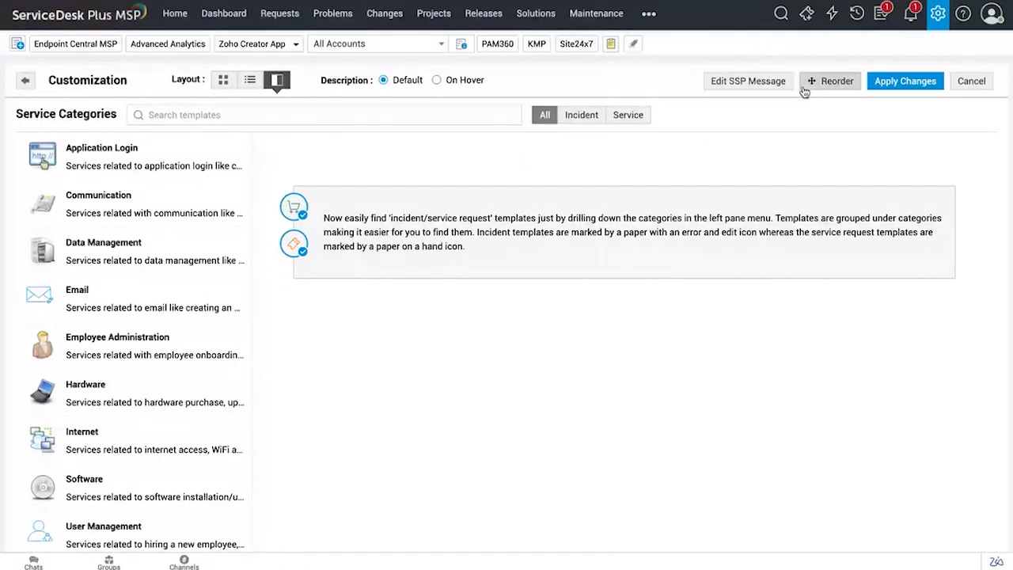
# - Try moving the Software category to second place in the template category order, and close the reordering dialog without applying the change
pyautogui.click(830, 81)
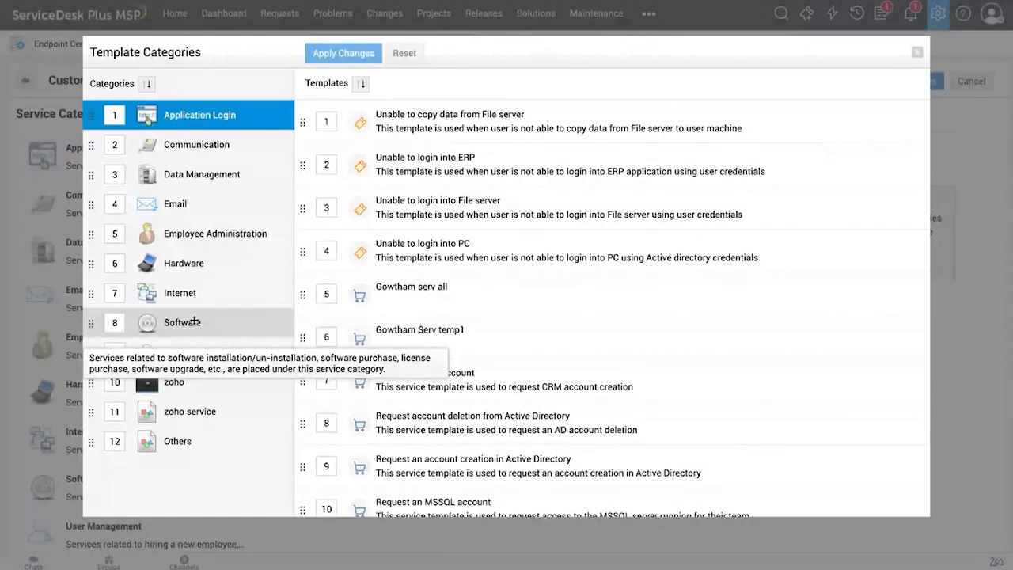
pyautogui.moveTo(200, 330); pyautogui.dragTo(182, 144)
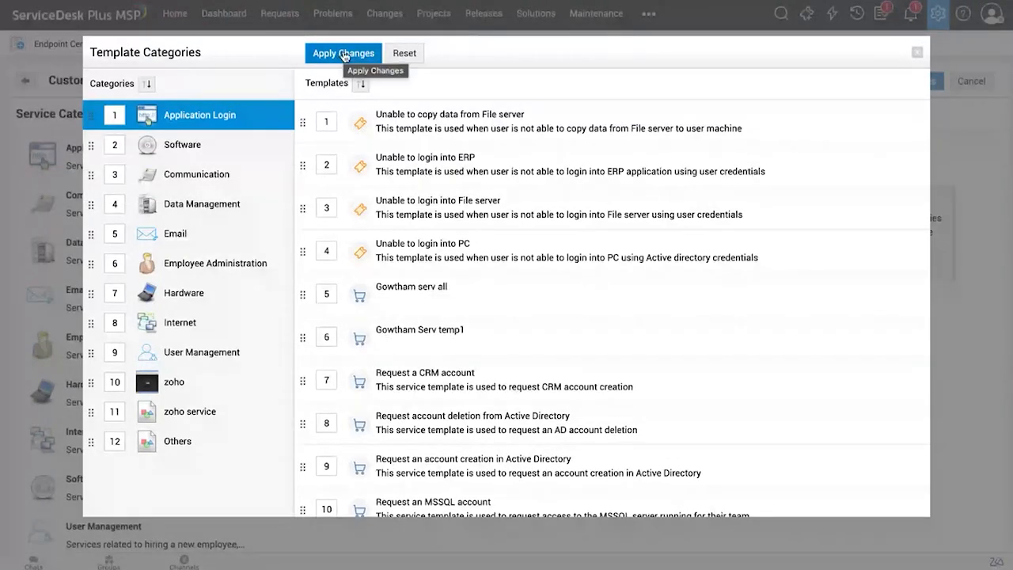
pyautogui.click(917, 52)
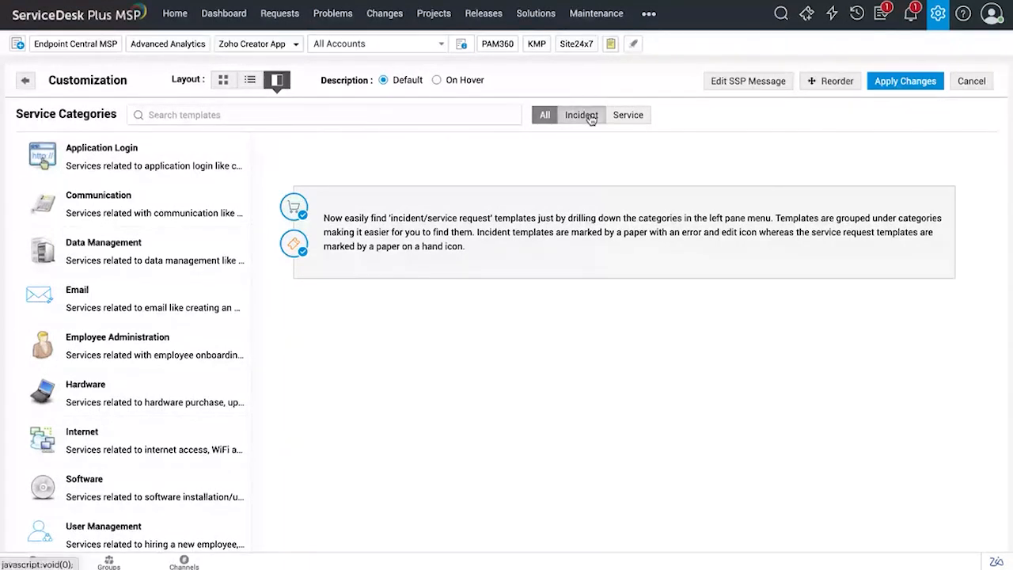
# - Filter the catalog preview by service and incident templates, and go back through the template list to the admin settings
pyautogui.click(628, 116)
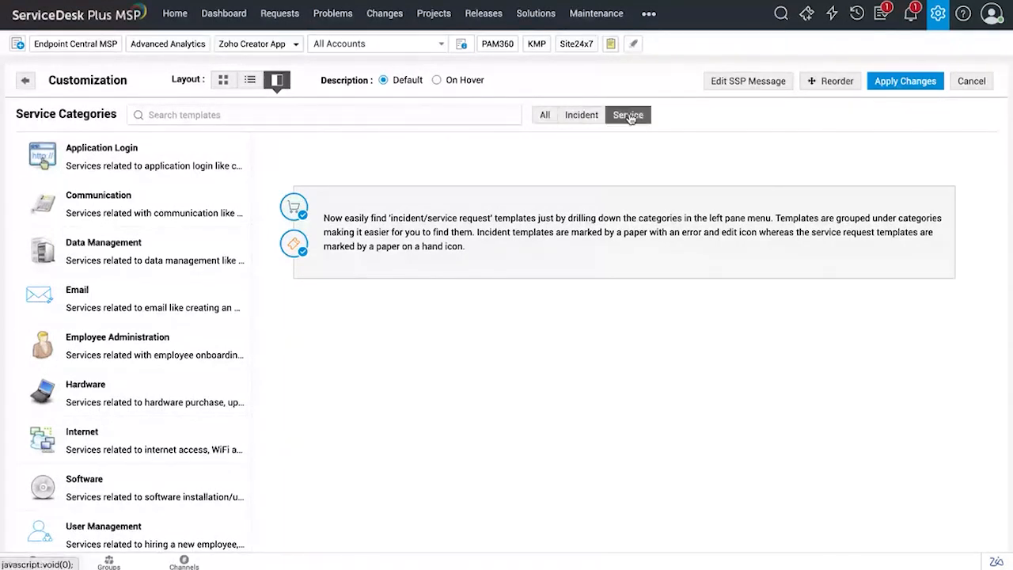
pyautogui.click(584, 117)
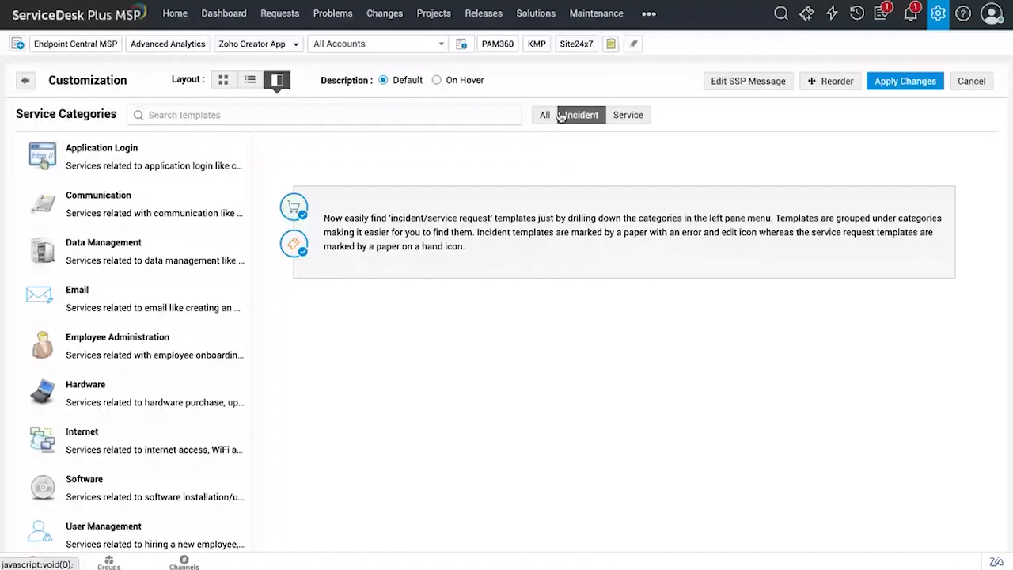
pyautogui.click(28, 78)
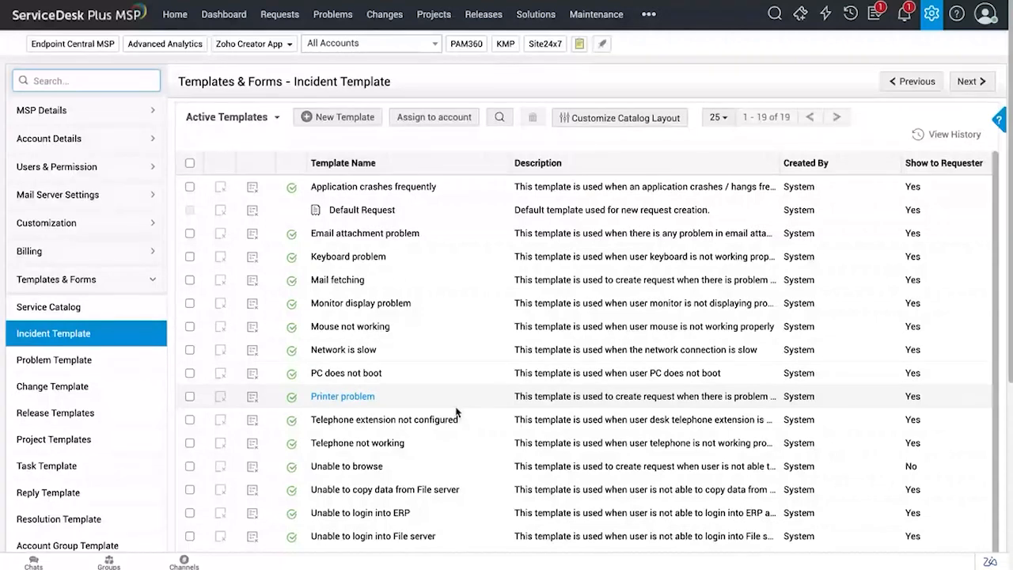
pyautogui.click(933, 15)
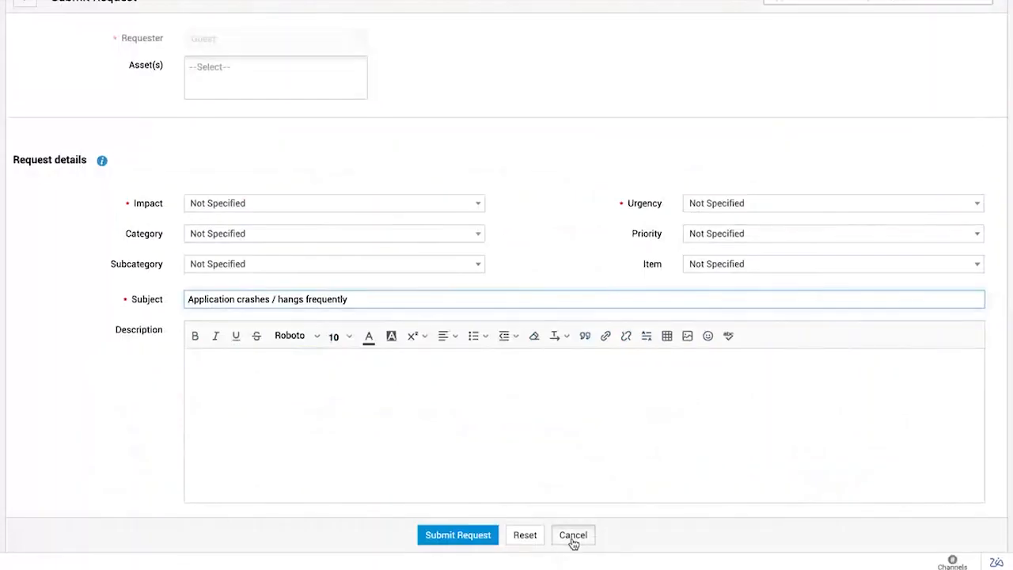
# - Switch to the requester portal, cancel the unsubmitted request and return to the portal's home page
pyautogui.click(571, 534)
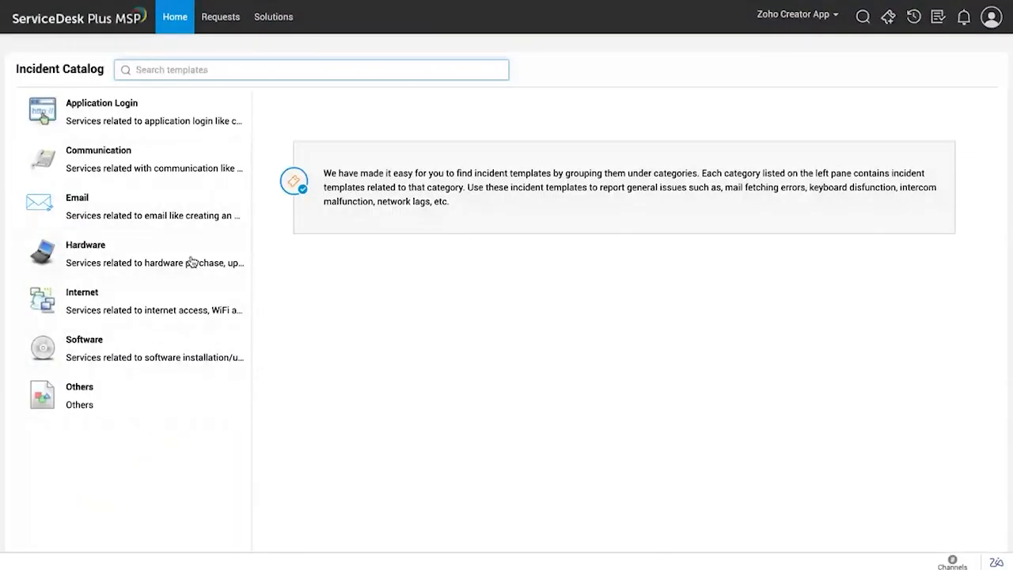
pyautogui.click(182, 24)
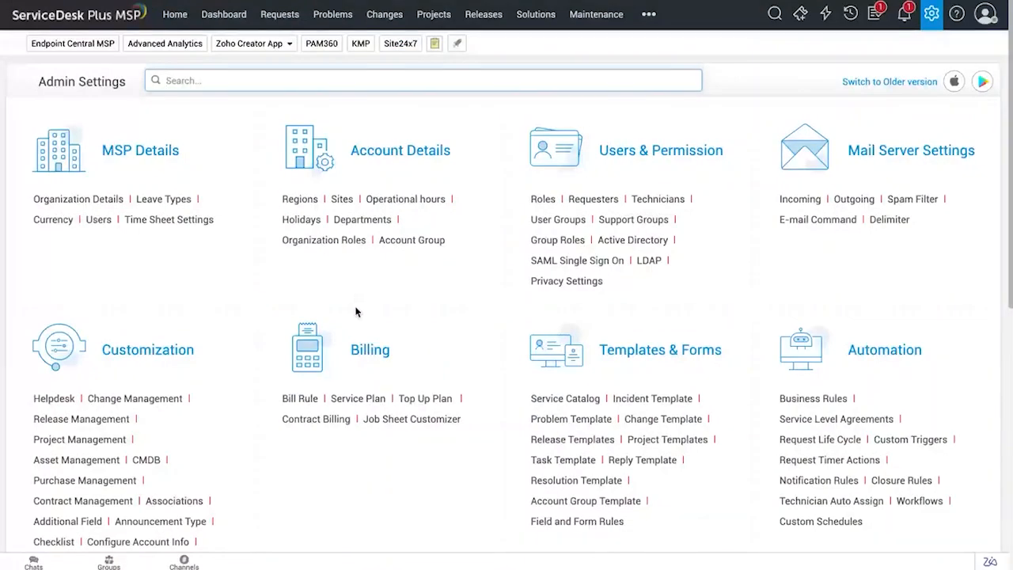
# - Glance over the technician's admin settings overview and open the list of all requests
pyautogui.scroll(-2, 356, 312)
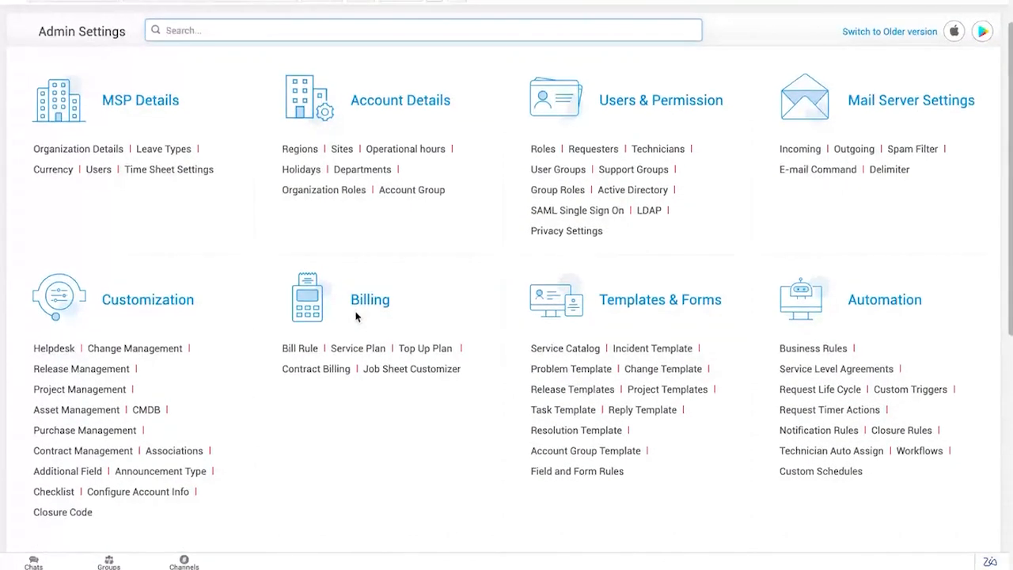
pyautogui.scroll(2, 346, 91)
pyautogui.click(277, 16)
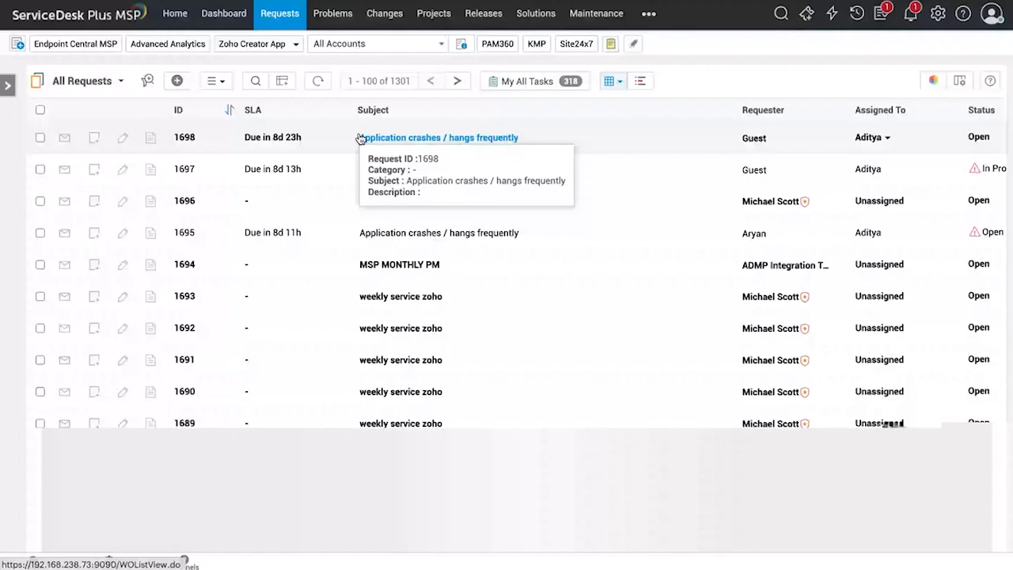
# - Open request #1698, "Application crashes / hangs frequently", and review its details and properties
pyautogui.click(363, 139)
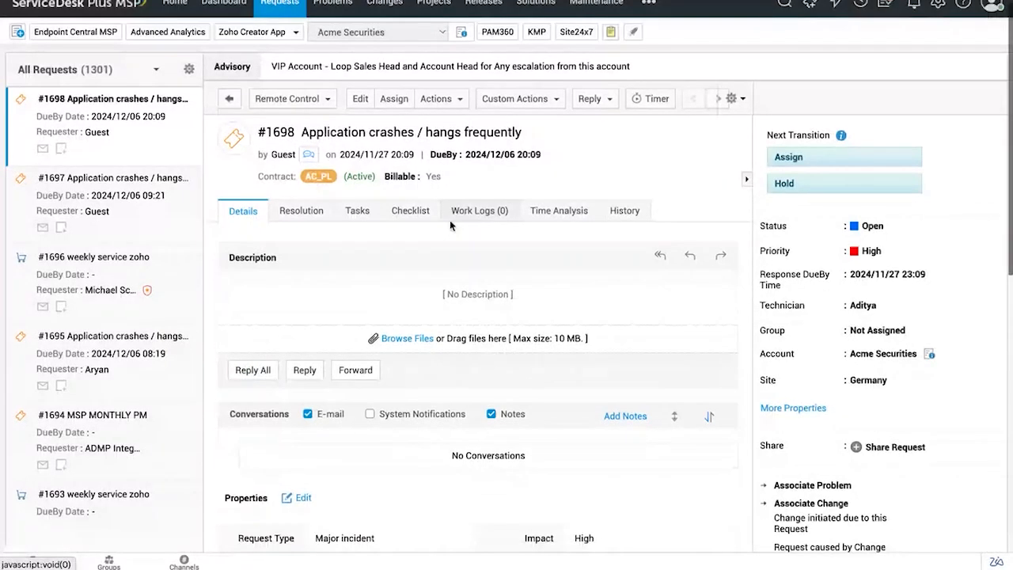
pyautogui.scroll(-3, 460, 221)
pyautogui.scroll(-2, 313, 293)
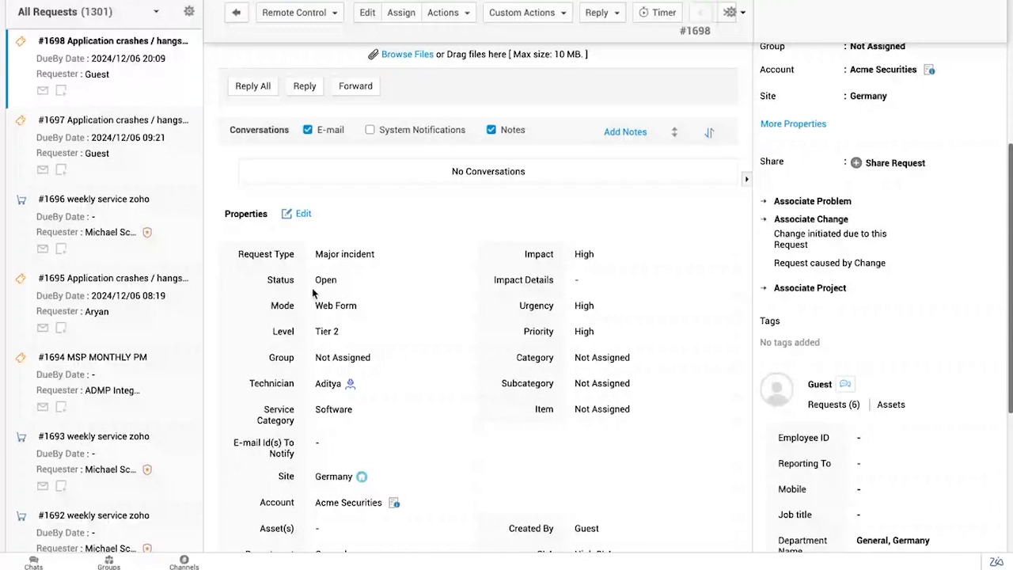
pyautogui.scroll(3, 418, 316)
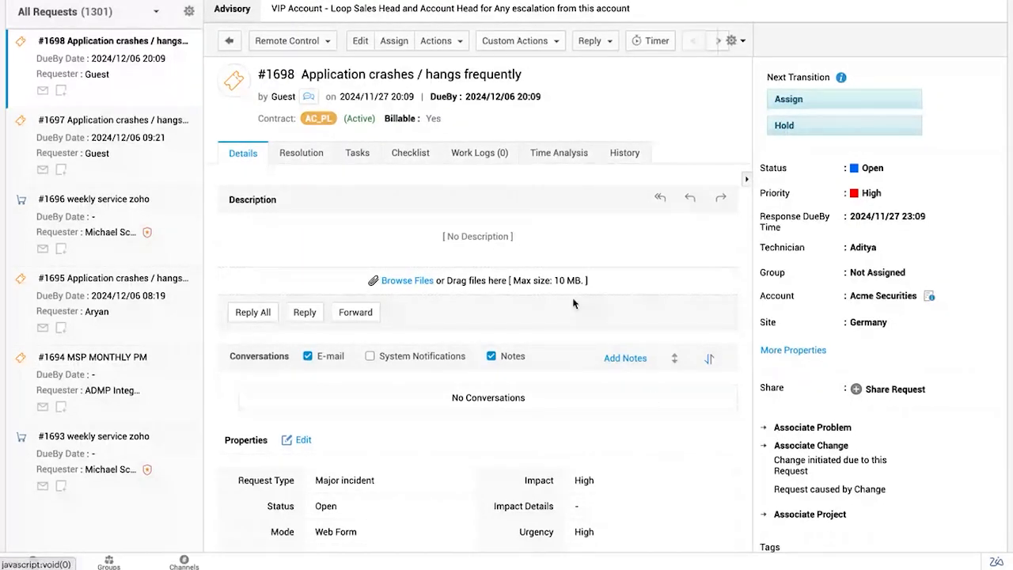
# - Examine the request's sharing option and its options for associating a problem, change or project
pyautogui.scroll(-1, 884, 339)
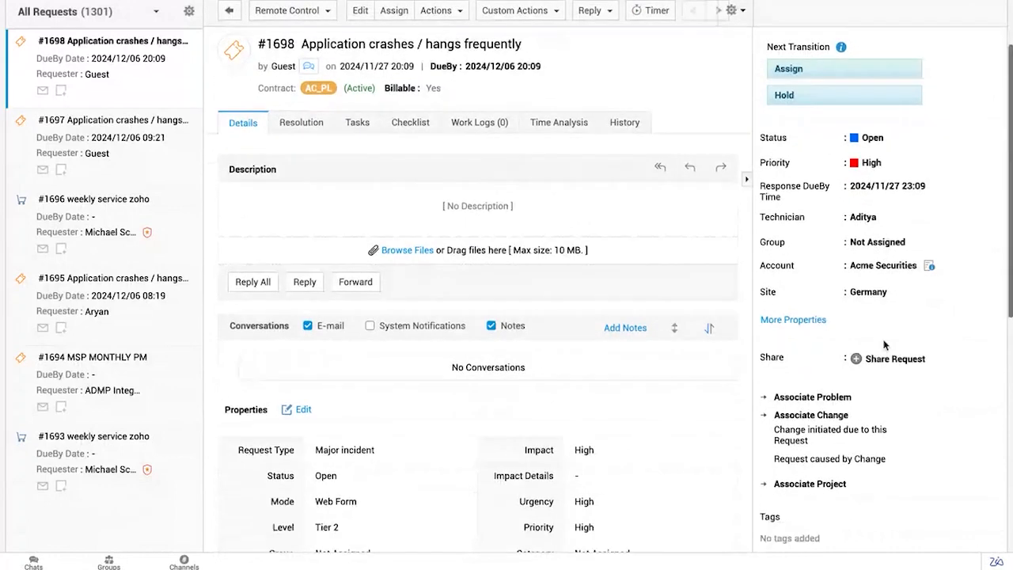
pyautogui.scroll(-1, 887, 333)
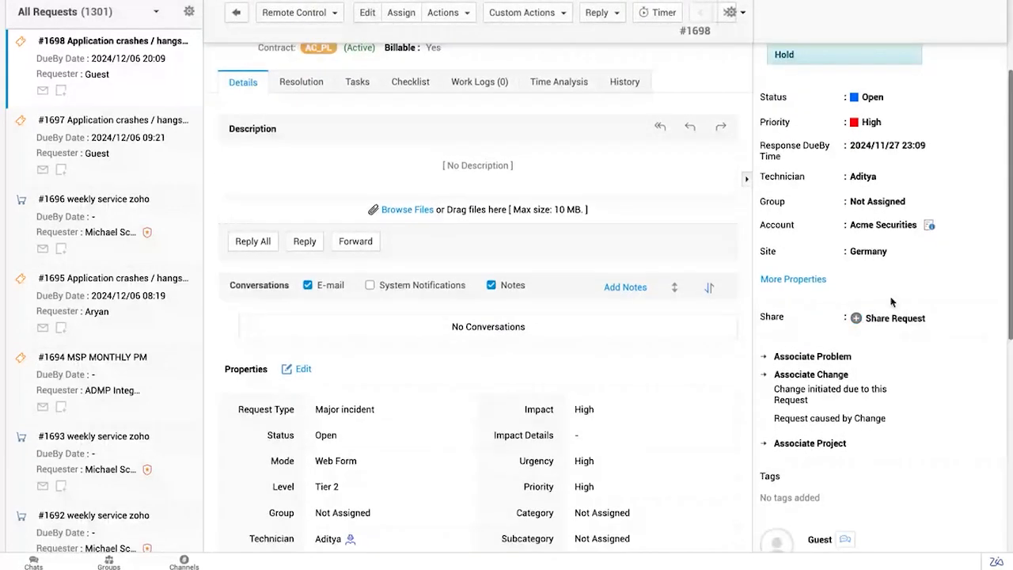
pyautogui.scroll(-1, 892, 301)
pyautogui.moveTo(898, 448)
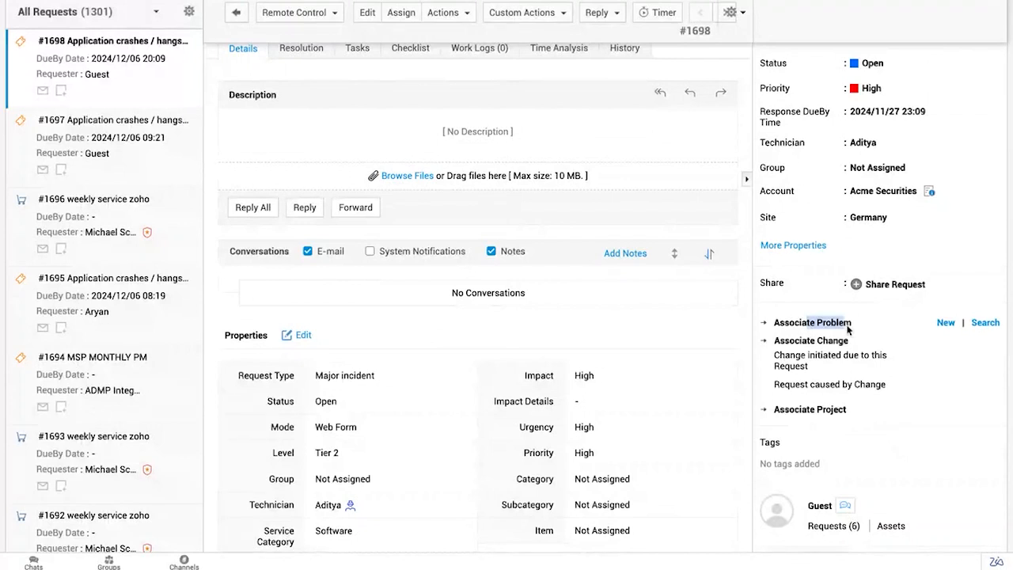
pyautogui.moveTo(819, 414)
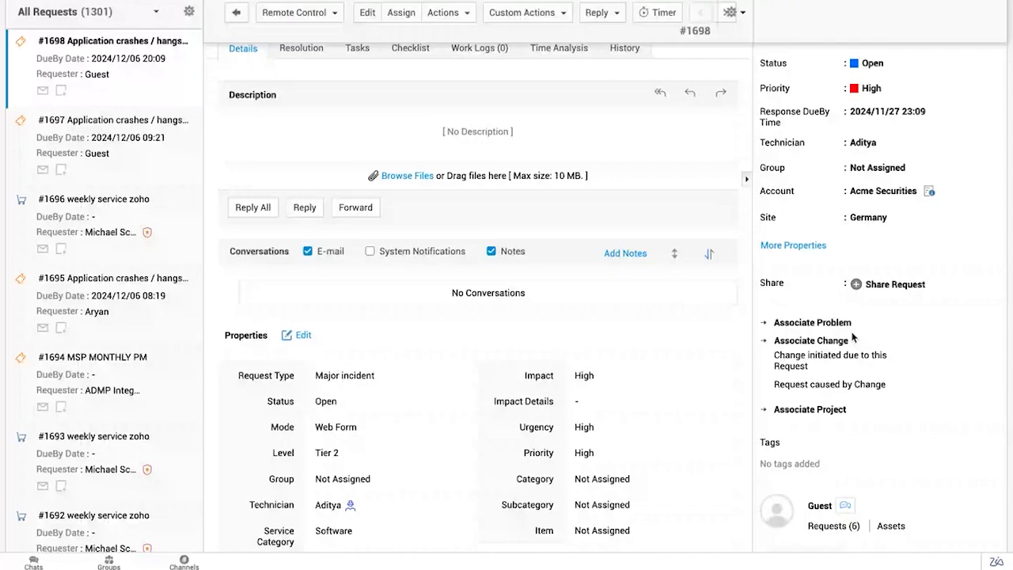
pyautogui.scroll(2, 852, 338)
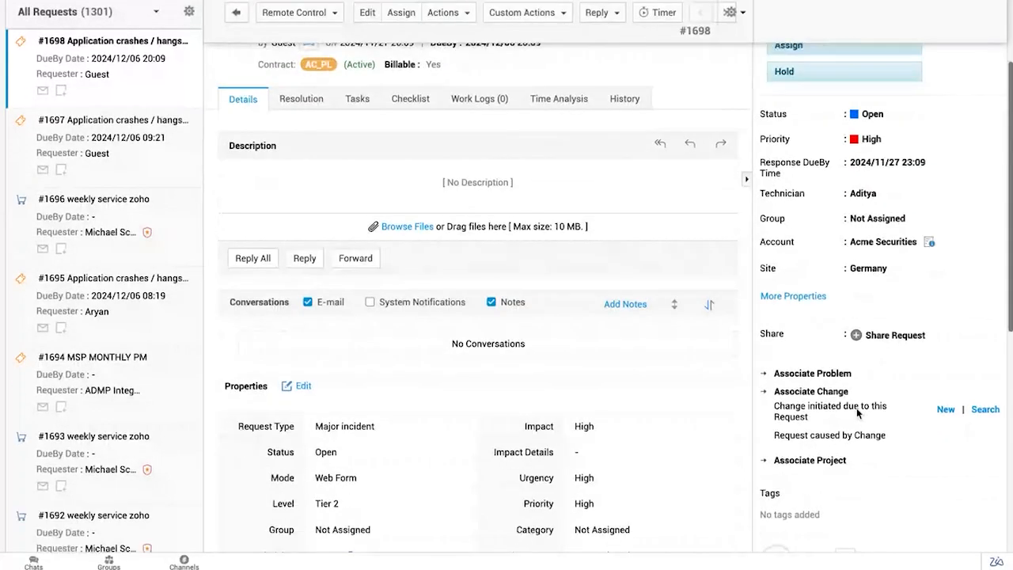
pyautogui.scroll(1, 822, 430)
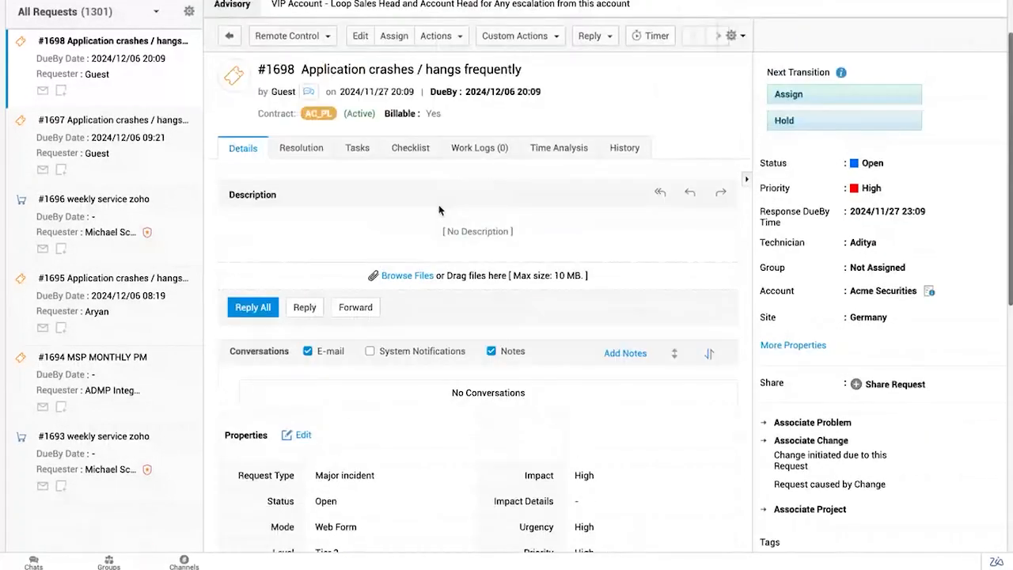
pyautogui.moveTo(301, 70); pyautogui.dragTo(449, 72)
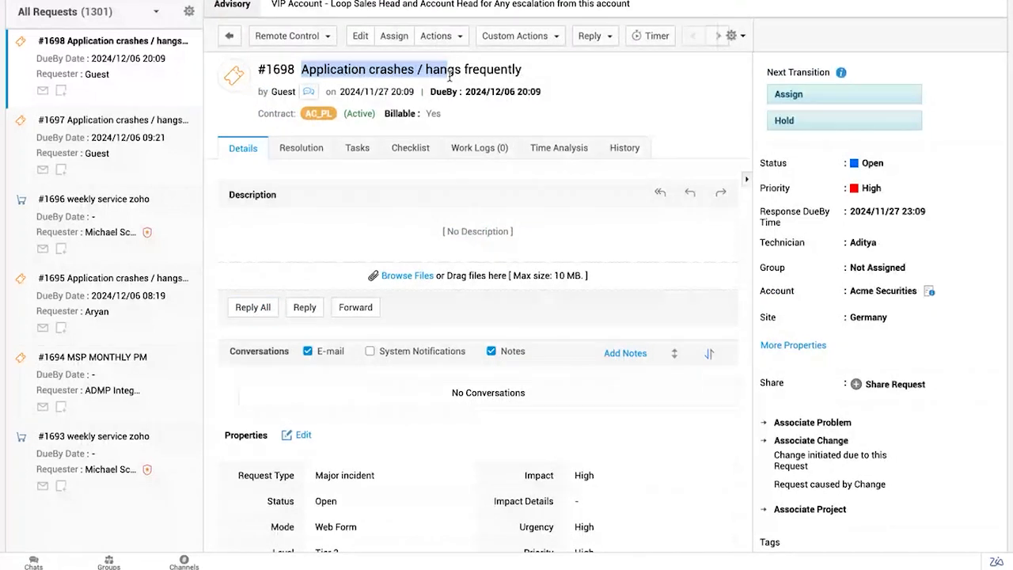
pyautogui.click(450, 75)
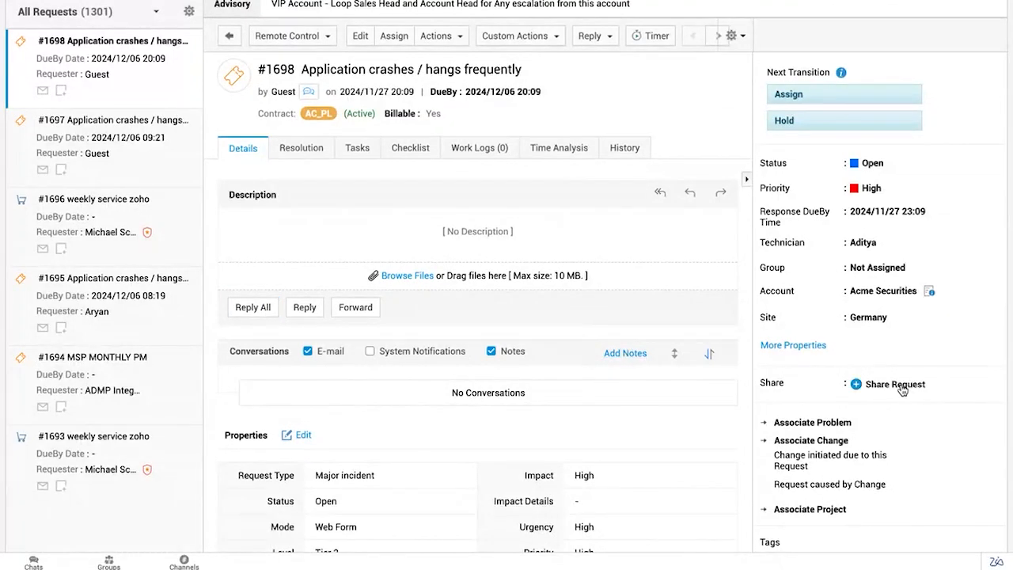
pyautogui.moveTo(950, 426)
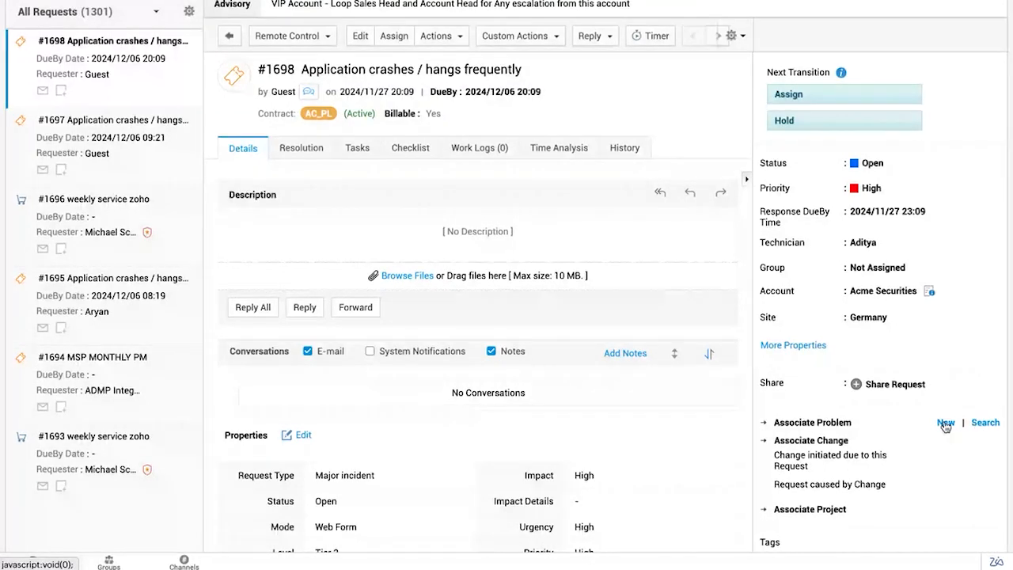
pyautogui.scroll(2, 328, 10)
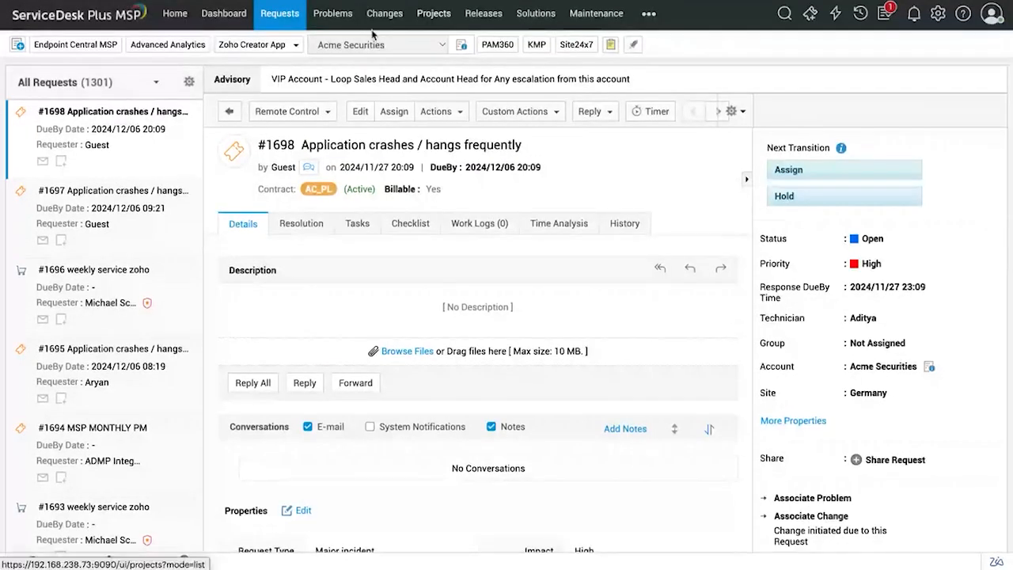
# - Open the "Frequent application crashes" problem from the list of all problems and review its details
pyautogui.click(330, 15)
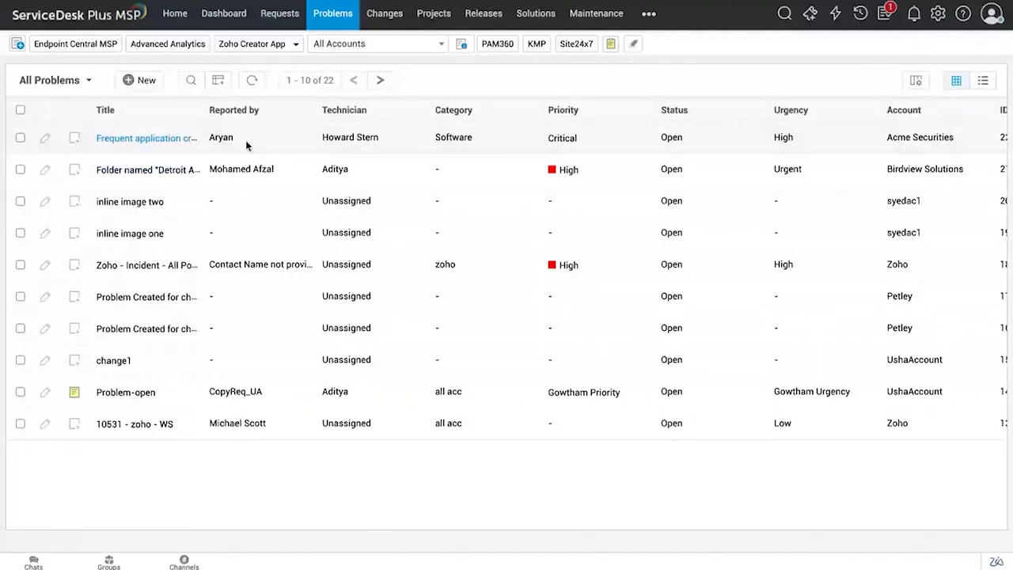
pyautogui.click(152, 145)
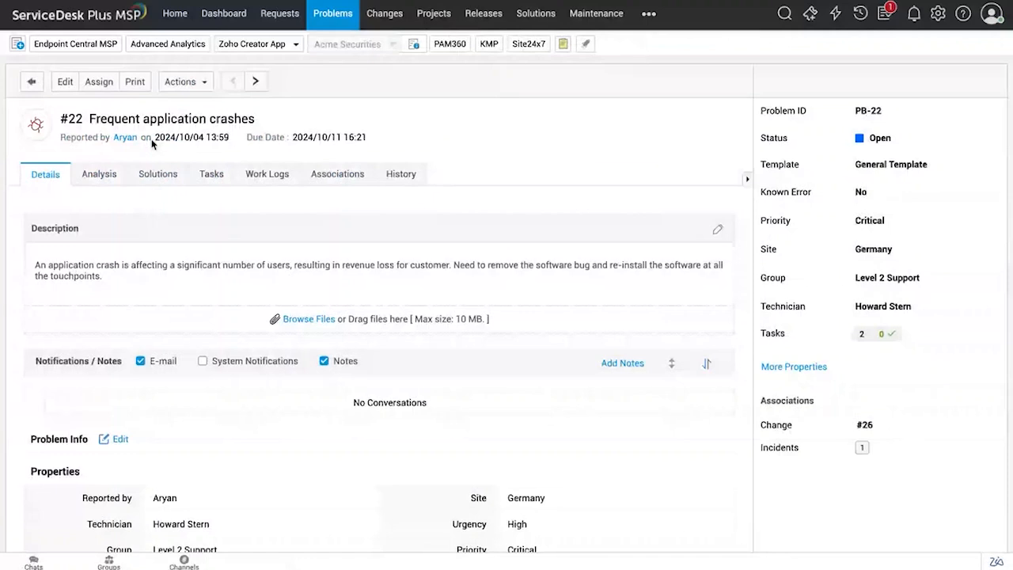
pyautogui.scroll(-3, 157, 204)
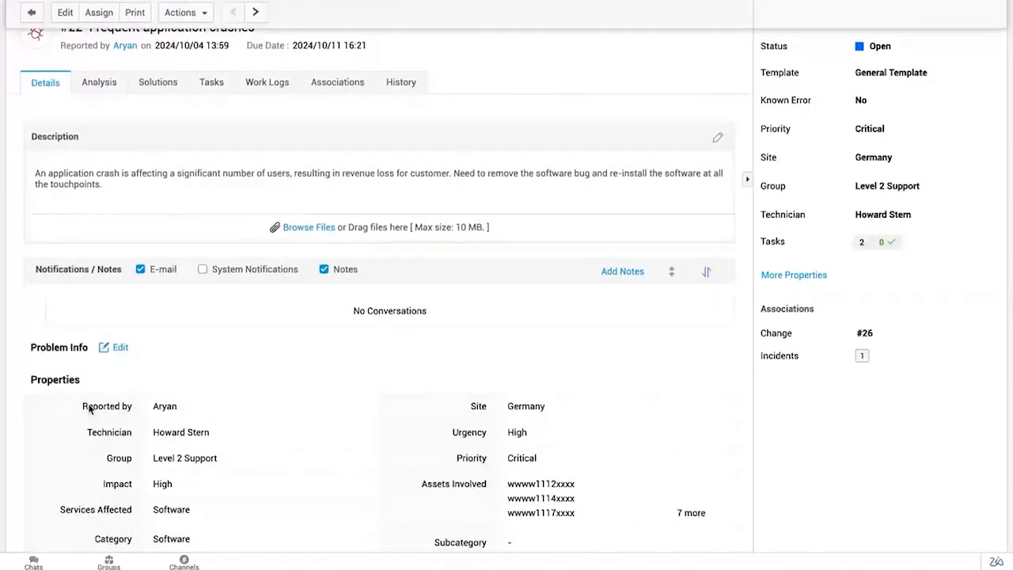
# - Review the impact details, symptoms and root cause in the problem's analysis
pyautogui.click(103, 88)
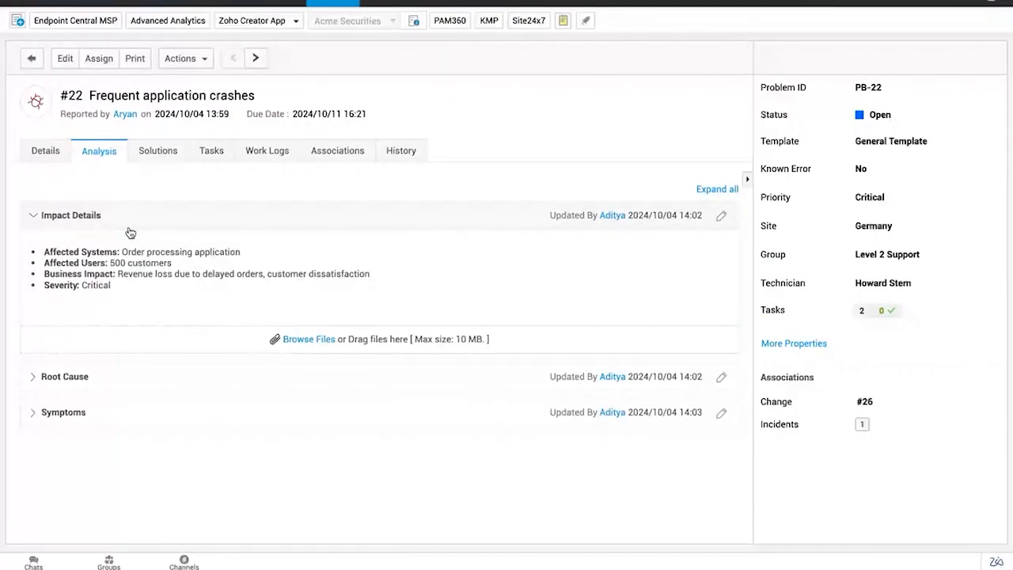
pyautogui.click(117, 423)
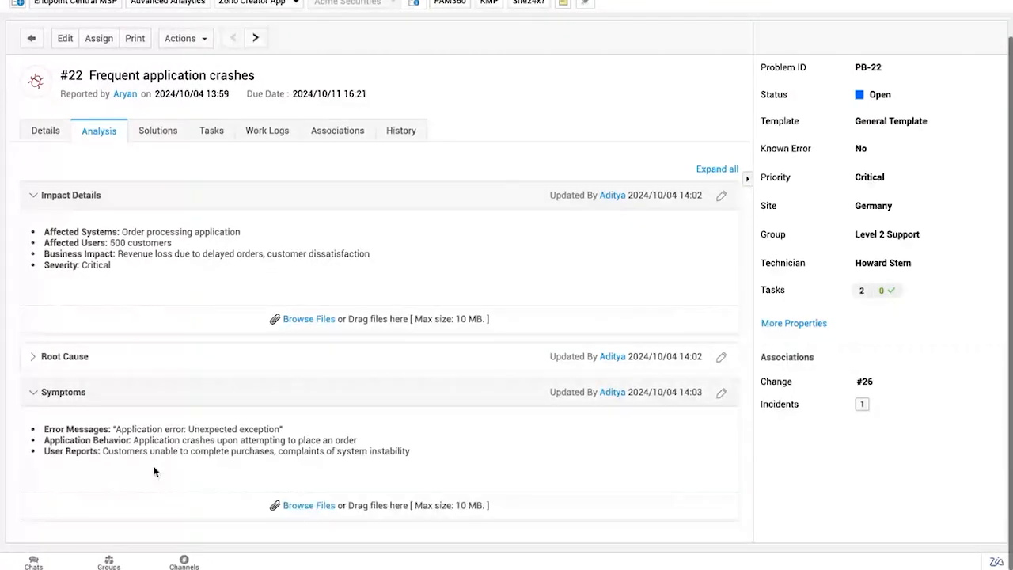
pyautogui.click(119, 361)
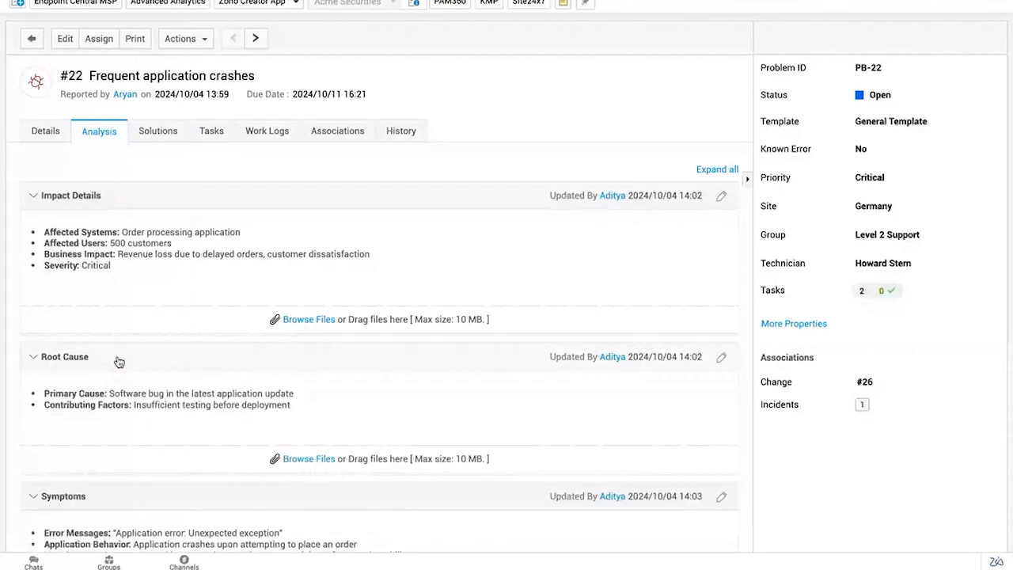
pyautogui.click(119, 362)
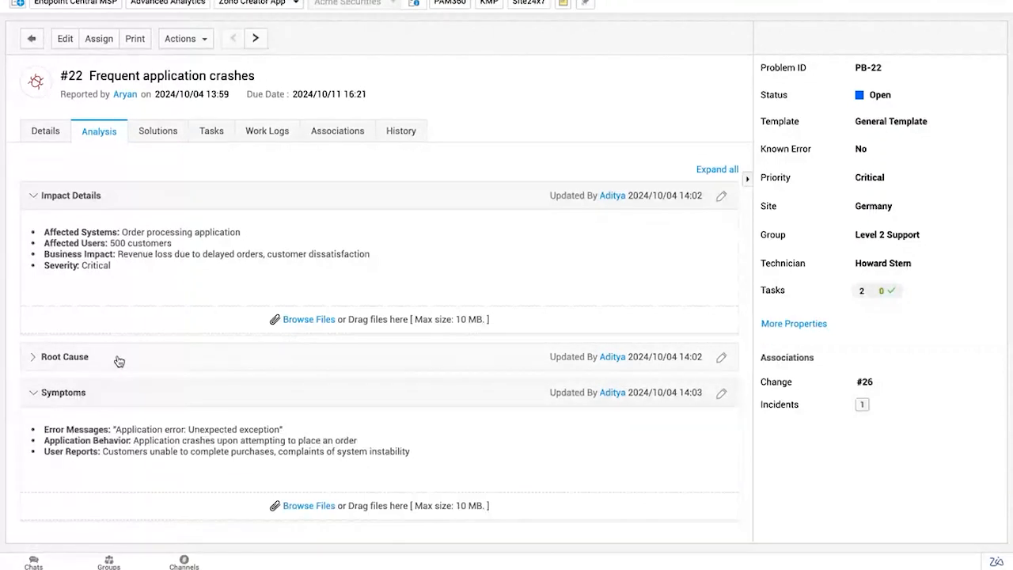
pyautogui.click(119, 362)
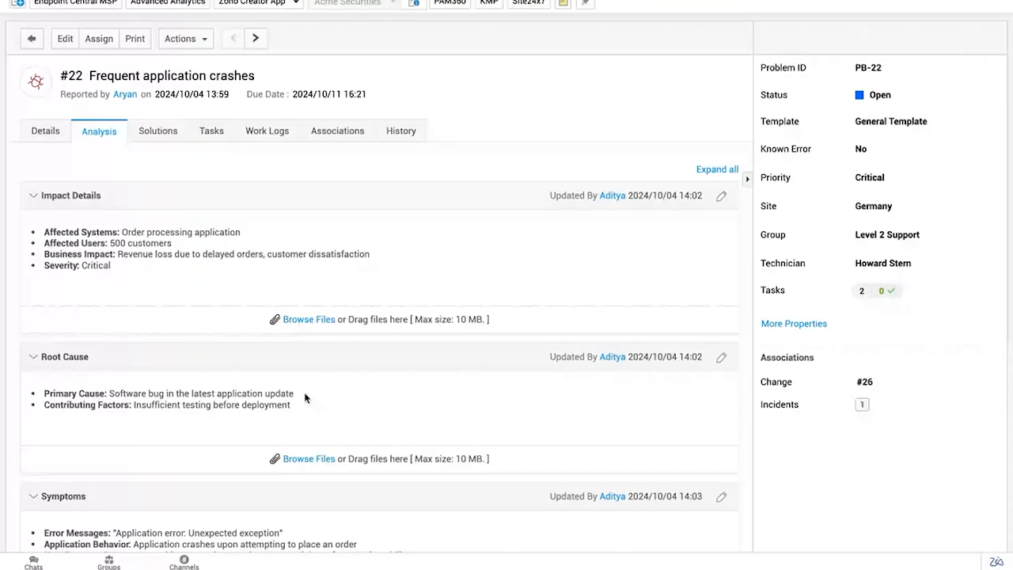
# - Read the problem's workaround and solution, and check which incidents are associated with it
pyautogui.click(153, 136)
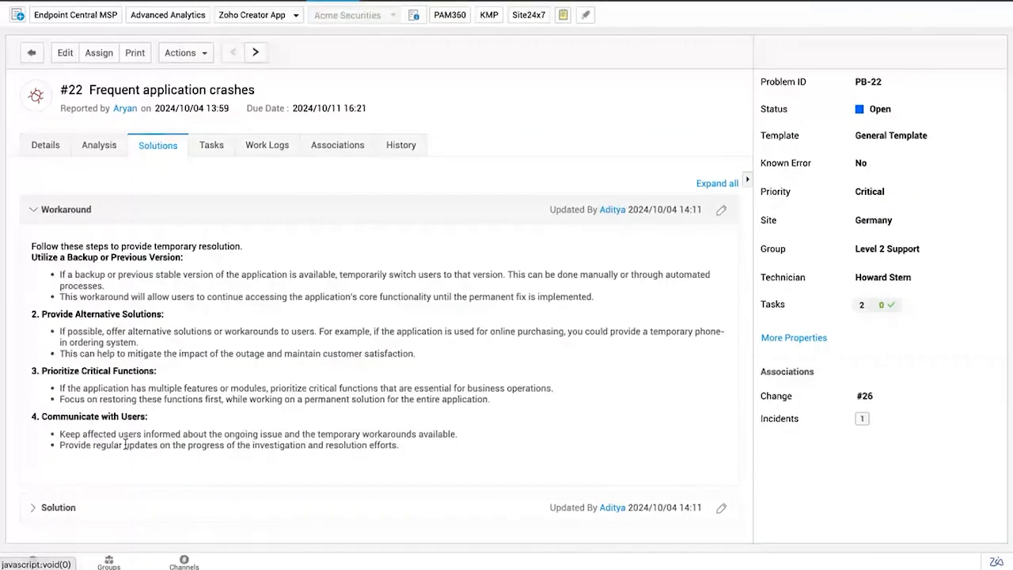
pyautogui.click(128, 513)
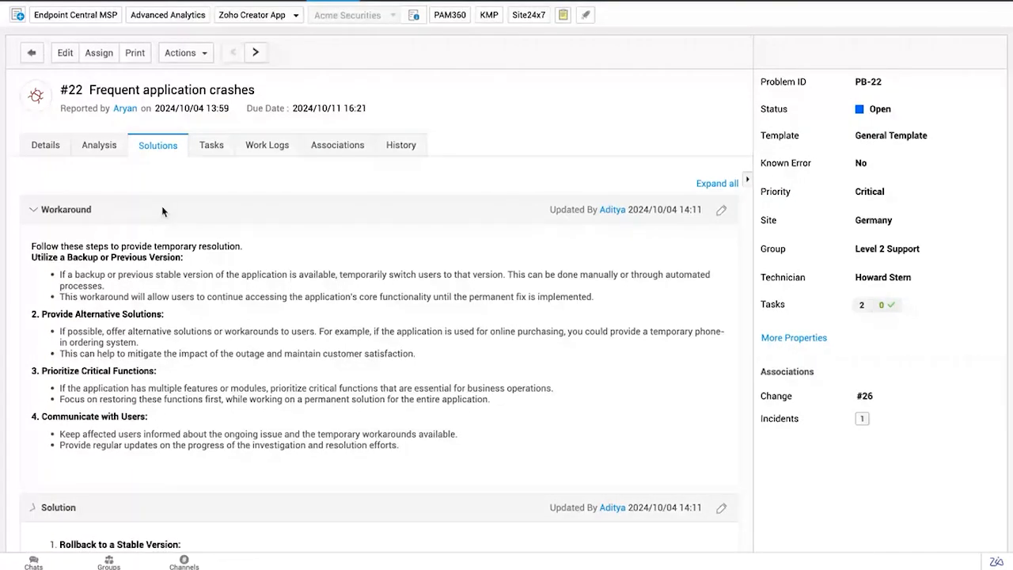
pyautogui.scroll(-2, 308, 287)
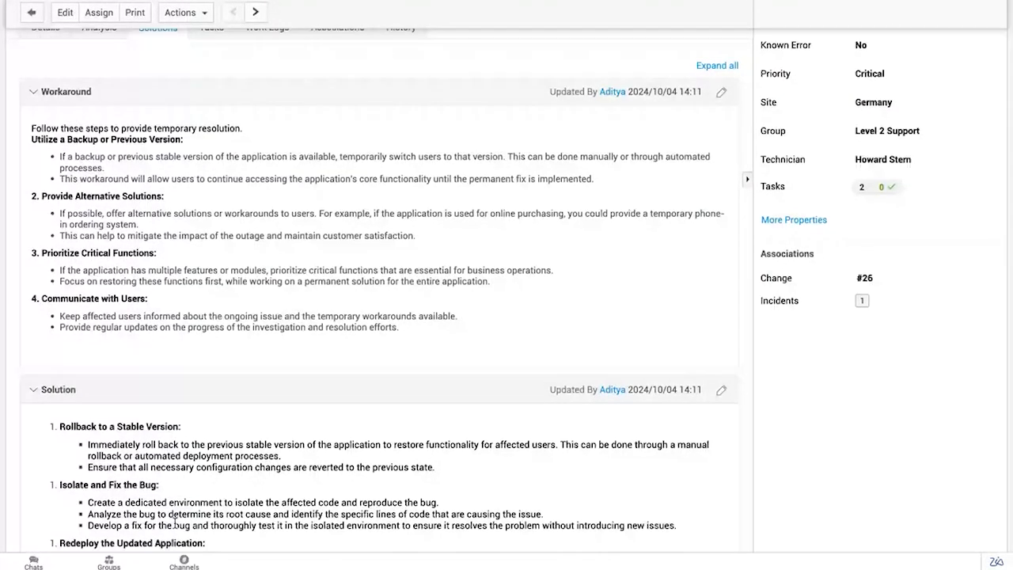
pyautogui.scroll(2, 172, 522)
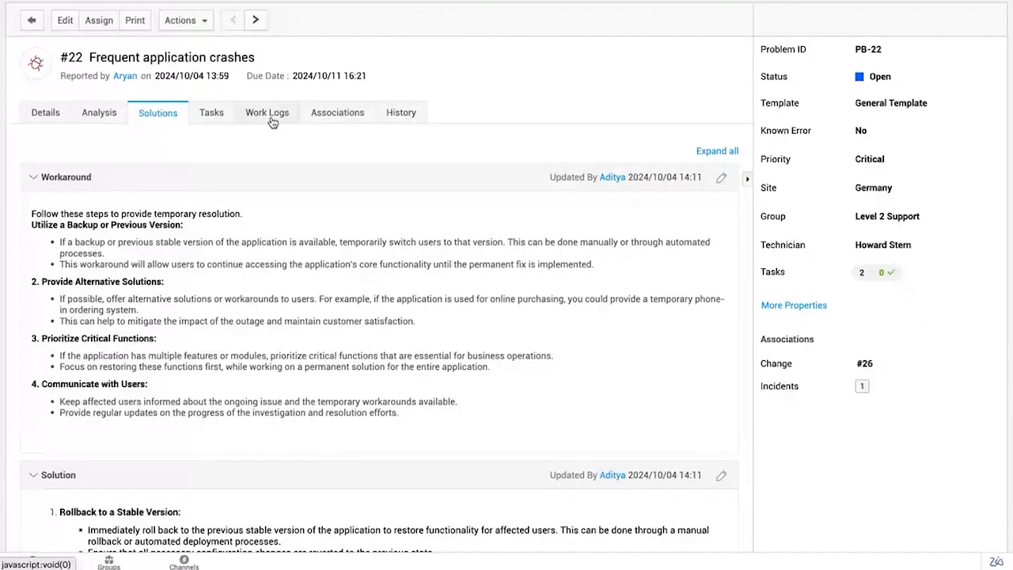
pyautogui.click(352, 118)
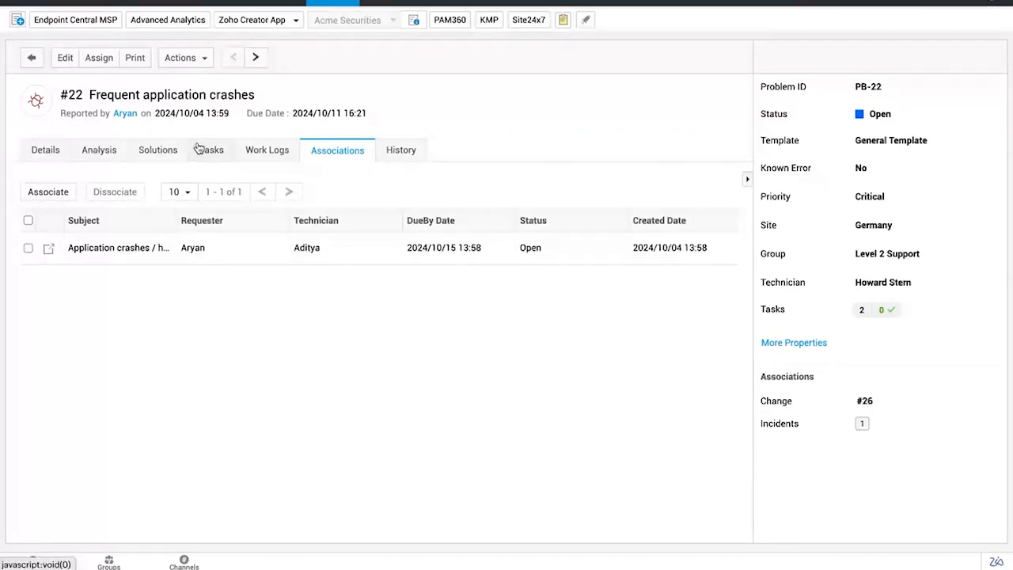
pyautogui.scroll(1, 206, 47)
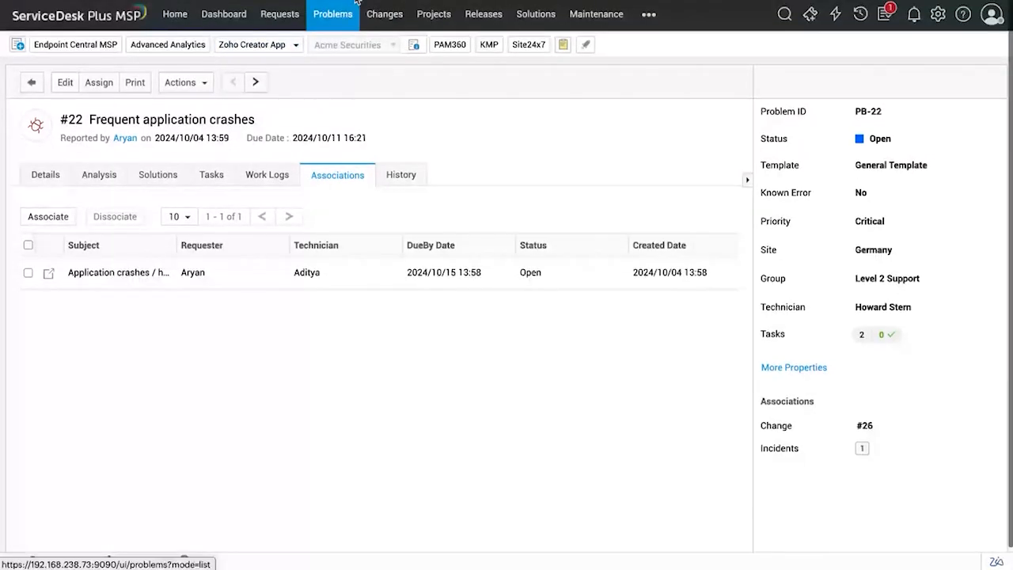
# - Return to request #1698 and start its Assign transition
pyautogui.click(279, 14)
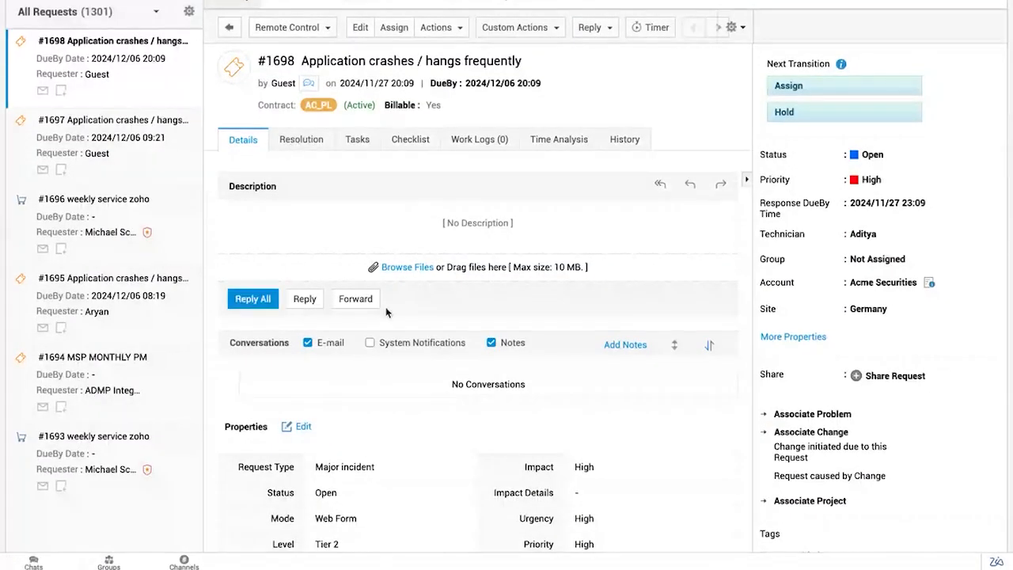
pyautogui.scroll(2, 386, 314)
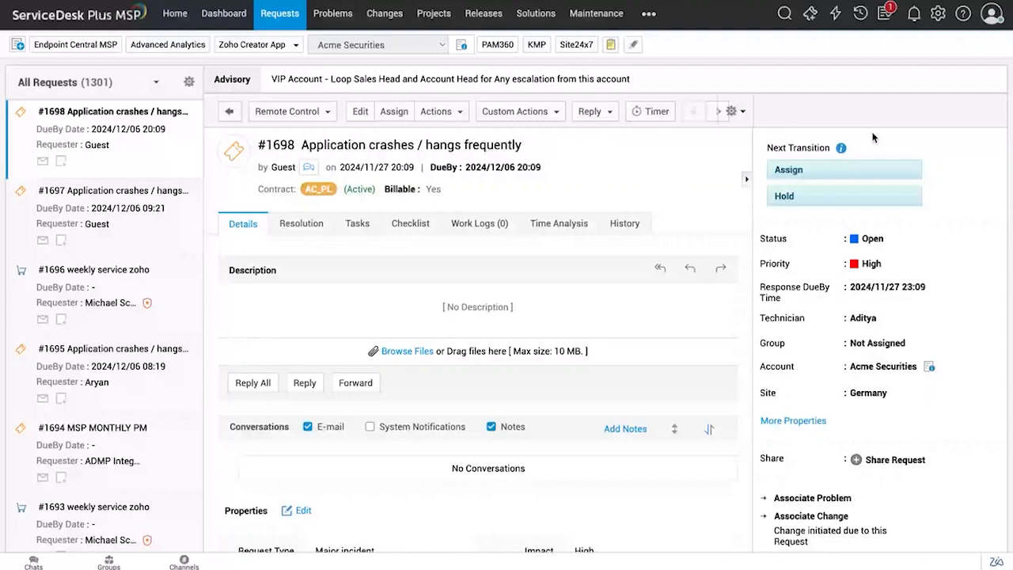
pyautogui.moveTo(765, 148); pyautogui.dragTo(842, 150)
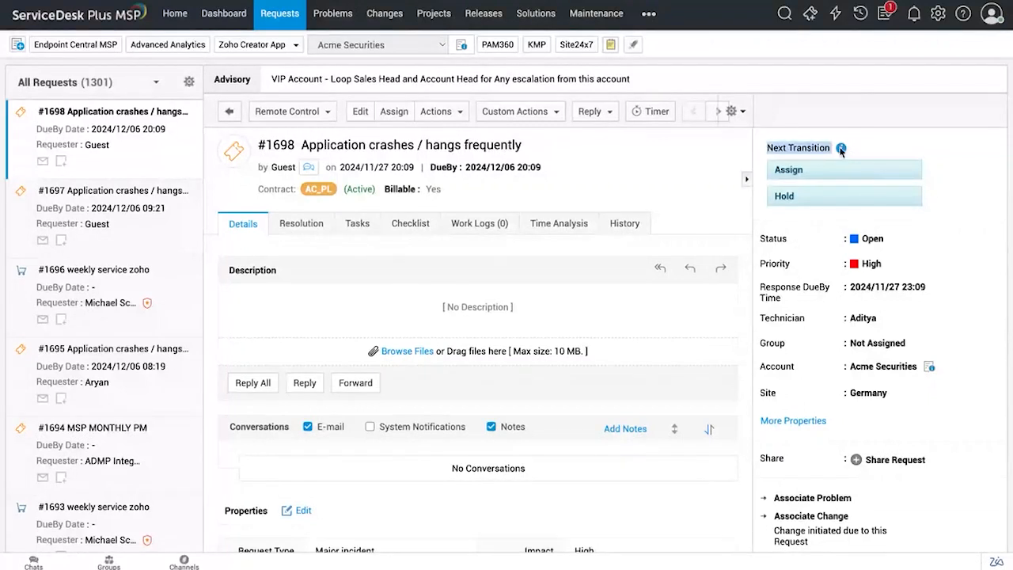
pyautogui.click(820, 145)
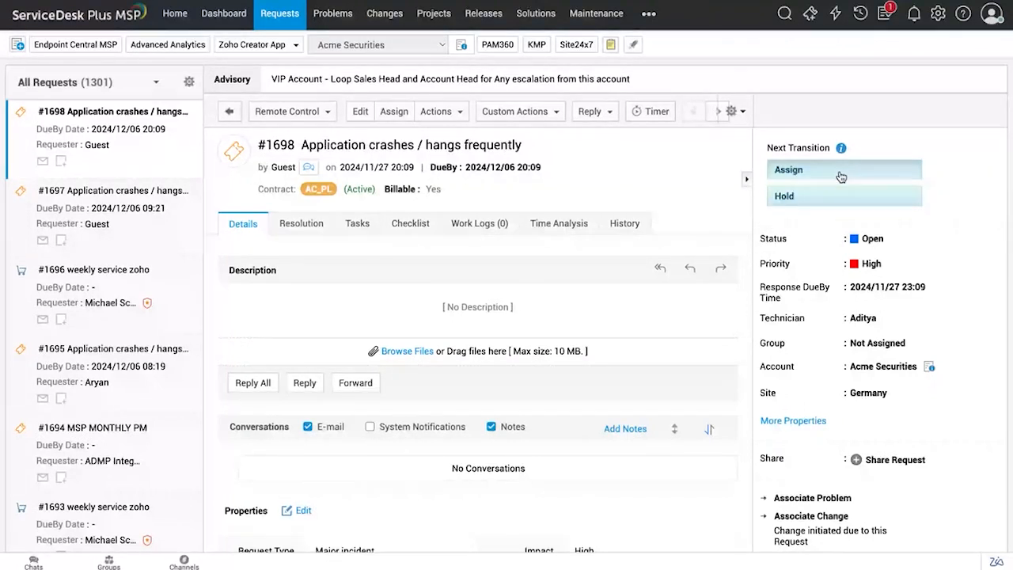
pyautogui.click(841, 176)
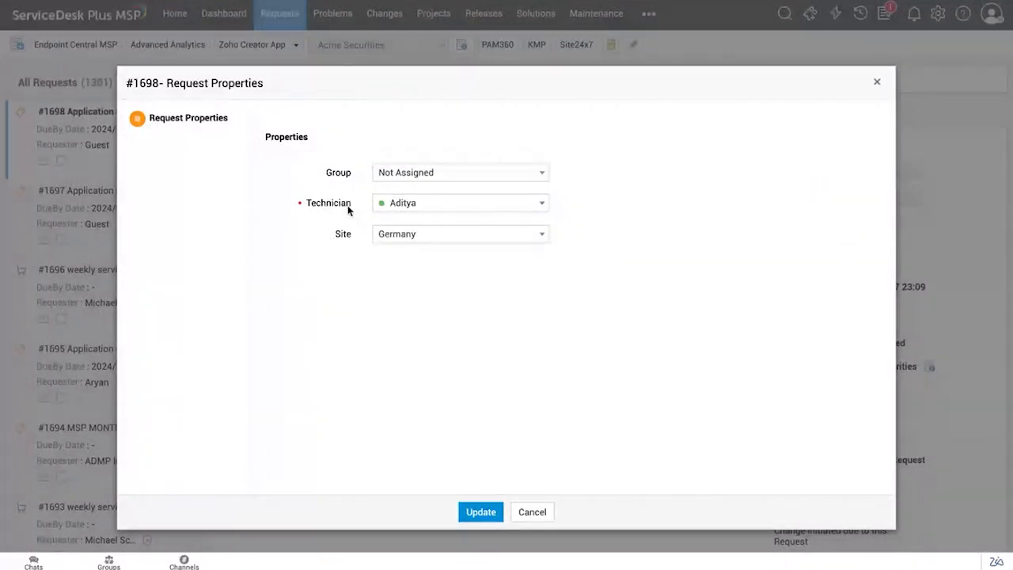
# - Examine the Group, Technician and Site fields of the Assign transition, including the selectable groups
pyautogui.moveTo(341, 190); pyautogui.dragTo(297, 183)
pyautogui.moveTo(353, 234); pyautogui.dragTo(339, 239)
pyautogui.click(339, 235)
pyautogui.click(396, 174)
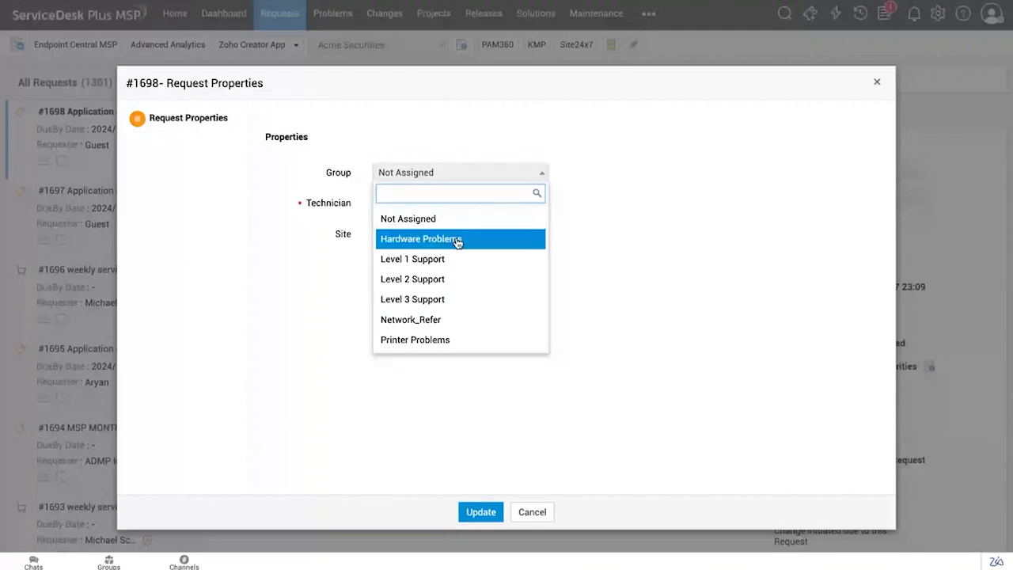
pyautogui.click(525, 175)
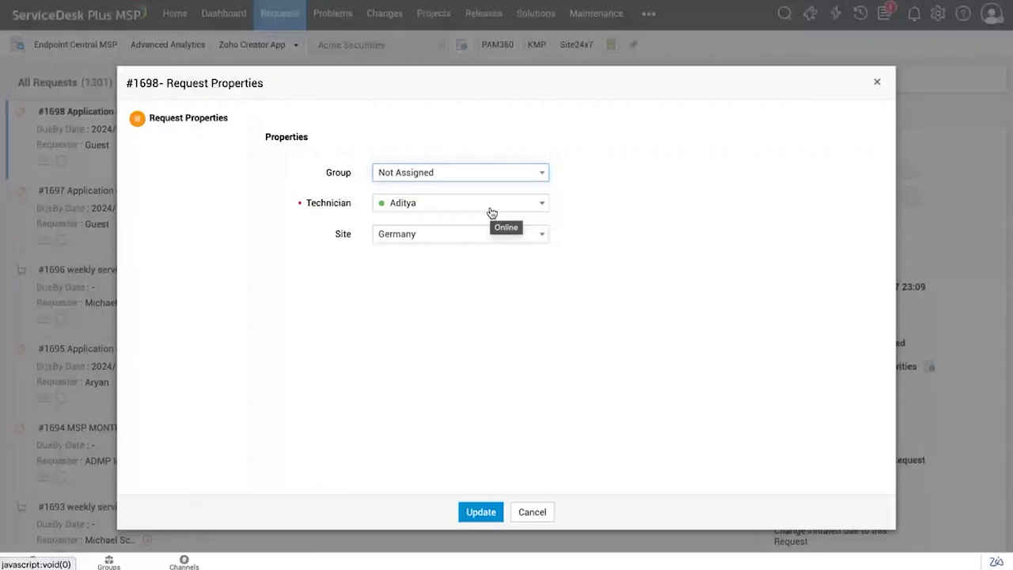
pyautogui.moveTo(293, 209); pyautogui.dragTo(356, 207)
pyautogui.click(357, 211)
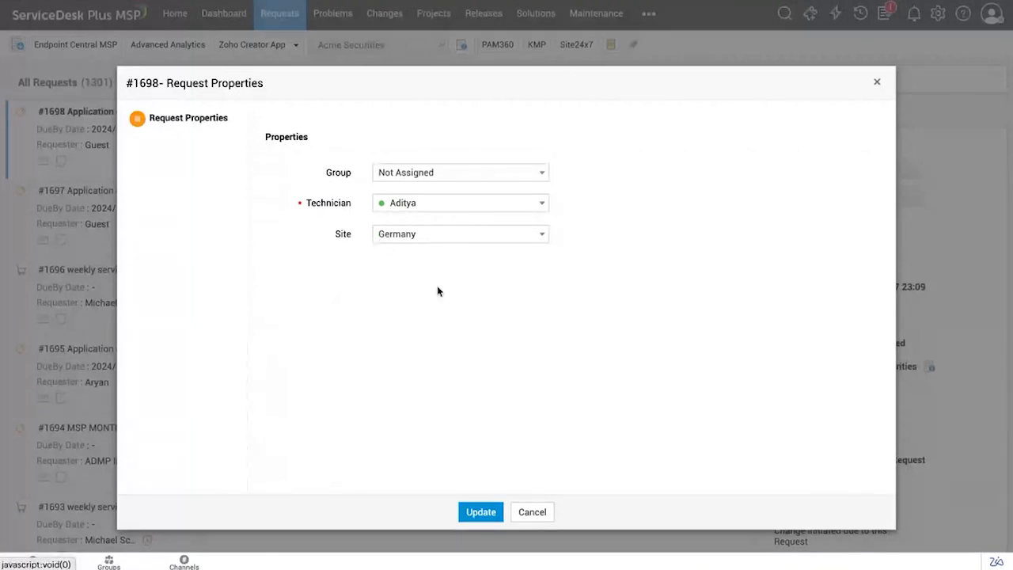
# - Complete the Assign transition of request #1698 with its current properties and run the Start work transition
pyautogui.click(479, 512)
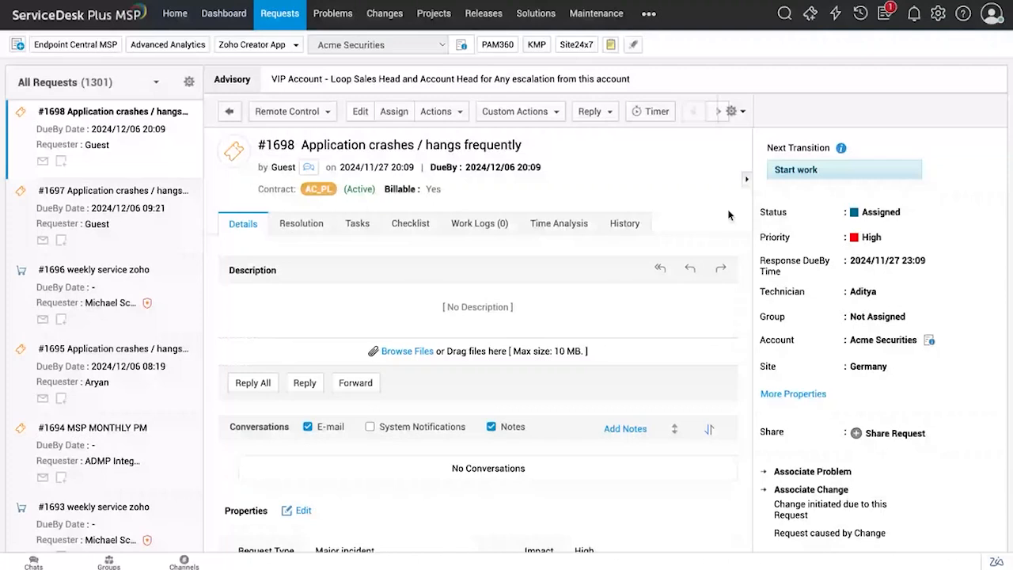
pyautogui.click(801, 174)
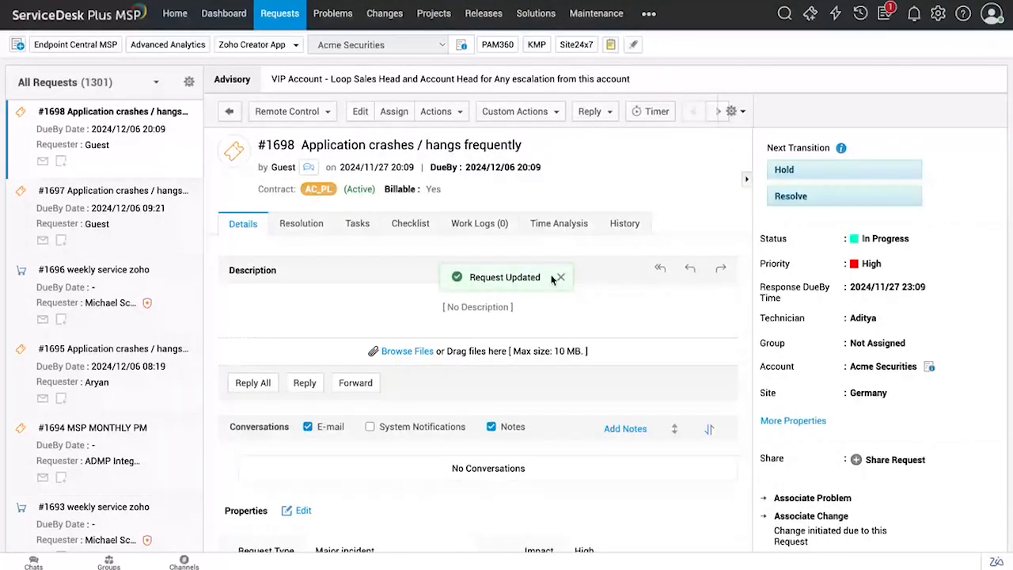
pyautogui.click(560, 277)
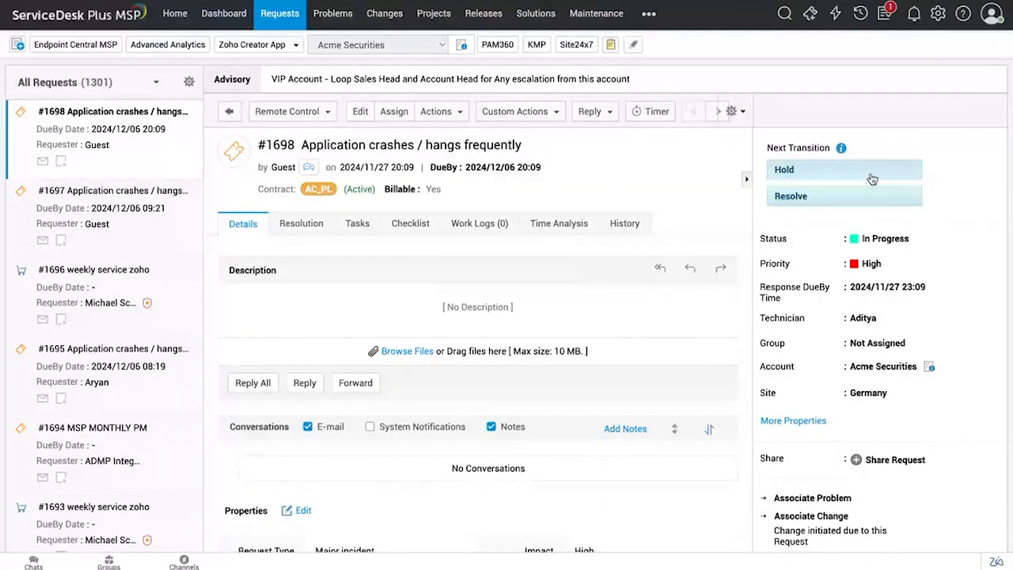
# - Examine the closure codes offered by the Resolve transition of request #1698 and leave it without applying it
pyautogui.click(792, 196)
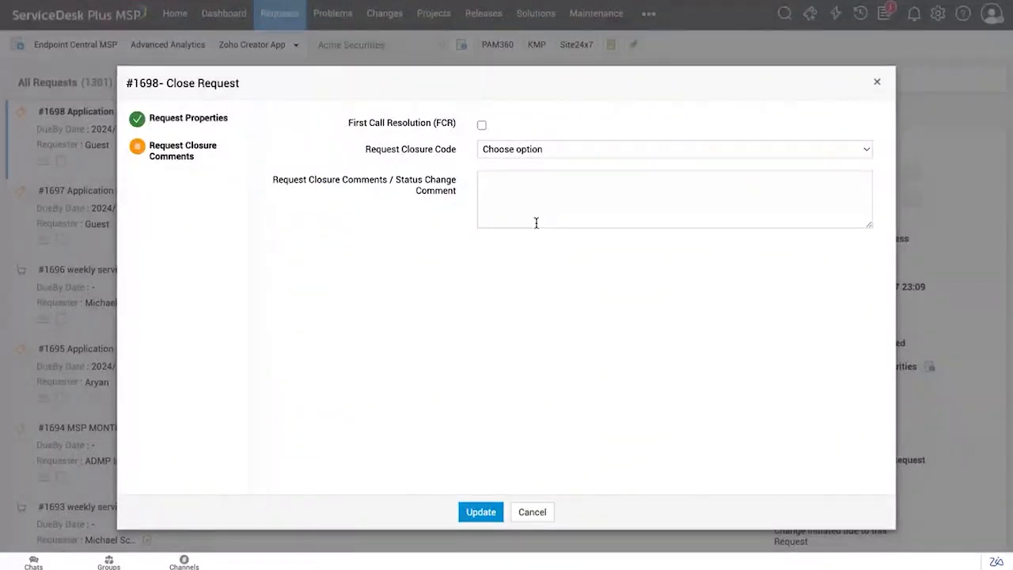
pyautogui.click(510, 150)
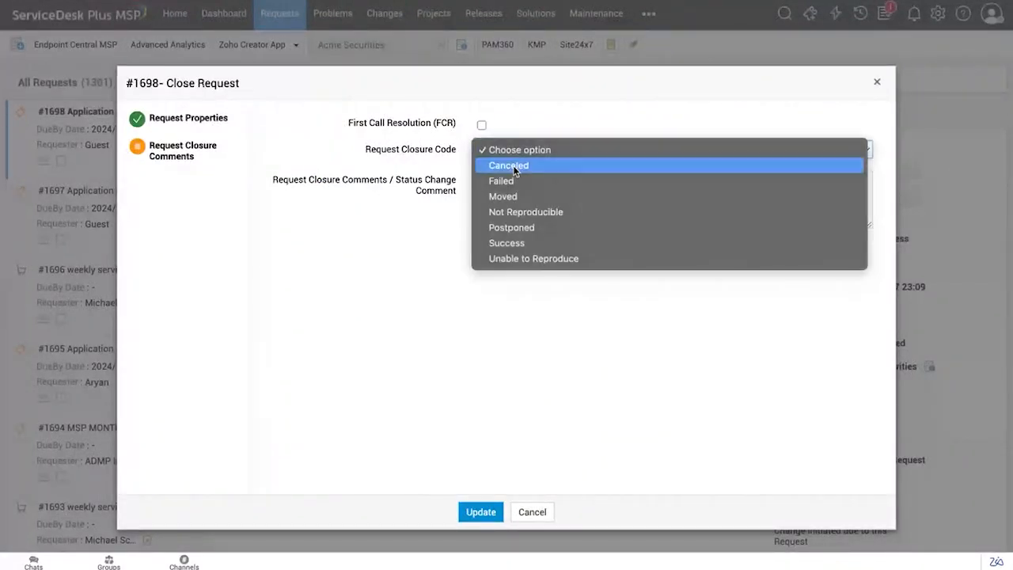
pyautogui.click(469, 171)
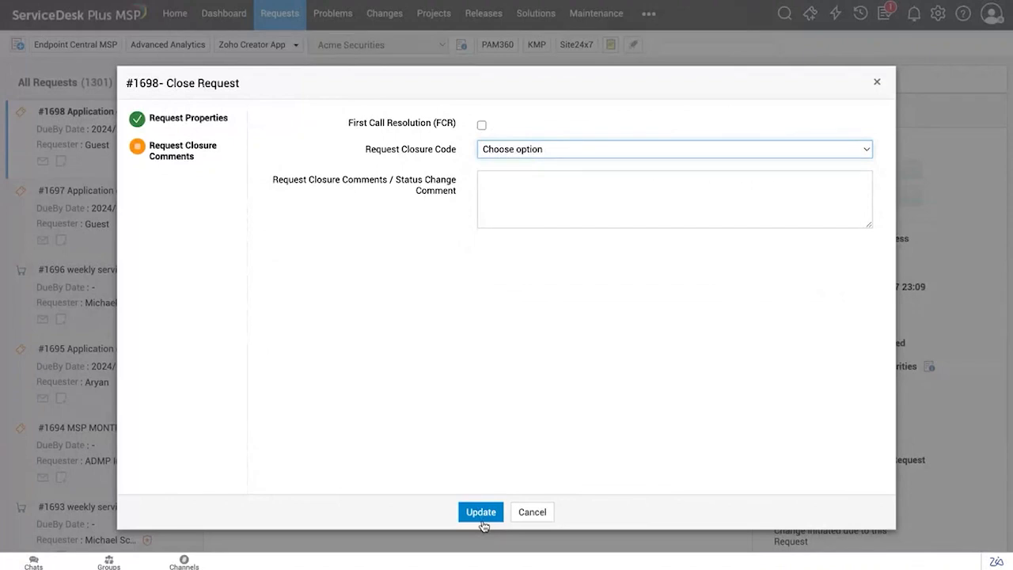
pyautogui.click(531, 512)
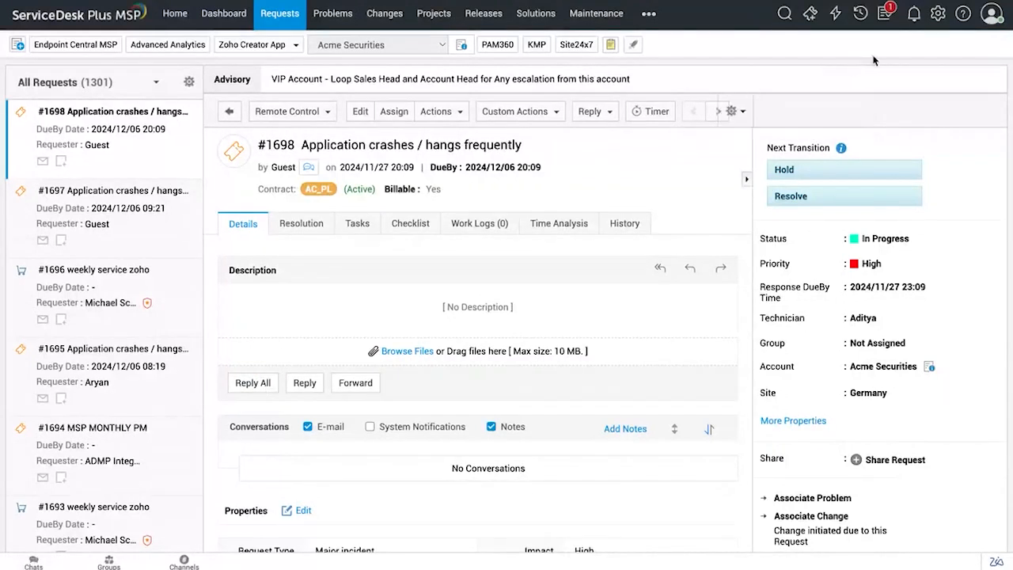
# - Open the admin settings in a separate browser tab and go to the Request Life Cycle list under Automation
pyautogui.rightClick(935, 25)
pyautogui.click(935, 29)
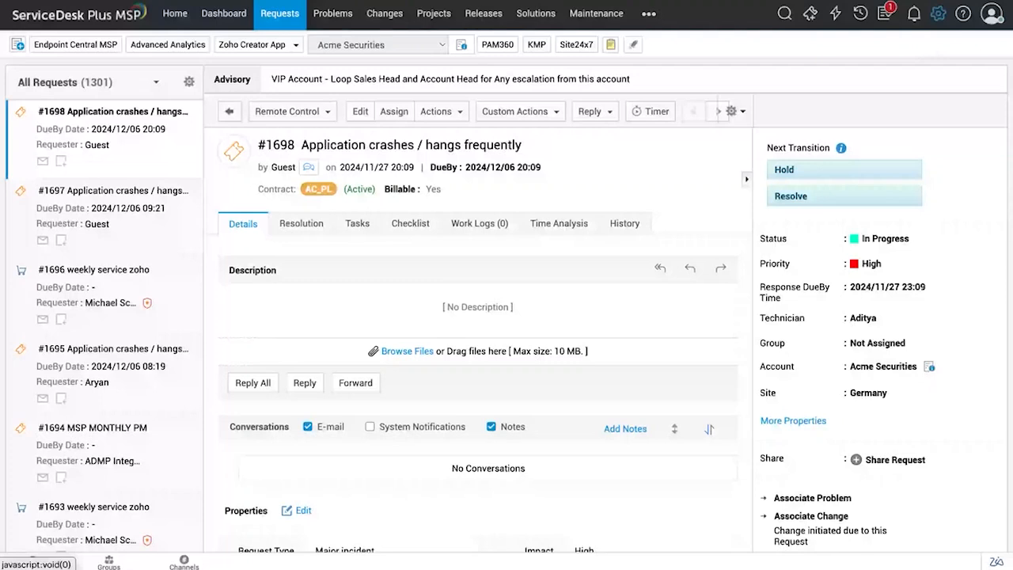
pyautogui.hotkey('ctrl', 'Tab')
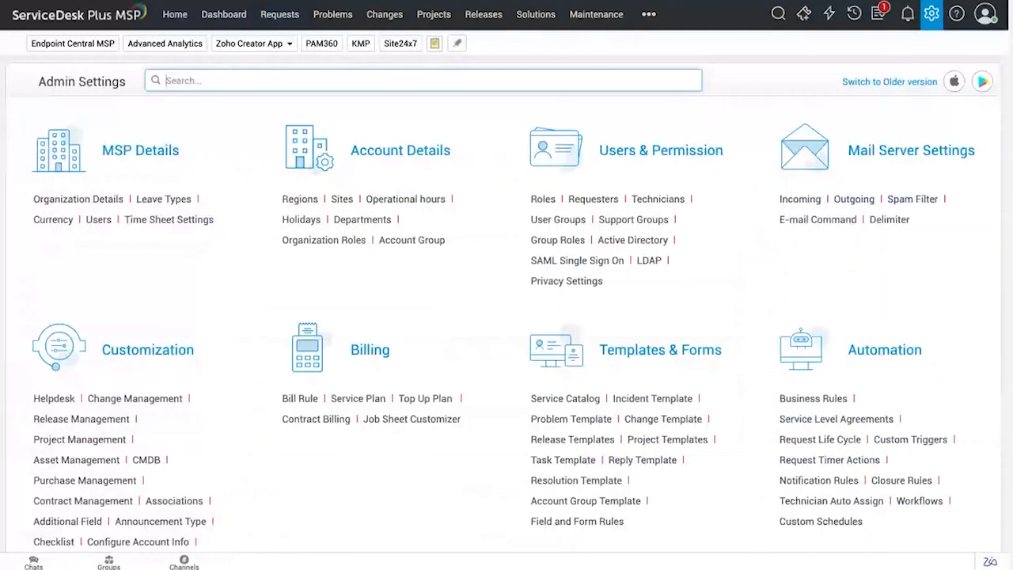
pyautogui.scroll(-3, 736, 369)
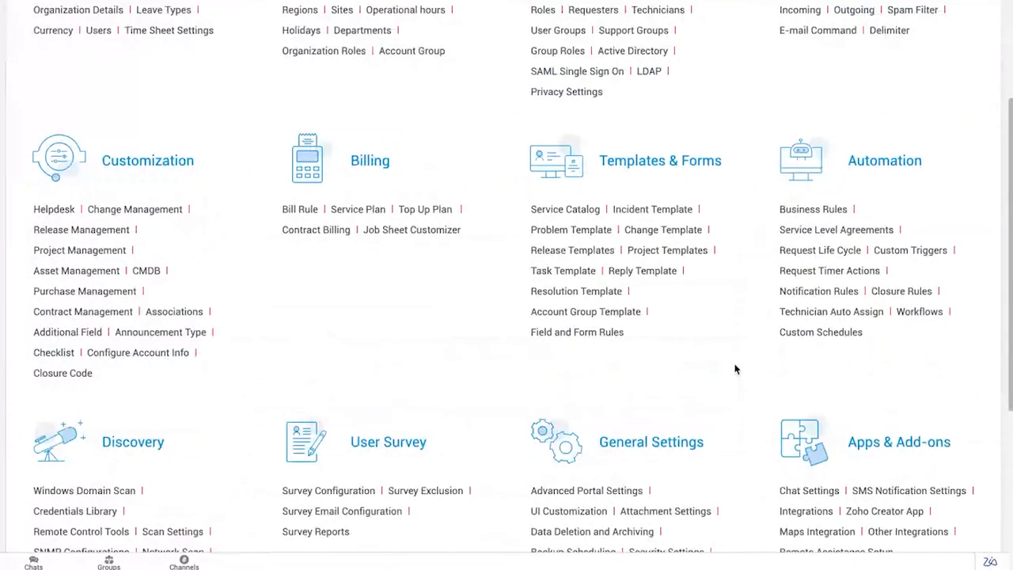
pyautogui.click(829, 253)
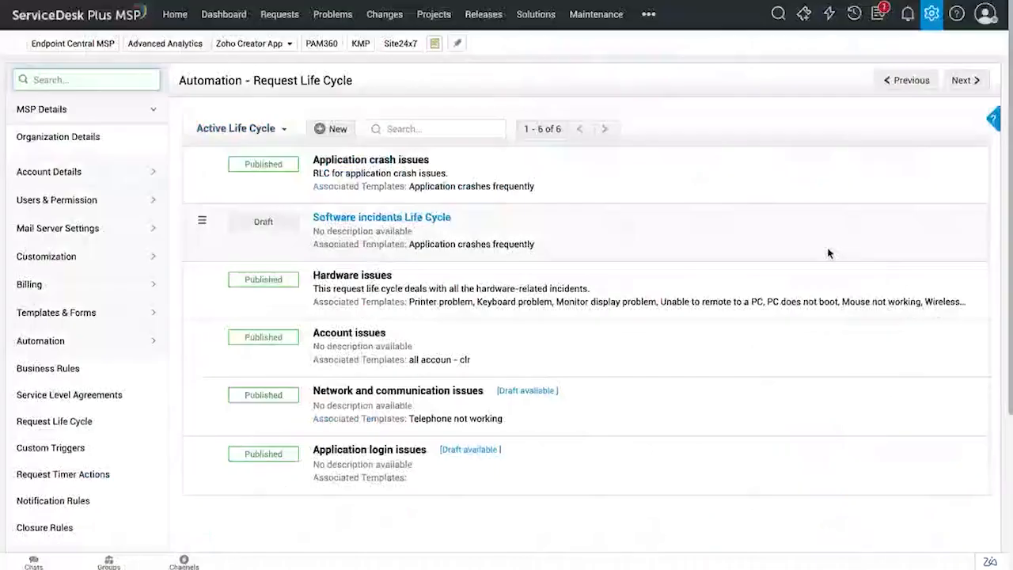
# - Return to the admin settings overview, reopen Request Life Cycle under Automation and open the Application crash issues life cycle
pyautogui.click(930, 19)
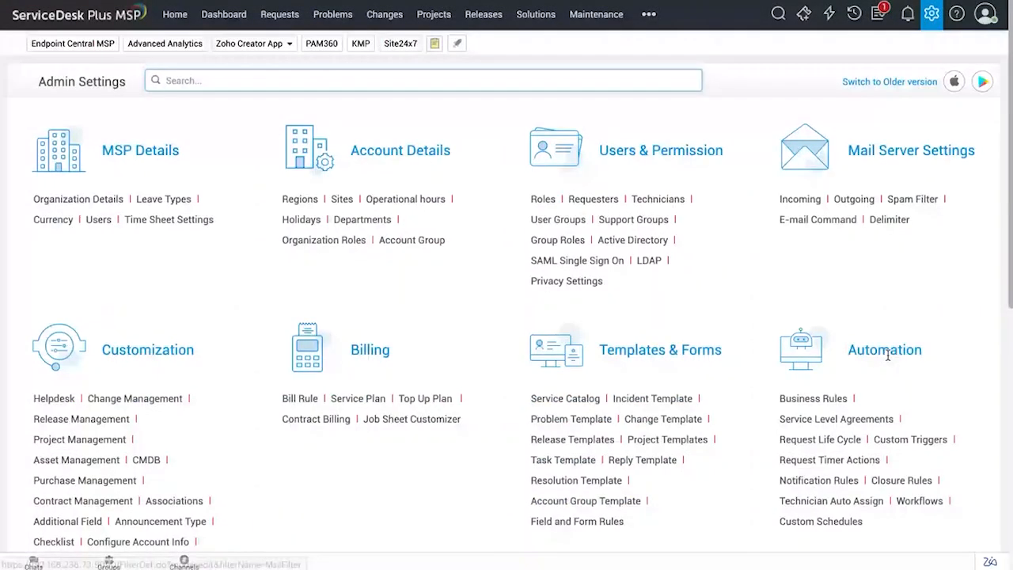
pyautogui.moveTo(866, 350); pyautogui.dragTo(897, 353)
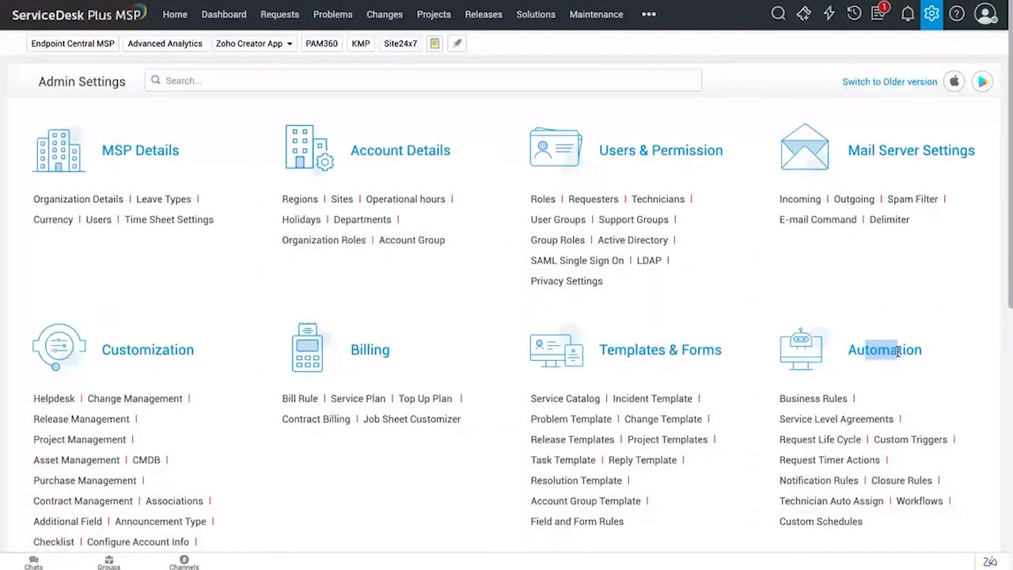
pyautogui.click(818, 442)
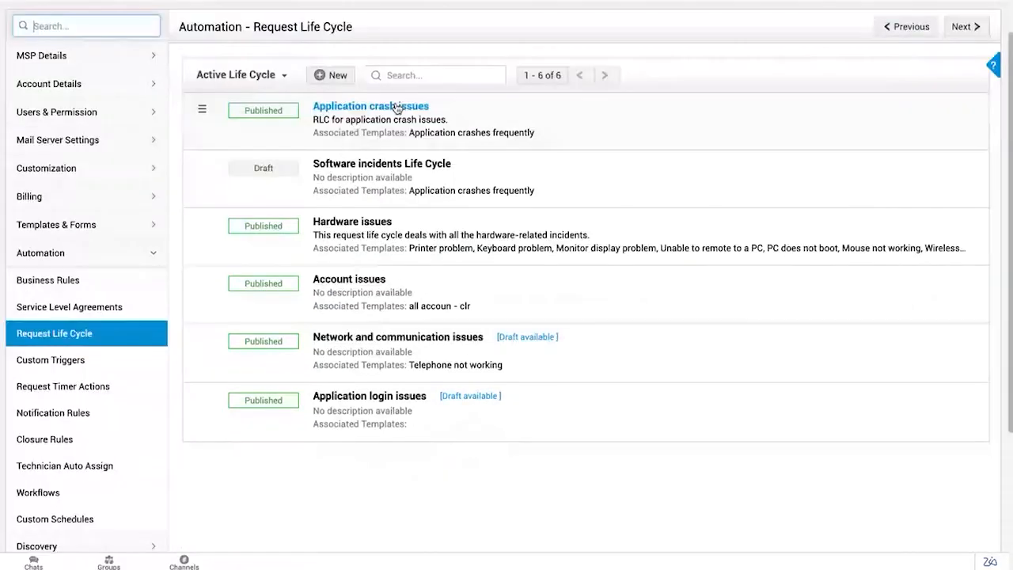
pyautogui.scroll(1, 368, 362)
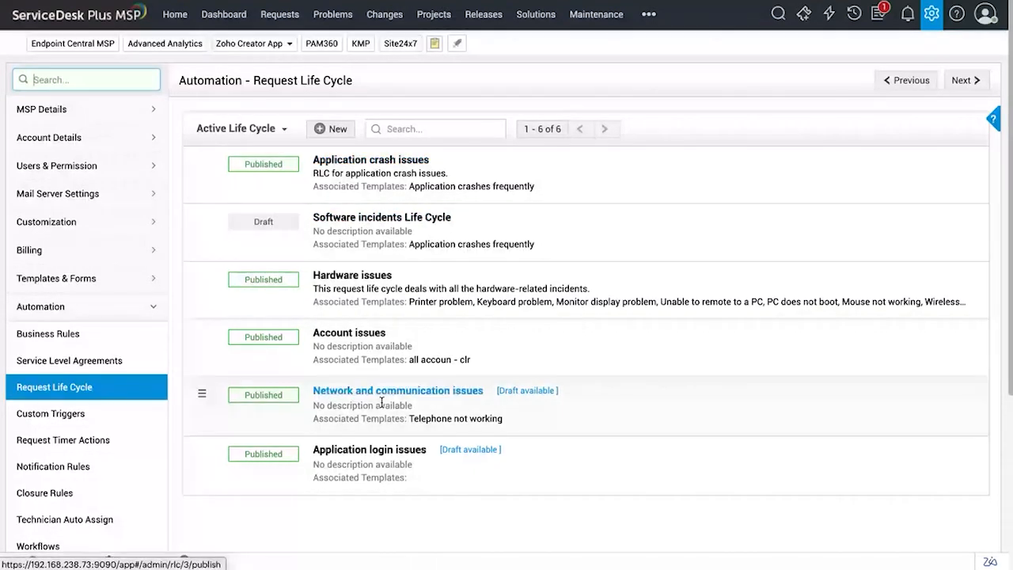
pyautogui.click(391, 160)
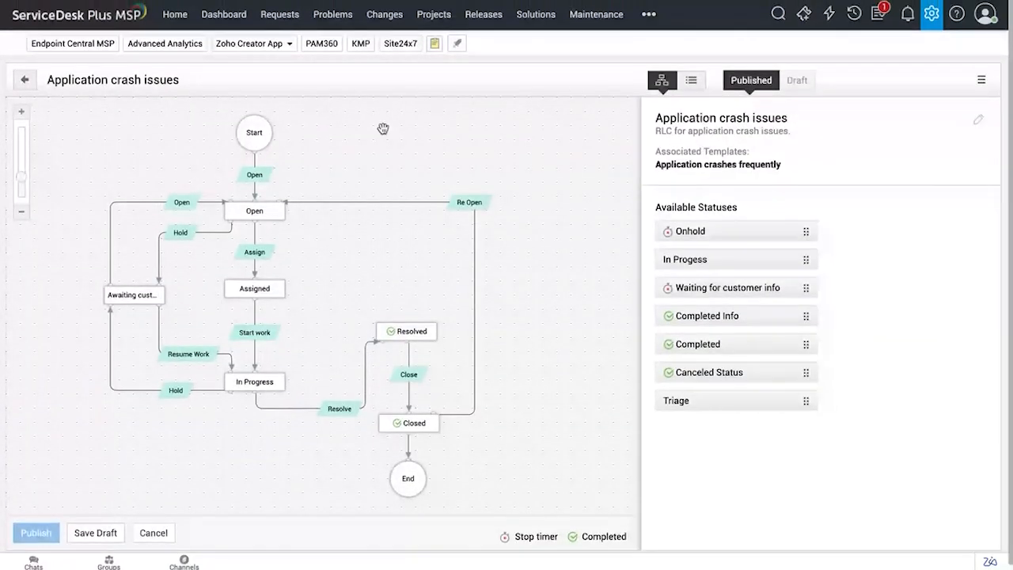
# - Examine the life cycle's name, description, associated templates, Resume Work transition and available statuses
pyautogui.moveTo(665, 116); pyautogui.dragTo(803, 129)
pyautogui.click(740, 131)
pyautogui.moveTo(656, 164); pyautogui.dragTo(758, 164)
pyautogui.click(760, 165)
pyautogui.click(189, 354)
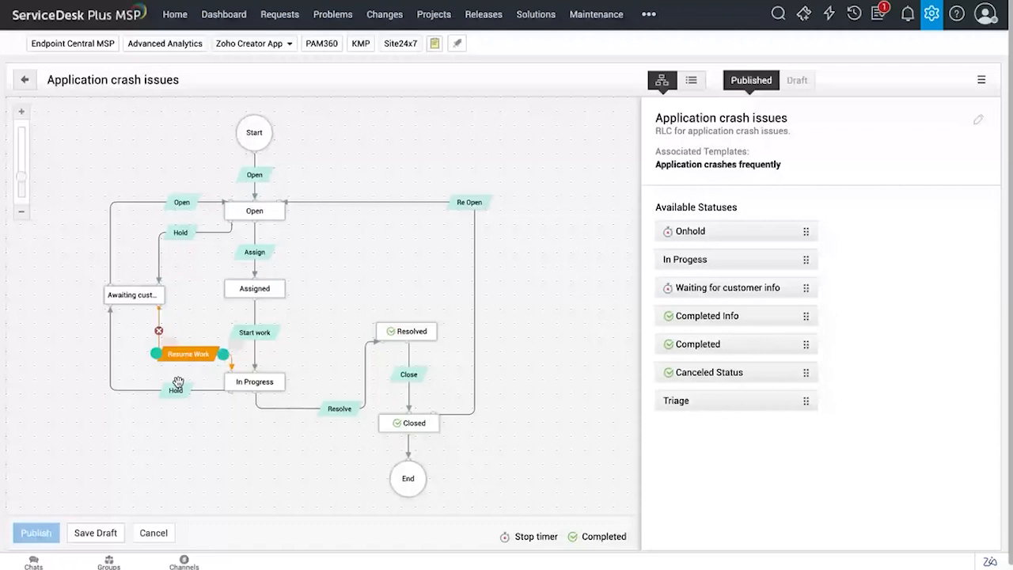
pyautogui.click(153, 260)
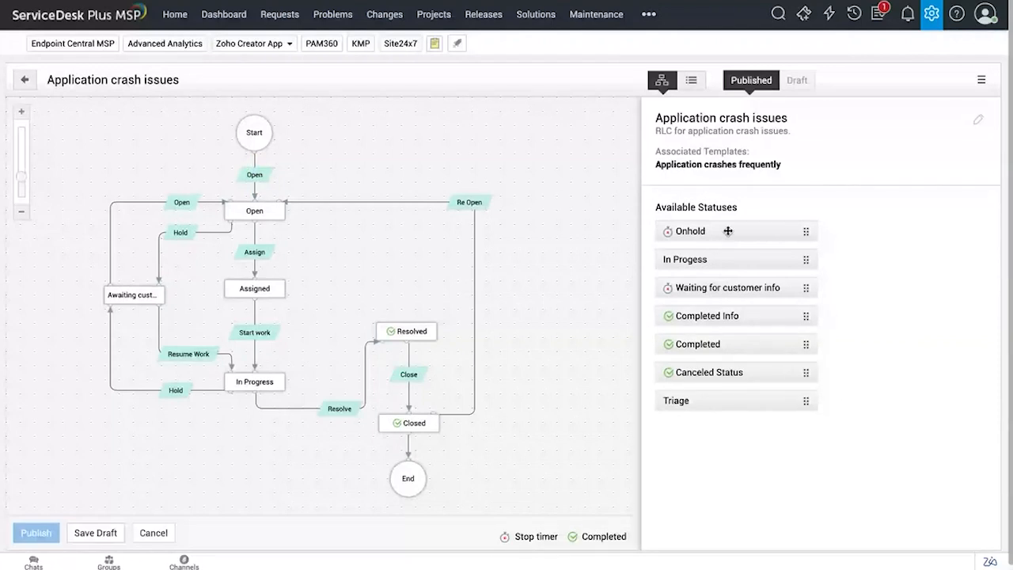
pyautogui.moveTo(657, 207); pyautogui.dragTo(743, 214)
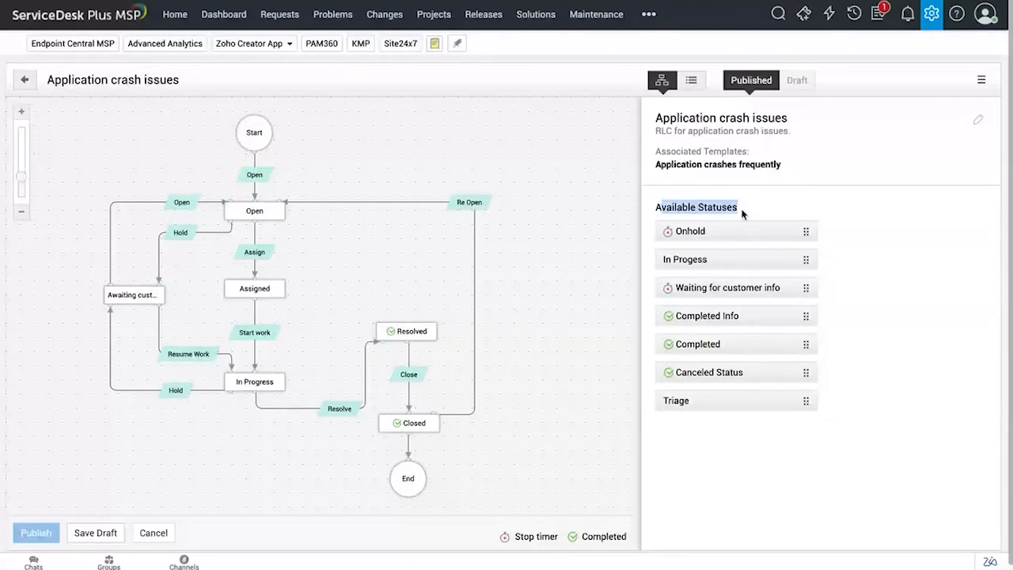
pyautogui.click(743, 214)
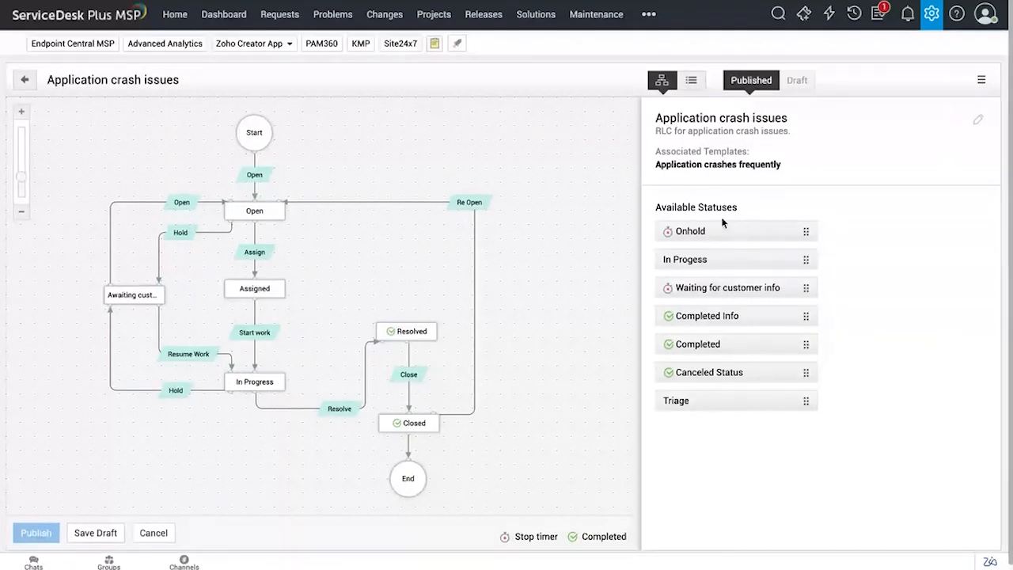
# - Try adding the Onhold status above Resolved with a transition leading to Resolved, leaving the transition unnamed
pyautogui.moveTo(806, 231)
pyautogui.mouseDown()
pyautogui.moveTo(596, 189)
pyautogui.moveTo(389, 250)
pyautogui.moveTo(386, 309)
pyautogui.moveTo(407, 315)
pyautogui.mouseUp()
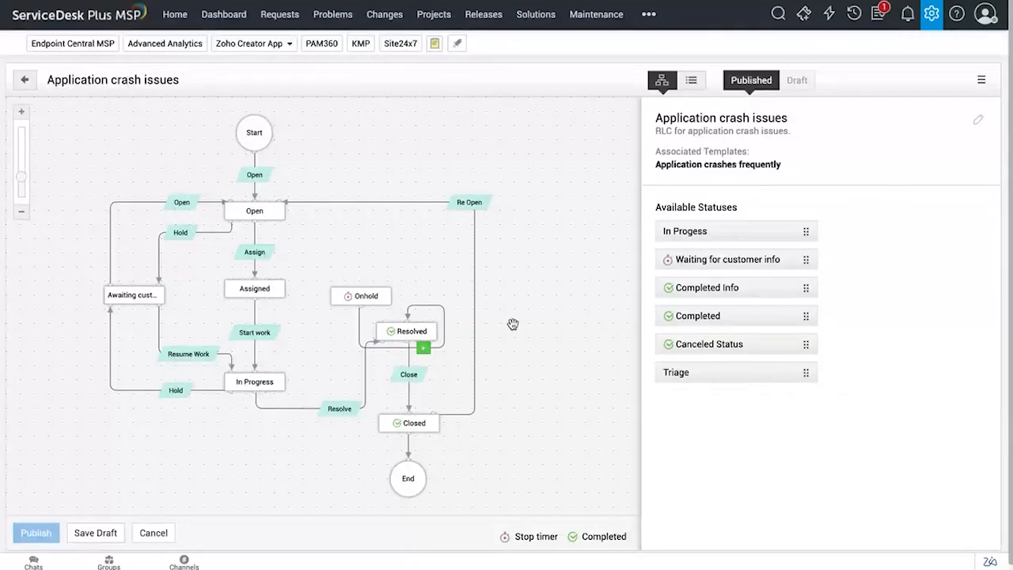
pyautogui.moveTo(387, 303)
pyautogui.moveTo(367, 304); pyautogui.dragTo(350, 254)
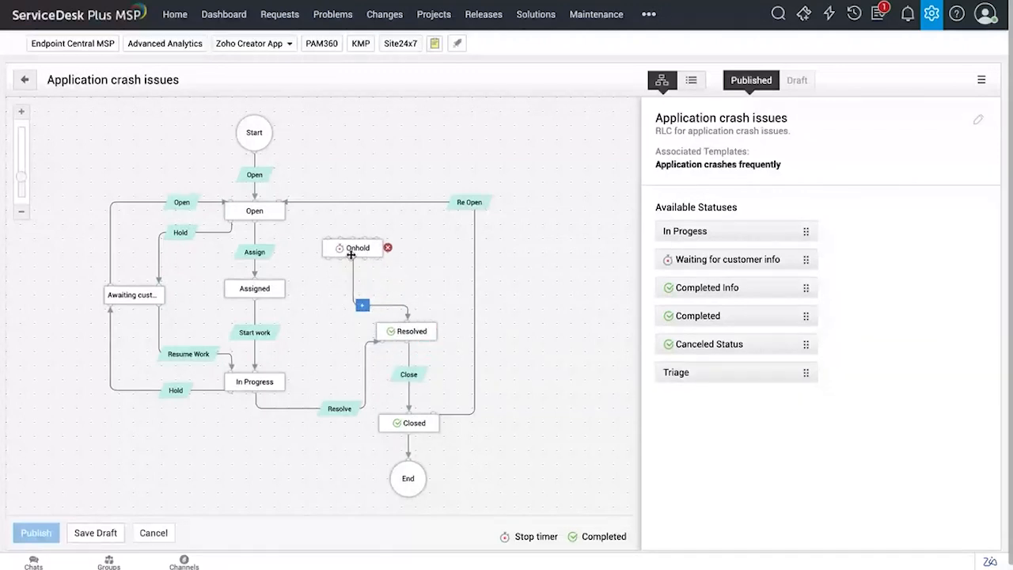
pyautogui.click(363, 307)
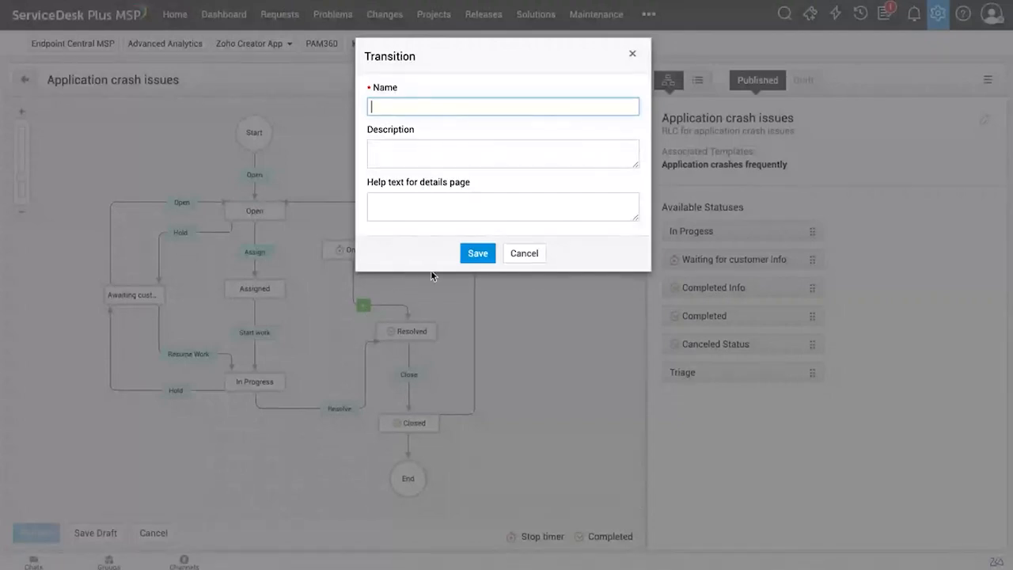
pyautogui.click(518, 255)
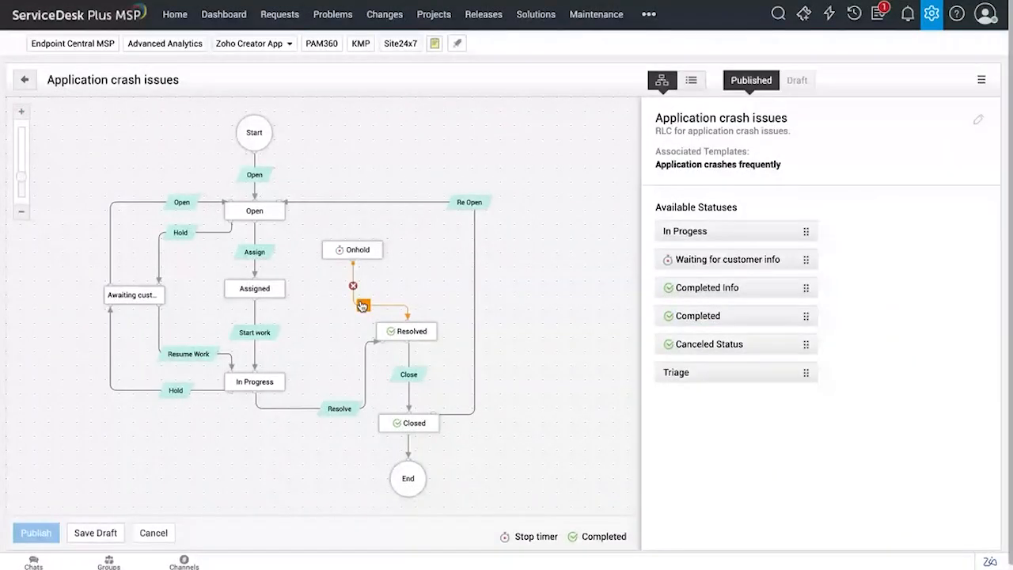
# - Remove the transition between Onhold and Resolved and take the Onhold status off the life cycle canvas
pyautogui.click(353, 287)
pyautogui.moveTo(355, 257); pyautogui.dragTo(580, 262)
pyautogui.click(610, 262)
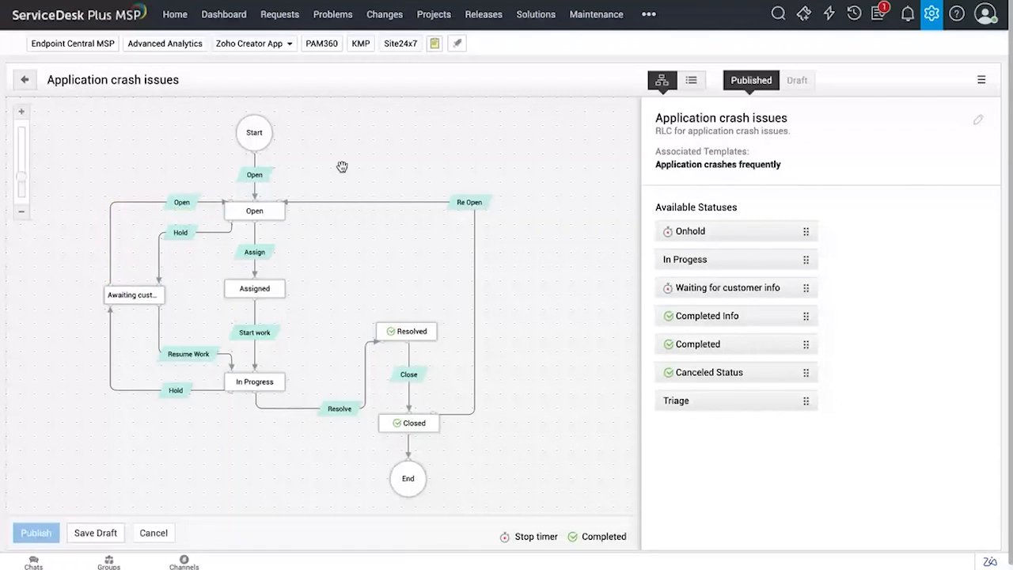
# - Inspect the During settings of the Open transition and of the Assign transition
pyautogui.click(255, 174)
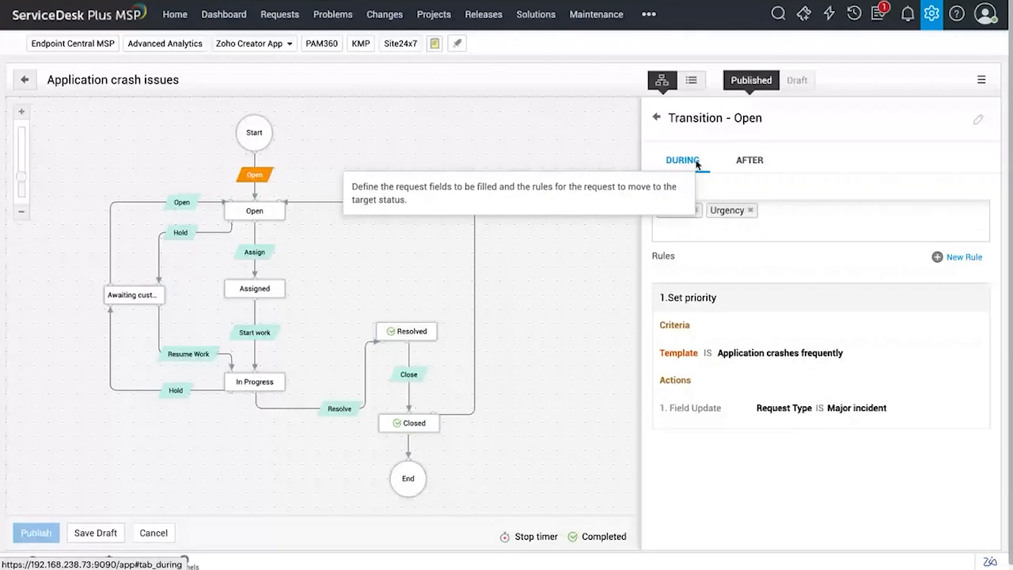
pyautogui.click(271, 255)
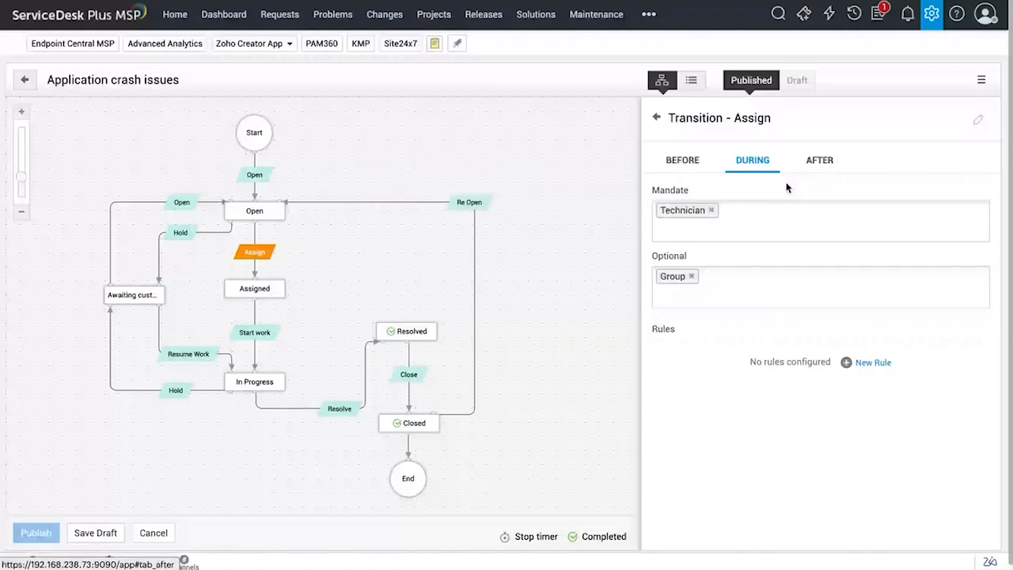
# - Set the roles in the Assign transition's Before stage to $Ticket_Owner and $Group_Members
pyautogui.click(683, 161)
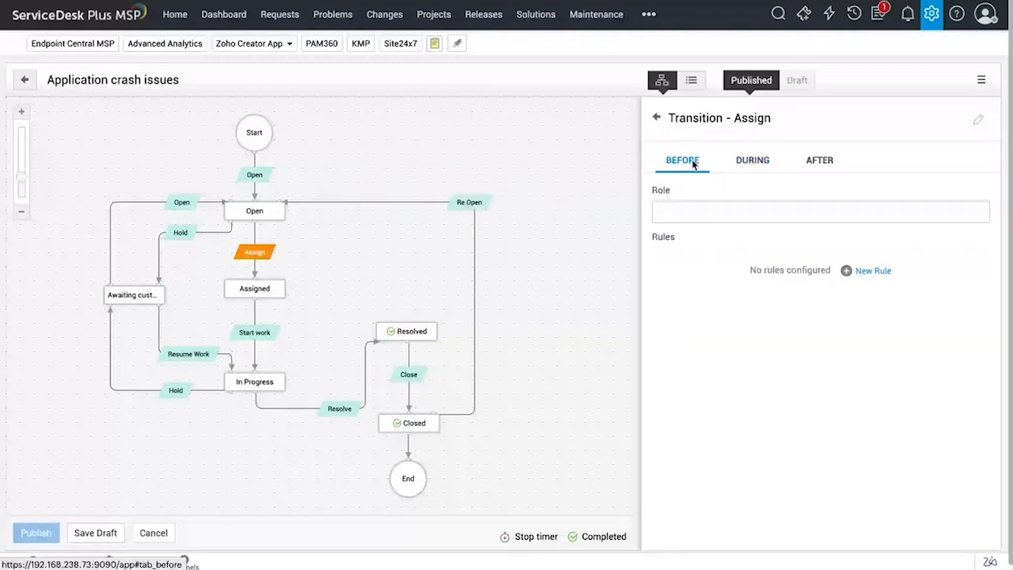
pyautogui.click(729, 212)
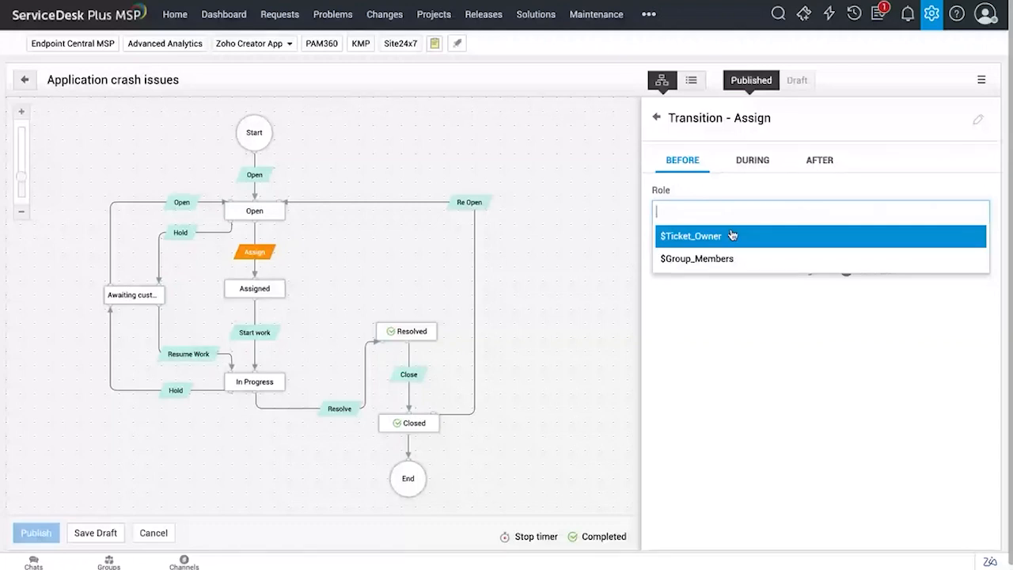
pyautogui.click(732, 235)
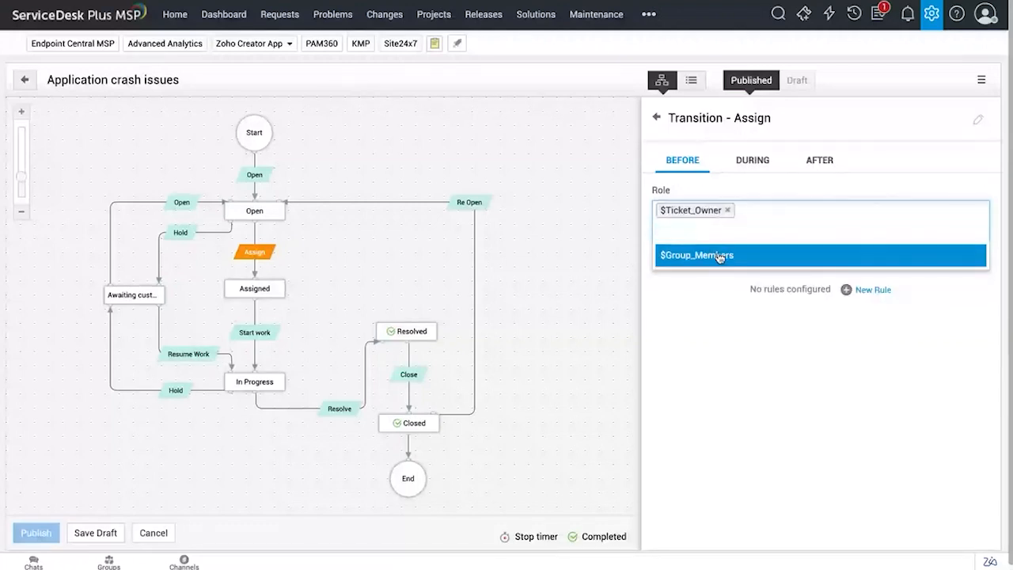
pyautogui.click(720, 255)
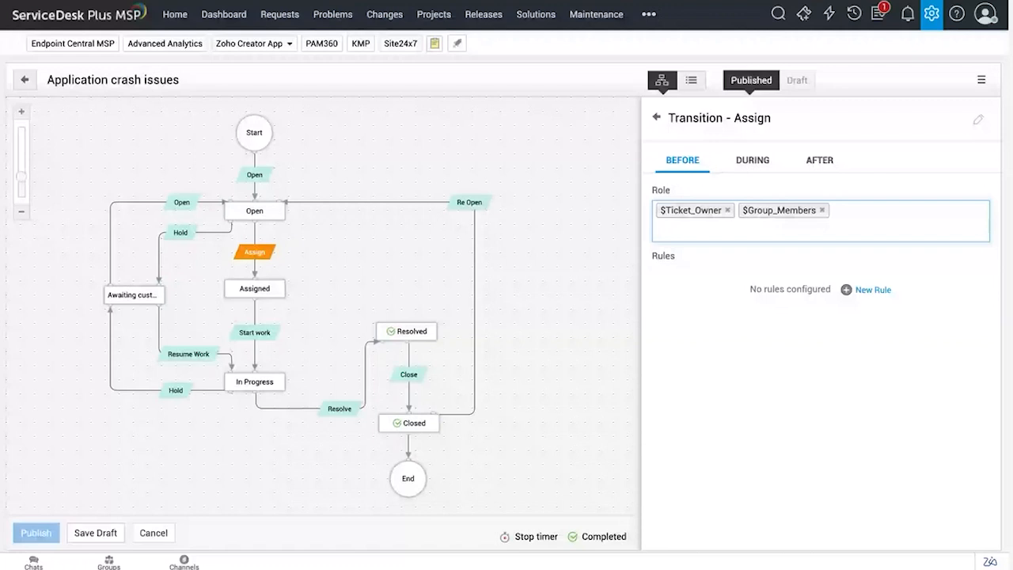
pyautogui.click(692, 292)
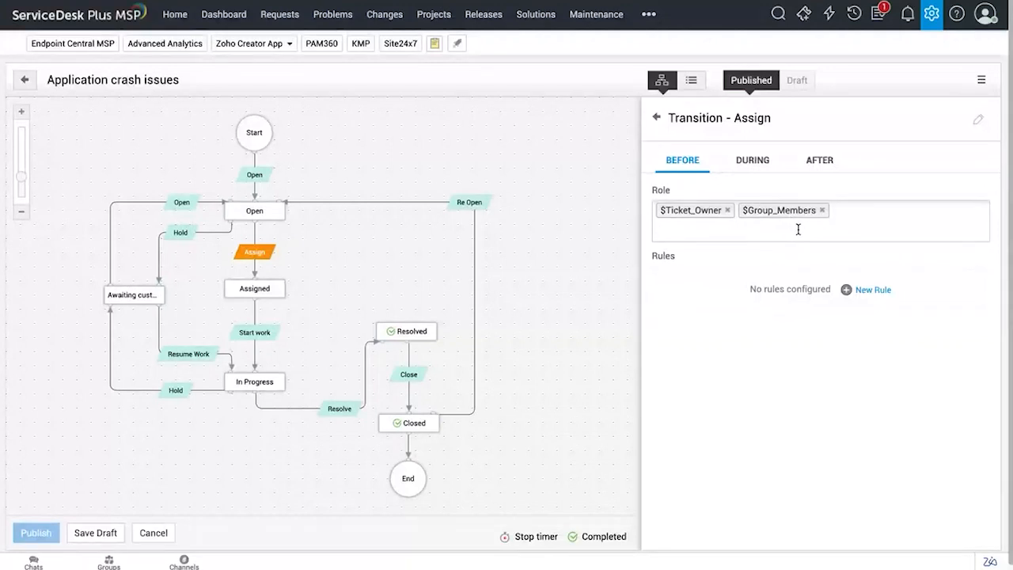
# - Start a new rule in the Assign transition's During stage and examine the columns available for its condition
pyautogui.click(747, 168)
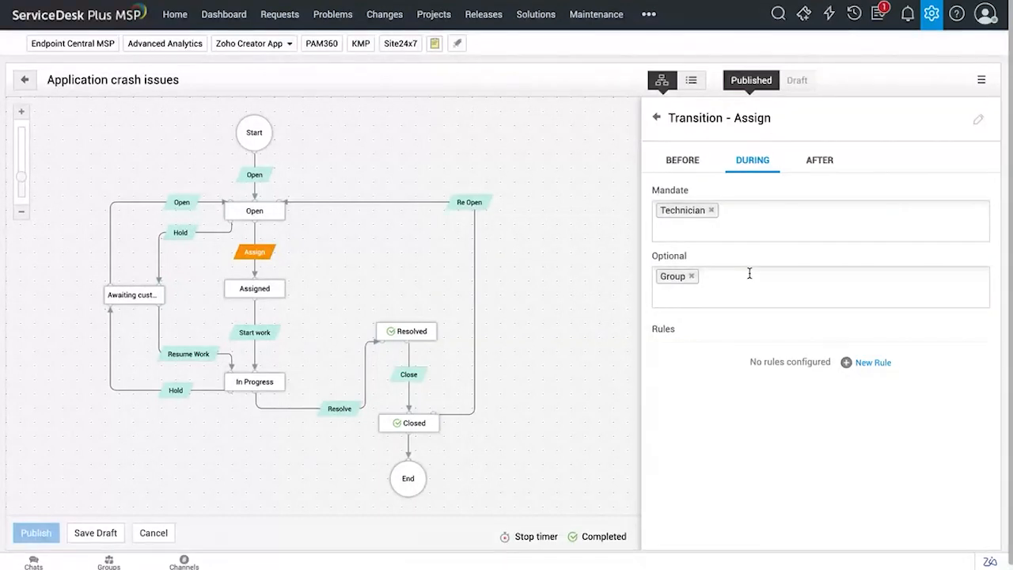
pyautogui.scroll(-1, 848, 317)
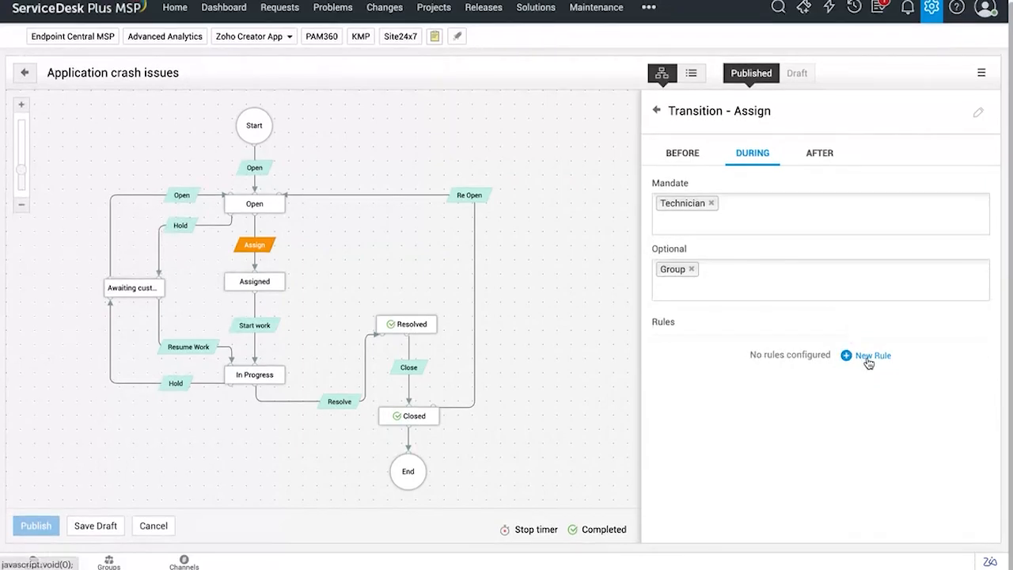
pyautogui.click(868, 357)
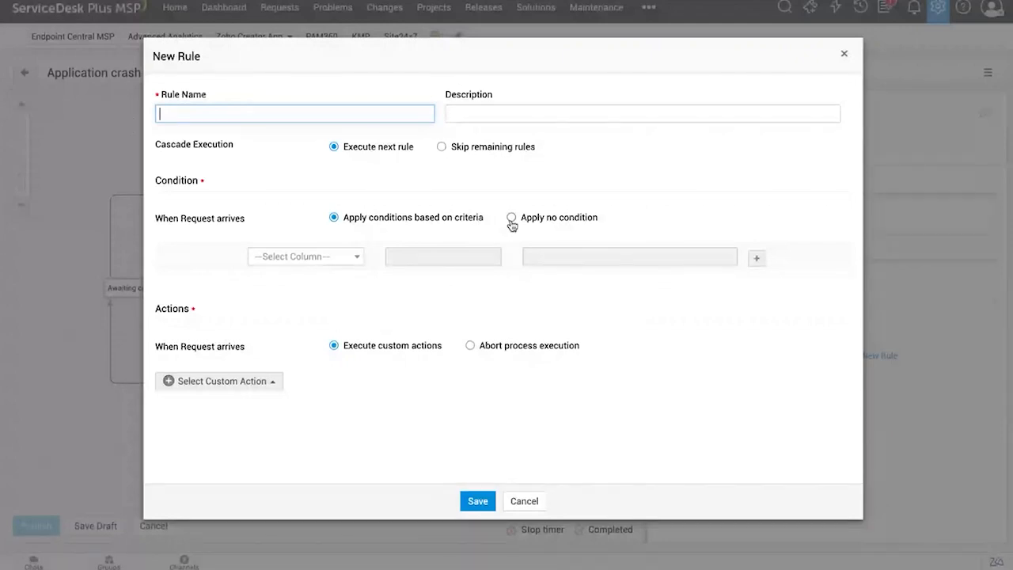
pyautogui.click(317, 258)
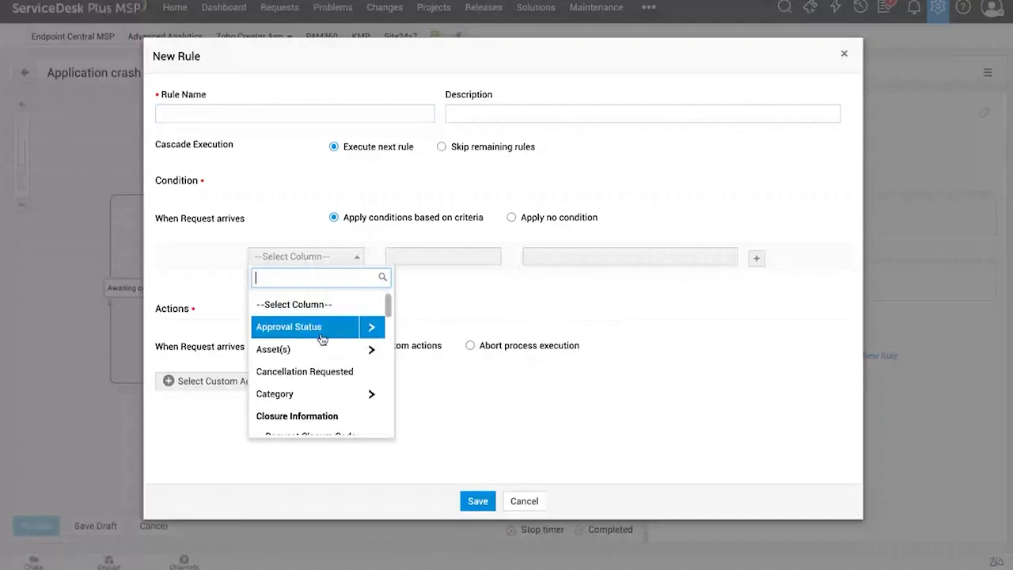
pyautogui.scroll(-4, 323, 348)
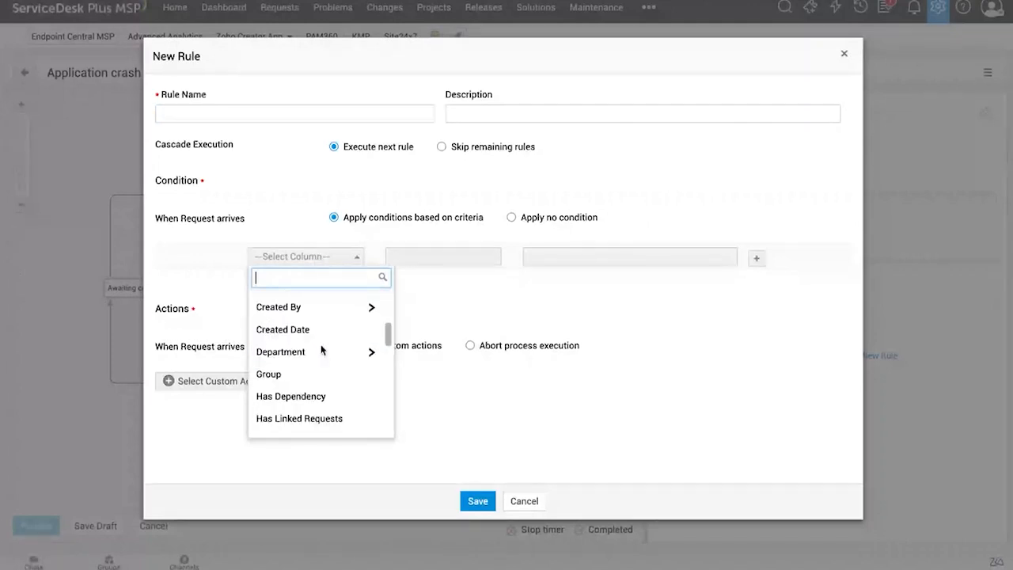
pyautogui.scroll(-4, 321, 350)
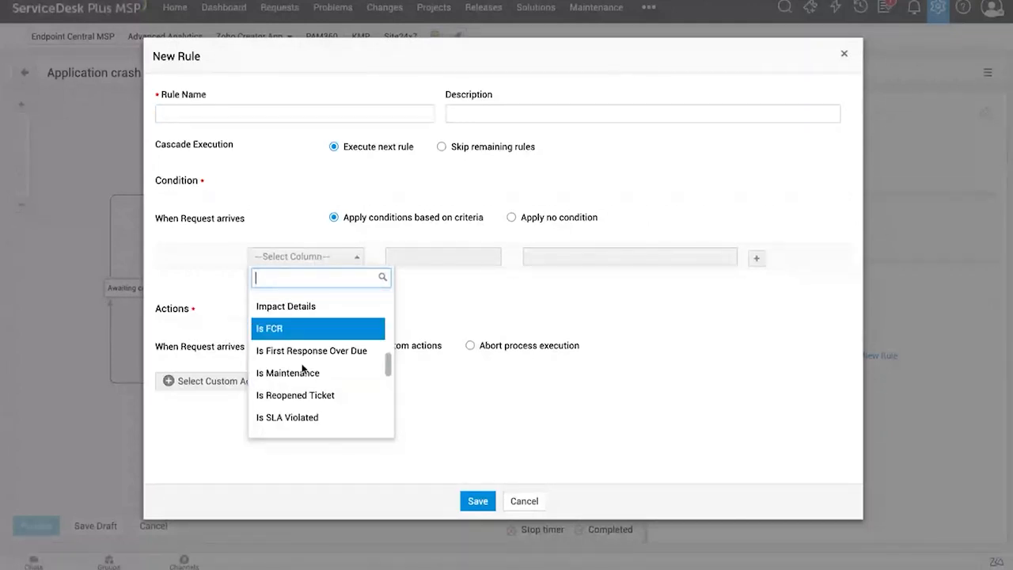
pyautogui.click(351, 256)
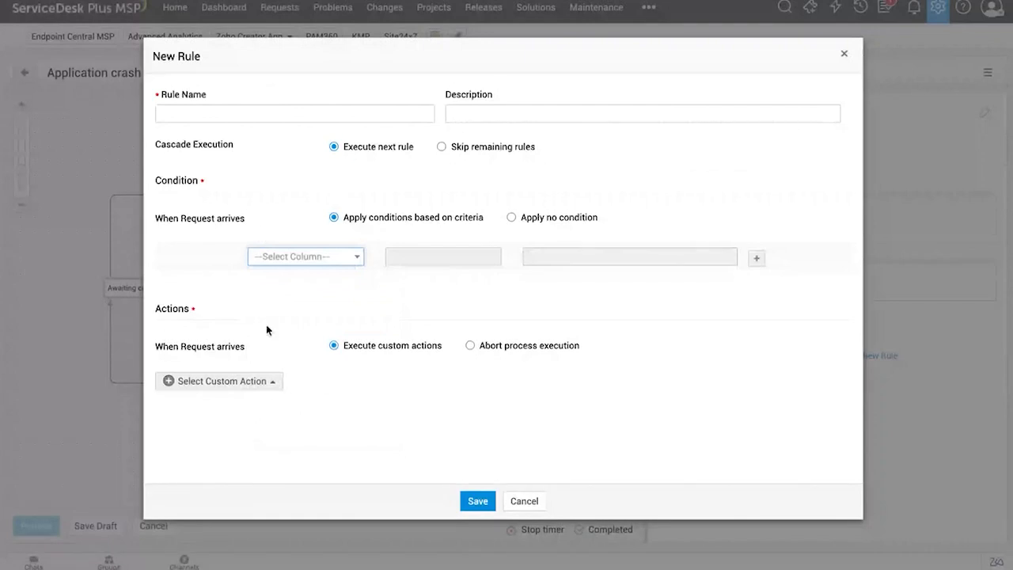
# - Examine the rule's custom actions and the Negate Reason field of the Abort process execution option, discarding the rule
pyautogui.click(232, 384)
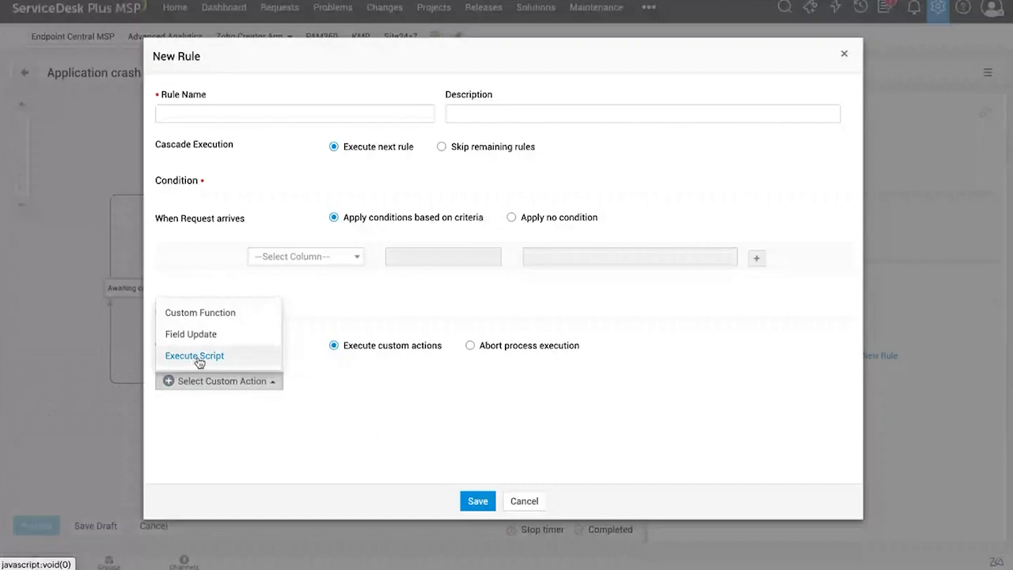
pyautogui.click(492, 368)
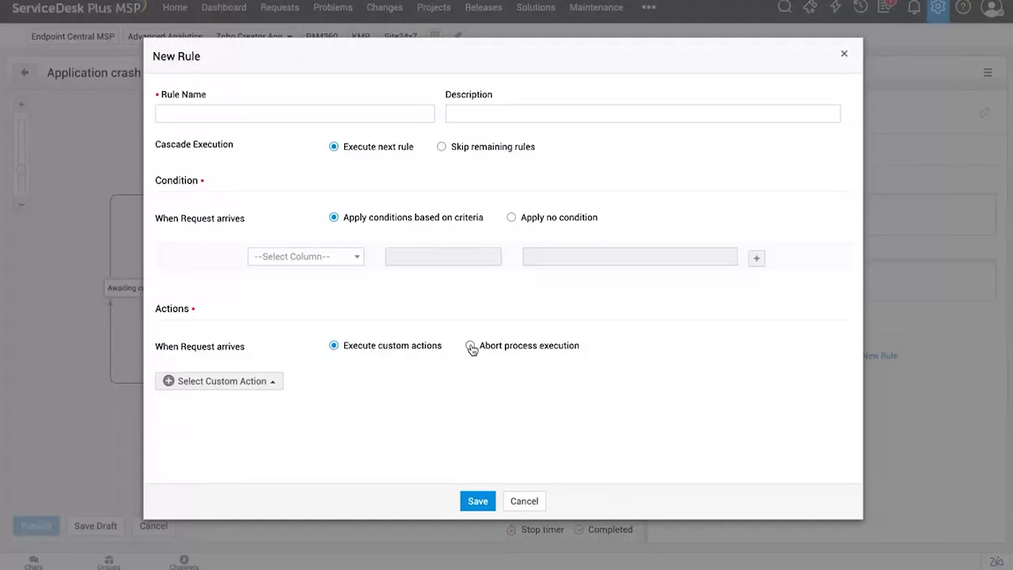
pyautogui.click(470, 346)
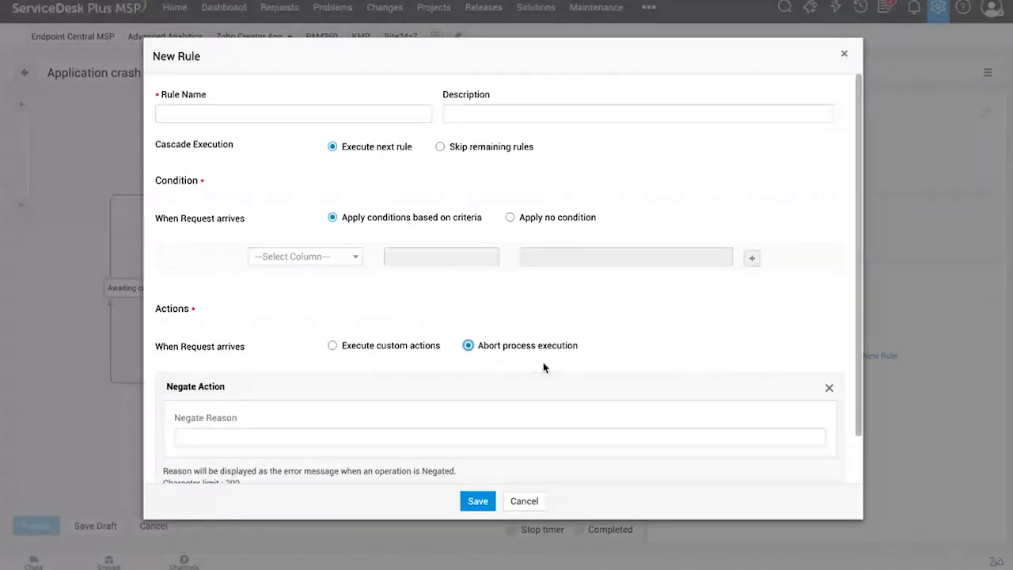
pyautogui.scroll(-1, 480, 377)
pyautogui.click(230, 403)
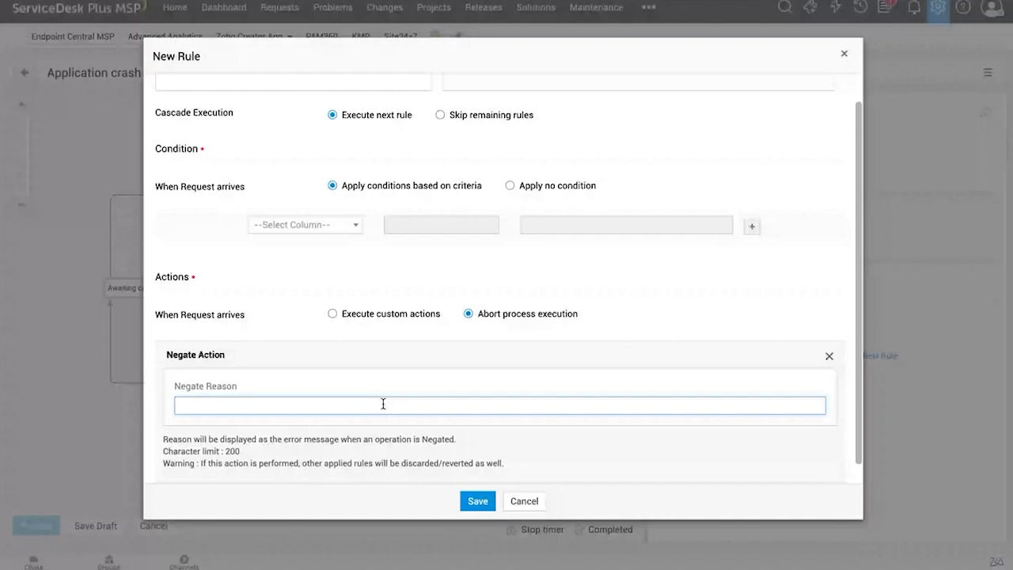
pyautogui.click(524, 501)
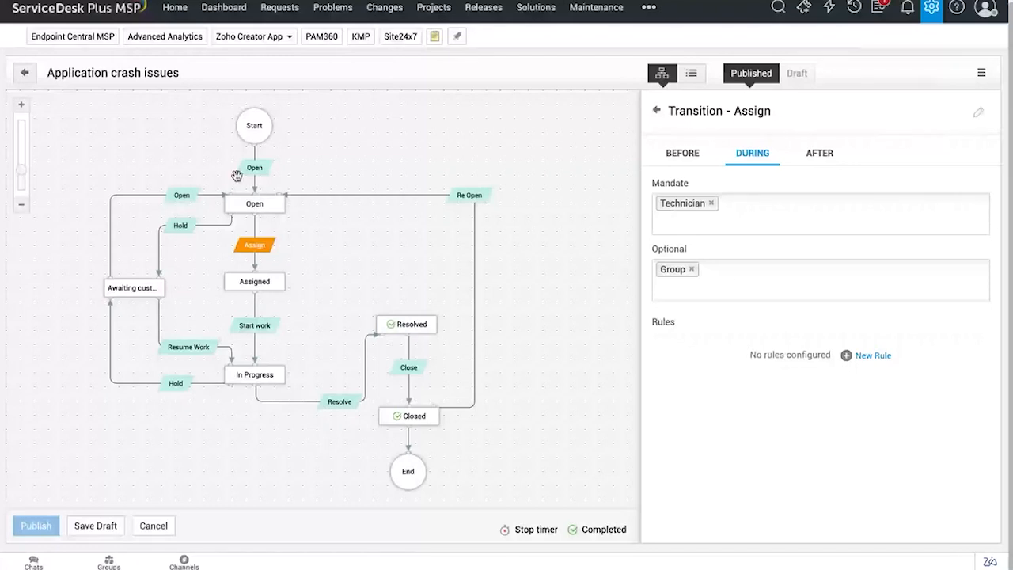
# - Examine the Notification Action template for a new rule in the Assign transition's After stage, closing it without saving
pyautogui.click(817, 162)
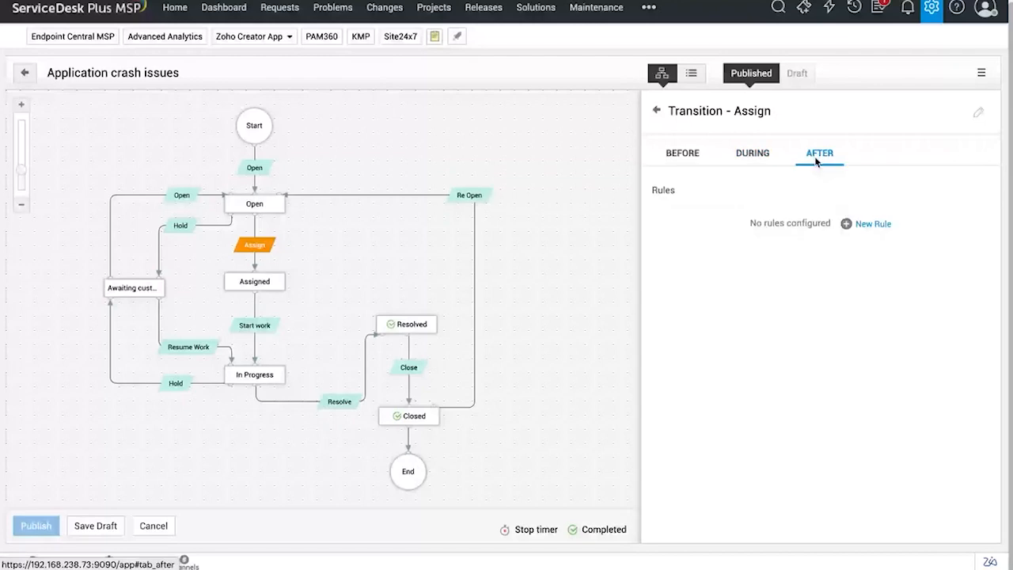
pyautogui.click(755, 156)
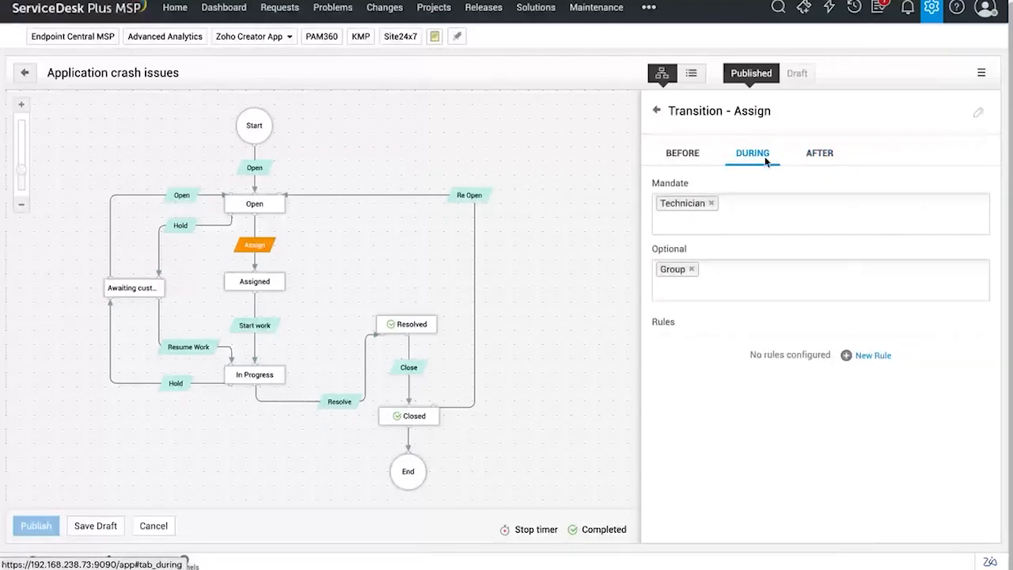
pyautogui.click(813, 161)
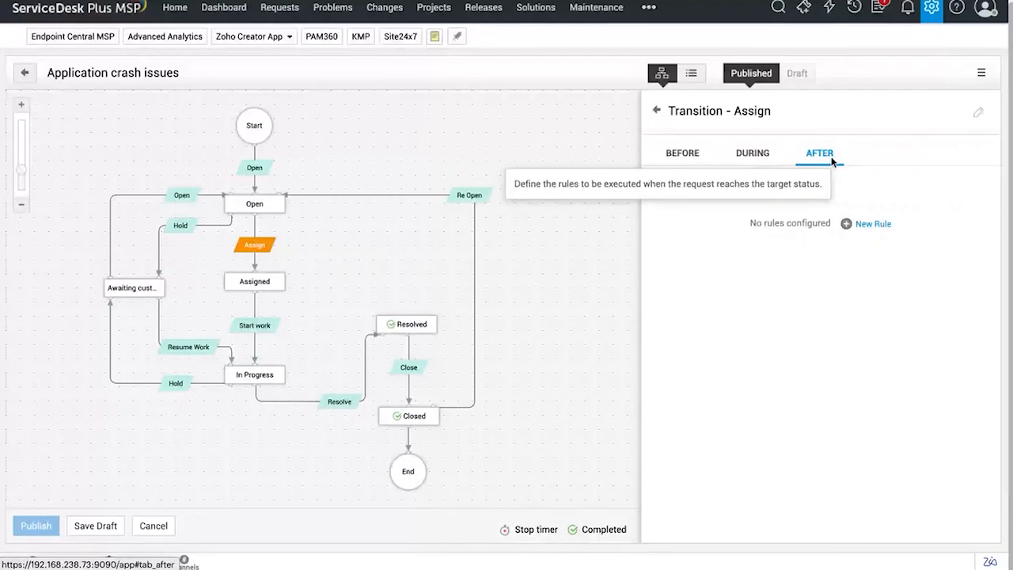
pyautogui.click(877, 229)
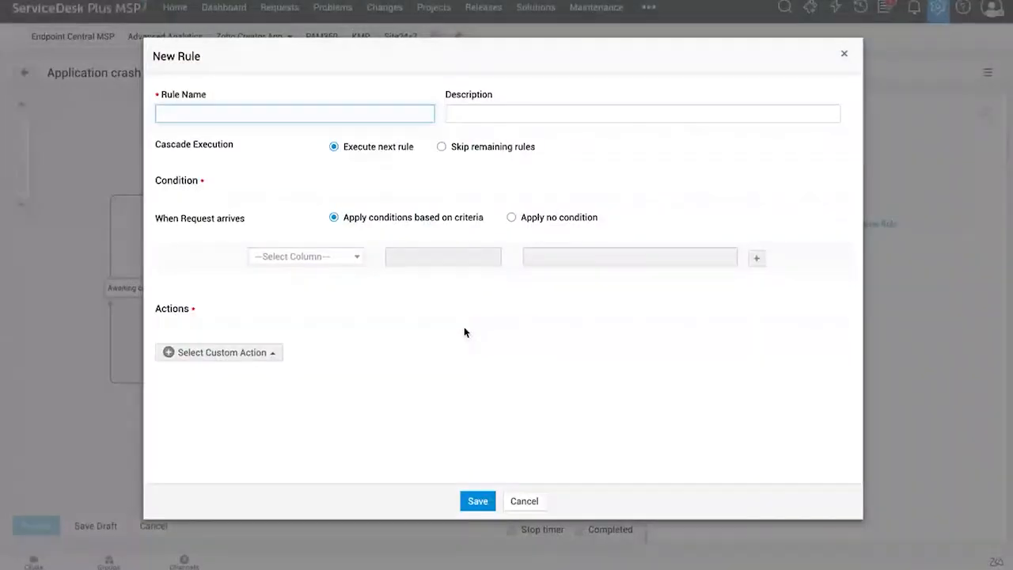
pyautogui.click(268, 356)
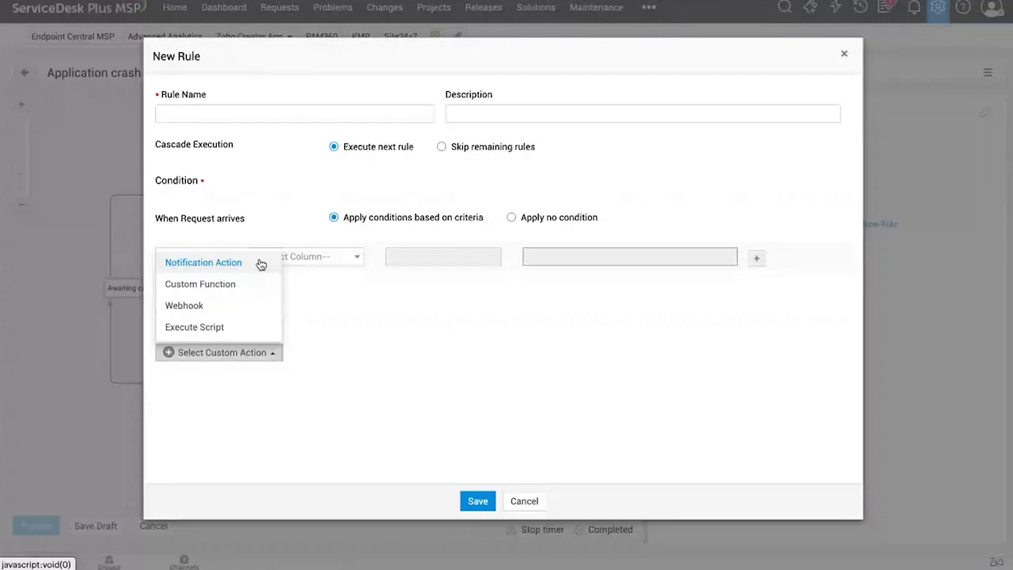
pyautogui.click(213, 268)
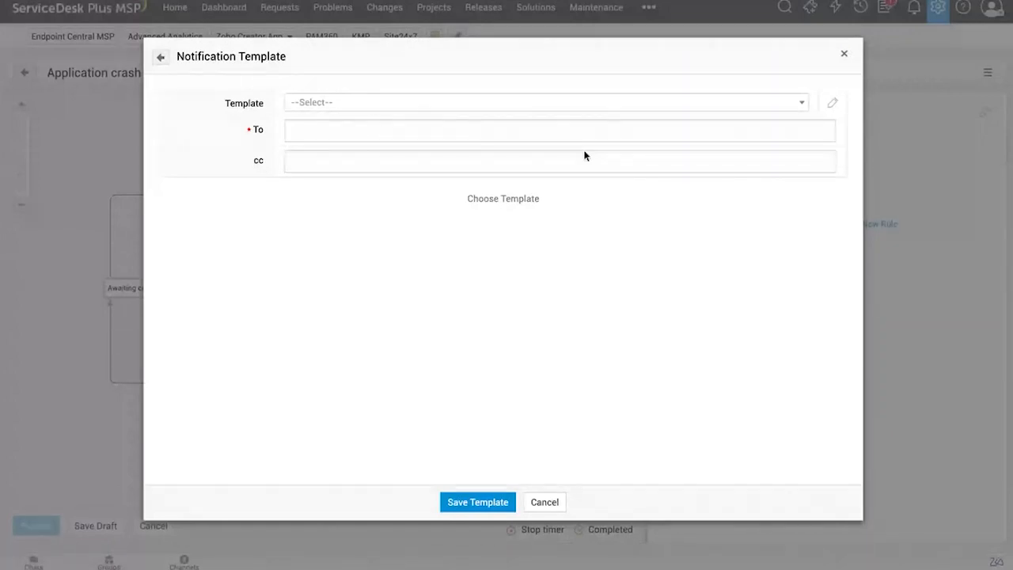
pyautogui.click(844, 54)
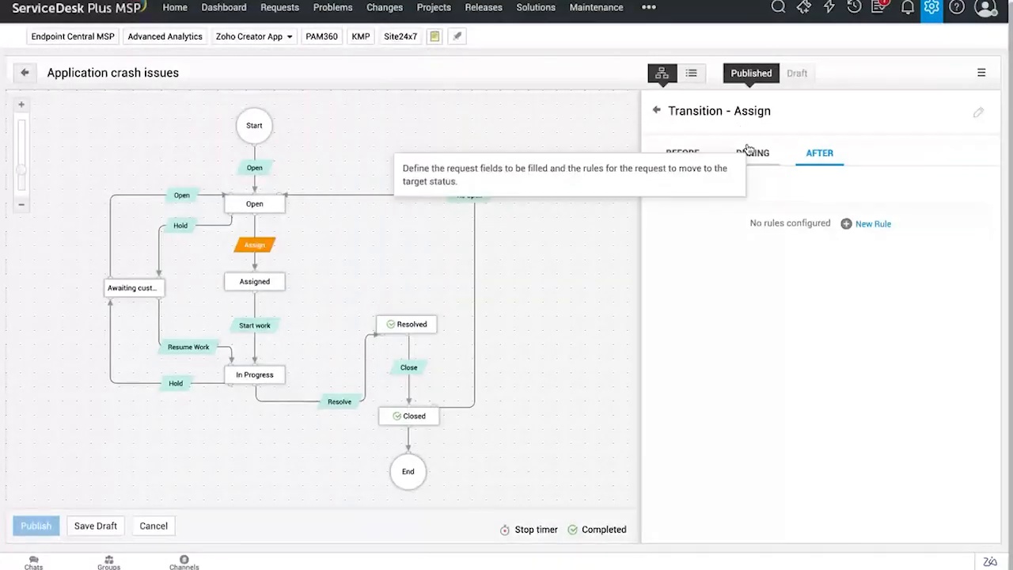
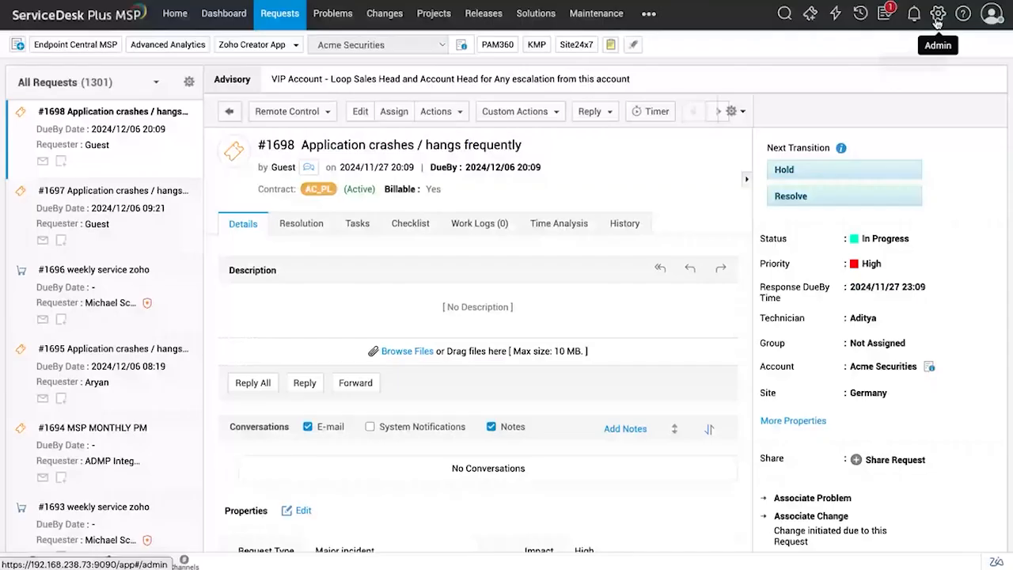
# - Open the admin settings and look over the available configuration categories
pyautogui.click(937, 16)
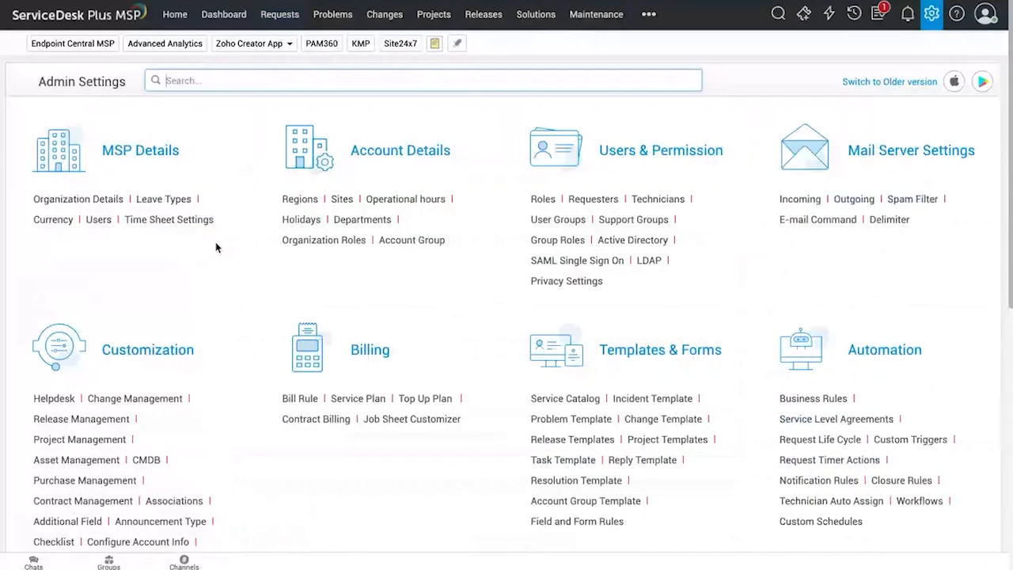
pyautogui.scroll(-1, 506, 220)
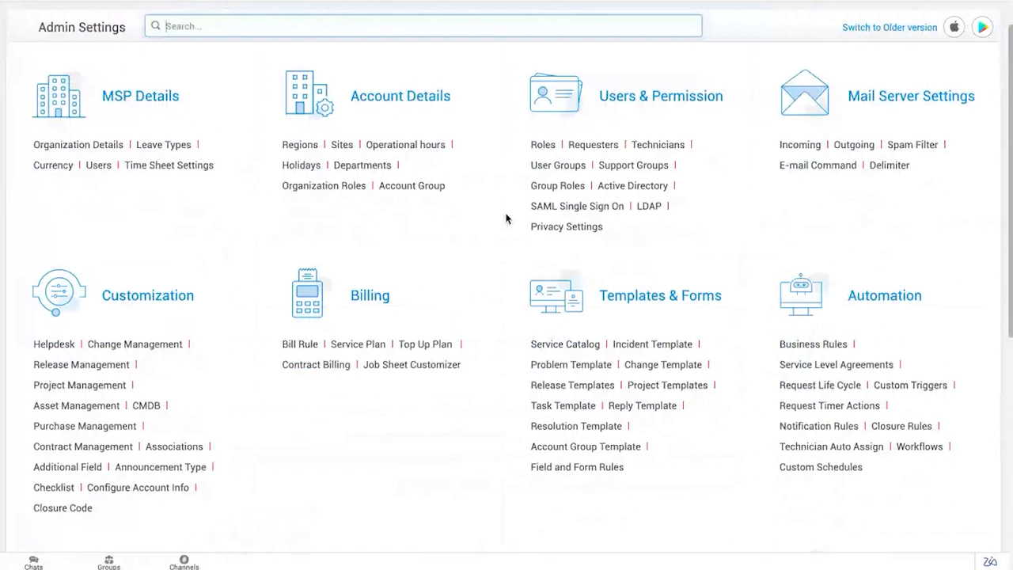
pyautogui.scroll(-1, 507, 220)
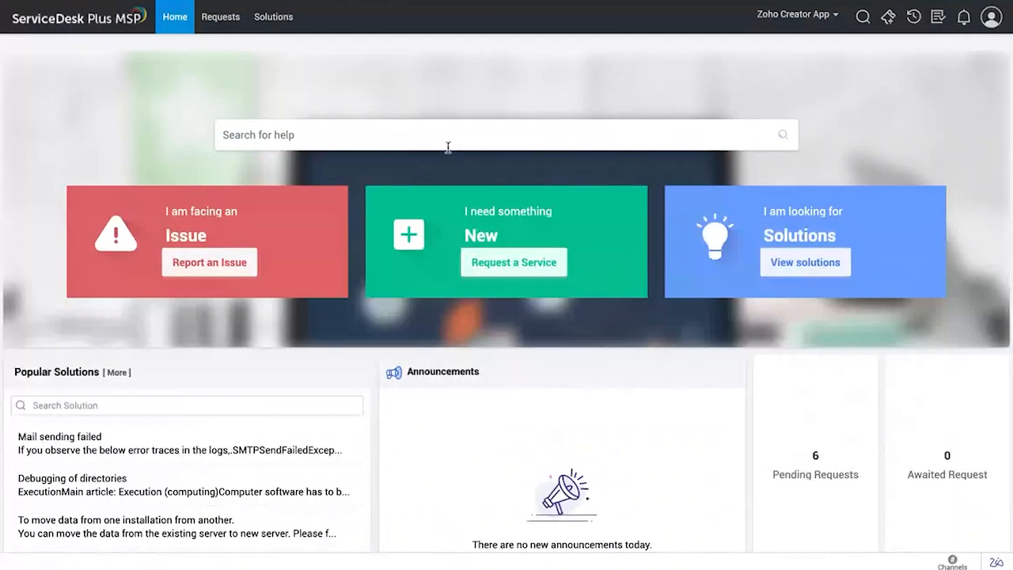
# - Open the service catalog from the requester portal's option for requesting a new service
pyautogui.click(522, 263)
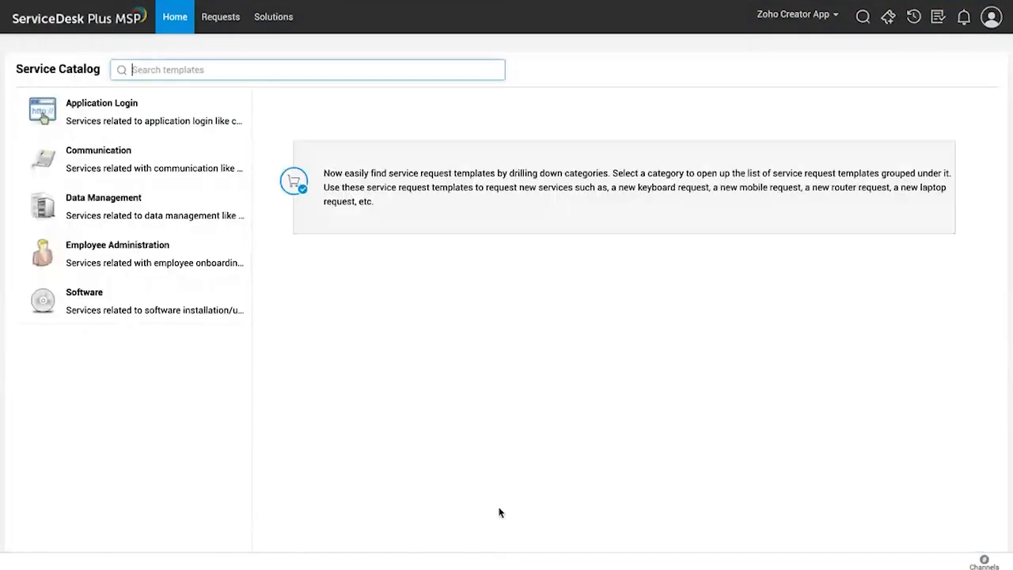
pyautogui.moveTo(17, 69); pyautogui.dragTo(100, 70)
pyautogui.click(98, 70)
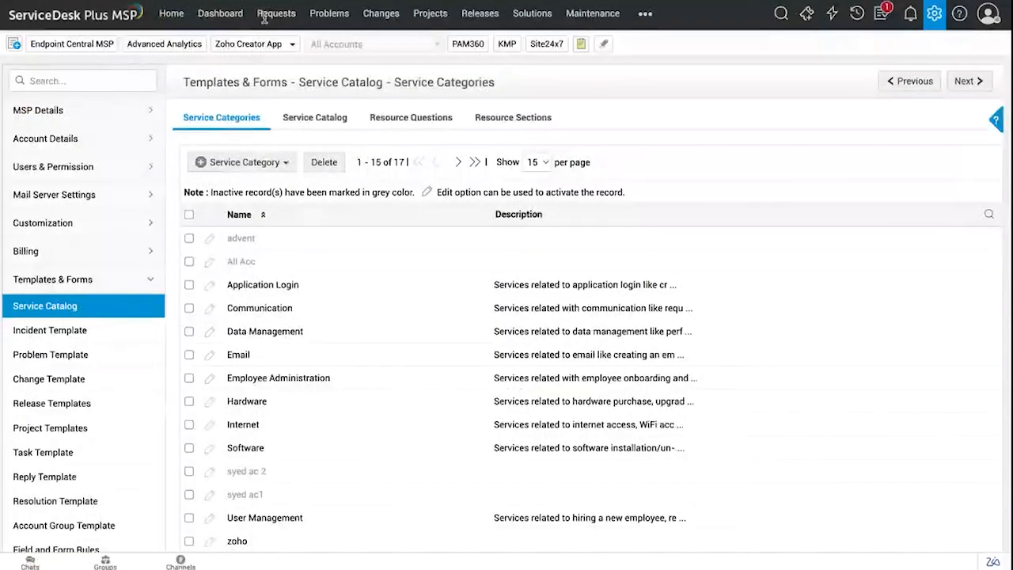
# - Review the service templates under Application Login and Communication in the admin service catalog
pyautogui.click(314, 116)
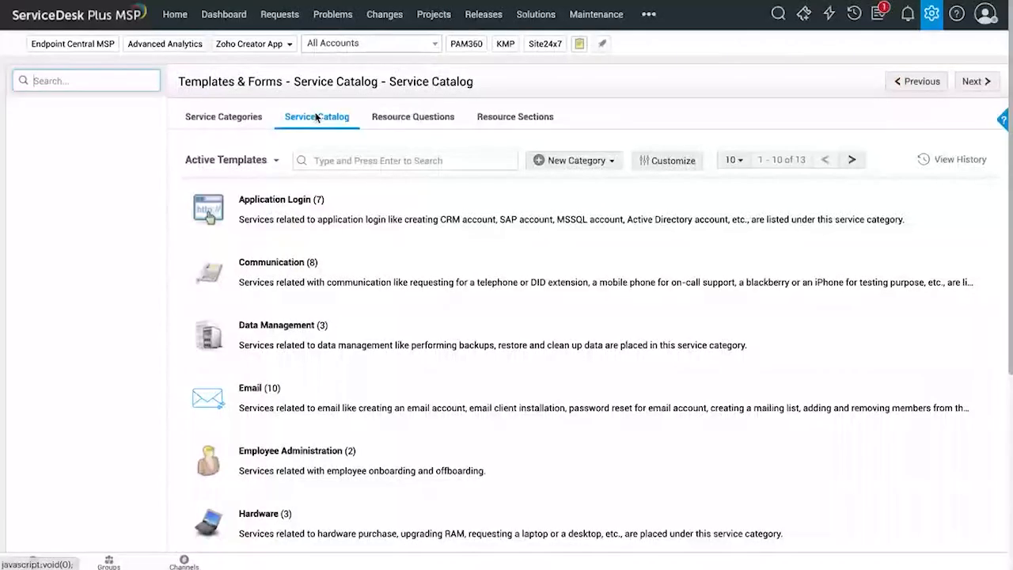
pyautogui.moveTo(245, 212)
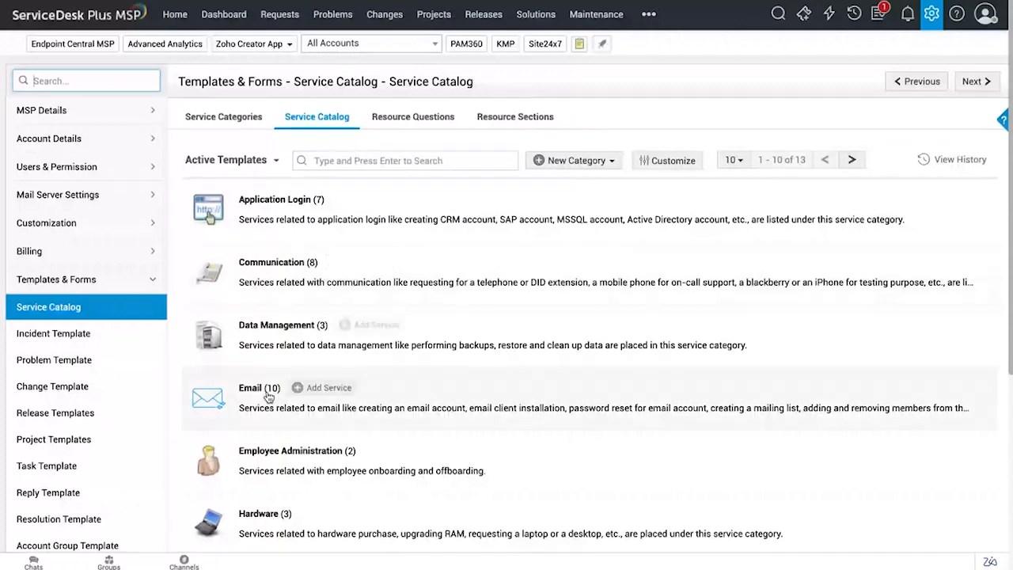
pyautogui.click(224, 118)
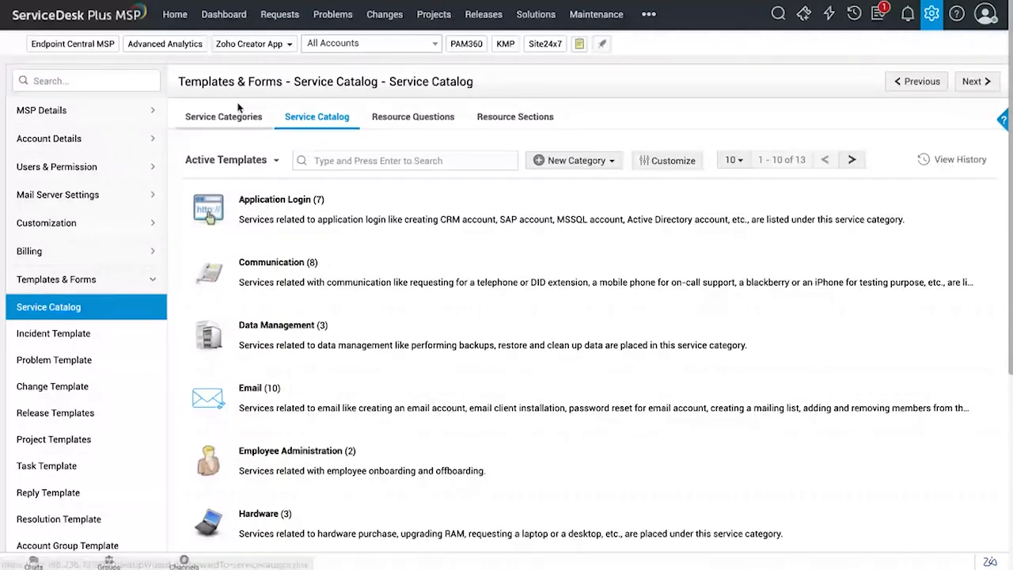
pyautogui.click(328, 119)
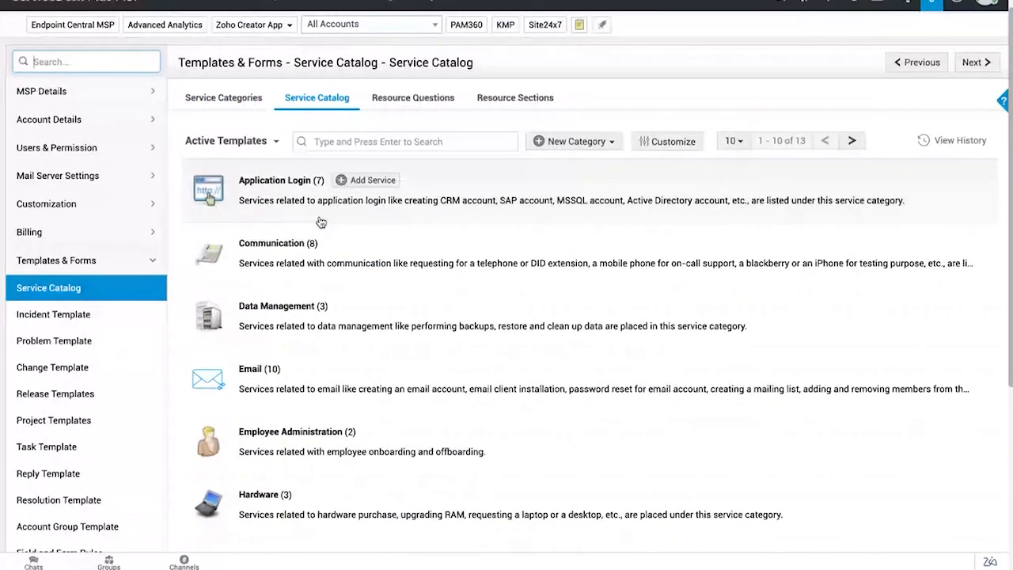
pyautogui.click(320, 219)
pyautogui.scroll(-1, 417, 106)
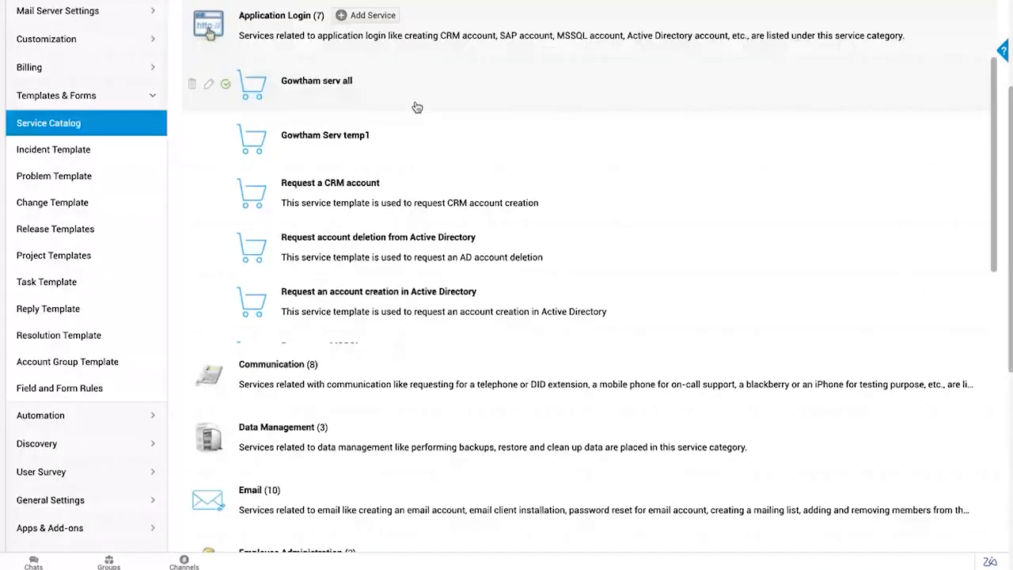
pyautogui.click(411, 374)
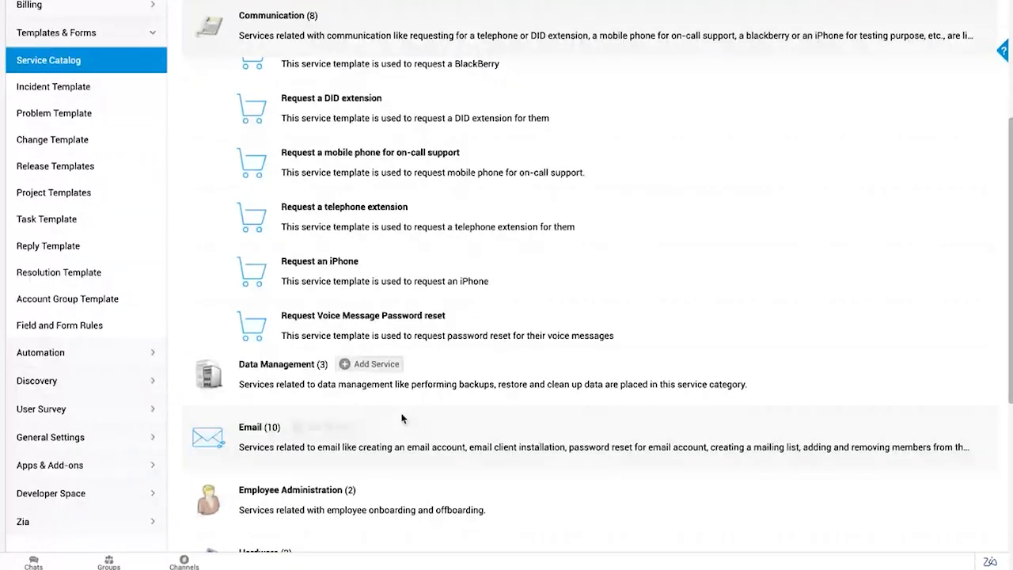
# - Expand the Employee Administration category in the service catalog and start a new service template in it
pyautogui.scroll(-3, 402, 418)
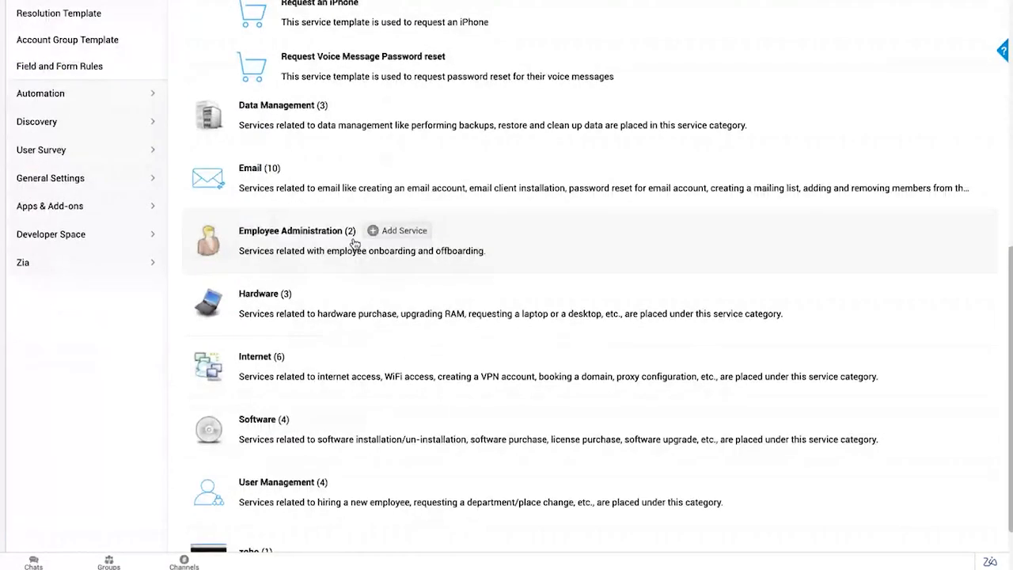
pyautogui.click(354, 243)
pyautogui.scroll(1, 354, 259)
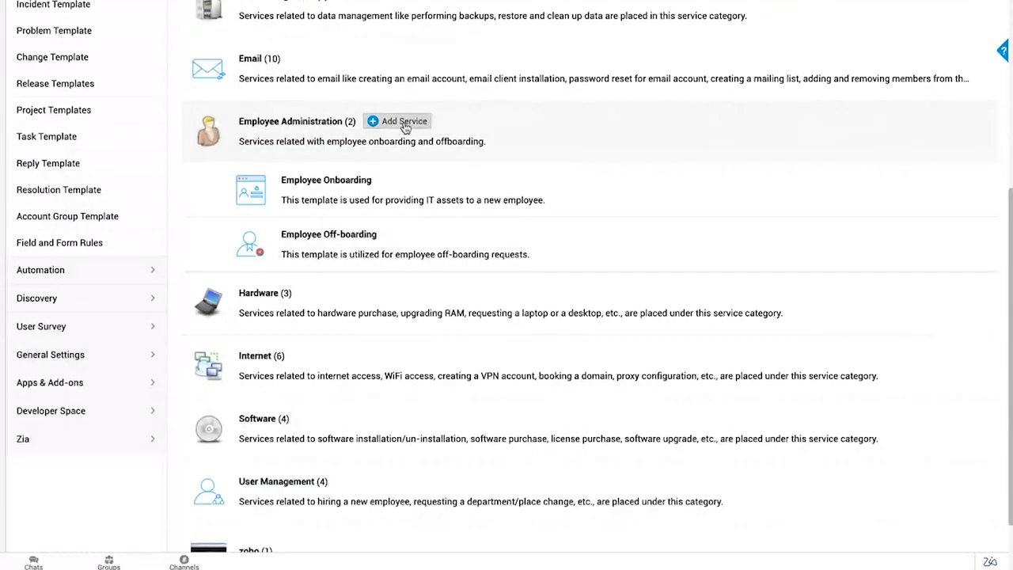
pyautogui.click(405, 123)
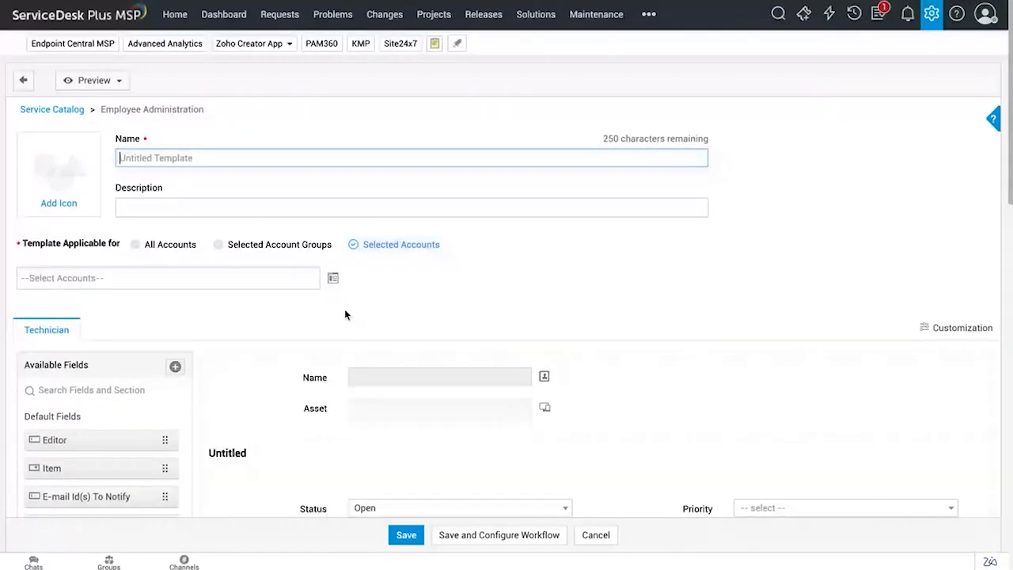
# - Examine the blank service template's fields, Resource Info and Cost Details sections, and return to the service catalog without saving
pyautogui.scroll(-7, 345, 311)
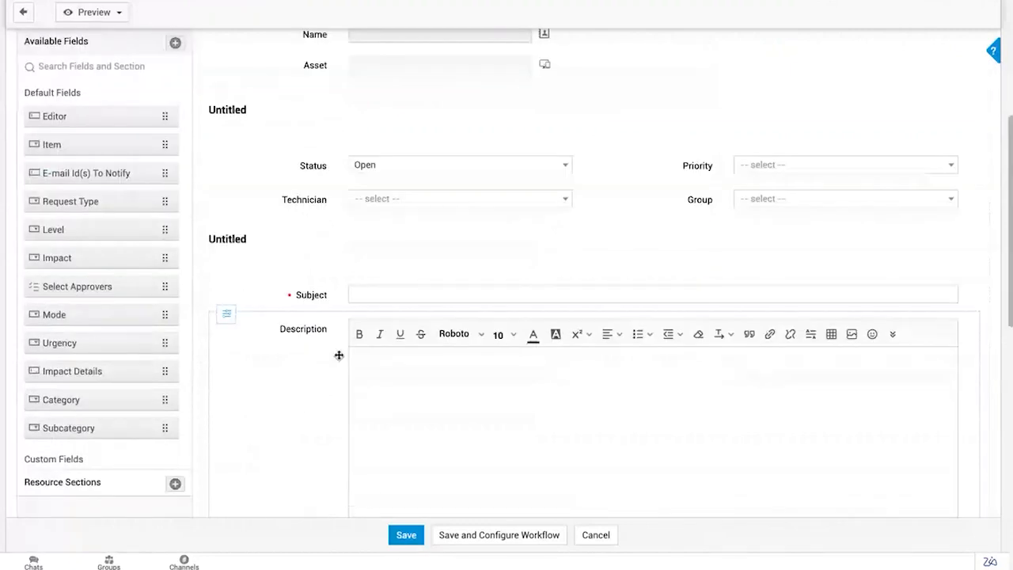
pyautogui.scroll(-2, 415, 143)
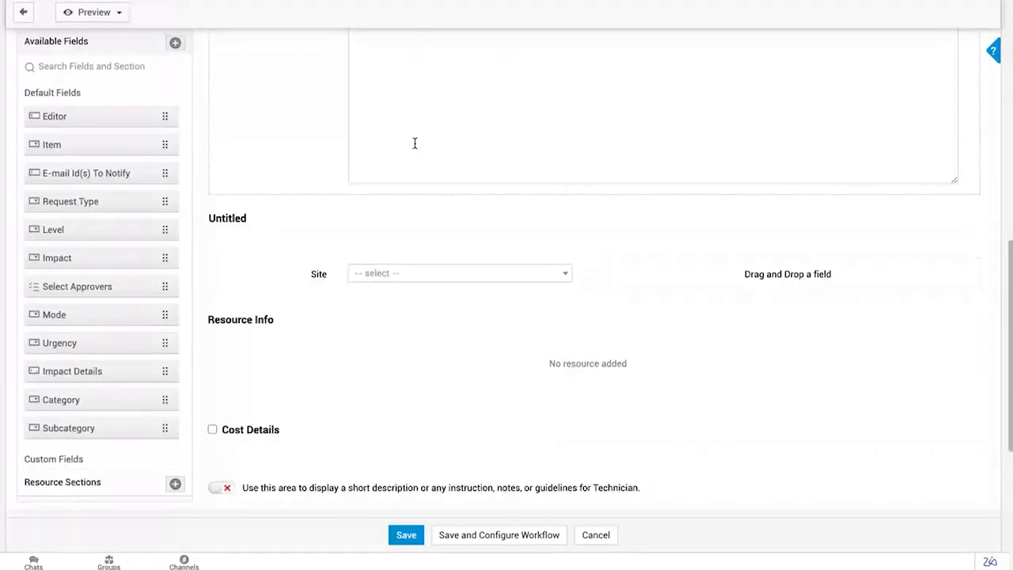
pyautogui.scroll(-5, 415, 143)
pyautogui.scroll(7, 426, 119)
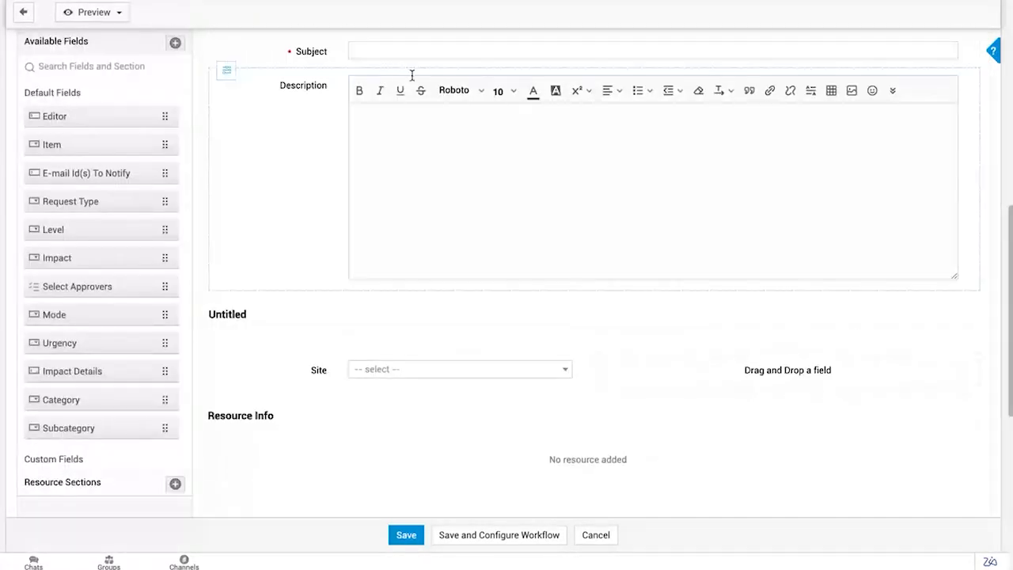
pyautogui.scroll(-3, 424, 238)
pyautogui.moveTo(206, 174); pyautogui.dragTo(242, 176)
pyautogui.click(277, 184)
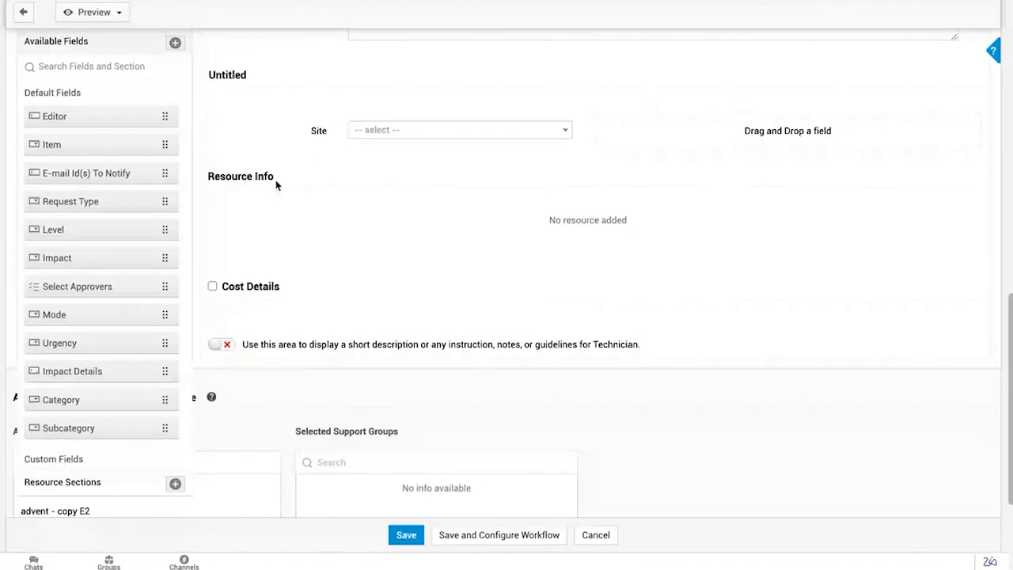
pyautogui.click(24, 13)
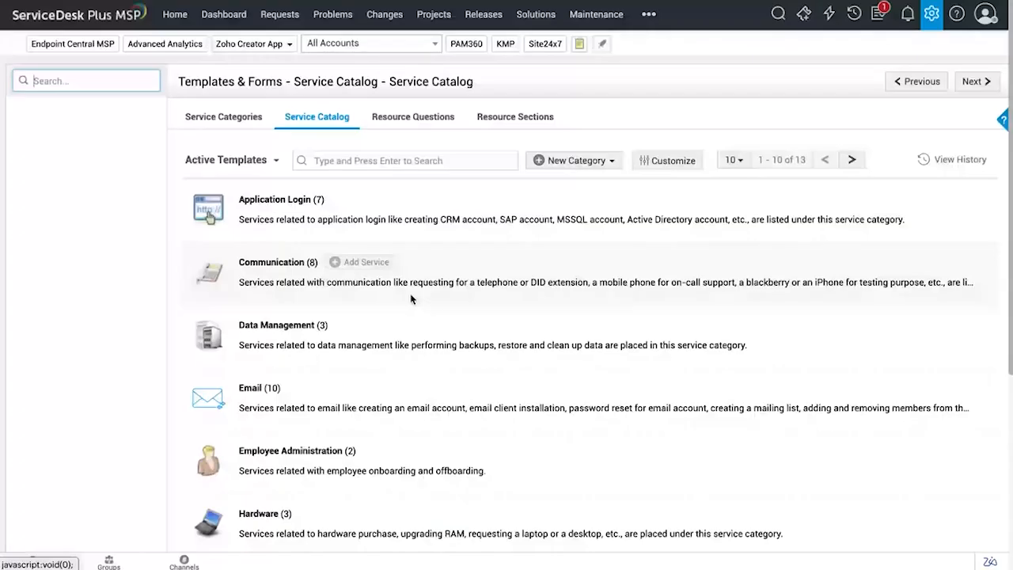
# - Open the Employee Onboarding template from the Employee Administration category
pyautogui.scroll(-3, 435, 320)
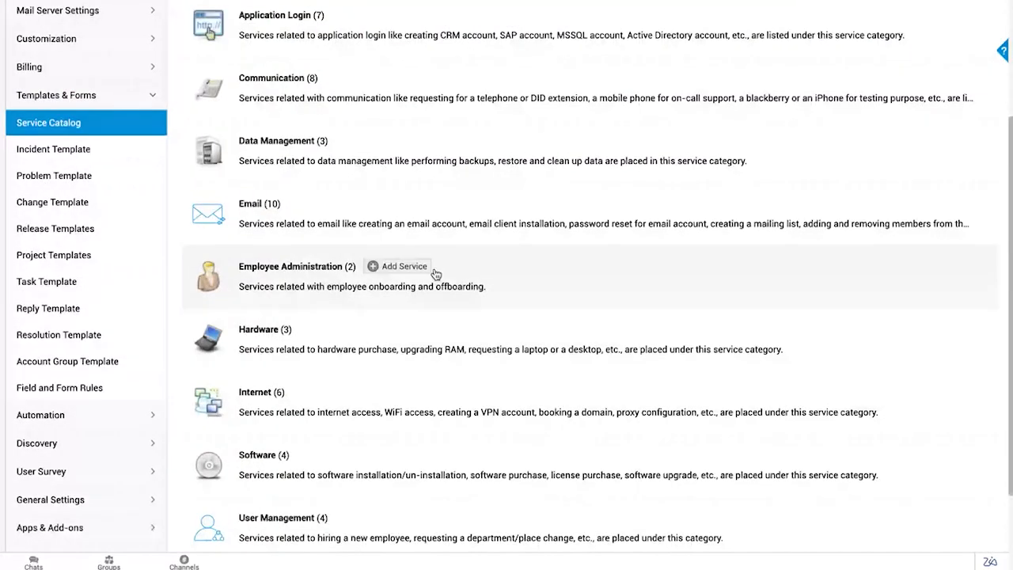
pyautogui.click(435, 274)
pyautogui.scroll(-4, 419, 285)
pyautogui.click(329, 99)
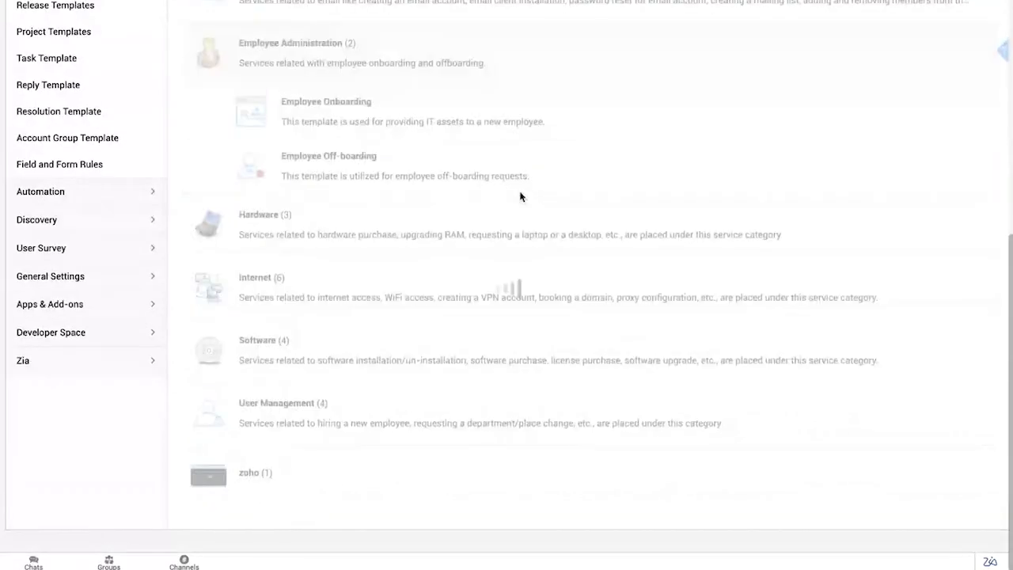
# - Review the Employee Onboarding template's applicable accounts, technician form fields and Resource Info sections
pyautogui.scroll(3, 522, 198)
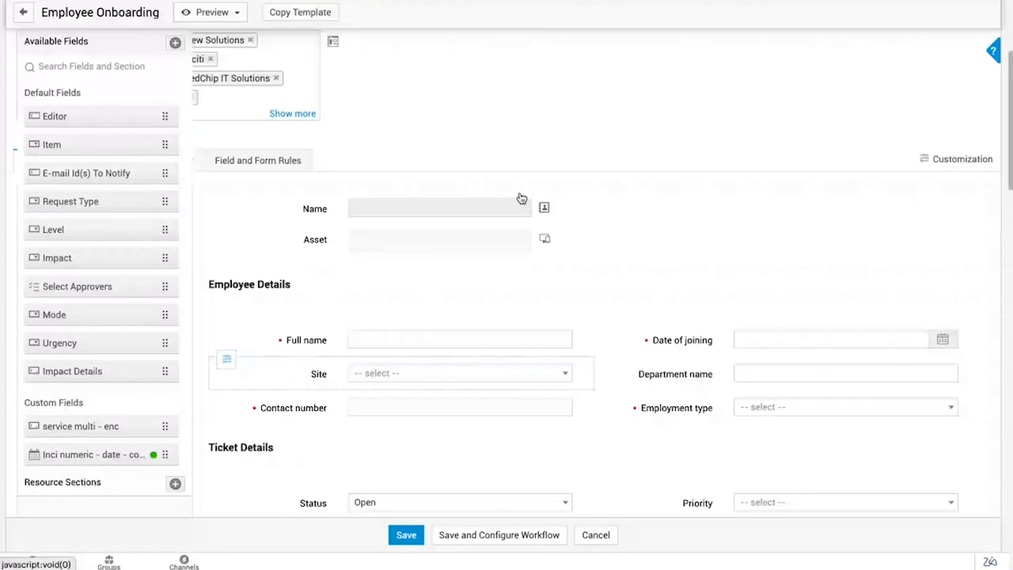
pyautogui.scroll(3, 521, 198)
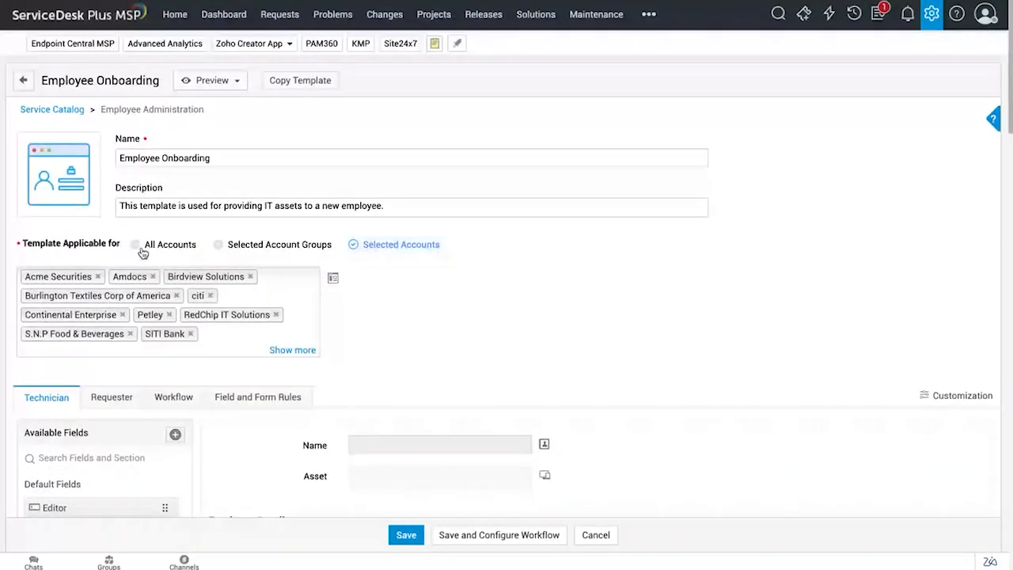
pyautogui.scroll(-3, 263, 329)
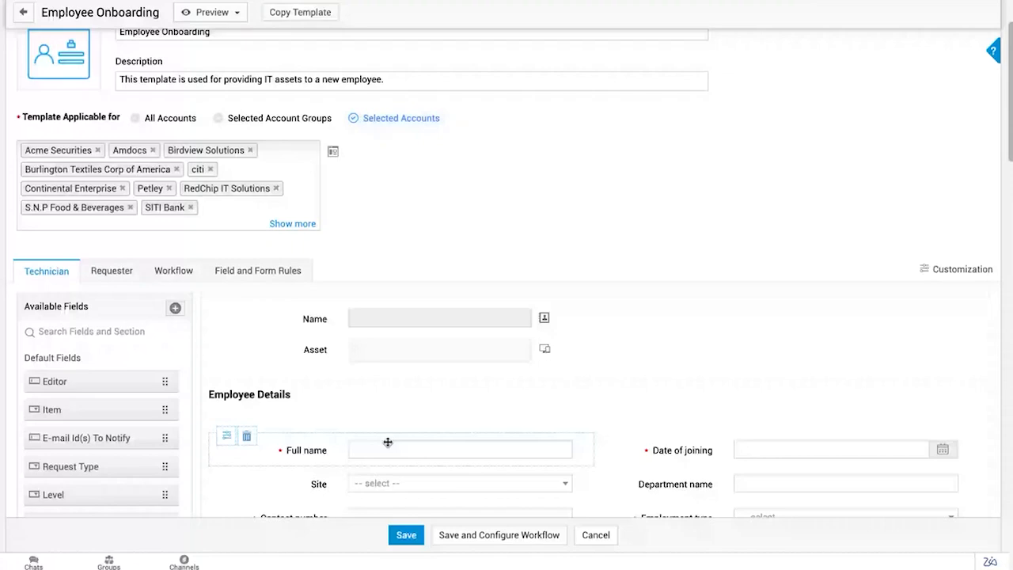
pyautogui.scroll(-5, 396, 237)
pyautogui.scroll(1, 589, 412)
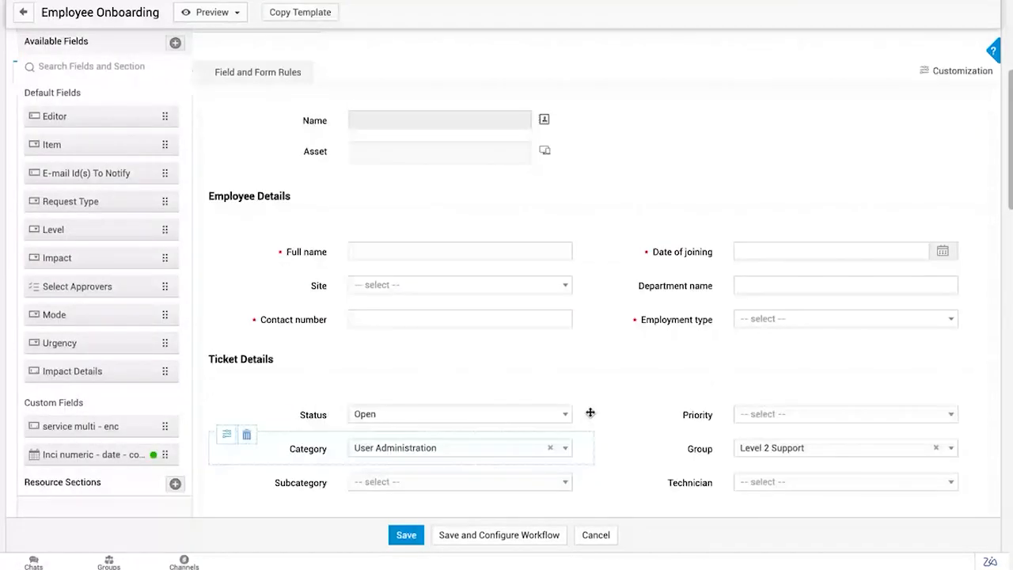
pyautogui.scroll(4, 111, 293)
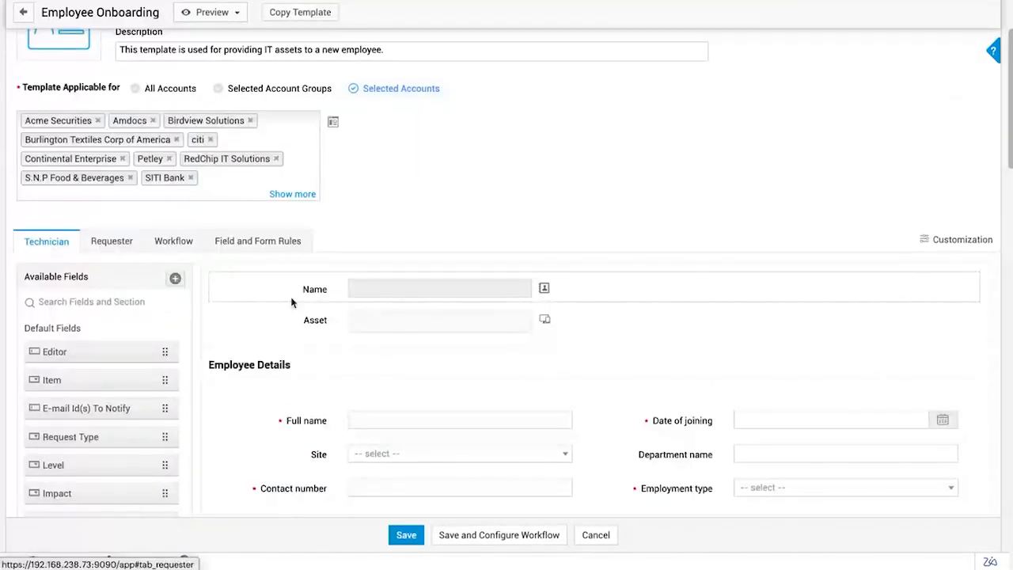
pyautogui.scroll(-10, 390, 515)
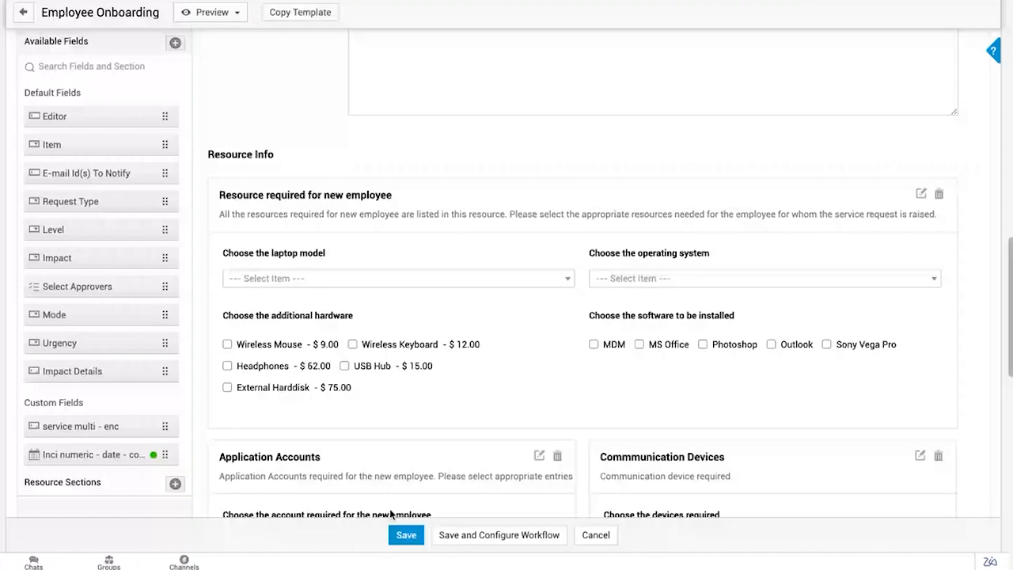
pyautogui.scroll(-5, 389, 508)
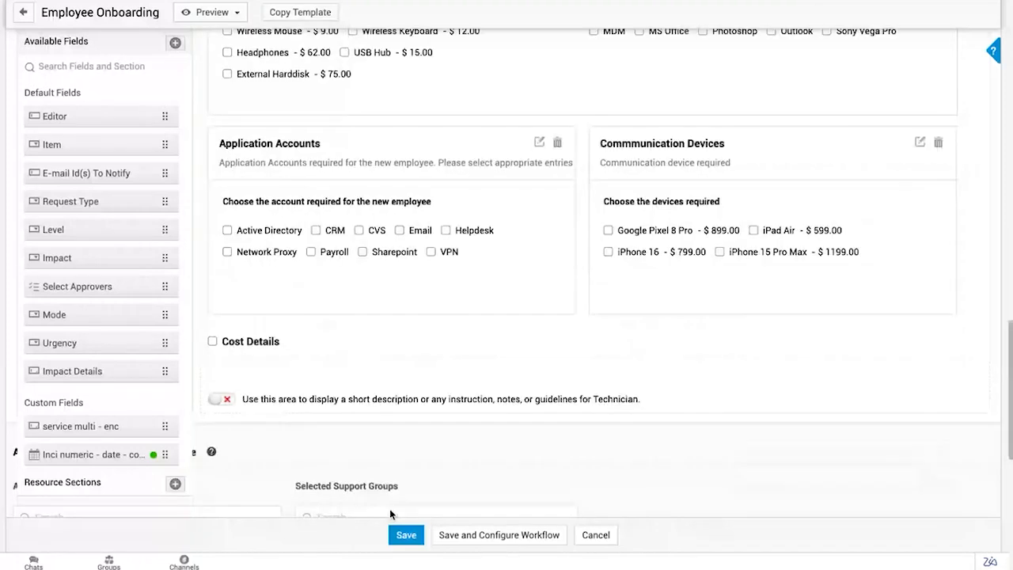
pyautogui.scroll(15, 390, 508)
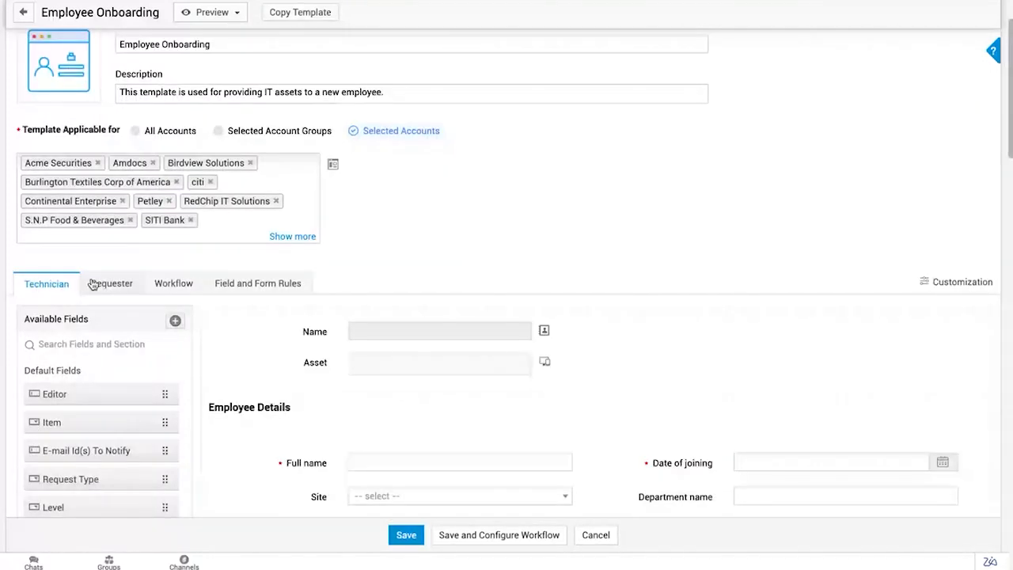
# - Display the new section and field types that can be added to the technician form and look through them
pyautogui.click(175, 320)
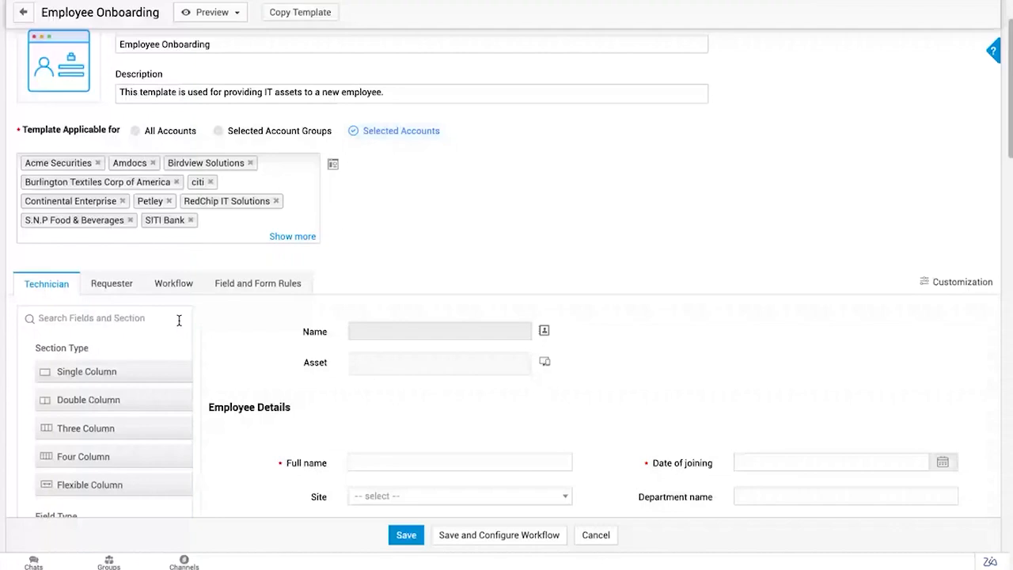
pyautogui.scroll(-2, 139, 462)
pyautogui.scroll(4, 140, 463)
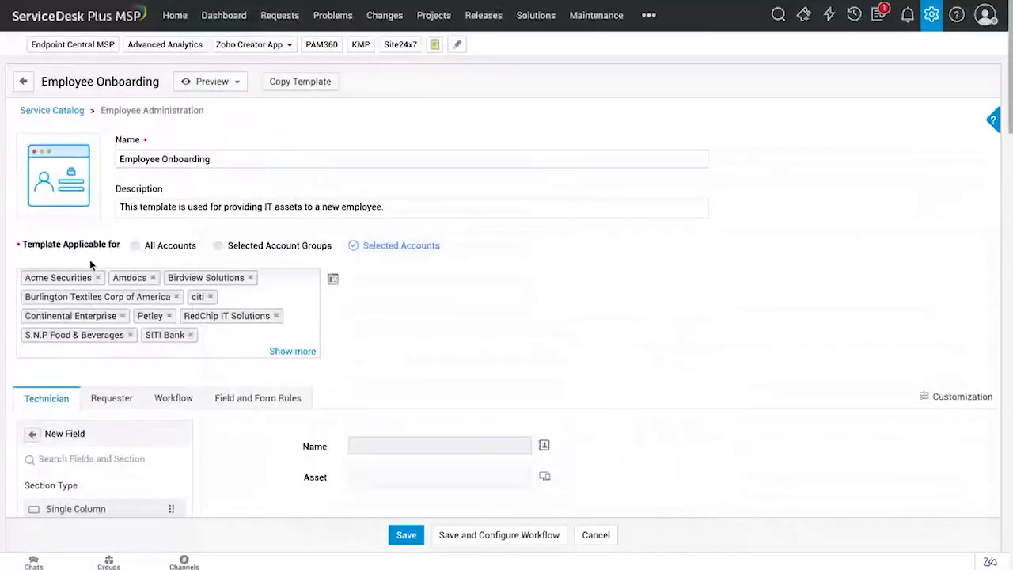
pyautogui.scroll(-5, 90, 265)
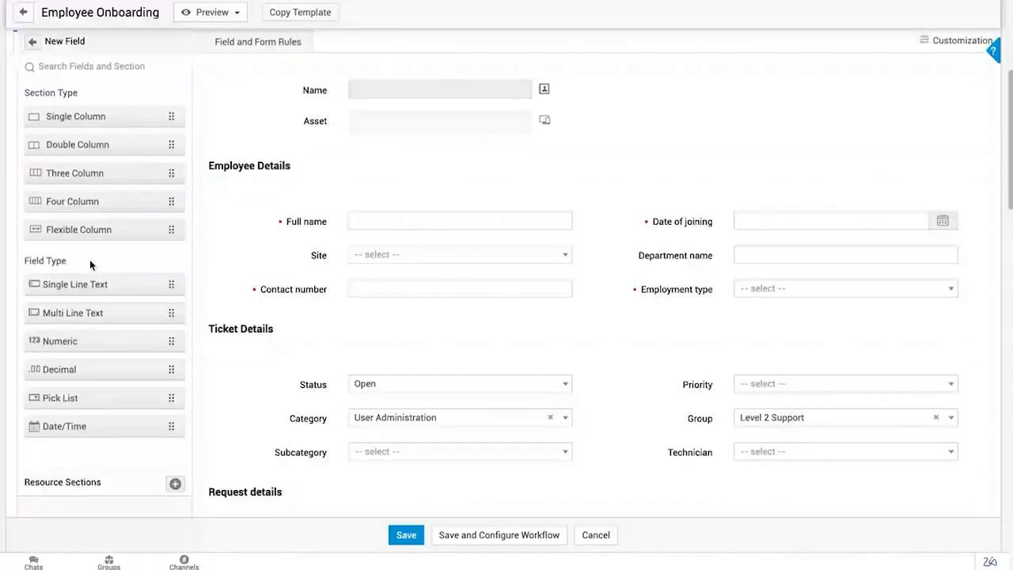
pyautogui.scroll(-2, 89, 265)
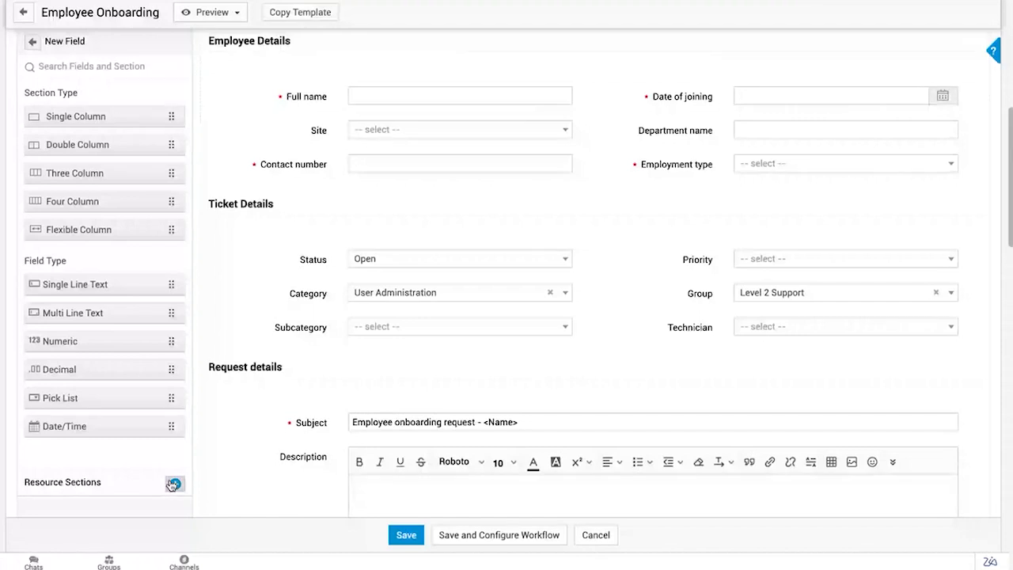
# - Start a new resource section, add the existing question Choose the desktop model, and check its answer options
pyautogui.click(173, 484)
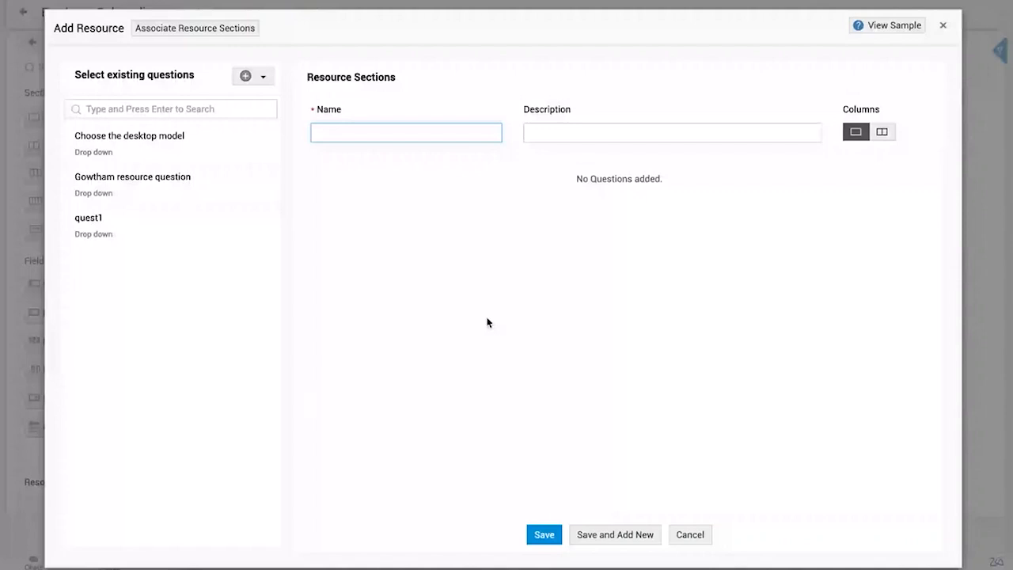
pyautogui.click(205, 148)
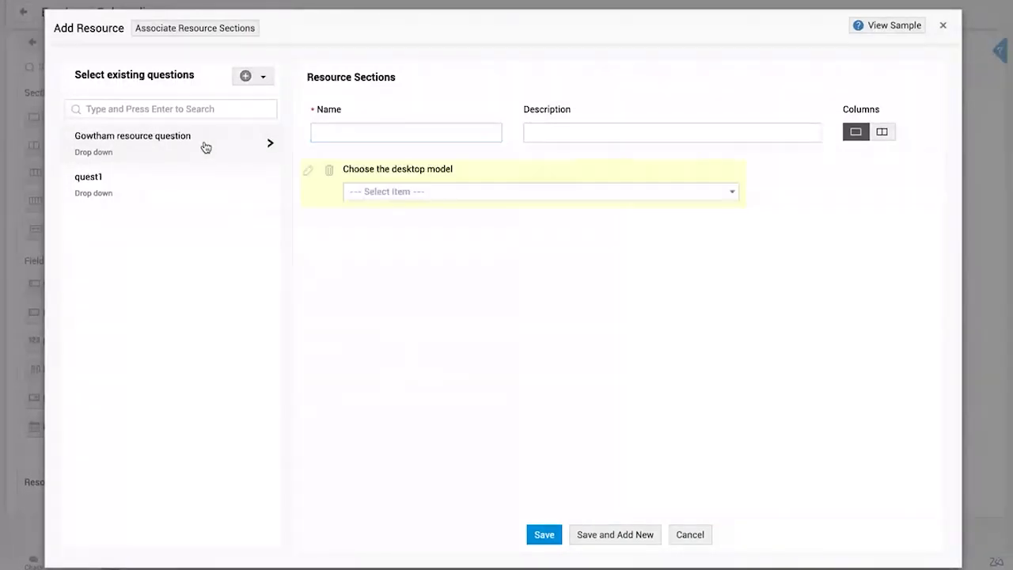
pyautogui.click(376, 197)
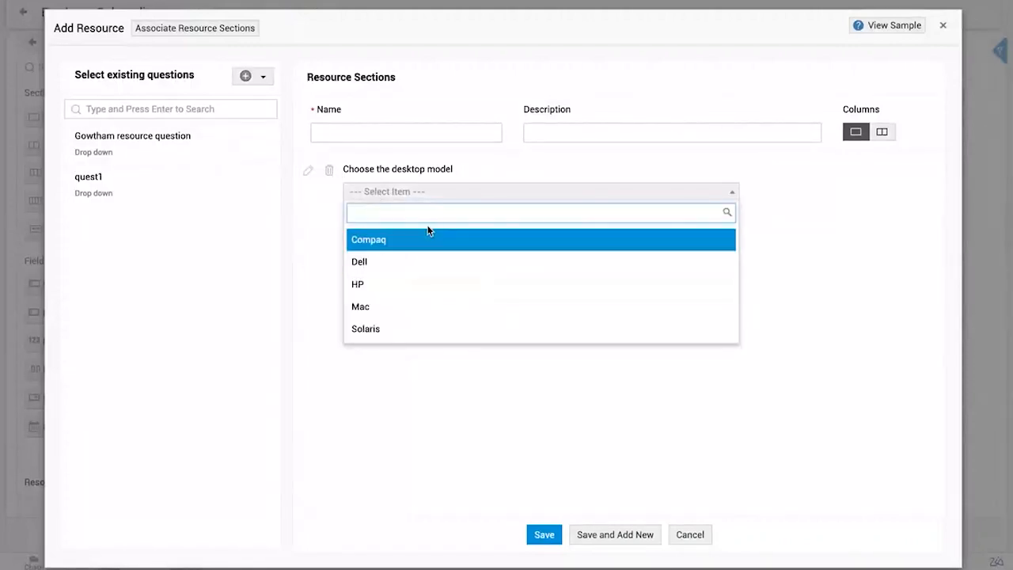
pyautogui.click(362, 152)
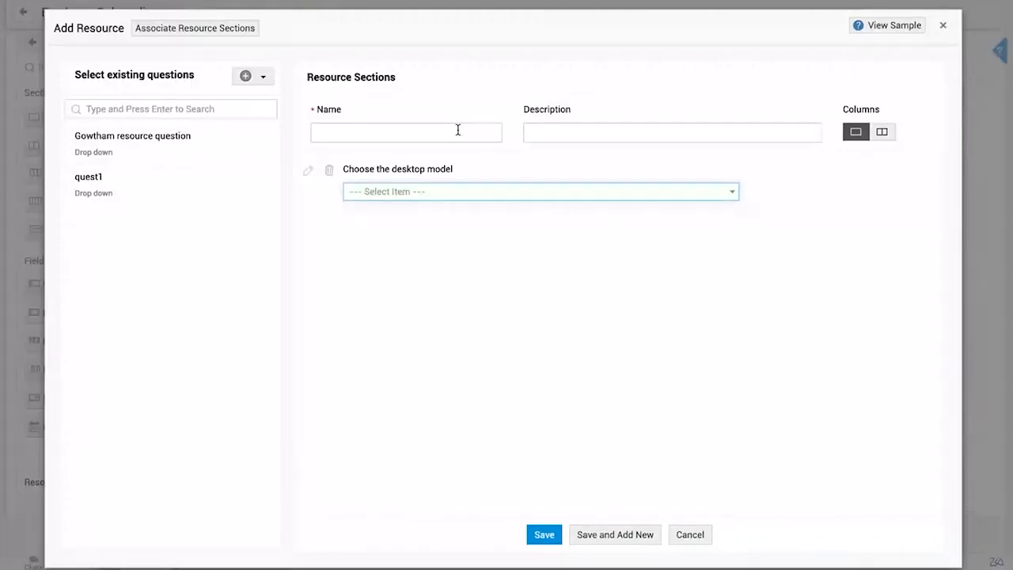
# - Select Compaq as the desktop model and add the next existing question, then discard the new resource section
pyautogui.click(502, 193)
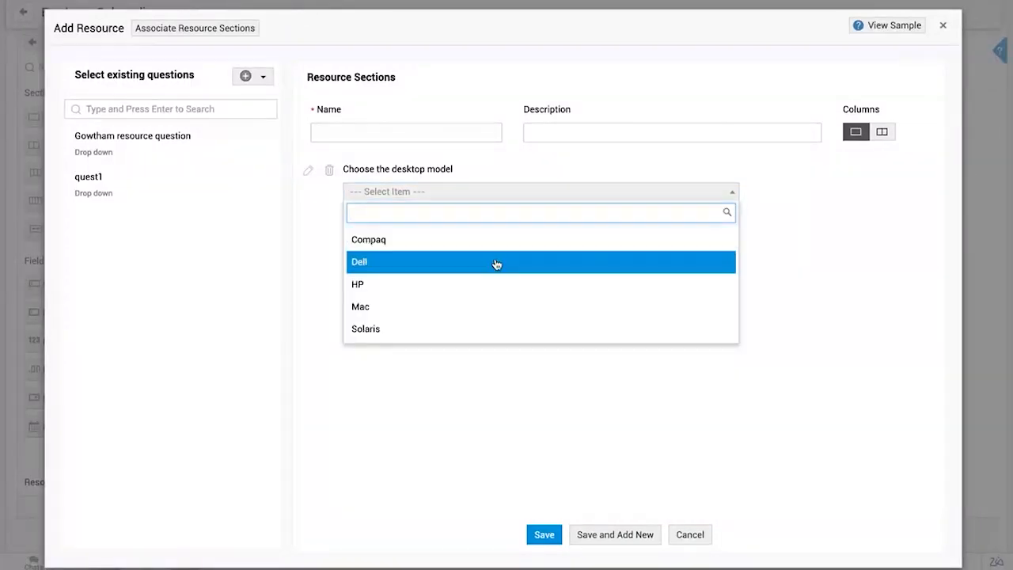
pyautogui.click(449, 249)
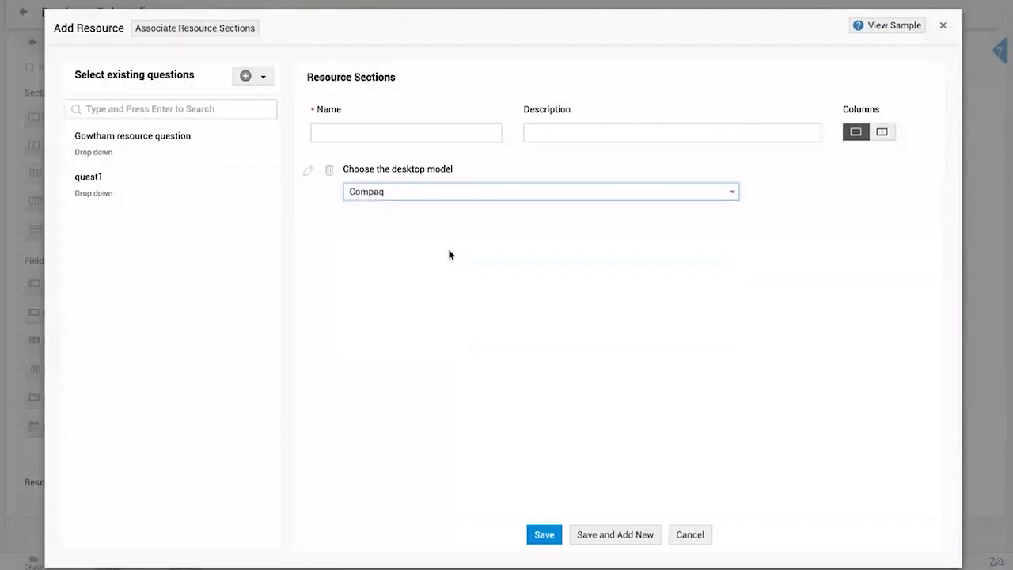
pyautogui.click(456, 197)
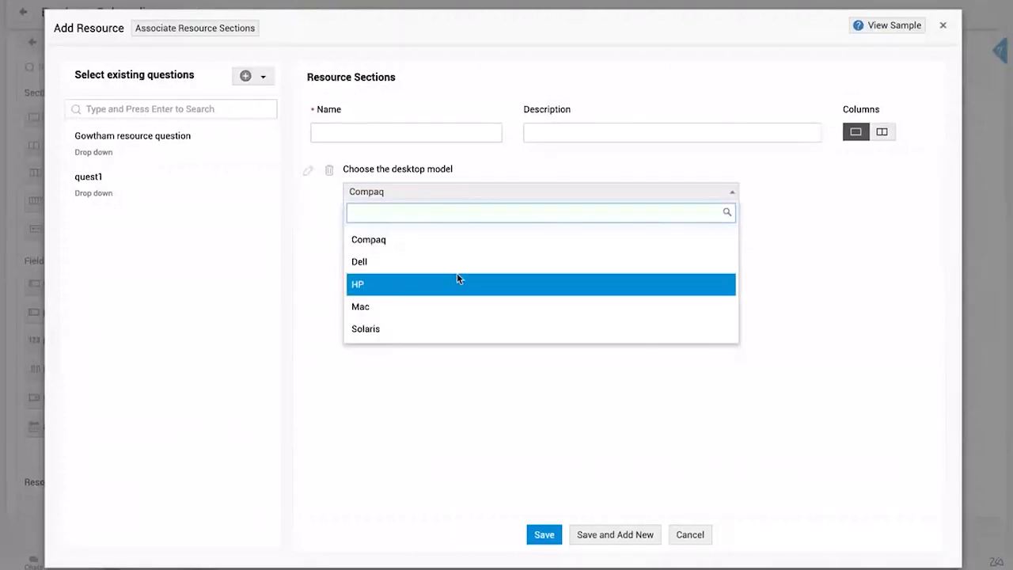
pyautogui.click(163, 148)
pyautogui.click(160, 141)
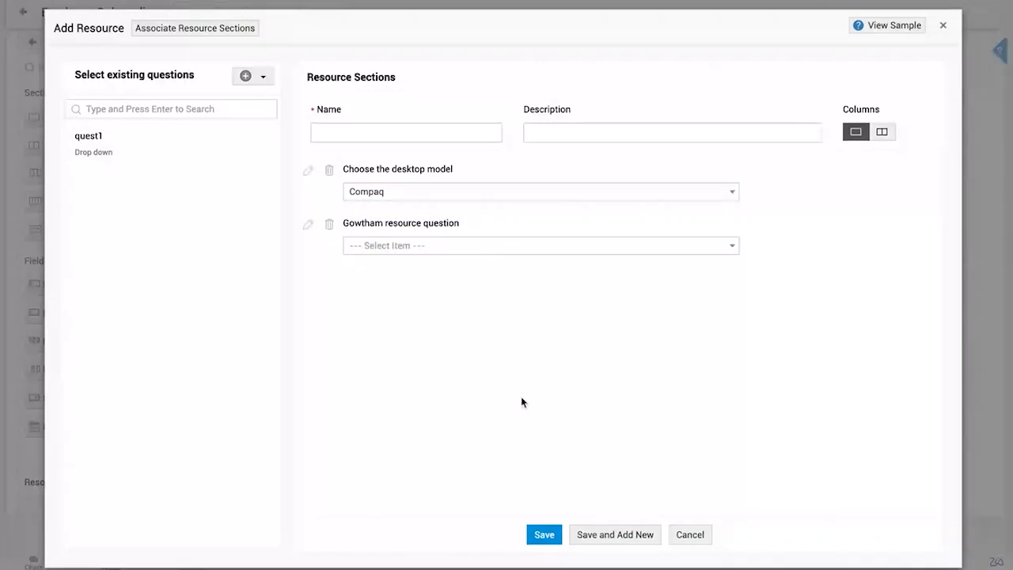
pyautogui.click(679, 536)
pyautogui.click(489, 309)
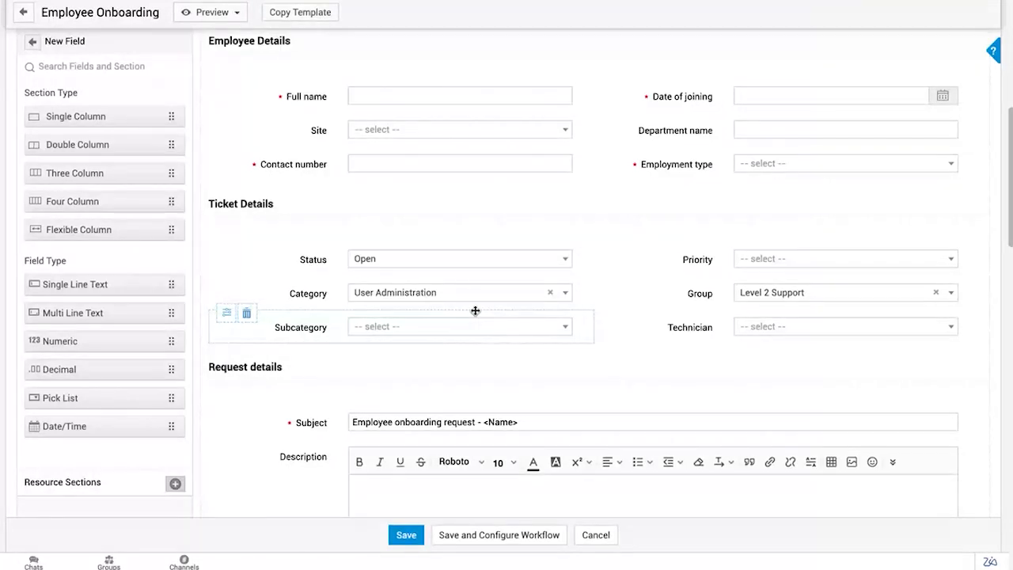
# - Review the requester version of the Employee Onboarding form, including its available fields and request details
pyautogui.scroll(5, 414, 199)
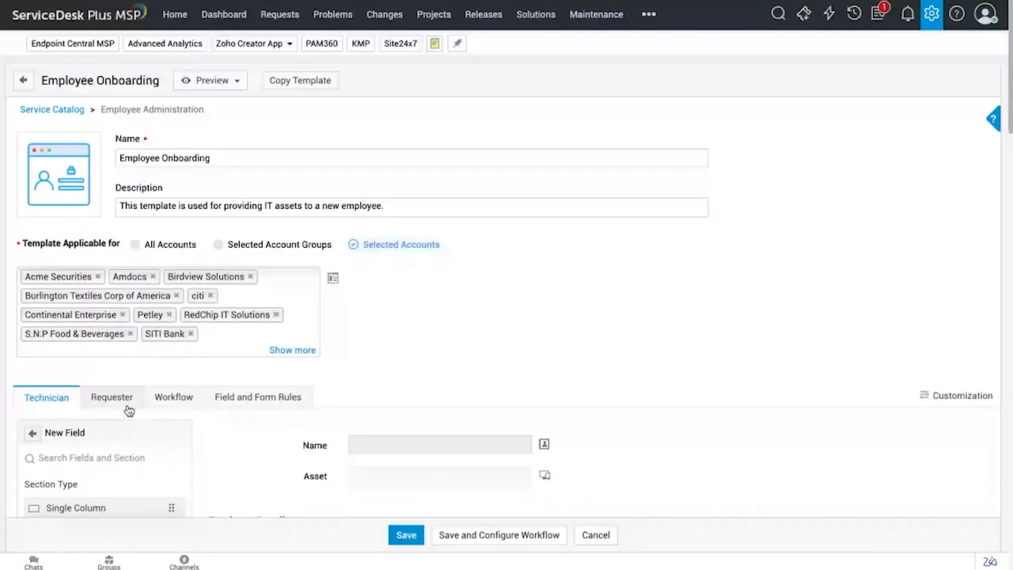
pyautogui.click(113, 398)
pyautogui.scroll(-4, 310, 316)
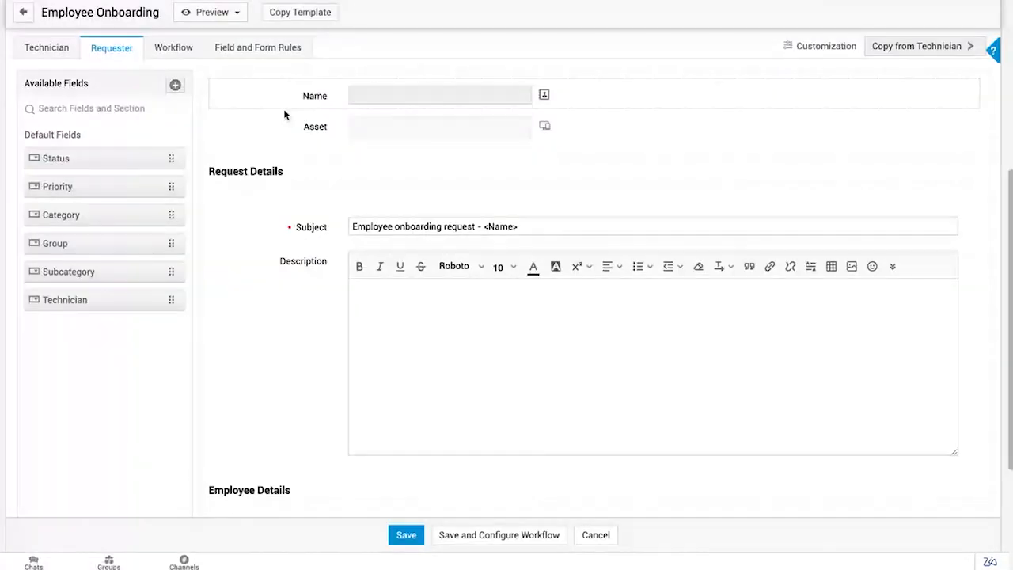
pyautogui.scroll(-2, 310, 263)
pyautogui.scroll(4, 310, 264)
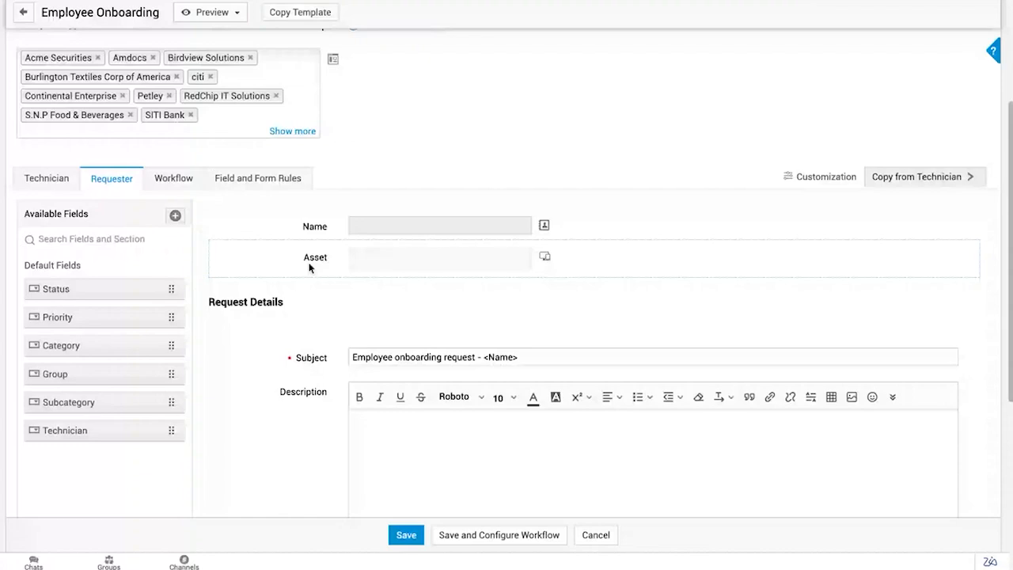
# - Show the Employee Onboarding template's workflow configuration and review its approval levels, approval settings and associated SLAs
pyautogui.click(174, 178)
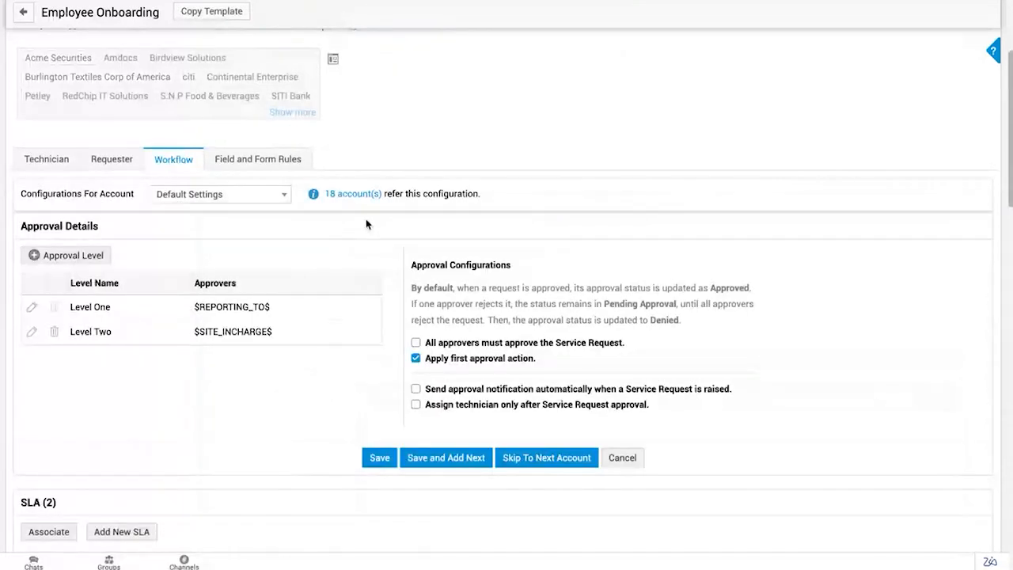
pyautogui.scroll(-2, 430, 317)
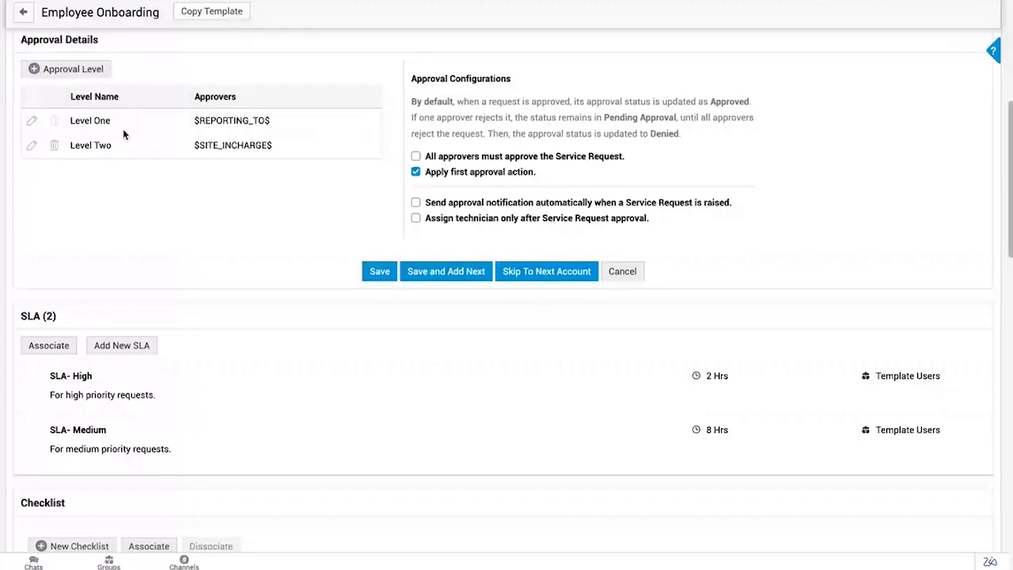
pyautogui.scroll(-1, 108, 144)
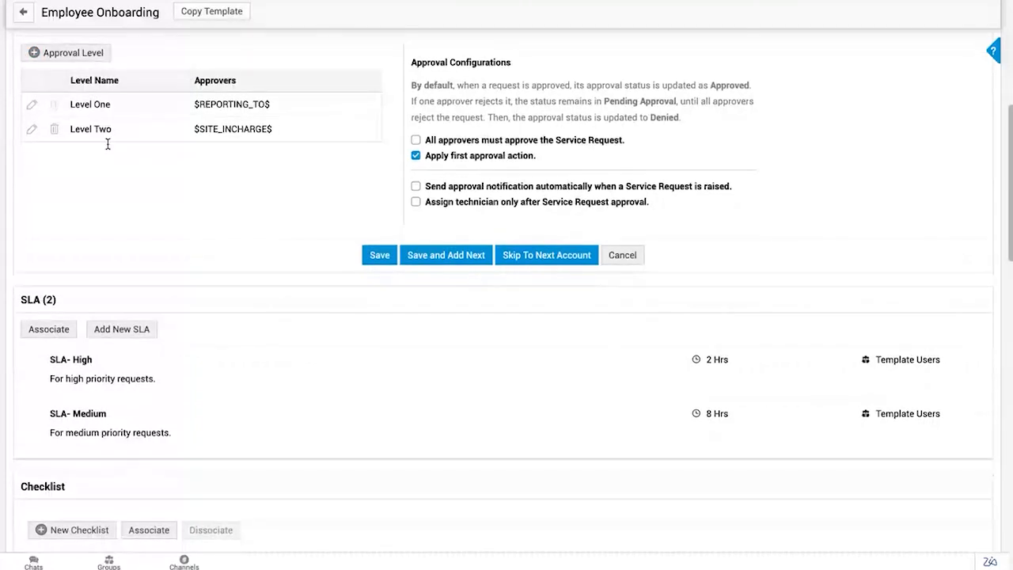
pyautogui.scroll(-2, 238, 214)
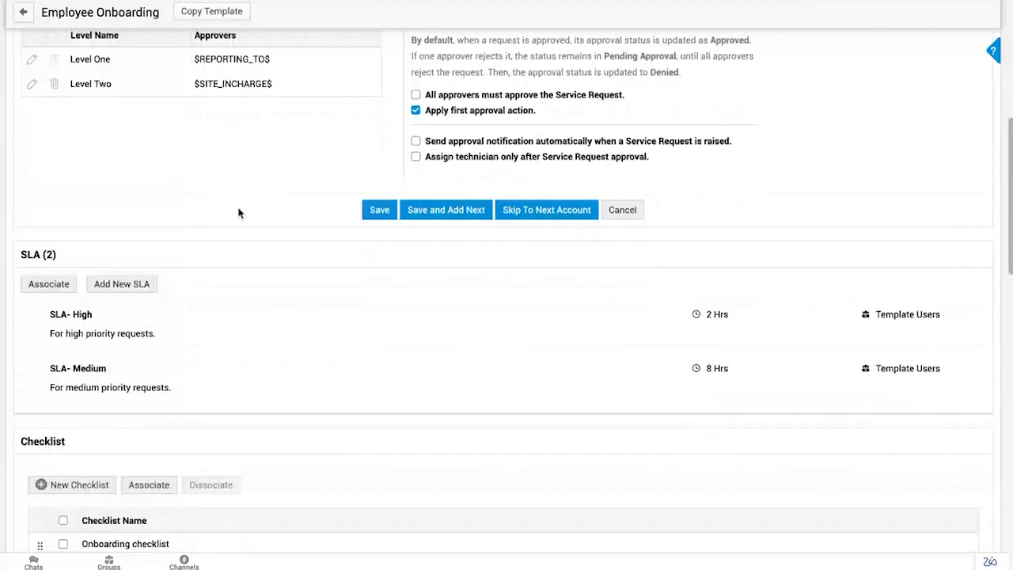
pyautogui.scroll(-2, 236, 229)
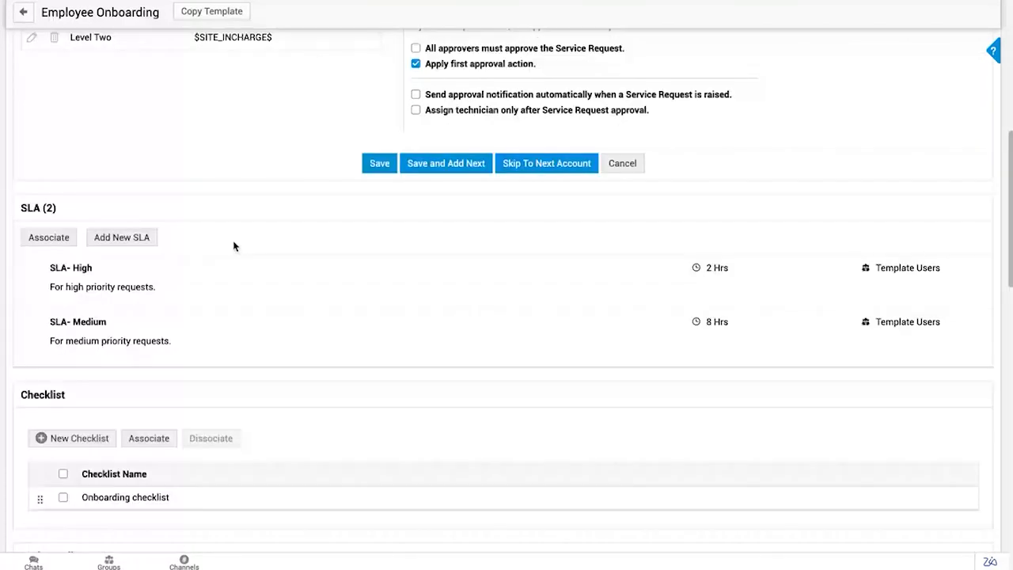
pyautogui.scroll(-2, 233, 246)
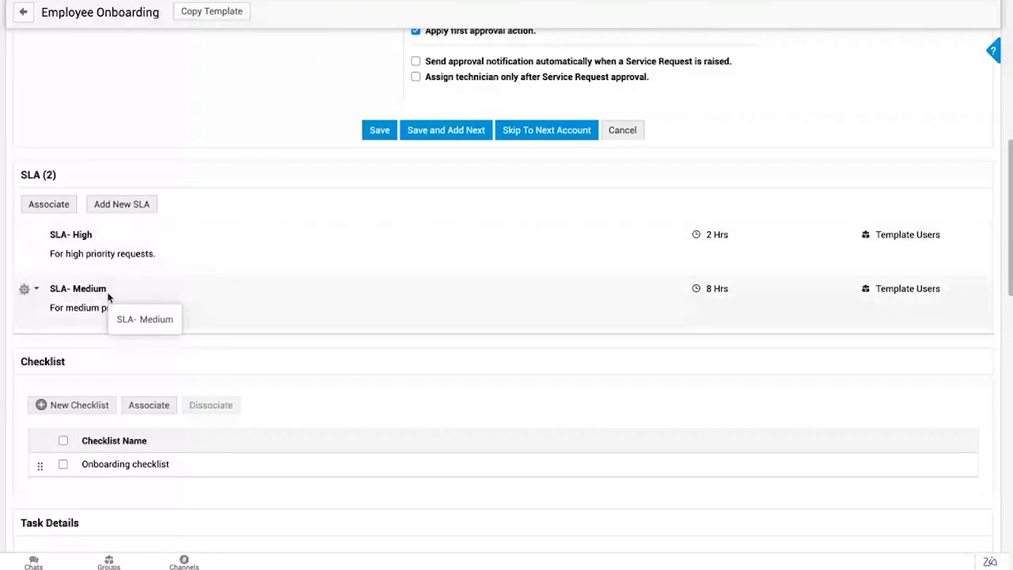
pyautogui.scroll(-3, 108, 297)
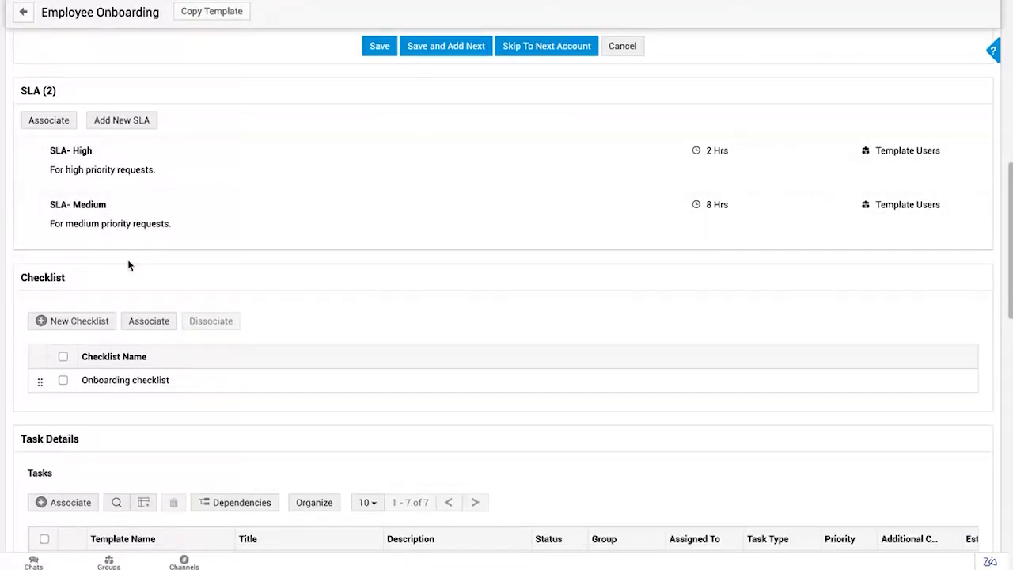
# - Examine the checklist and task details associated with the onboarding workflow, then return to the approval details
pyautogui.scroll(-1, 70, 381)
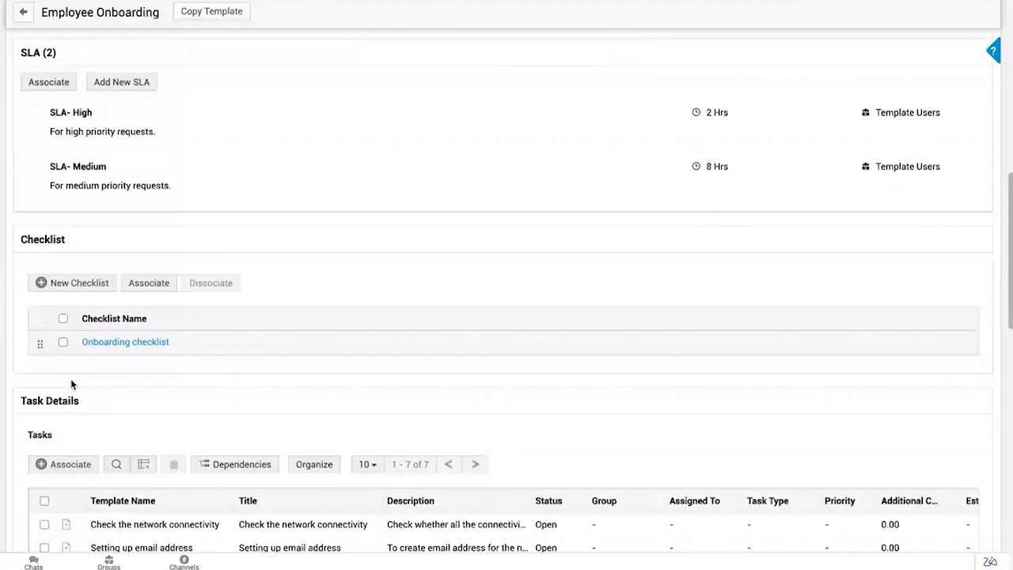
pyautogui.scroll(-1, 71, 385)
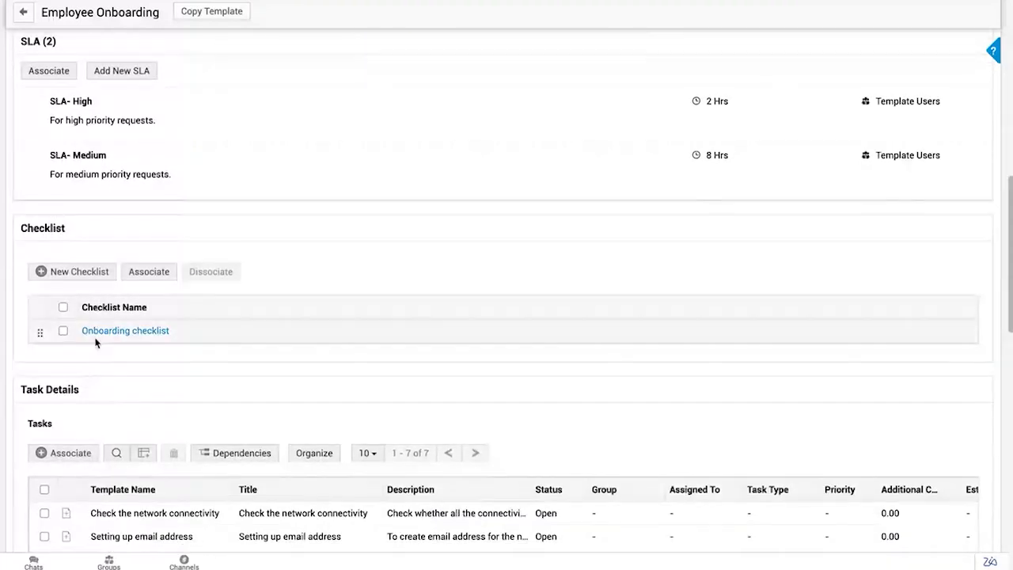
pyautogui.scroll(-1, 121, 348)
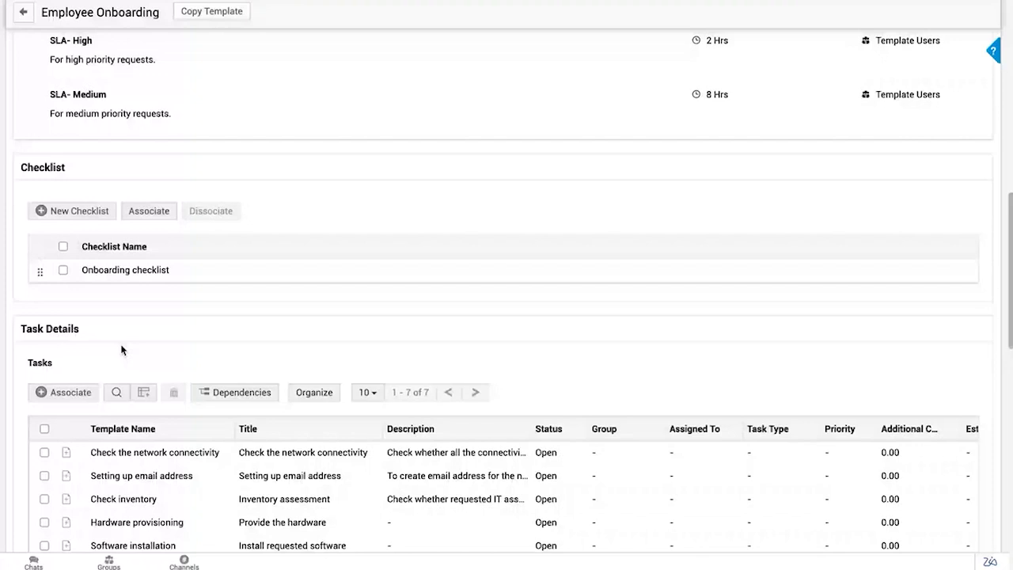
pyautogui.scroll(-1, 121, 349)
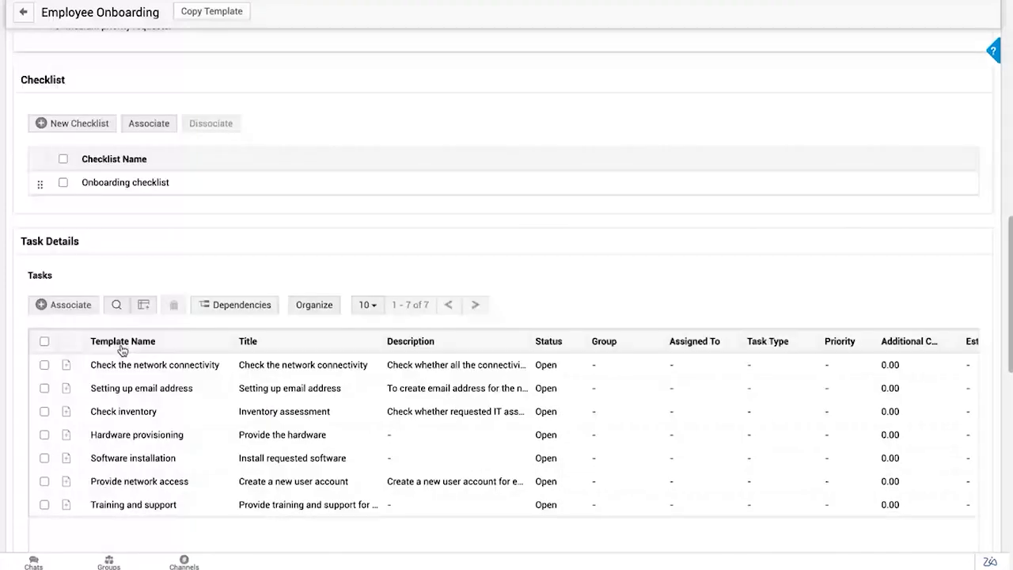
pyautogui.scroll(-1, 123, 349)
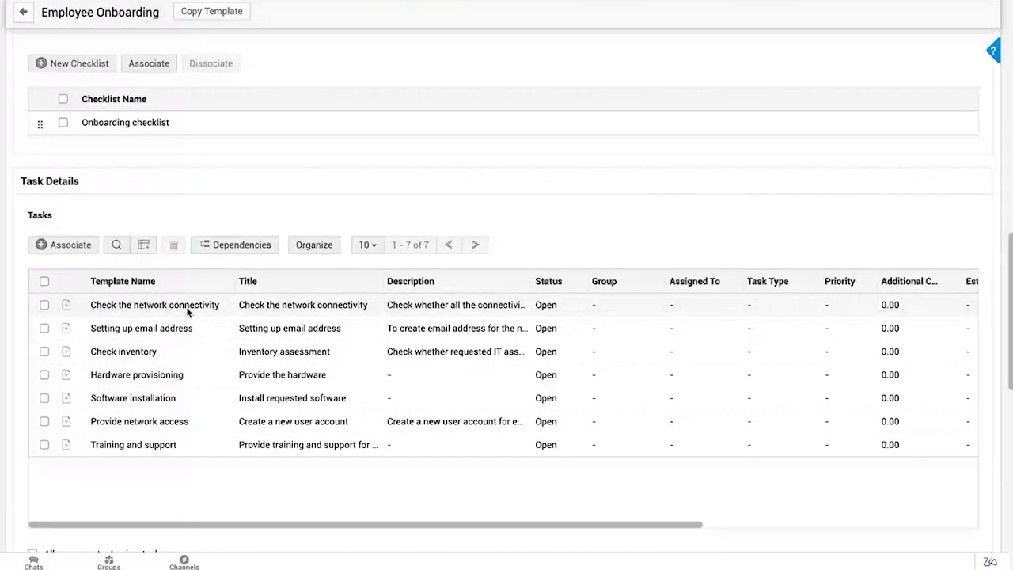
pyautogui.scroll(5, 187, 311)
pyautogui.scroll(4, 188, 312)
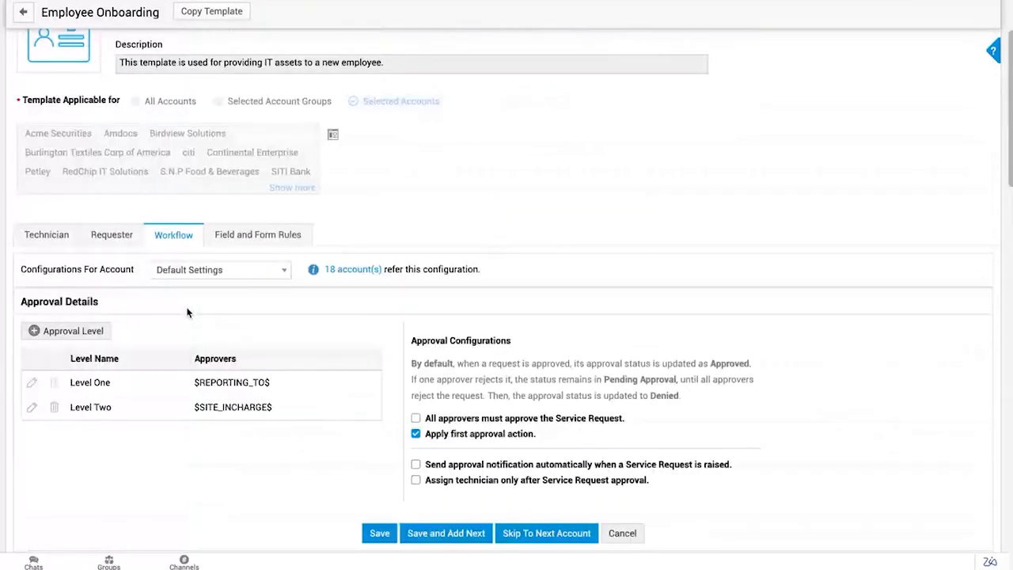
# - Examine the Employee Onboarding template's approval workflow and On Form Load rules, then return to the service catalog
pyautogui.scroll(2, 267, 314)
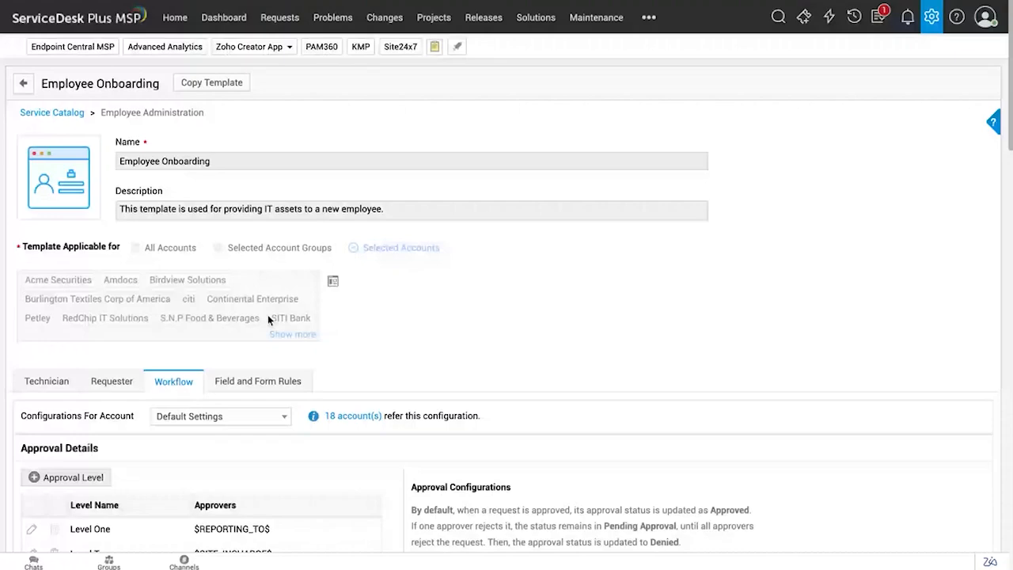
pyautogui.scroll(-4, 217, 175)
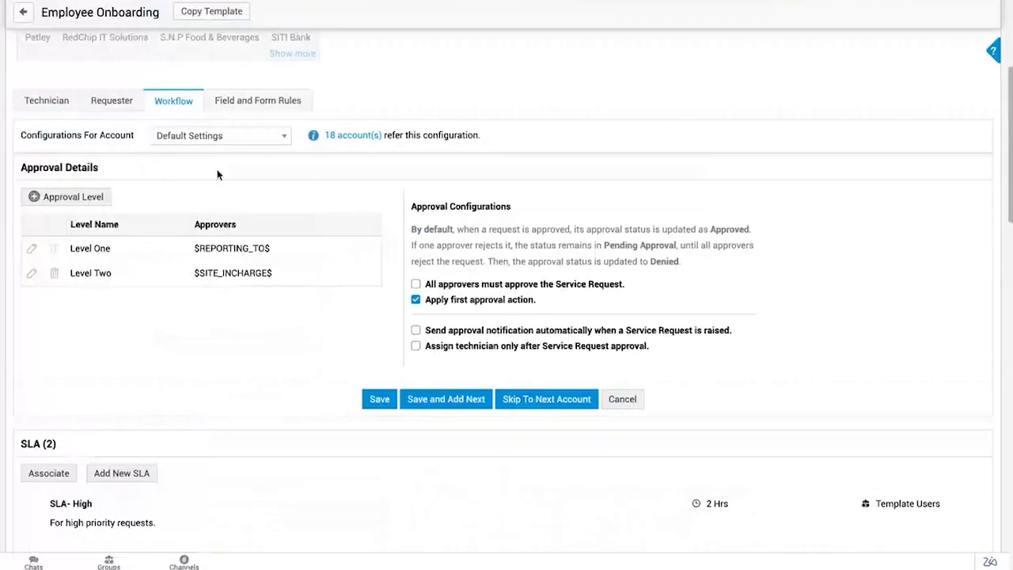
pyautogui.click(232, 114)
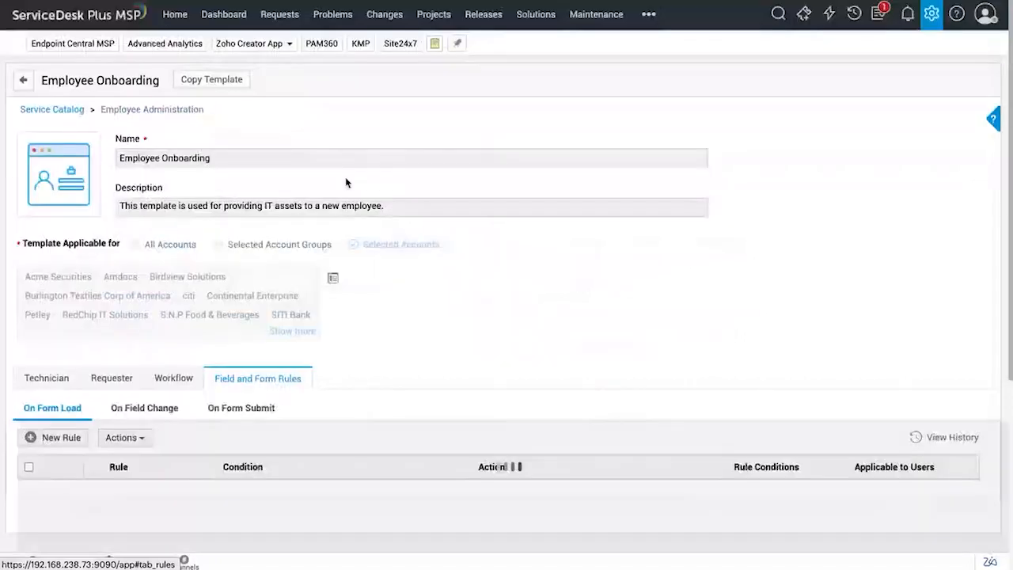
pyautogui.scroll(-3, 346, 268)
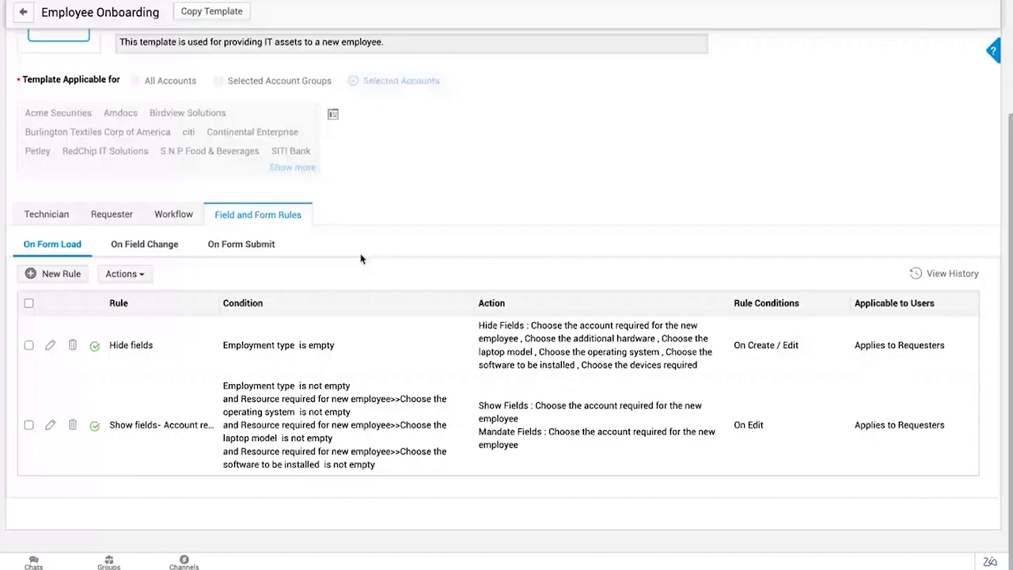
pyautogui.scroll(3, 361, 259)
pyautogui.click(25, 82)
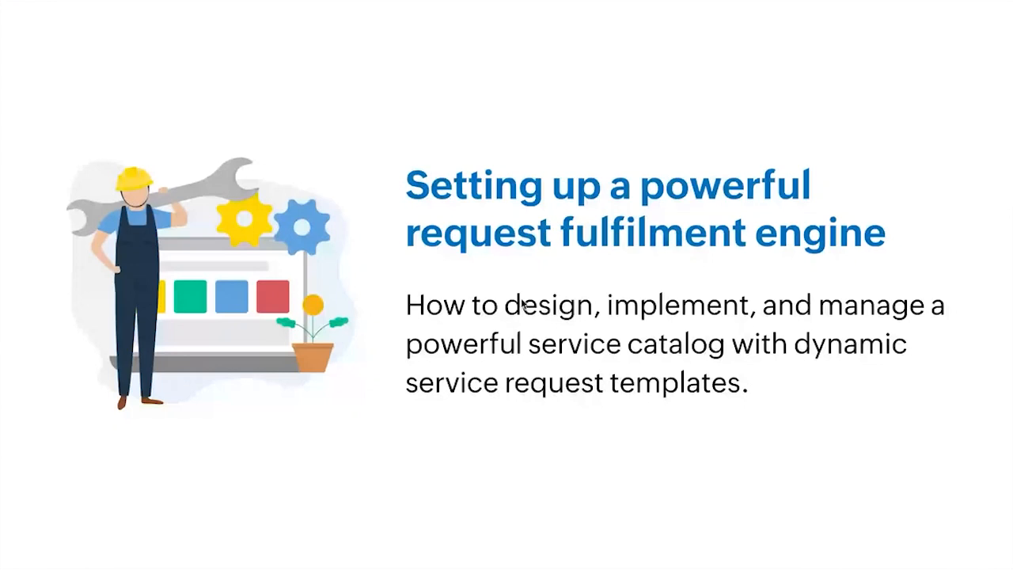
pyautogui.press('Right')
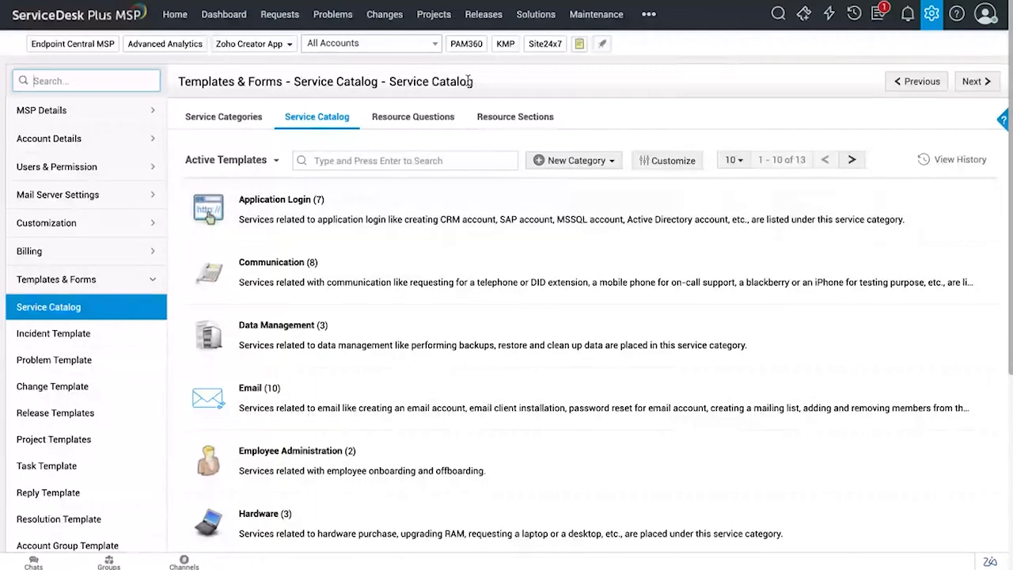
# - Open the "Frequent application crashes" problem from the problem list and review its description and properties
pyautogui.click(384, 14)
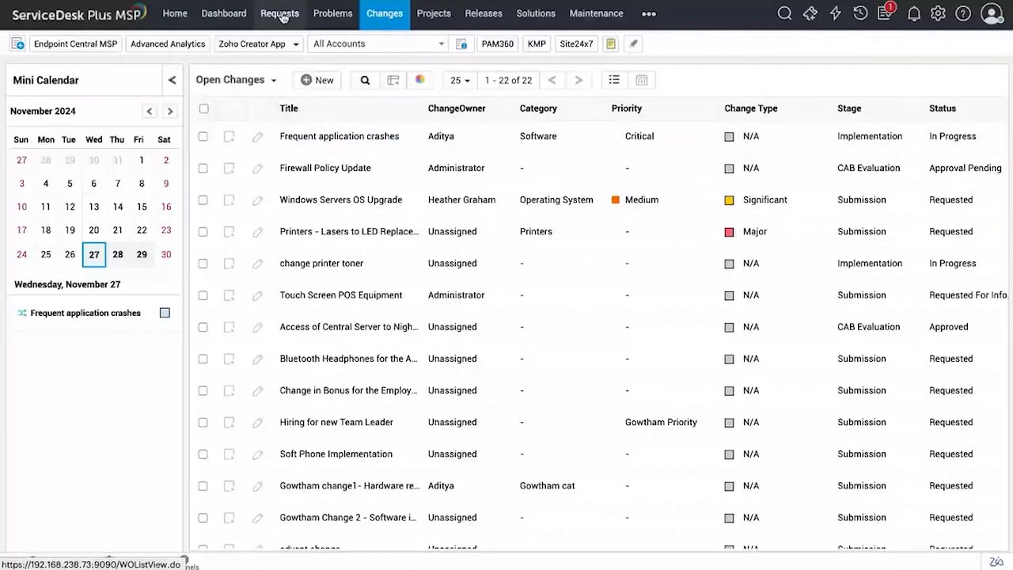
pyautogui.click(345, 14)
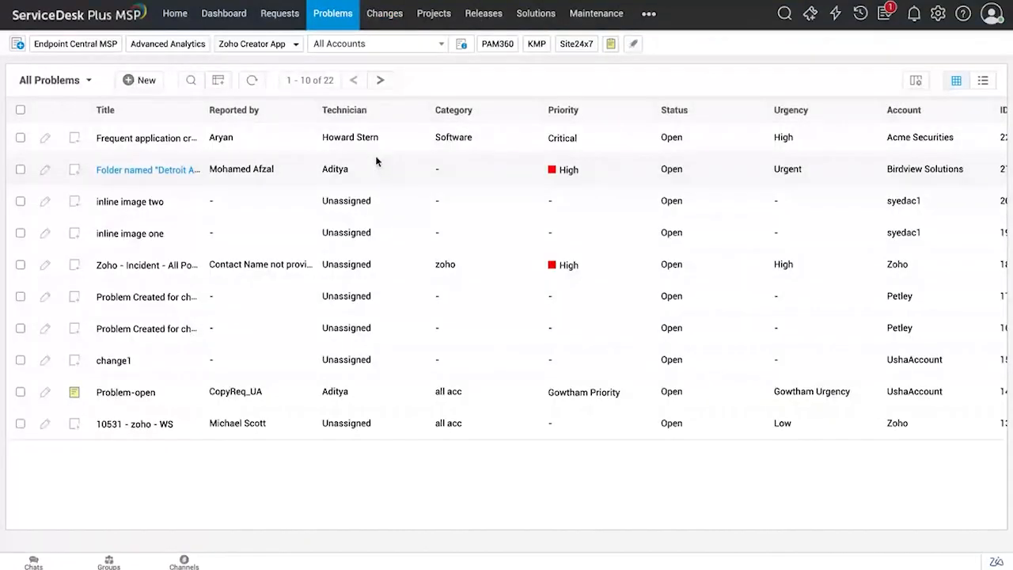
pyautogui.click(174, 139)
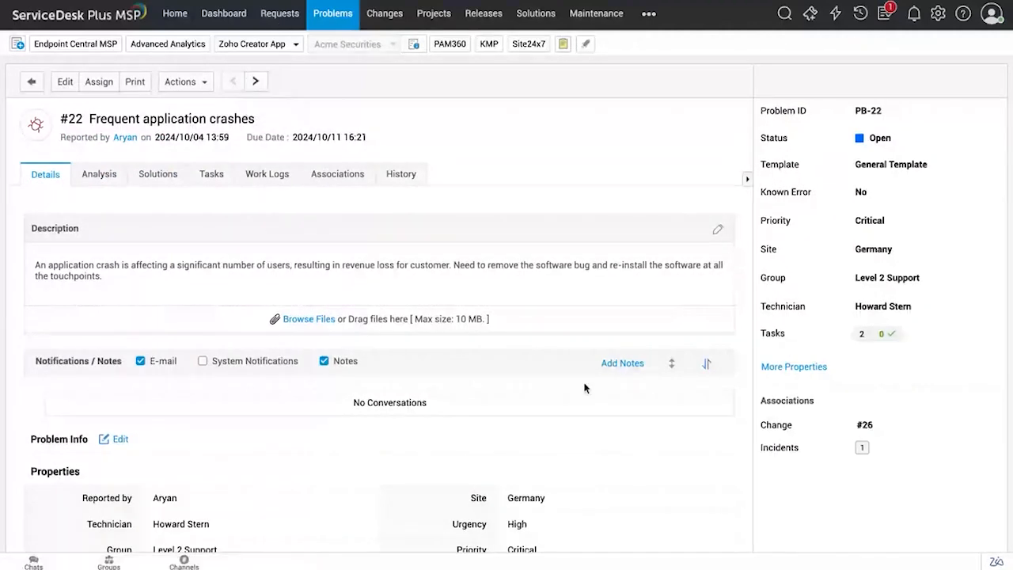
pyautogui.scroll(-3, 584, 391)
pyautogui.scroll(3, 157, 158)
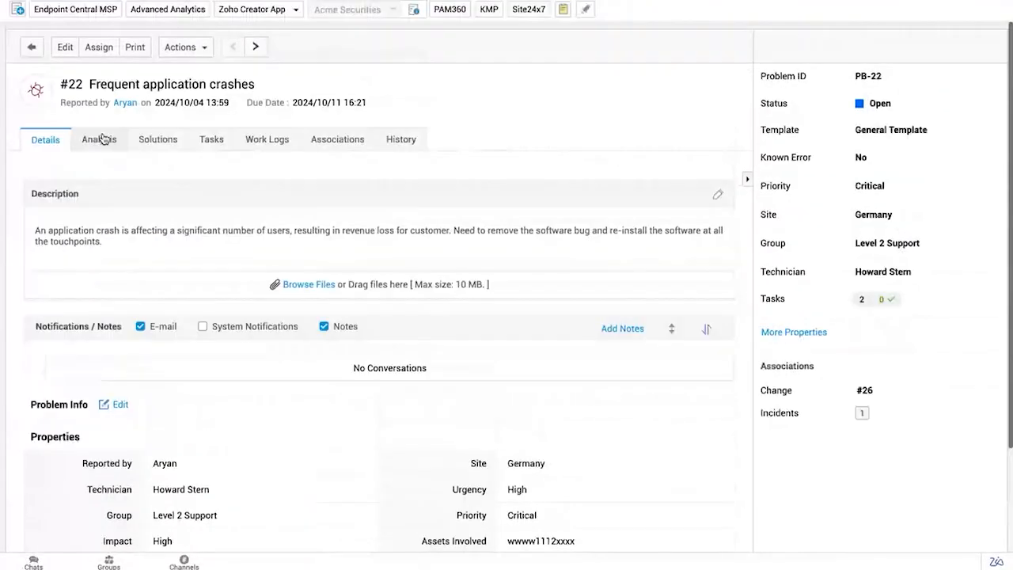
# - Examine the impact details and root cause in the problem's analysis
pyautogui.click(100, 148)
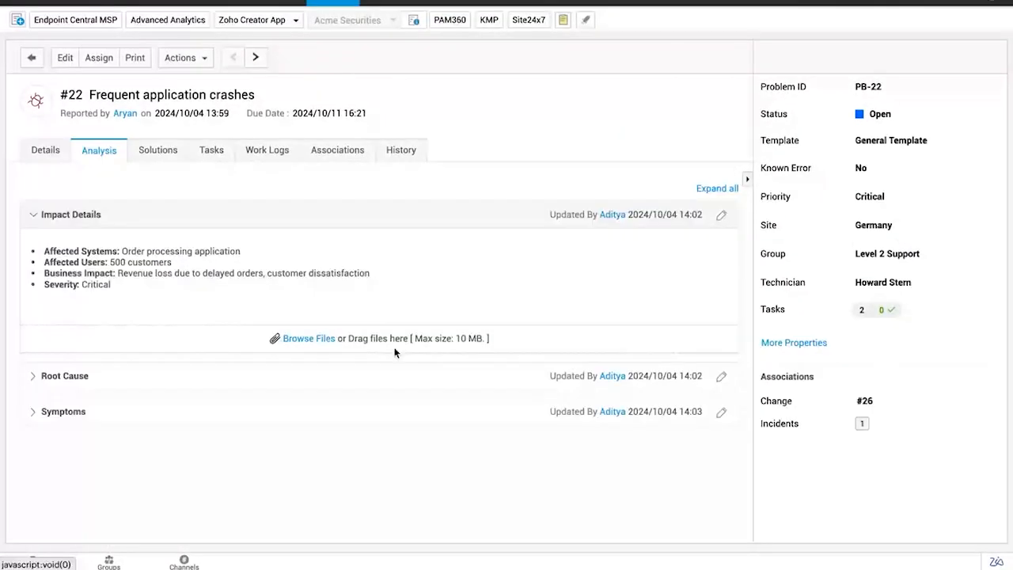
pyautogui.click(204, 369)
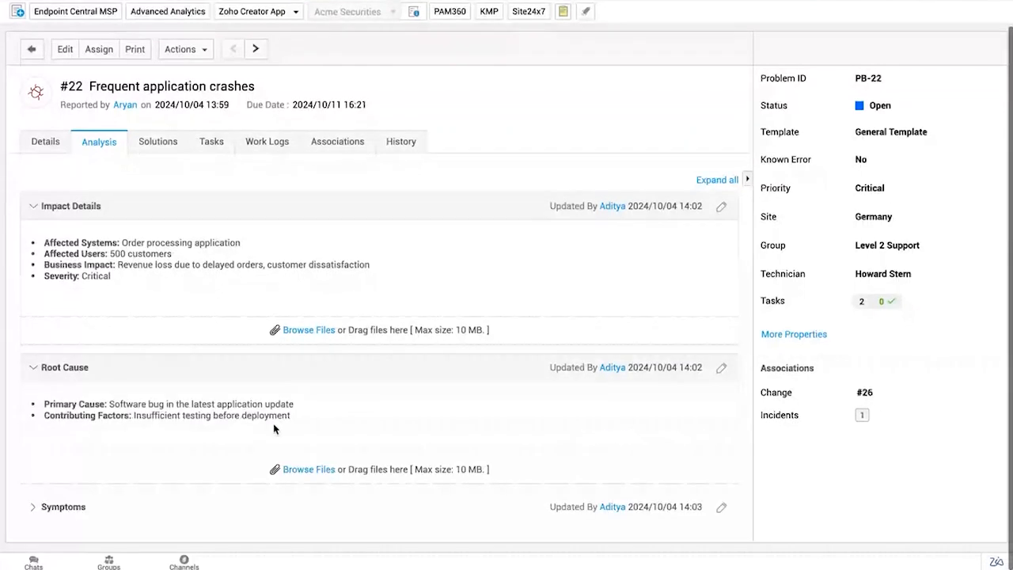
pyautogui.moveTo(120, 404); pyautogui.dragTo(294, 407)
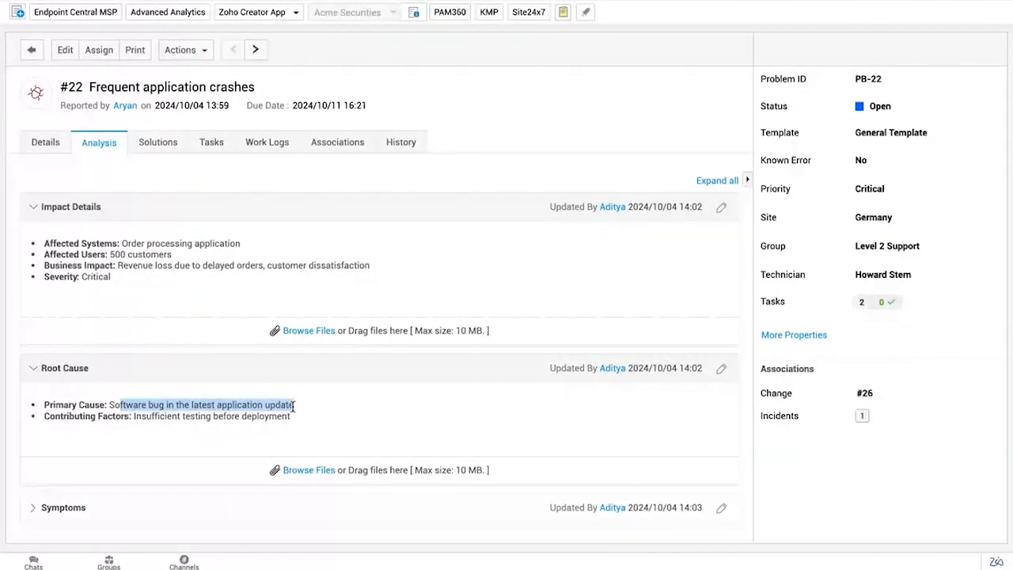
pyautogui.click(203, 384)
pyautogui.scroll(1, 203, 384)
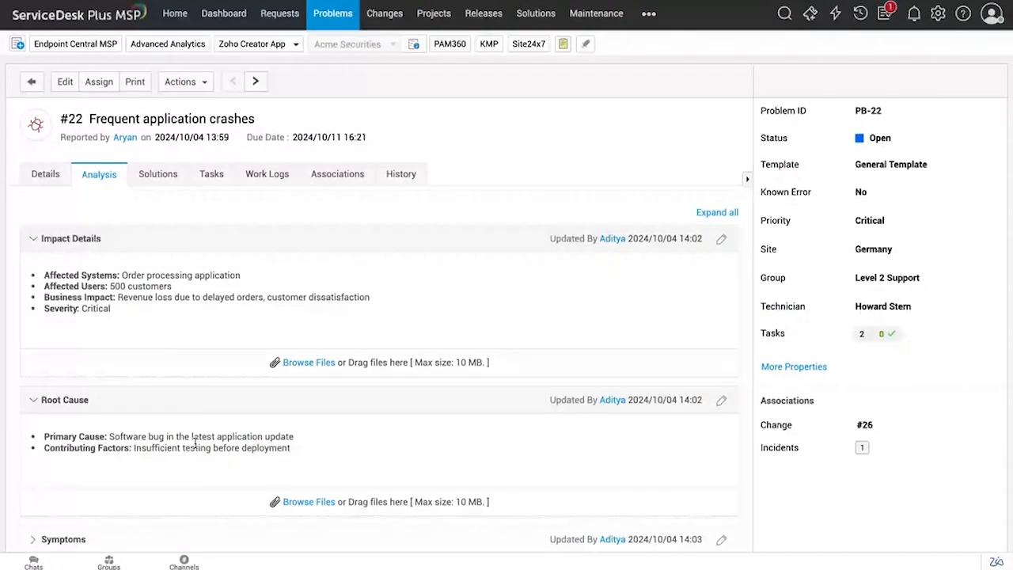
# - Open the "Frequent application crashes" change from the list of open changes
pyautogui.click(384, 15)
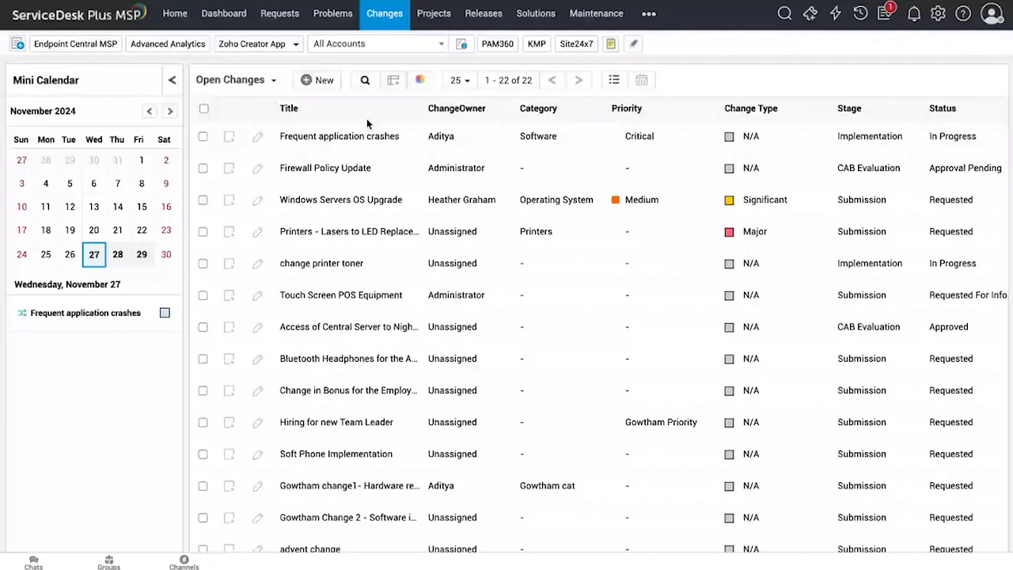
pyautogui.moveTo(339, 142)
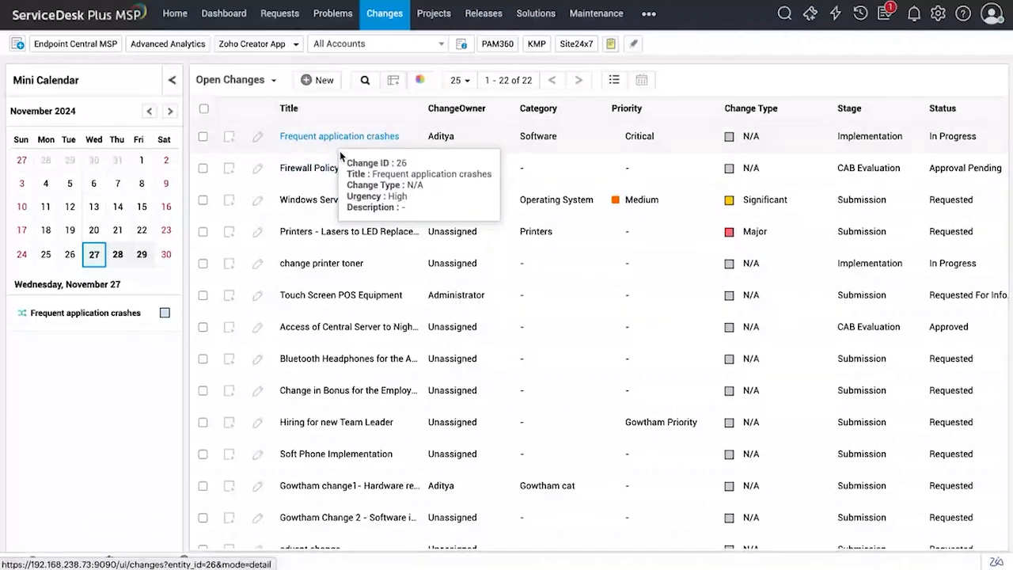
pyautogui.click(341, 155)
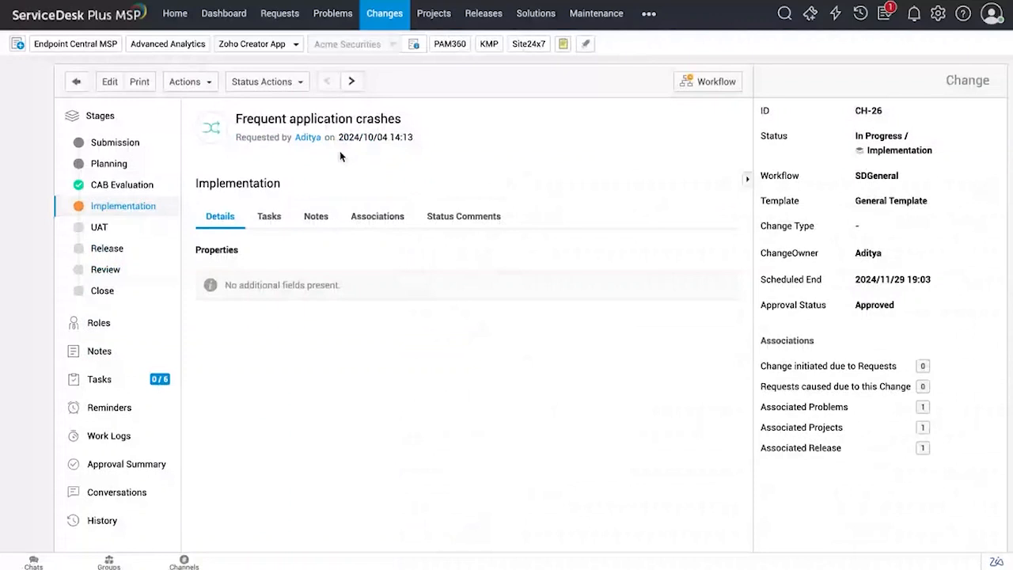
# - Review the change's Submission, Planning, CAB Evaluation, Implementation and UAT stages, including the UAT test plan and issues files
pyautogui.click(84, 145)
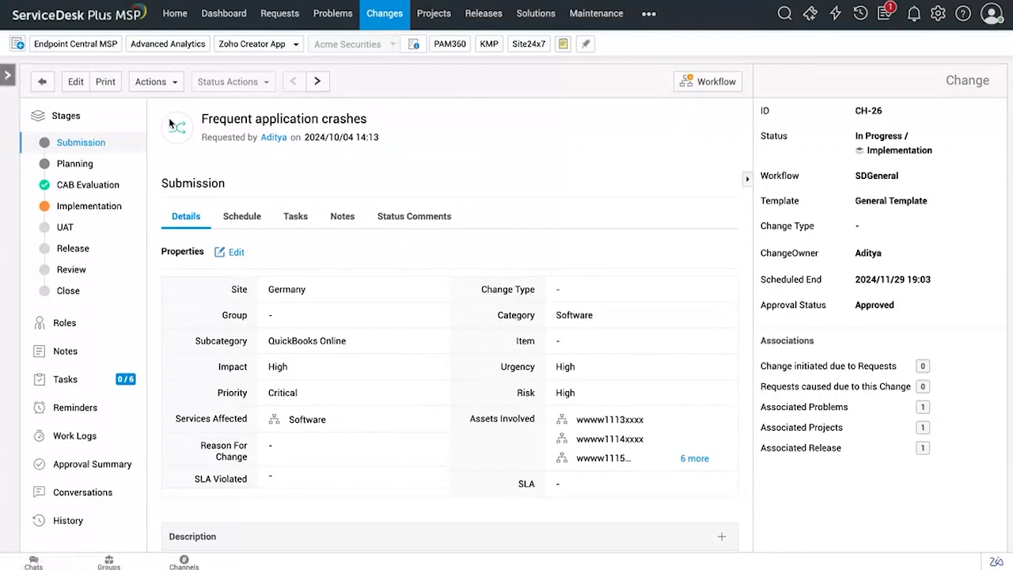
pyautogui.click(90, 165)
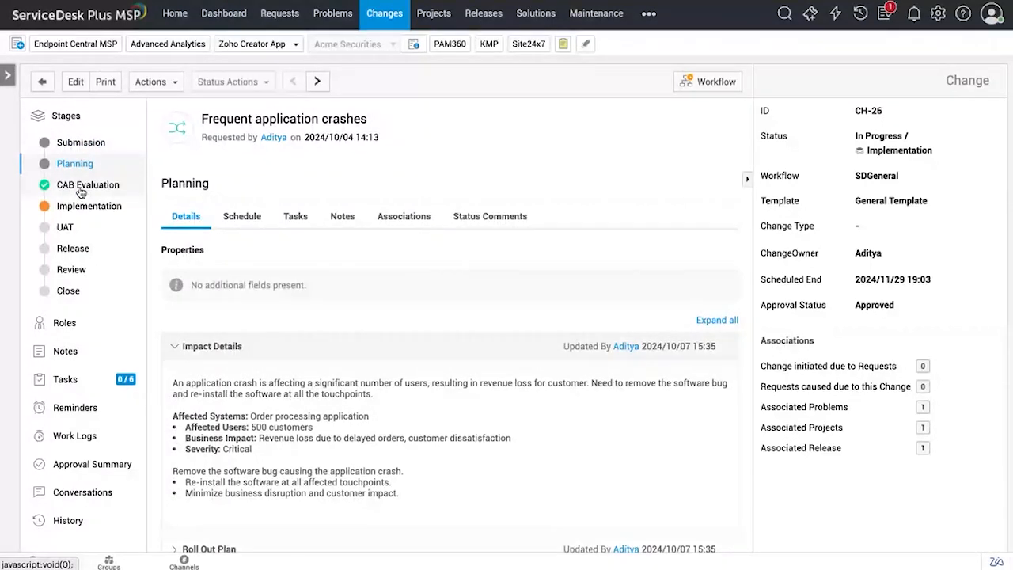
pyautogui.click(81, 190)
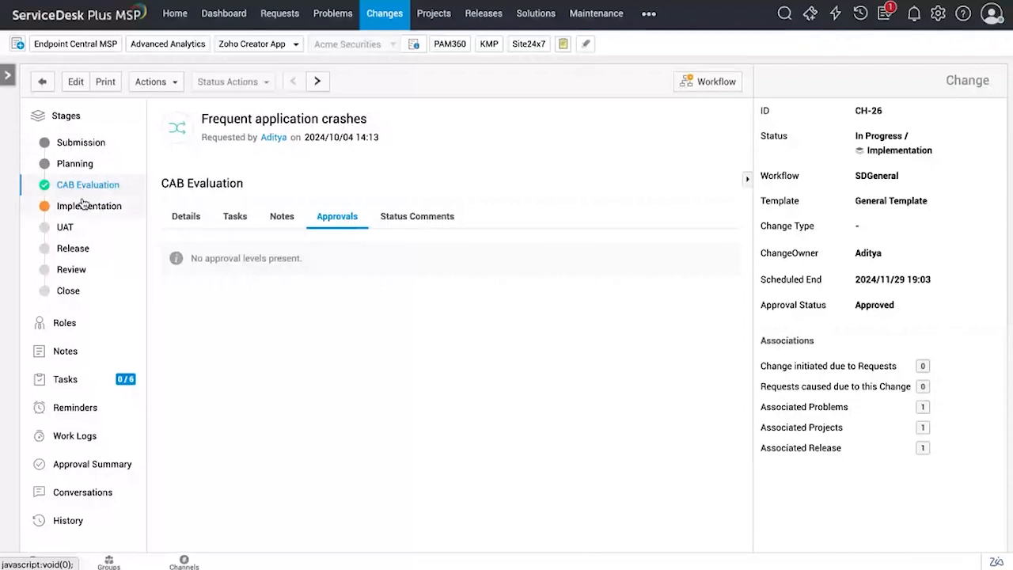
pyautogui.click(83, 205)
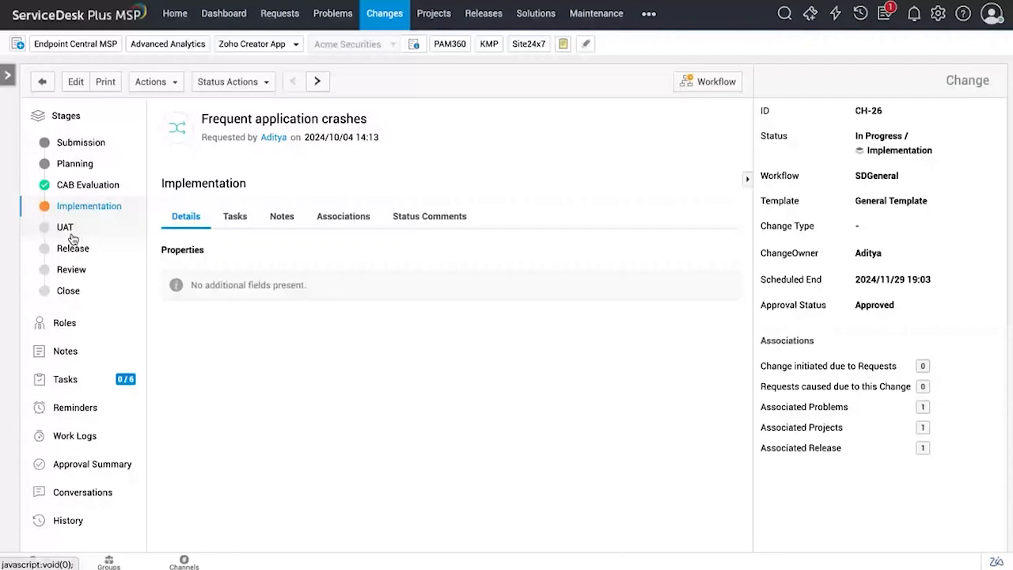
pyautogui.click(72, 235)
pyautogui.scroll(-2, 219, 317)
pyautogui.moveTo(188, 268)
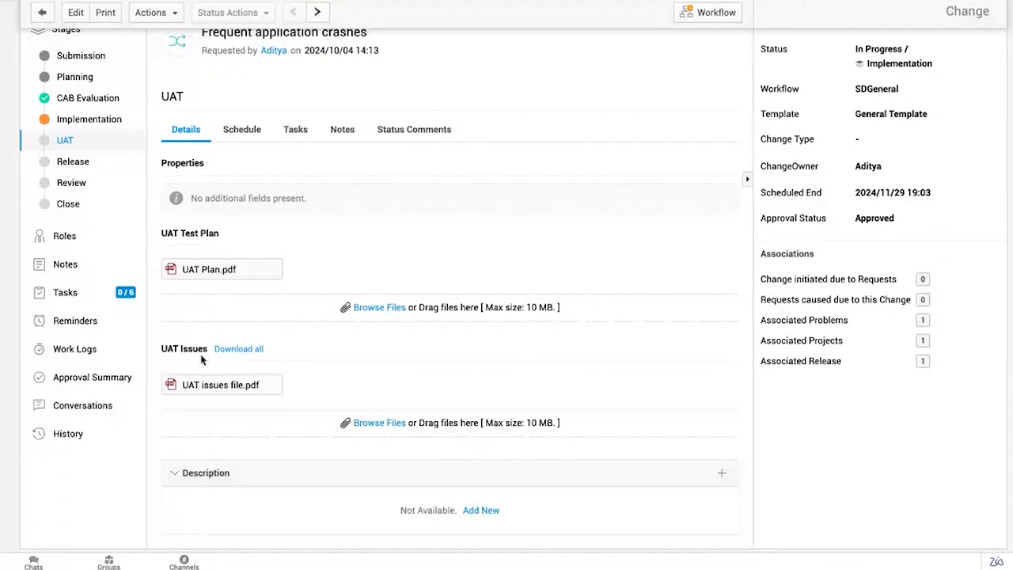
# - View the change's Release stage and open its associated release, "Frequent application crashes"
pyautogui.click(74, 162)
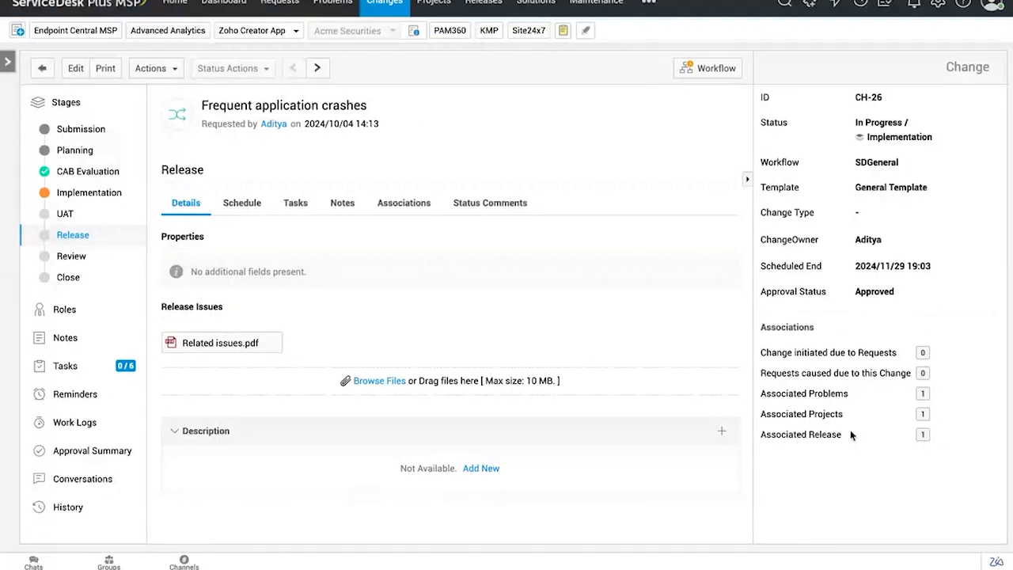
pyautogui.scroll(1, 485, 80)
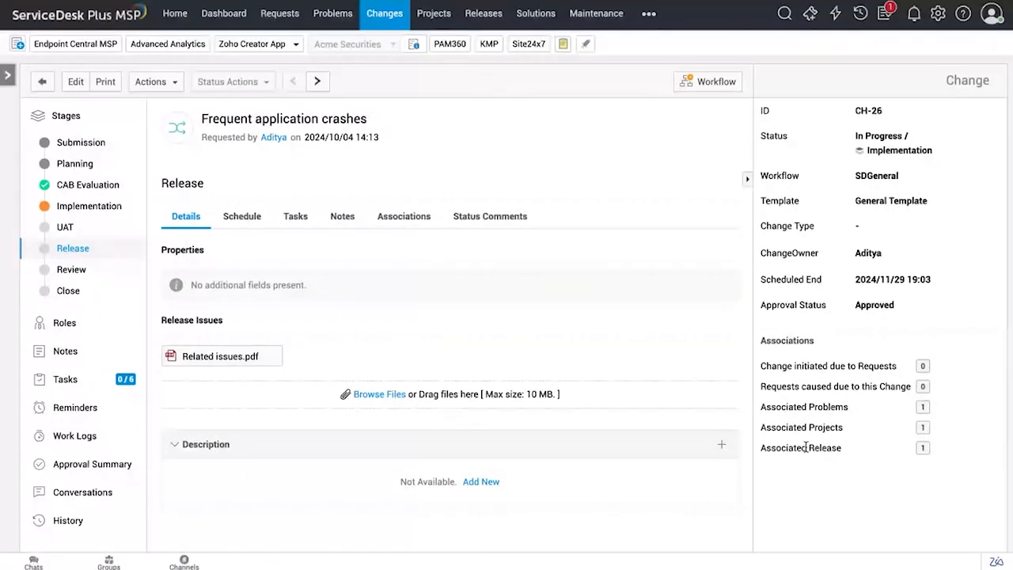
pyautogui.click(924, 449)
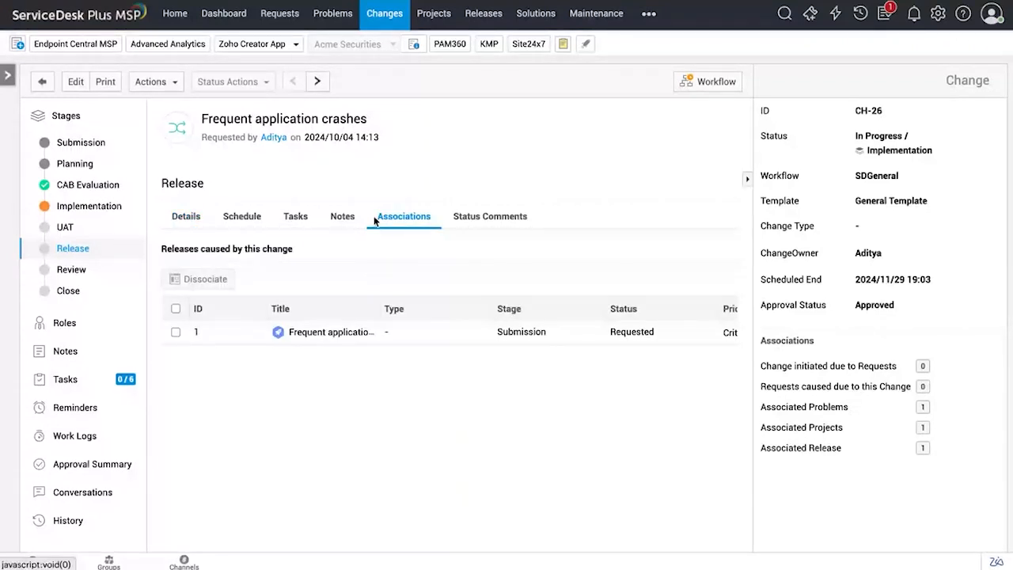
pyautogui.moveTo(323, 338)
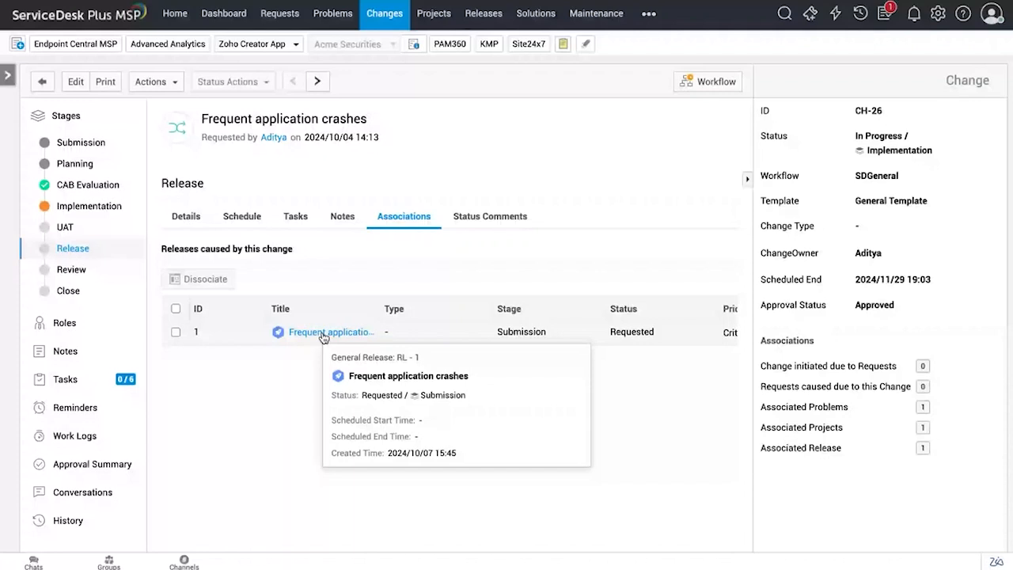
pyautogui.rightClick(323, 332)
pyautogui.press('Escape')
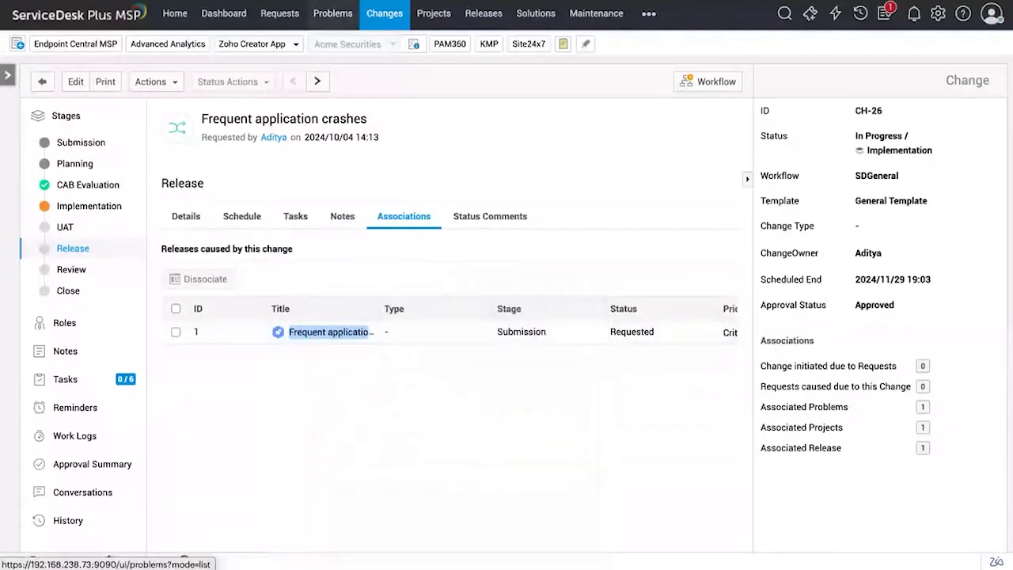
pyautogui.click(345, 368)
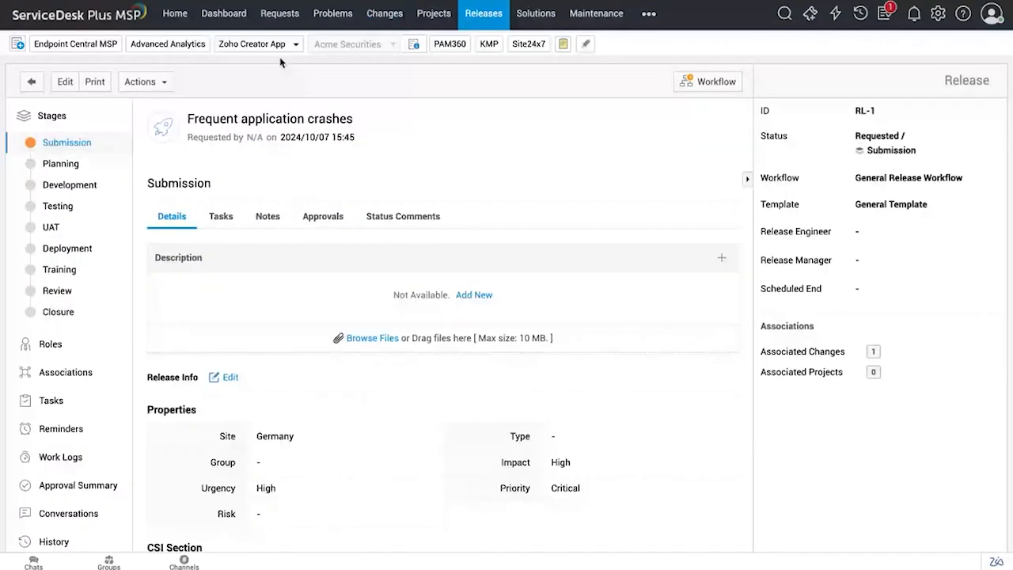
# - Review the release's properties, schedule and business impact, and return to the associated change
pyautogui.scroll(-1, 352, 99)
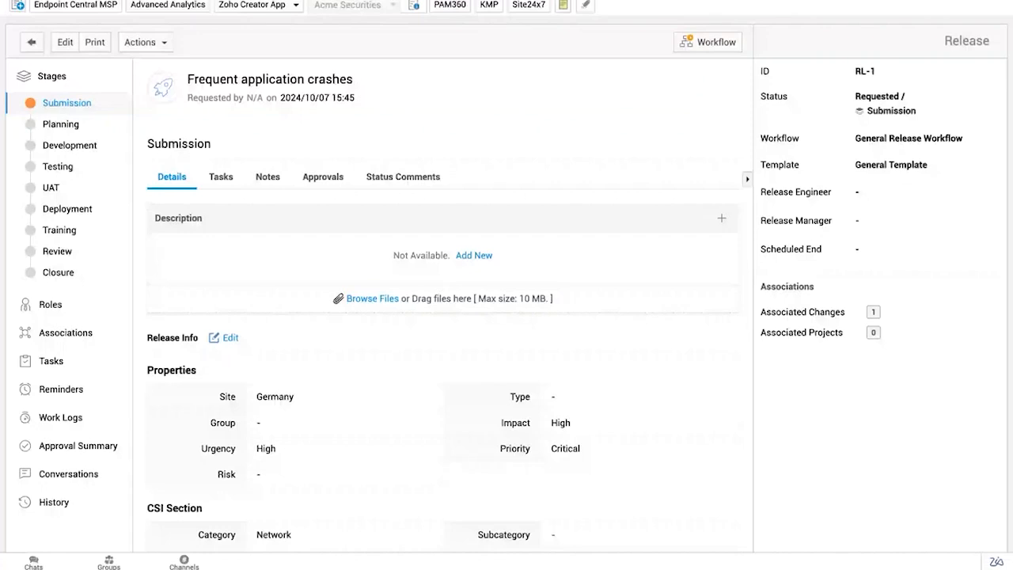
pyautogui.scroll(-2, 289, 341)
pyautogui.scroll(-2, 439, 433)
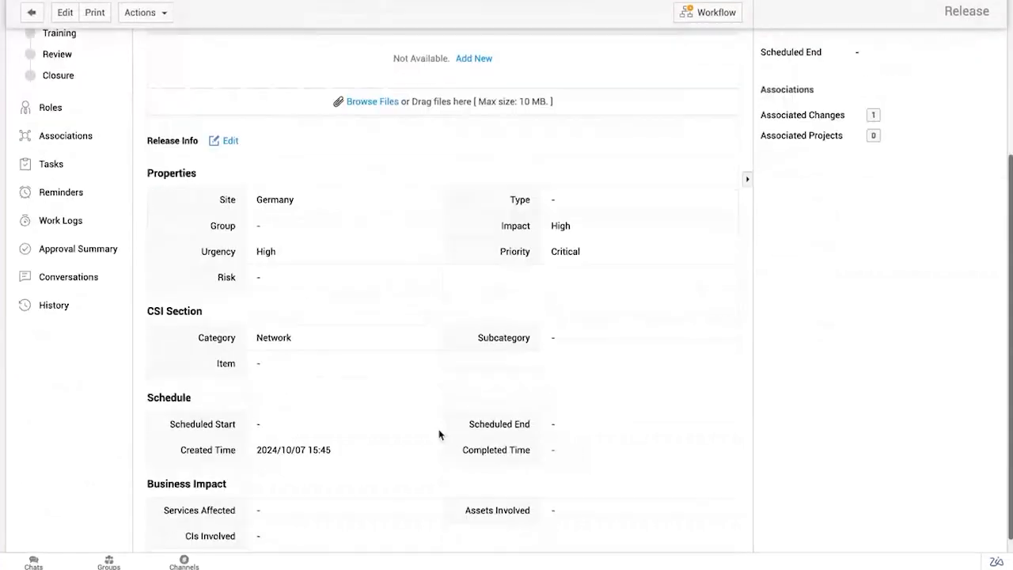
pyautogui.scroll(1, 441, 435)
pyautogui.scroll(5, 360, 230)
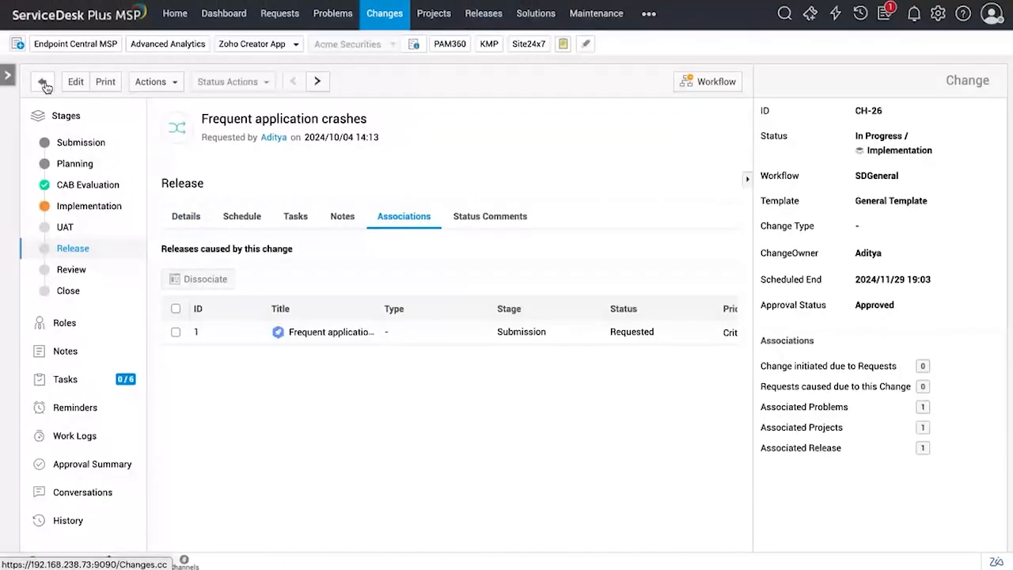
# - Examine the change's Review and Close stages and view the available closure code options
pyautogui.click(71, 270)
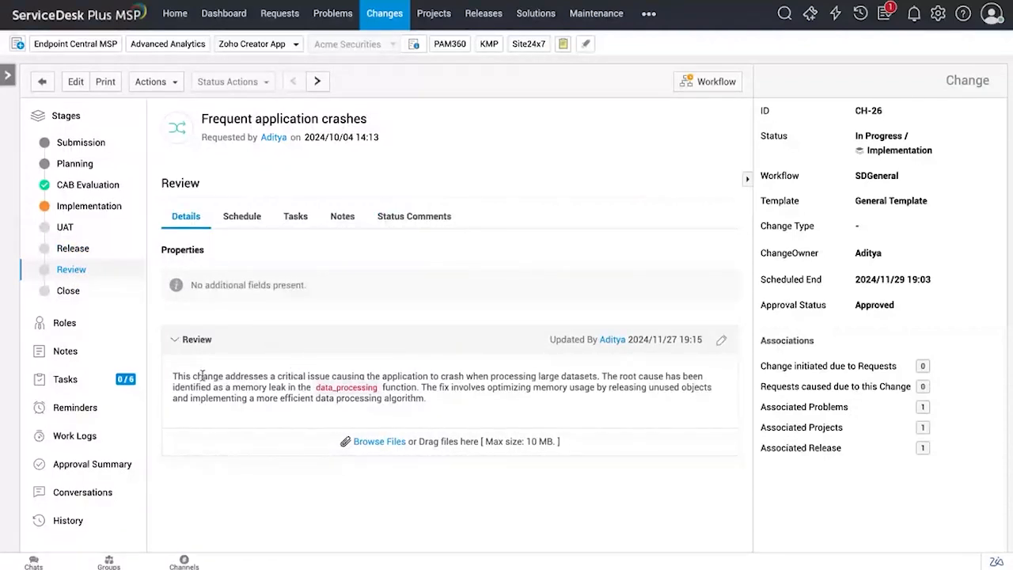
pyautogui.click(68, 291)
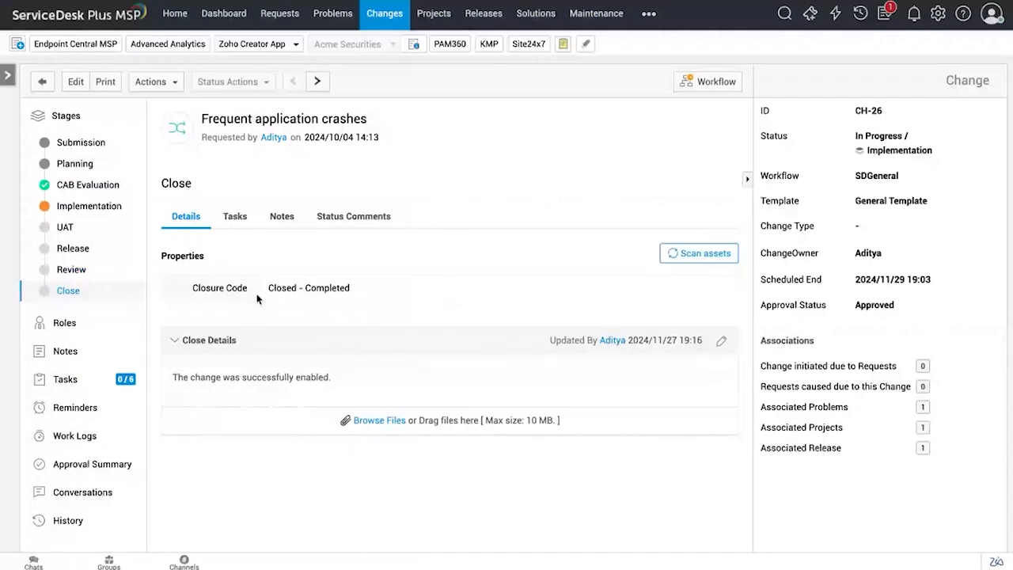
pyautogui.click(338, 299)
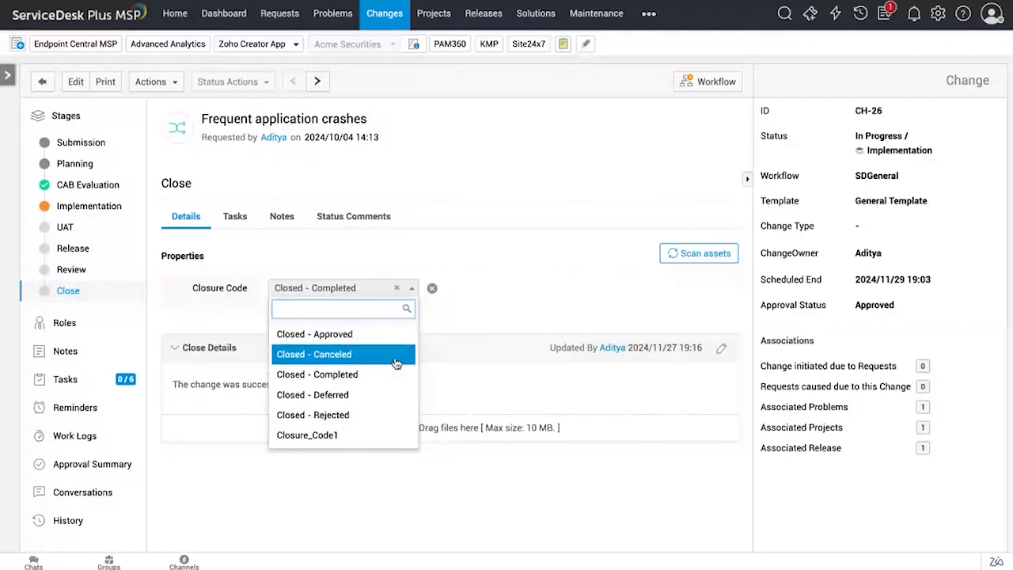
pyautogui.click(429, 367)
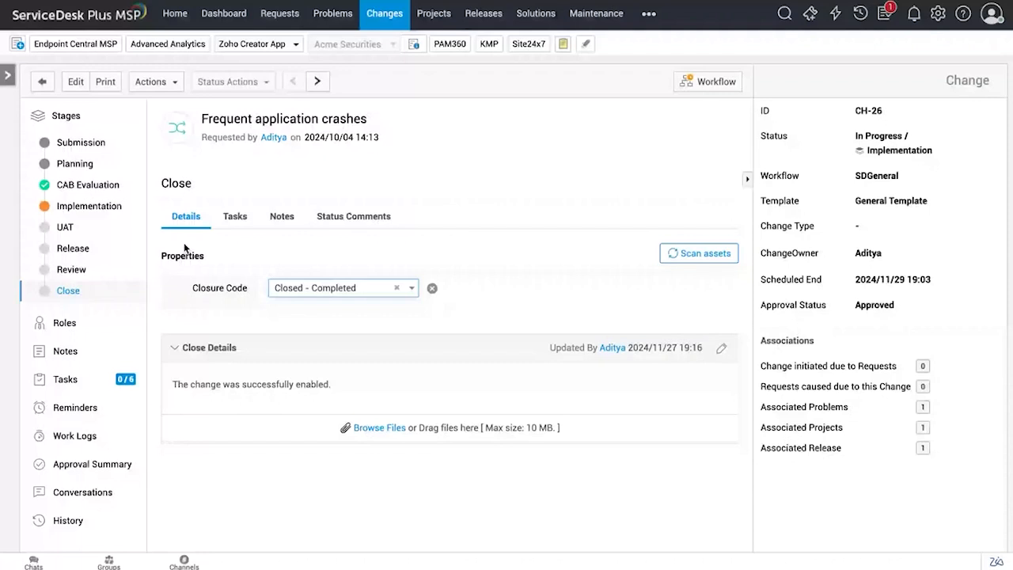
# - Review the change's Submission stage, including its properties, overall schedule and tasks
pyautogui.click(80, 144)
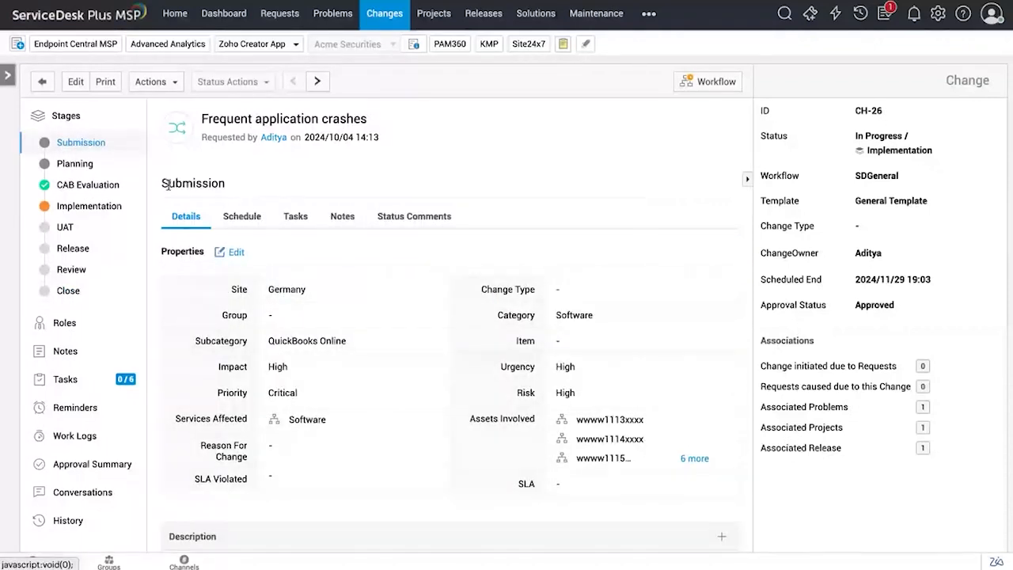
pyautogui.scroll(-1, 181, 218)
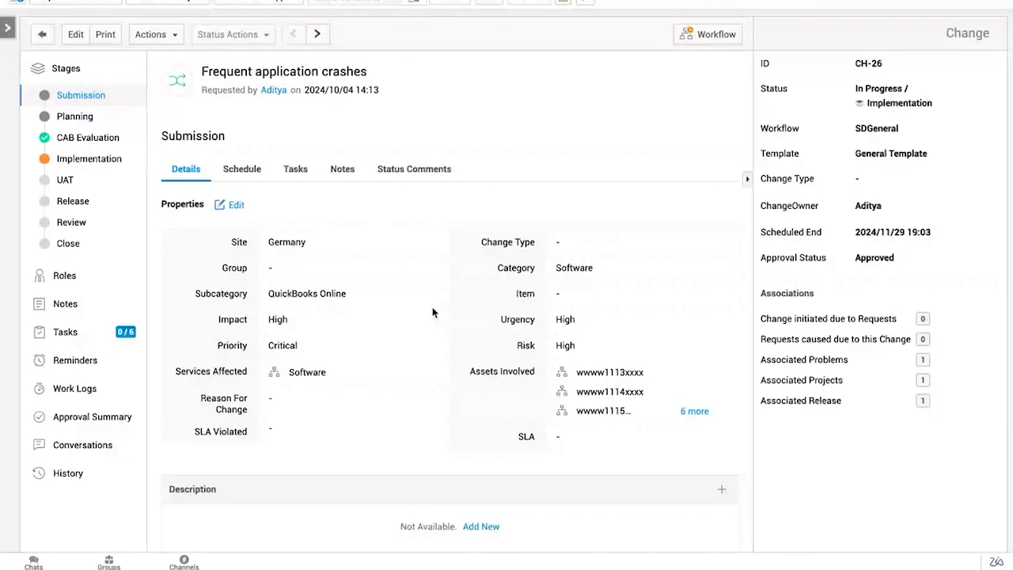
pyautogui.click(242, 170)
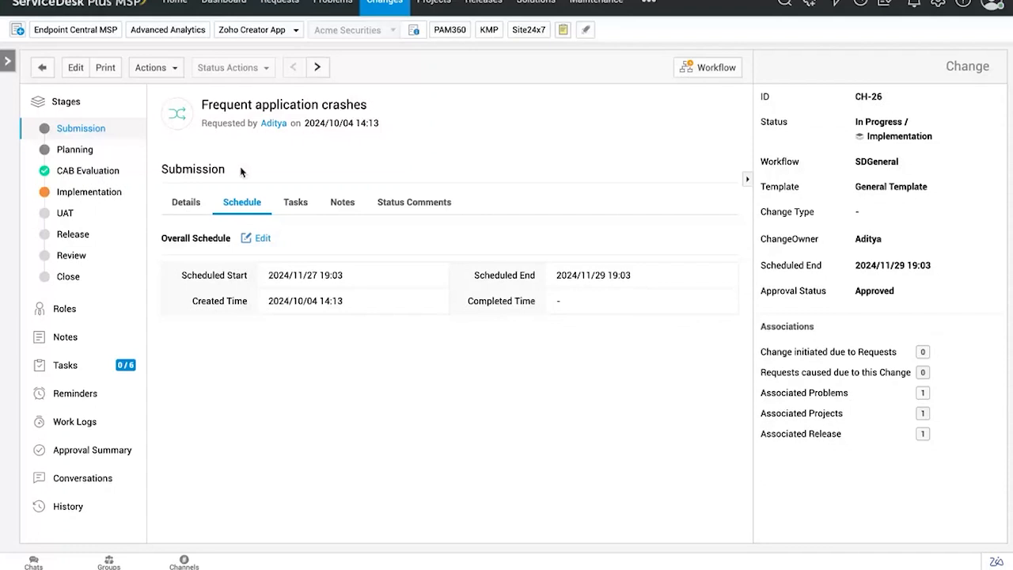
pyautogui.click(305, 206)
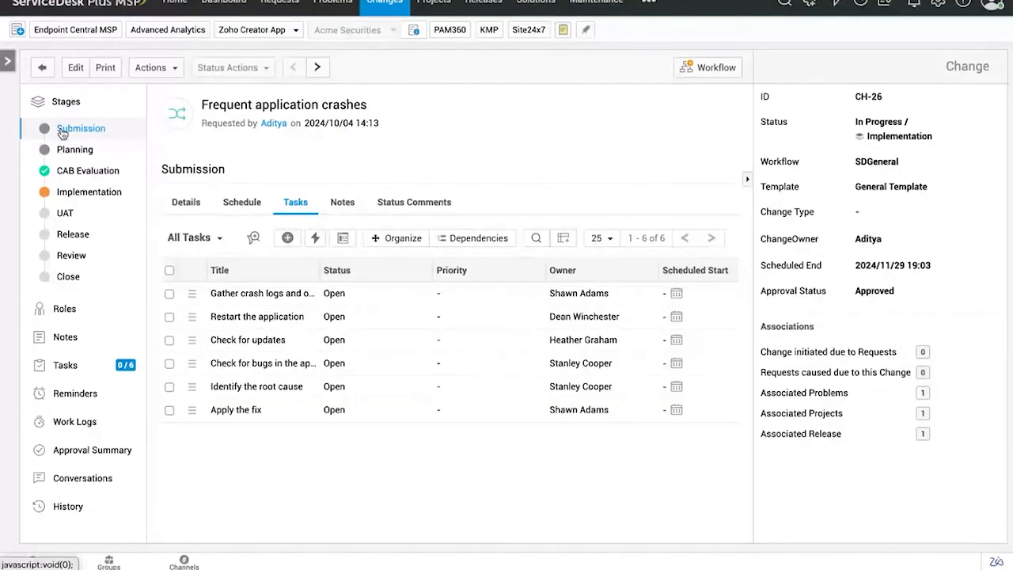
# - Read the Planning stage's impact details and expand its roll out plan, backout plan and check list
pyautogui.click(74, 149)
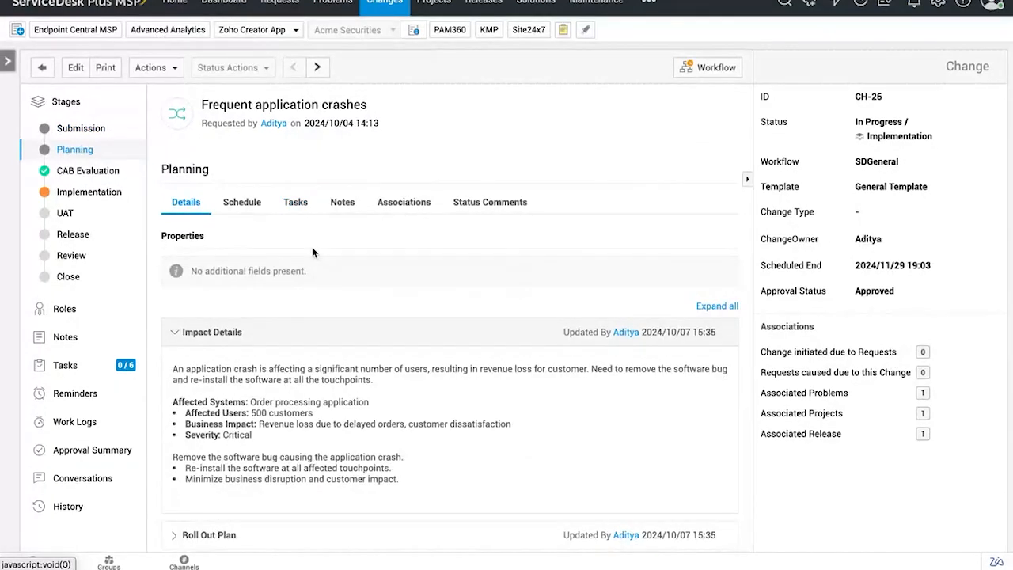
pyautogui.scroll(-1, 312, 251)
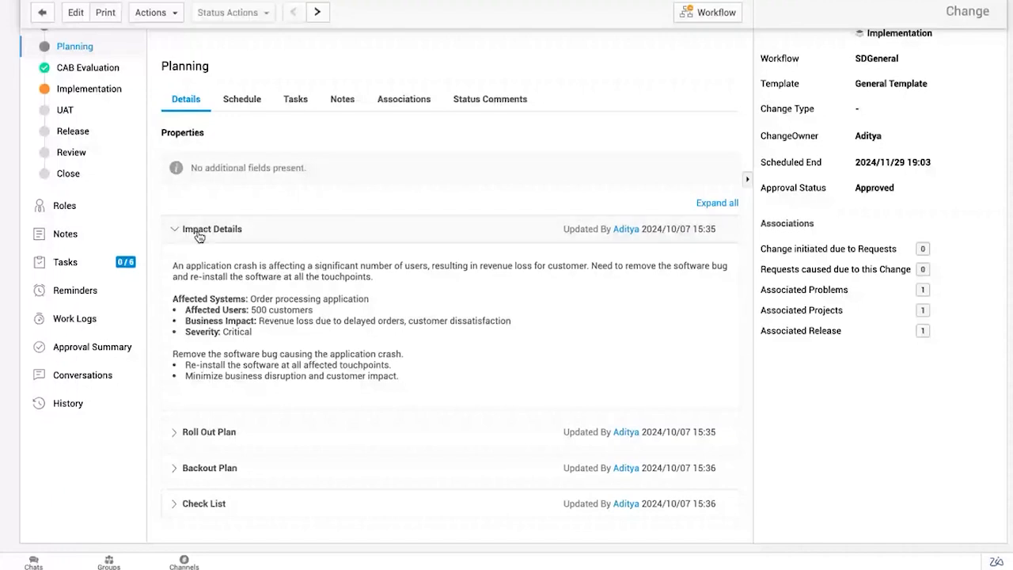
pyautogui.click(209, 432)
pyautogui.scroll(-2, 227, 444)
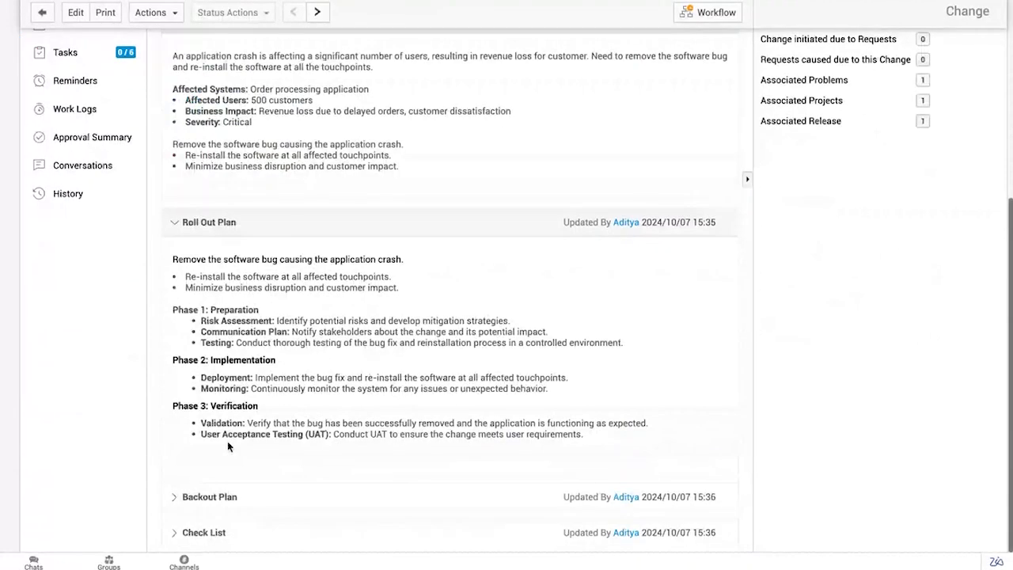
pyautogui.scroll(-1, 228, 467)
pyautogui.click(228, 475)
pyautogui.scroll(-1, 230, 507)
pyautogui.click(228, 508)
pyautogui.scroll(-1, 228, 504)
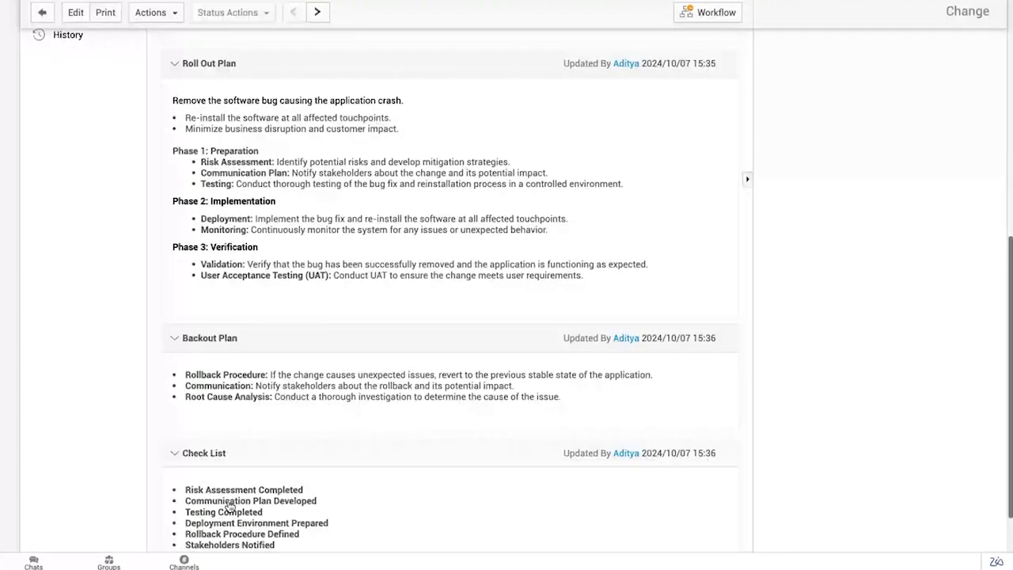
pyautogui.scroll(-2, 228, 507)
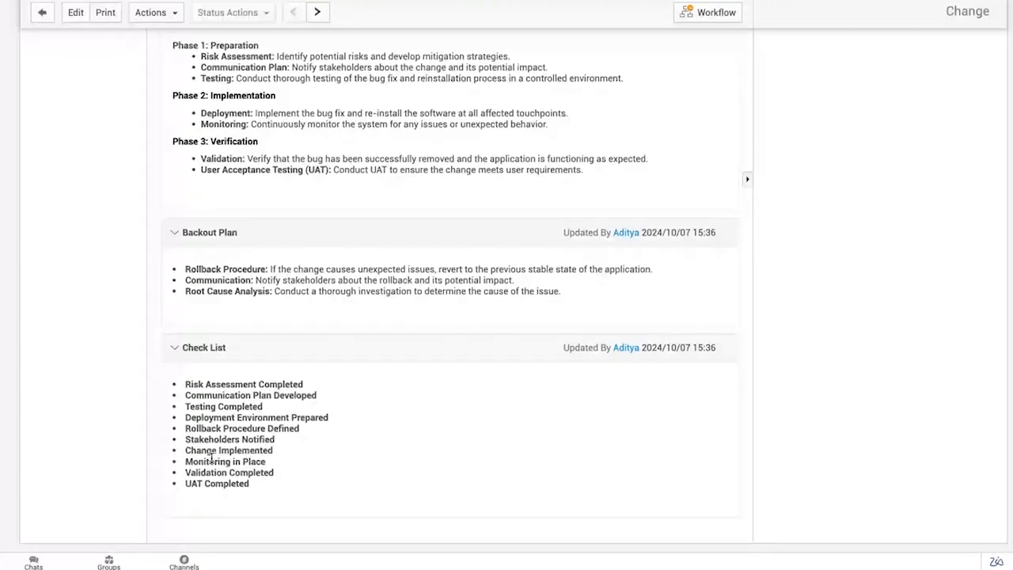
pyautogui.scroll(3, 213, 451)
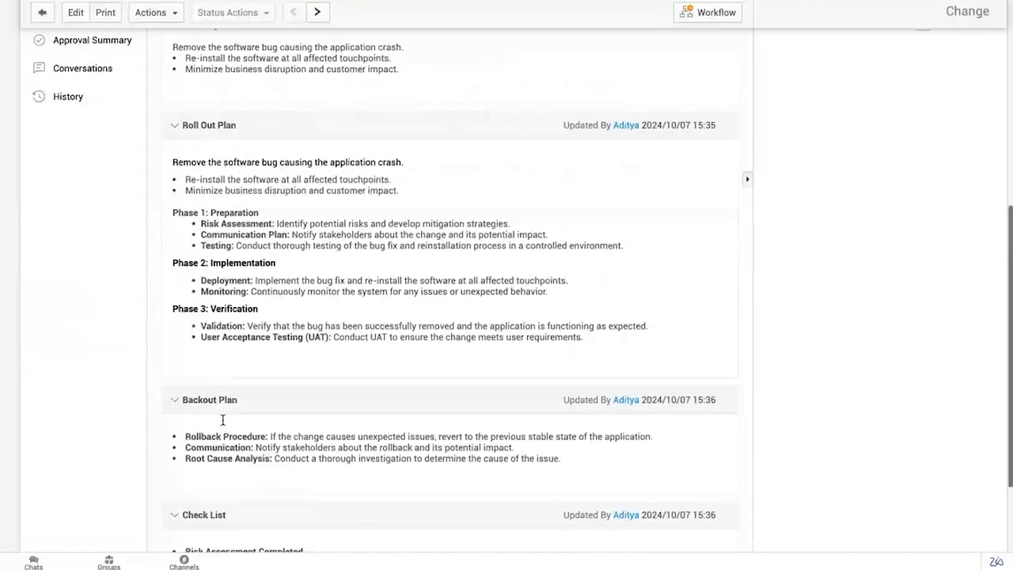
pyautogui.scroll(4, 222, 420)
pyautogui.scroll(-3, 336, 342)
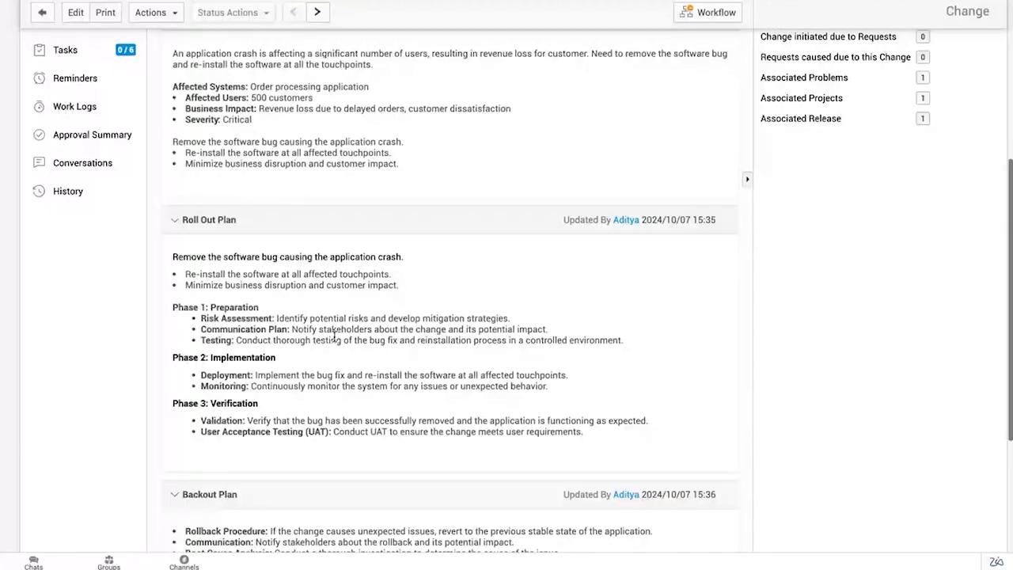
pyautogui.scroll(2, 335, 336)
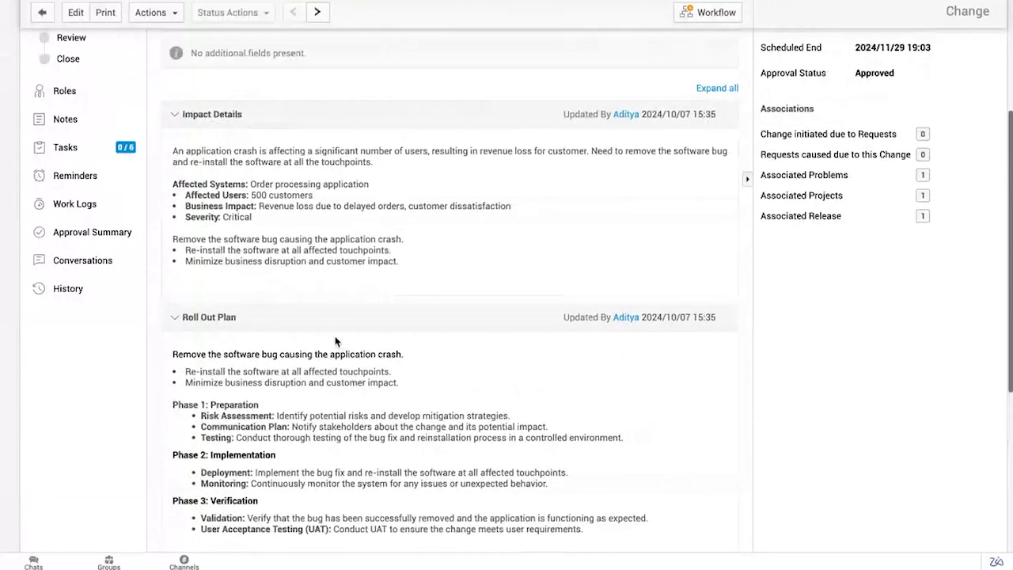
# - View the approvals and details of the change's CAB Evaluation stage
pyautogui.scroll(4, 335, 335)
pyautogui.click(129, 187)
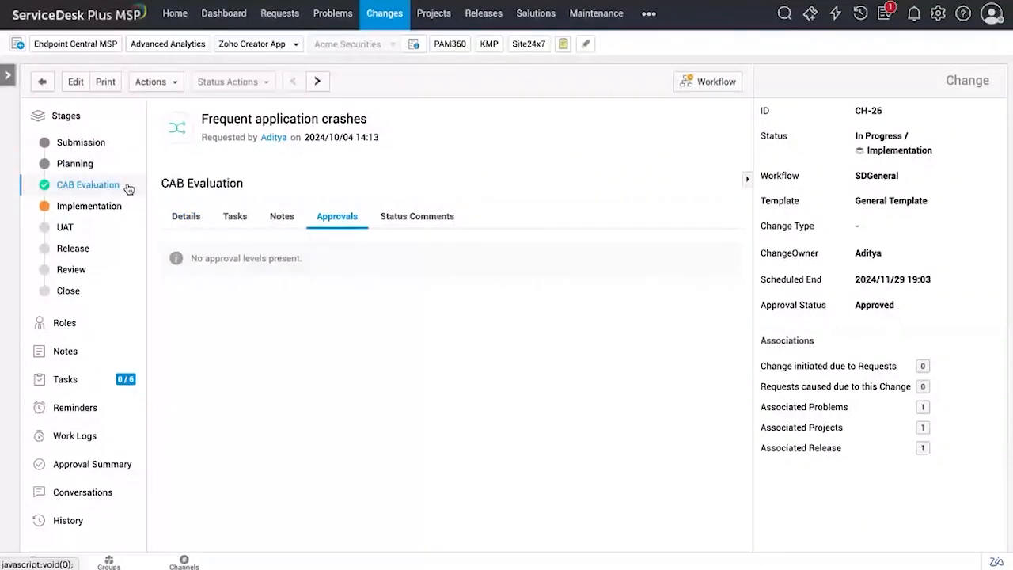
pyautogui.click(198, 216)
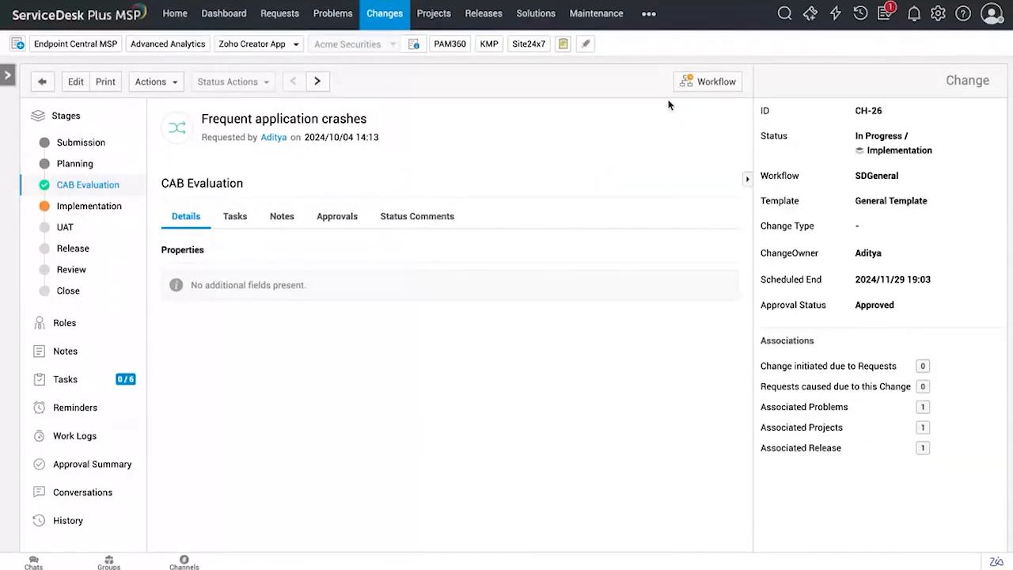
# - Open the Change Management customization in the admin settings and review its change types, risks and reasons for change
pyautogui.rightClick(938, 14)
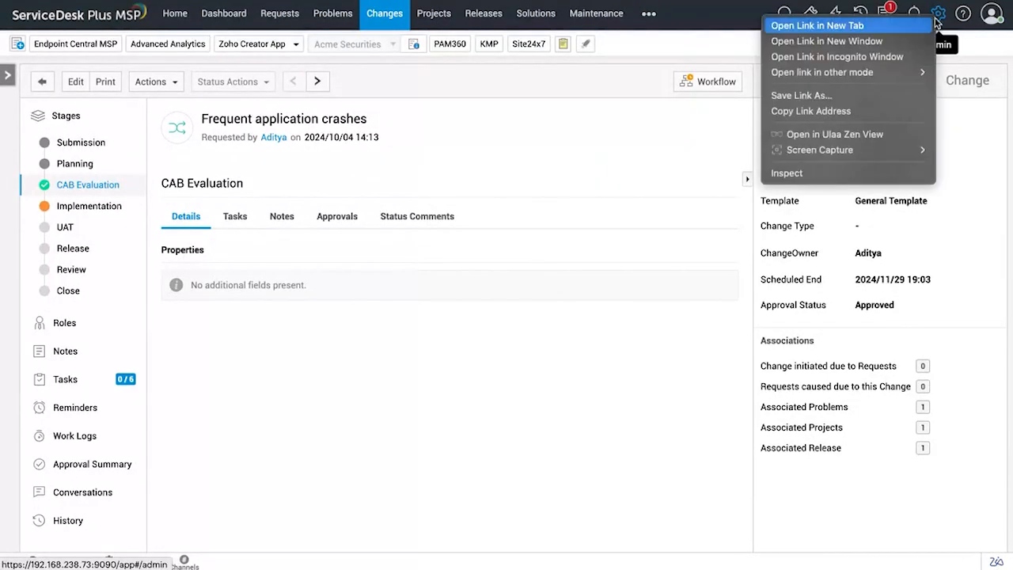
pyautogui.press('Escape')
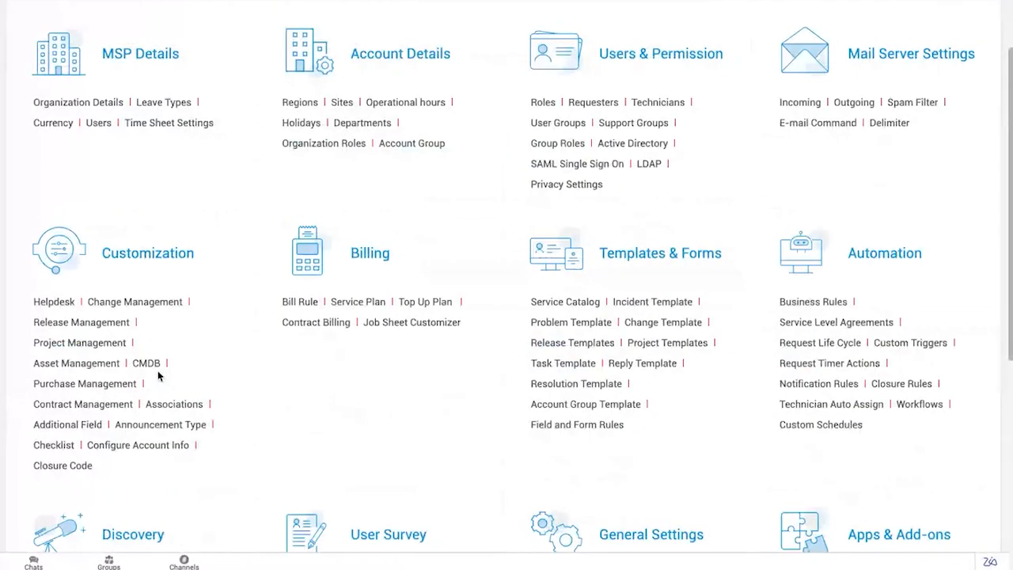
pyautogui.scroll(-1, 158, 375)
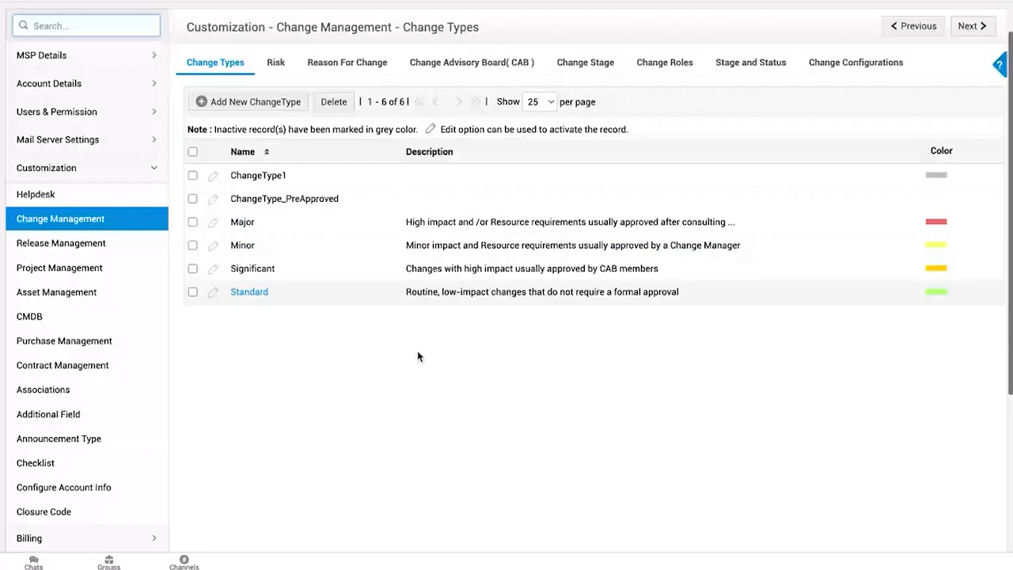
pyautogui.scroll(1, 418, 357)
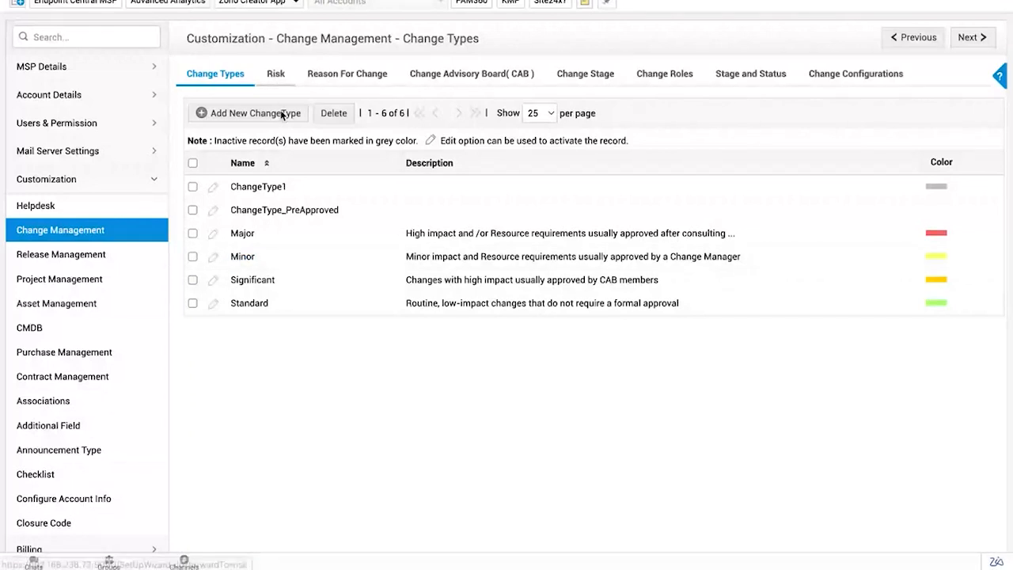
pyautogui.click(275, 73)
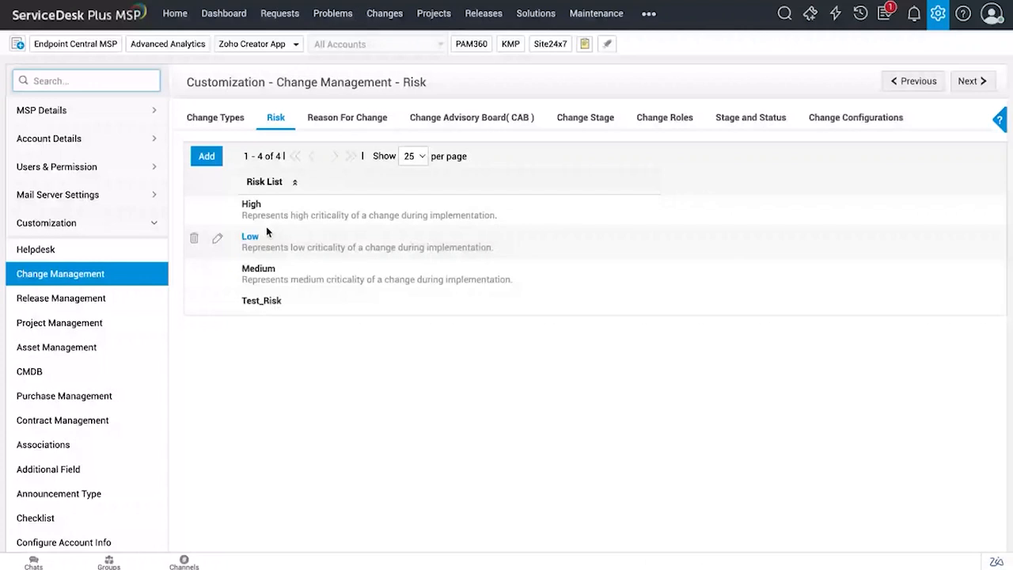
pyautogui.click(362, 124)
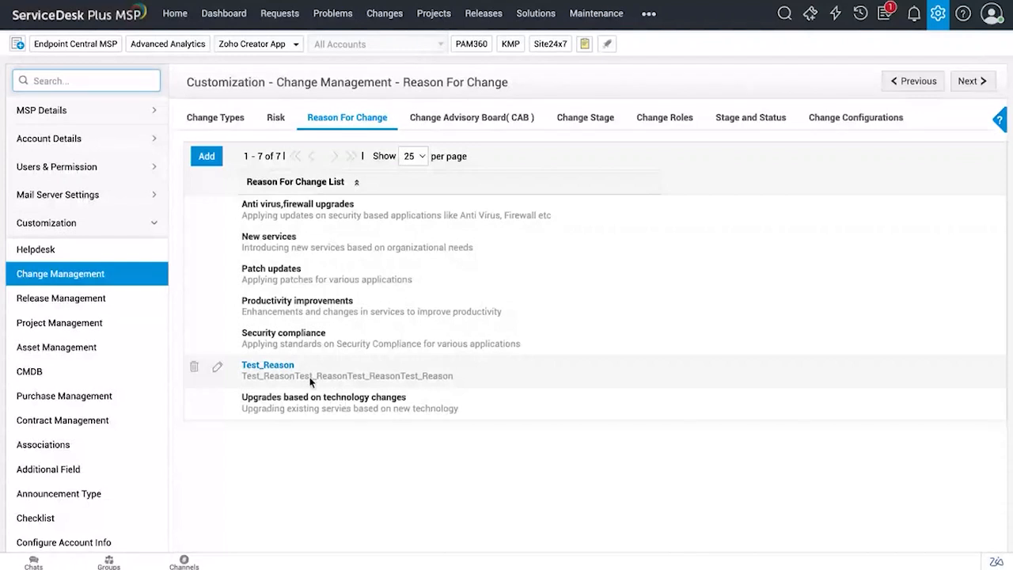
# - Examine the "security team" Change Advisory Board's description and members, and go back without saving
pyautogui.click(463, 119)
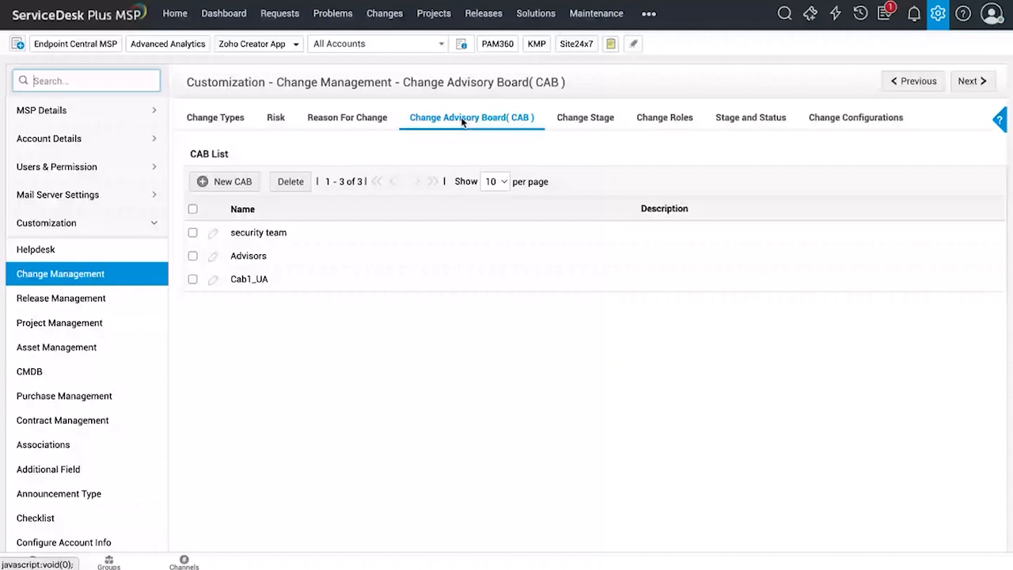
pyautogui.click(254, 238)
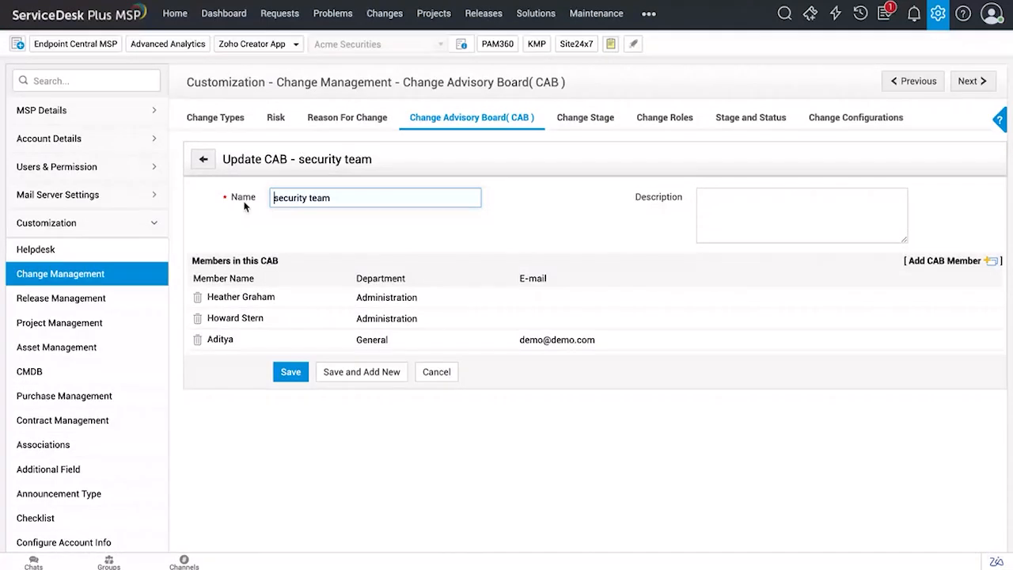
pyautogui.click(739, 206)
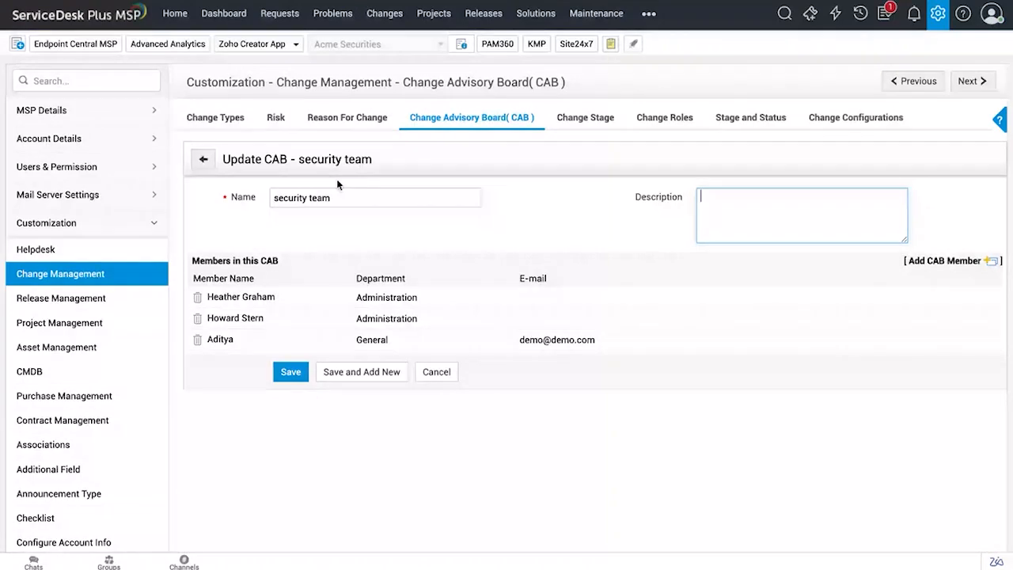
pyautogui.click(968, 262)
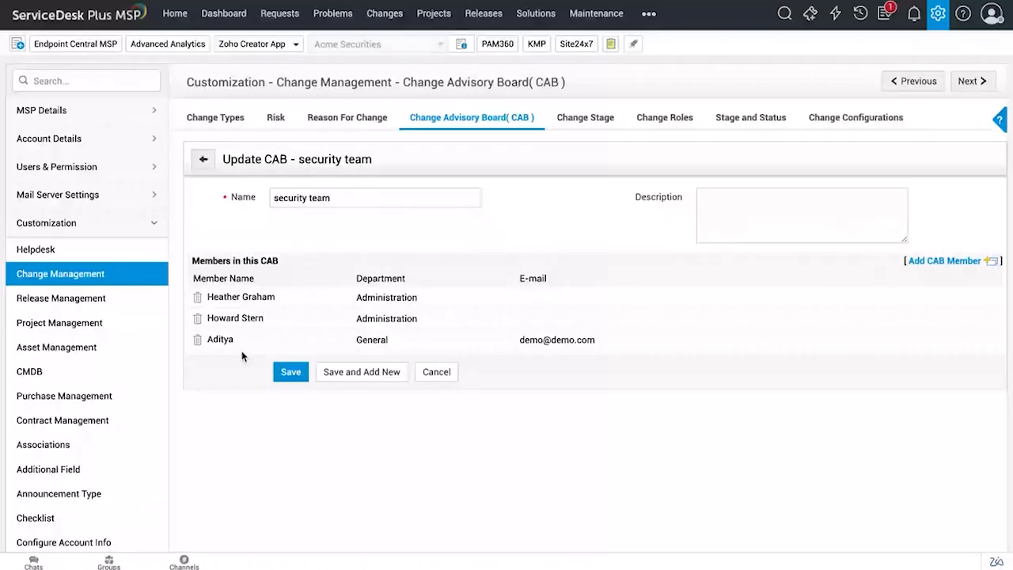
pyautogui.click(203, 160)
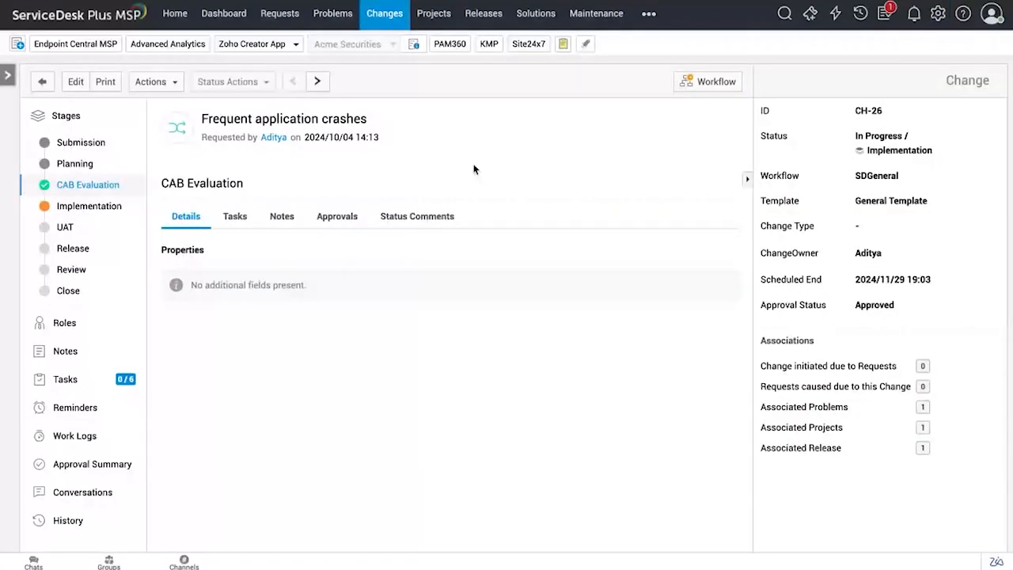
# - View the Implementation and UAT stages of the "Frequent application crashes" change
pyautogui.click(88, 208)
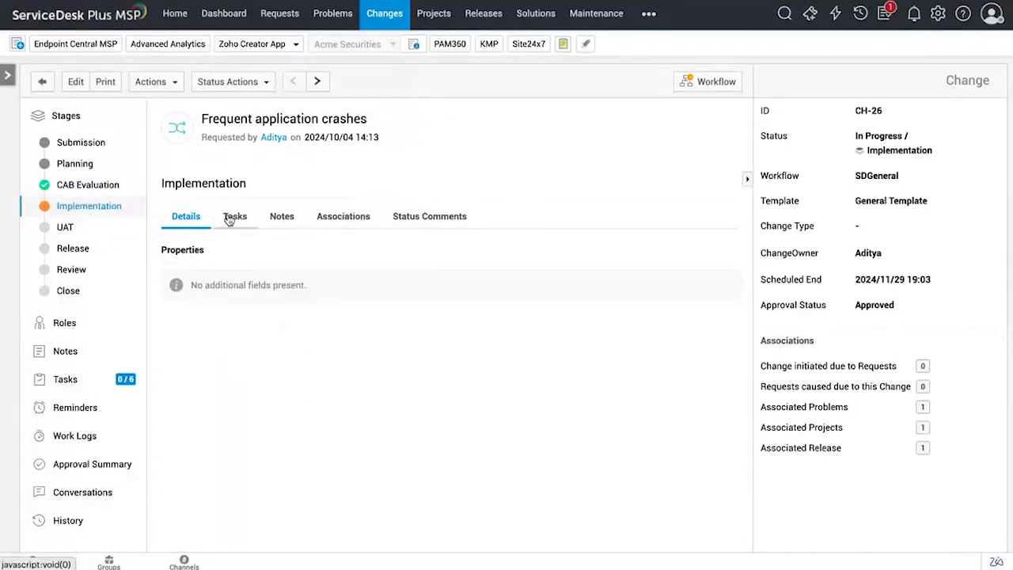
pyautogui.click(98, 234)
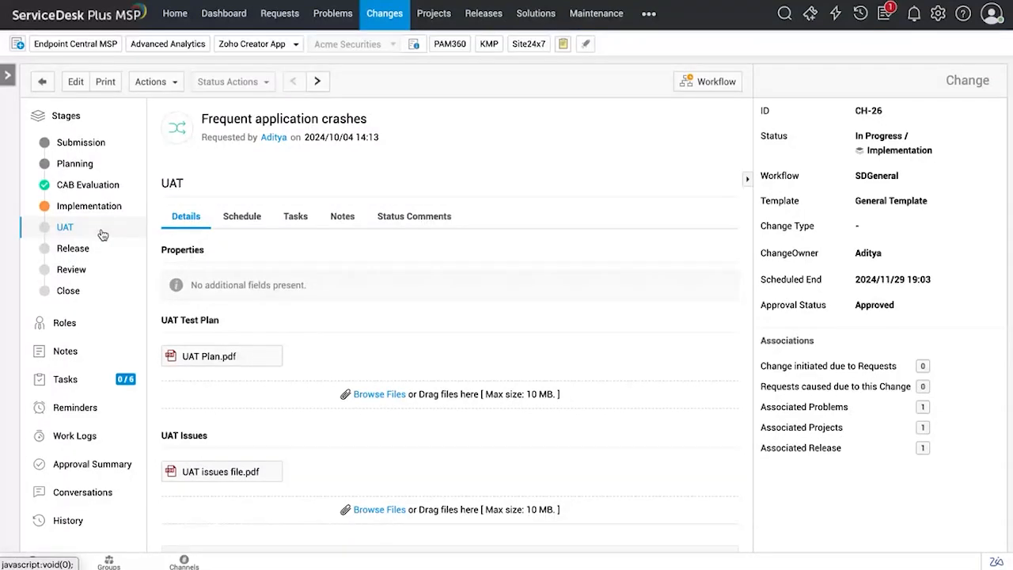
# - Open the "Frequent application crashes" release from the releases list and review its stages and Submission details
pyautogui.click(472, 30)
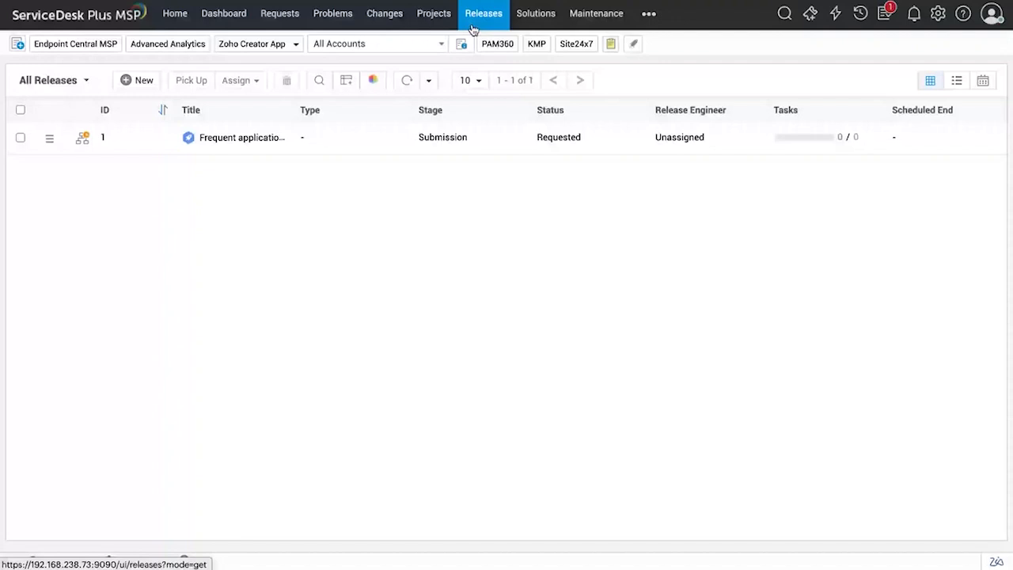
pyautogui.click(248, 138)
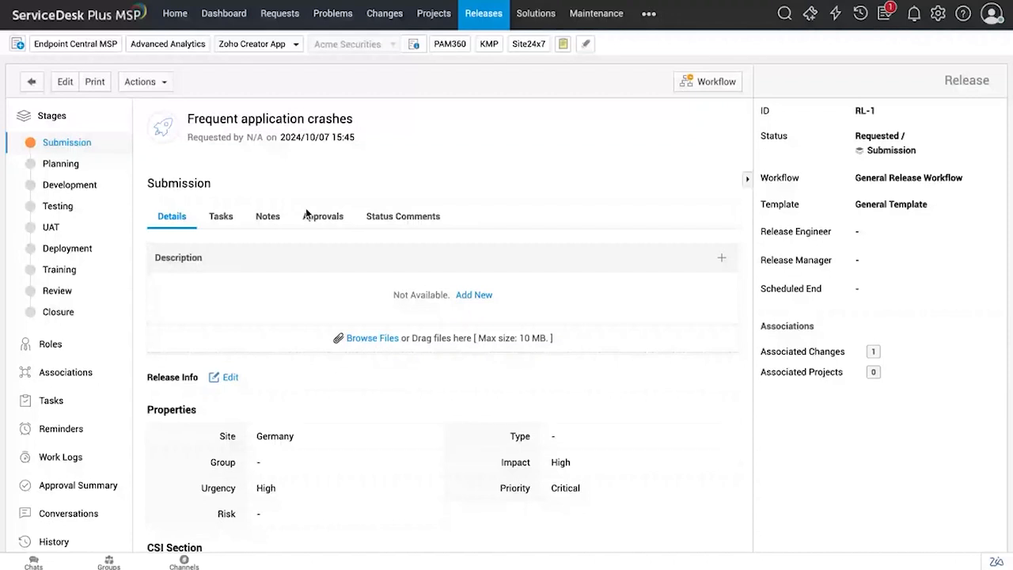
pyautogui.scroll(-1, 319, 251)
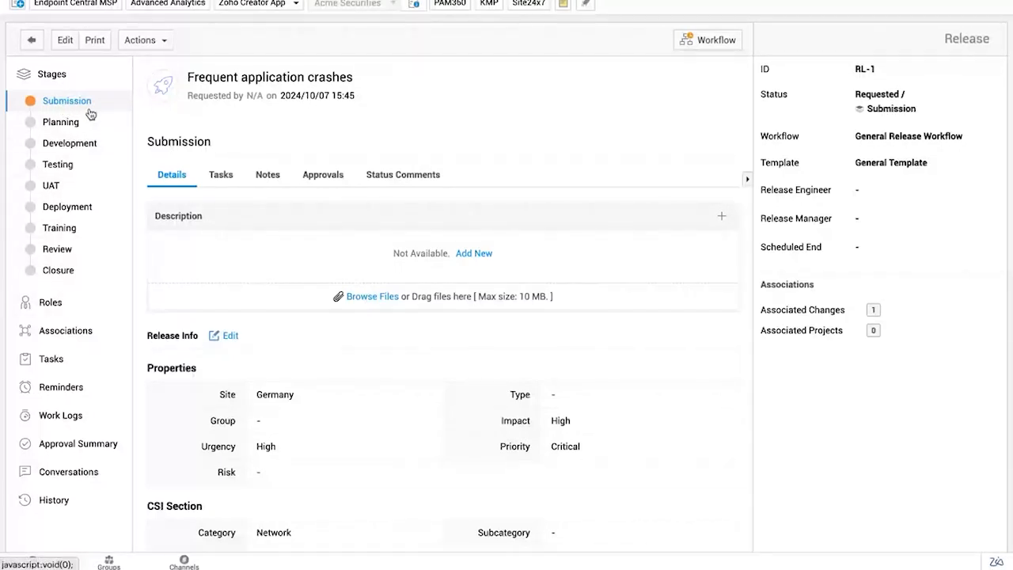
pyautogui.scroll(1, 475, 57)
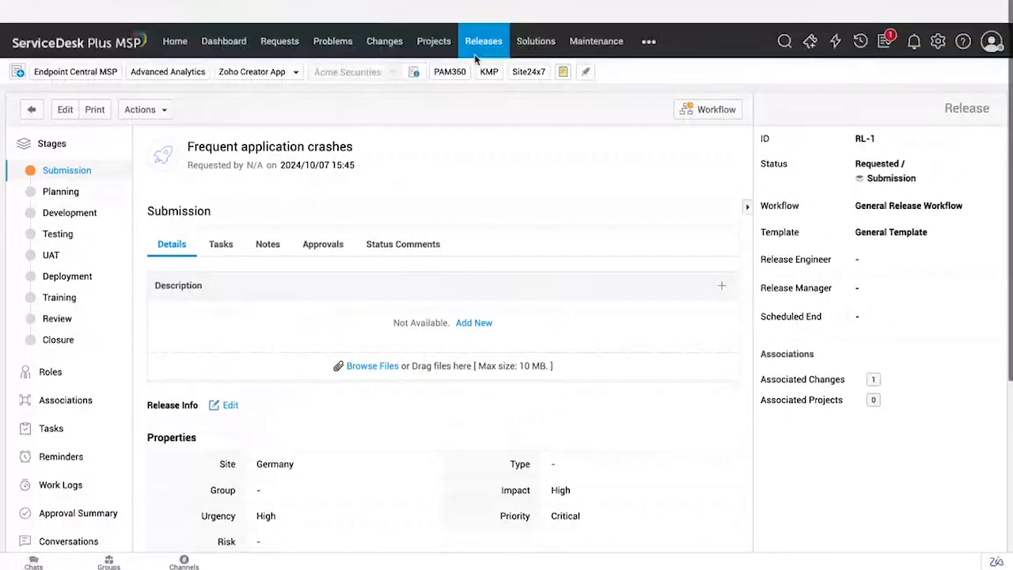
pyautogui.scroll(-1, 476, 59)
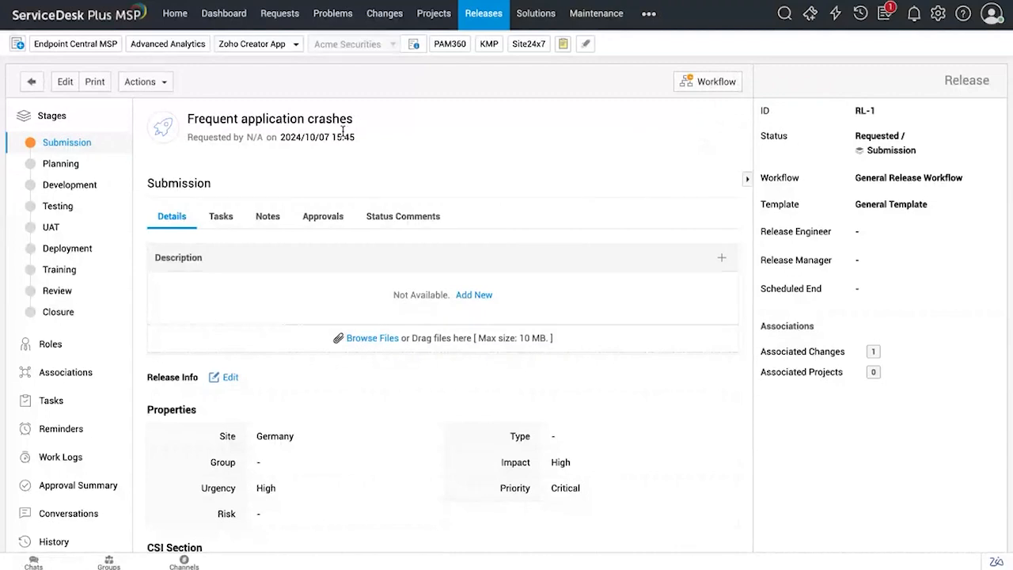
# - Open the "Frequent application crashes" change from the changes list and examine the stages in its workflow diagram
pyautogui.click(380, 14)
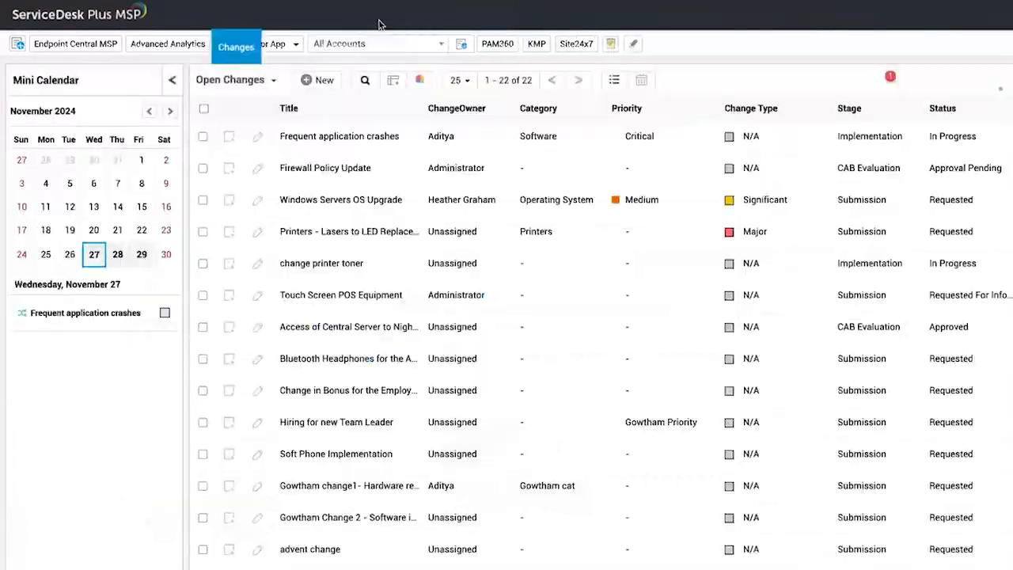
pyautogui.click(327, 136)
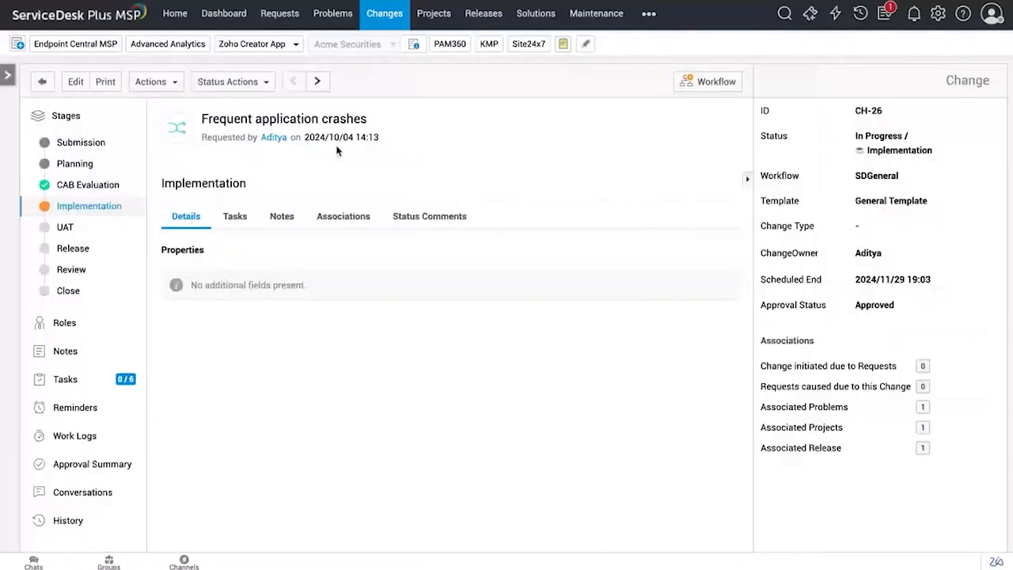
pyautogui.click(941, 16)
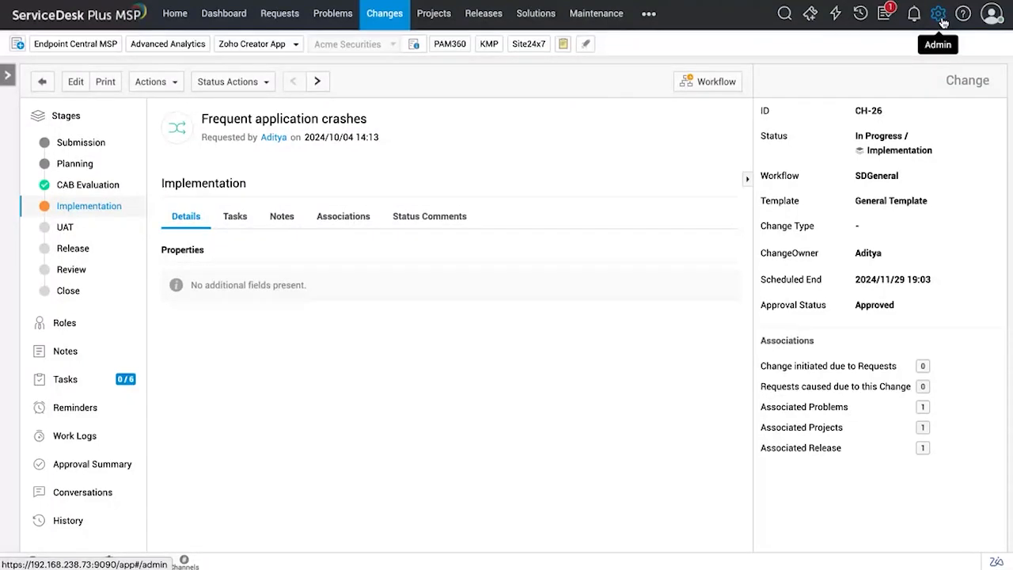
pyautogui.click(717, 84)
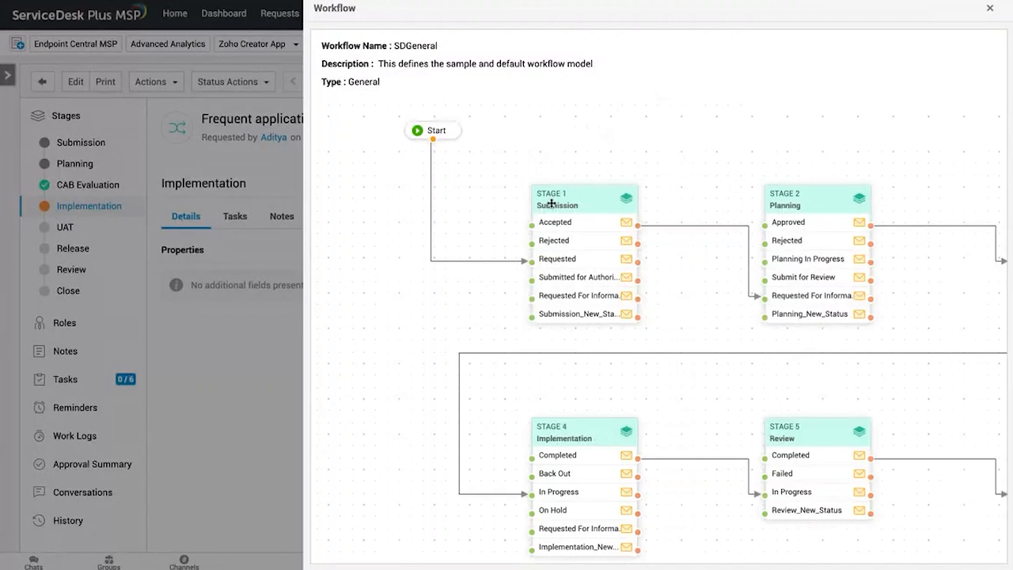
pyautogui.moveTo(750, 251)
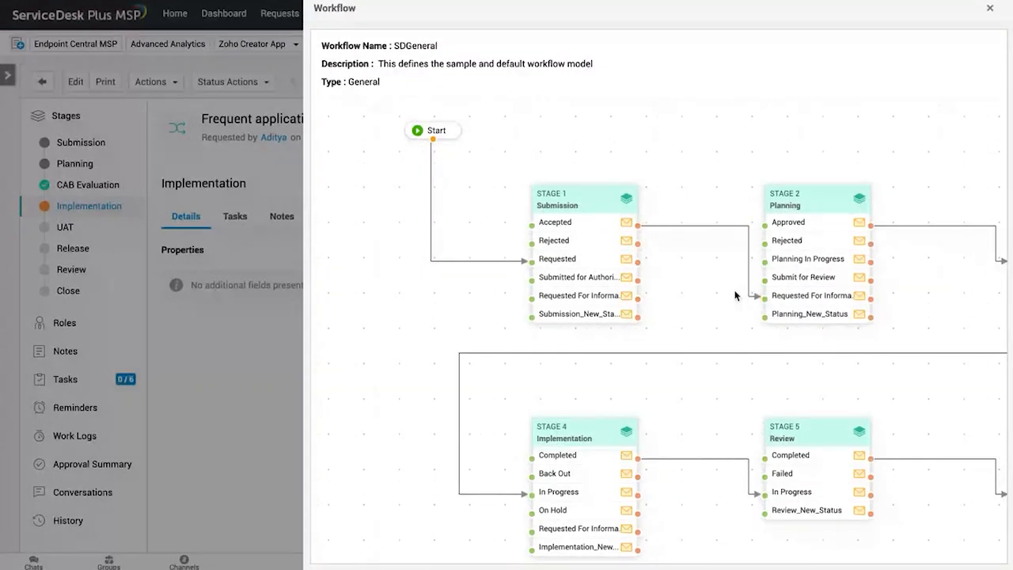
pyautogui.scroll(-1, 736, 296)
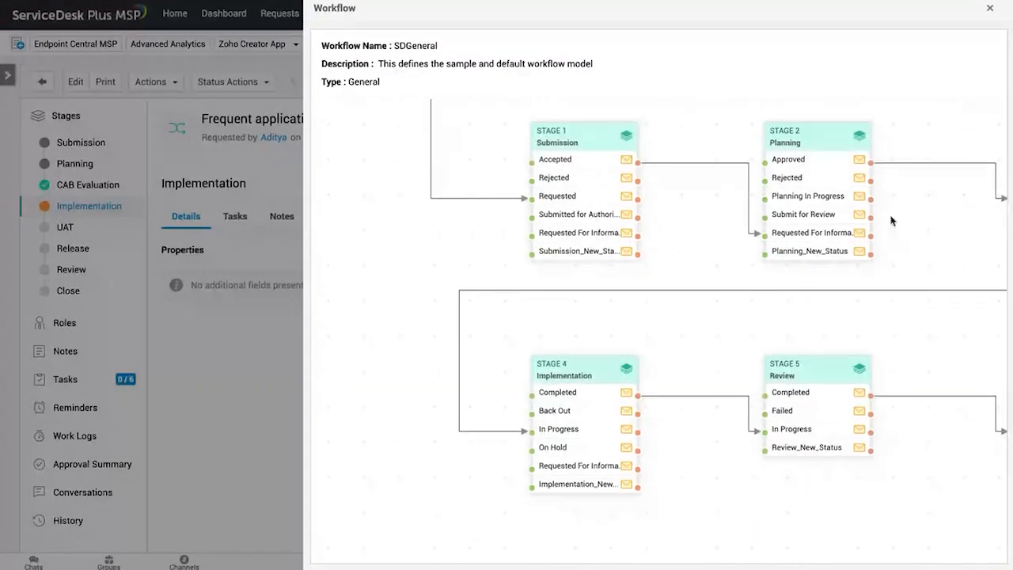
pyautogui.scroll(-1, 769, 165)
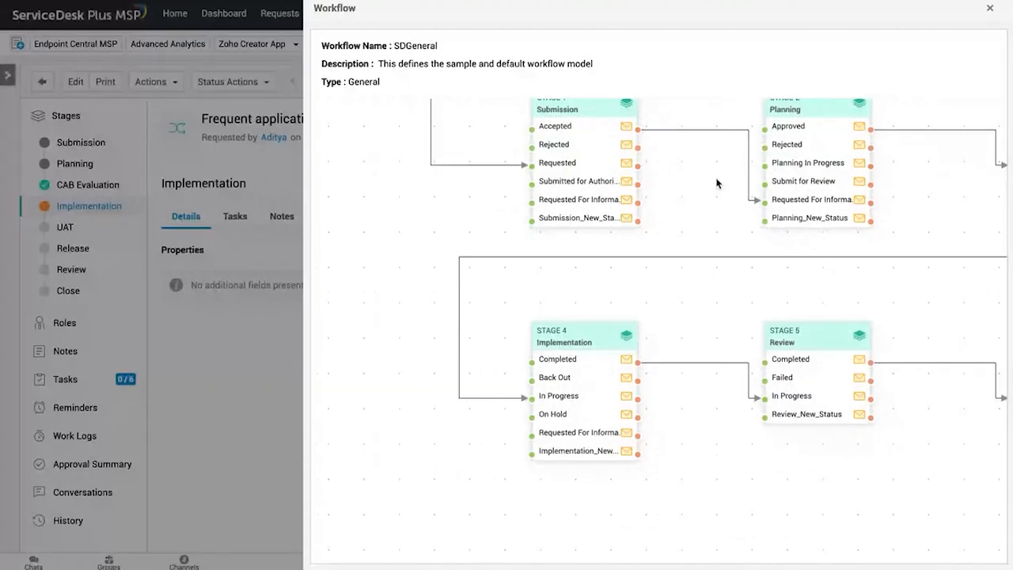
pyautogui.scroll(1, 716, 183)
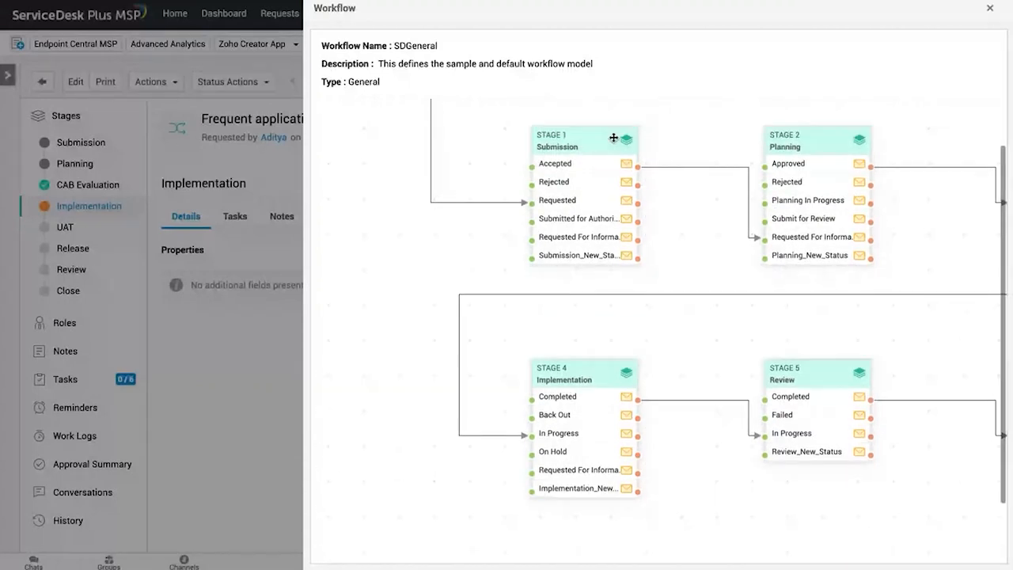
pyautogui.click(989, 9)
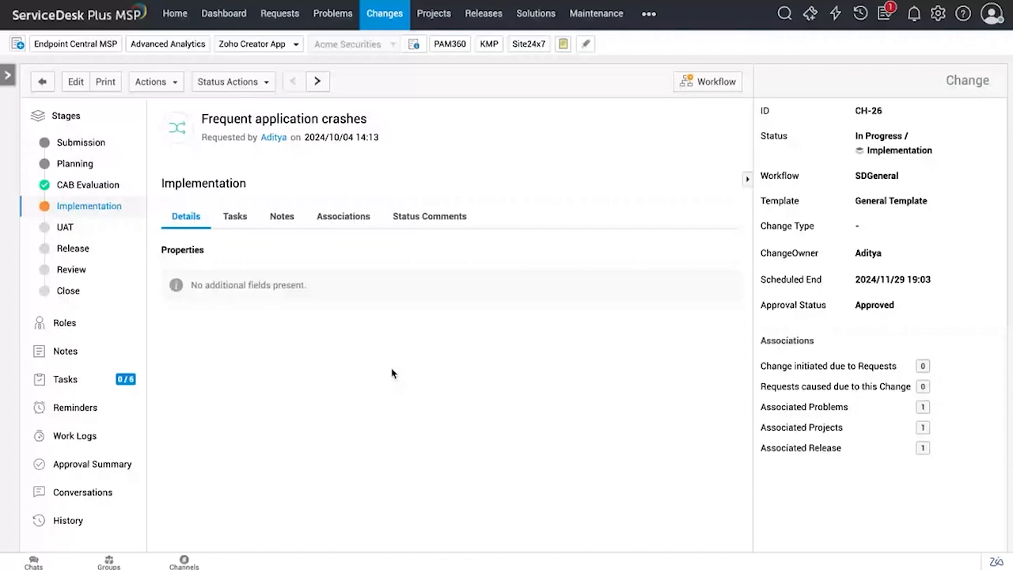
# - Go to the admin settings and open the "Medium change" workflow from the change workflows list
pyautogui.rightClick(939, 13)
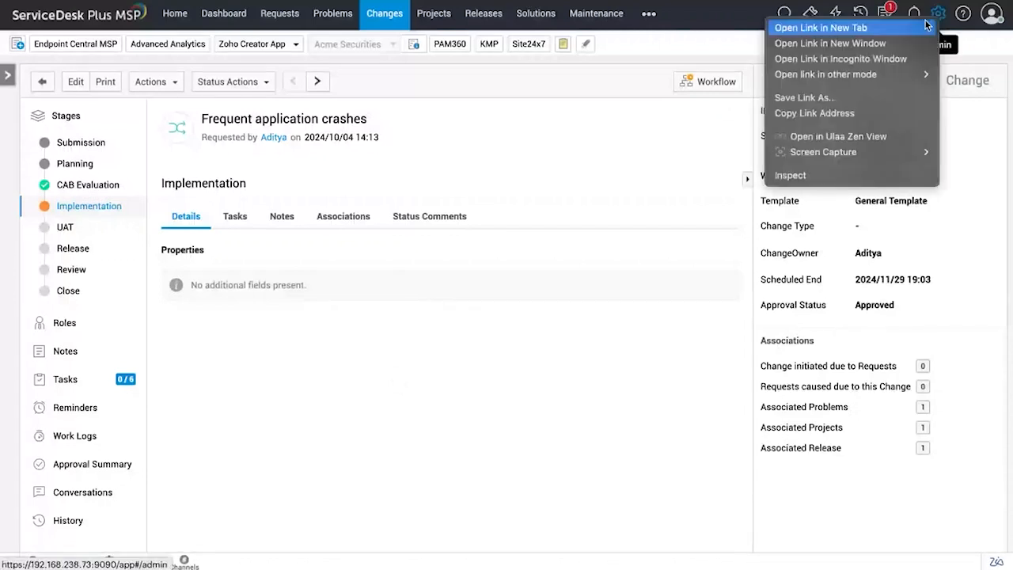
pyautogui.press('Escape')
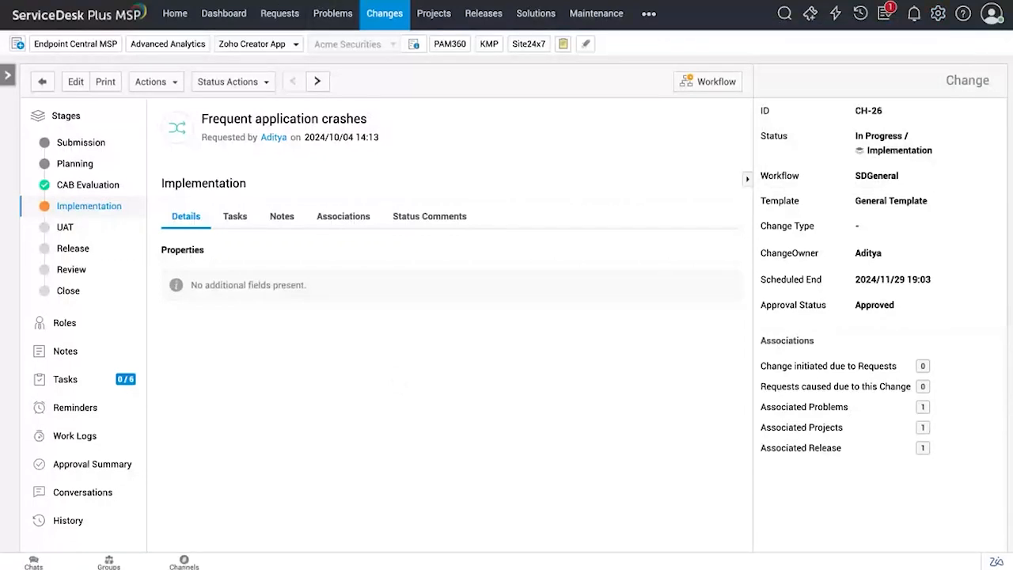
pyautogui.hotkey('ctrl', 'Tab')
pyautogui.scroll(-1, 598, 239)
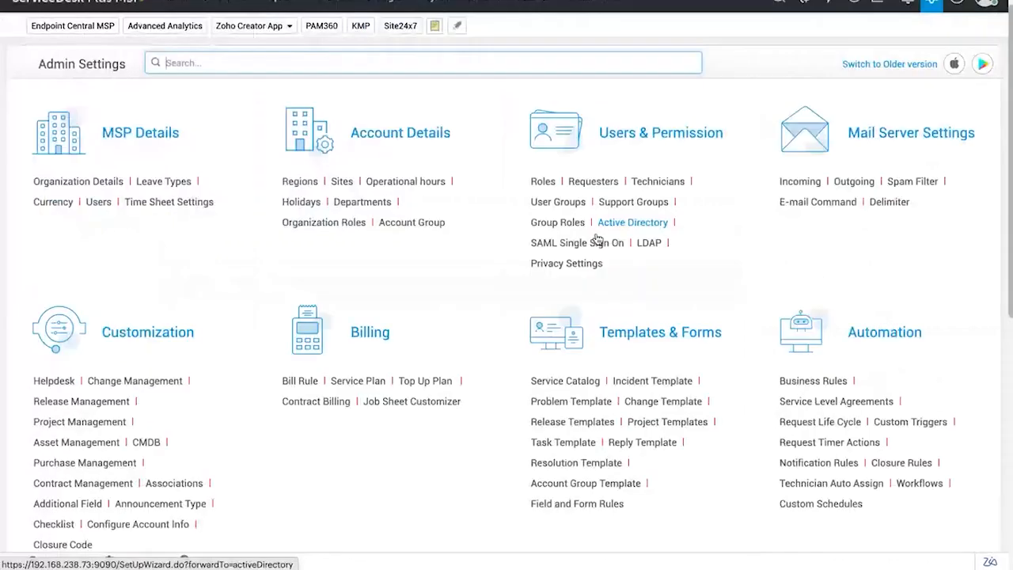
pyautogui.scroll(-3, 598, 239)
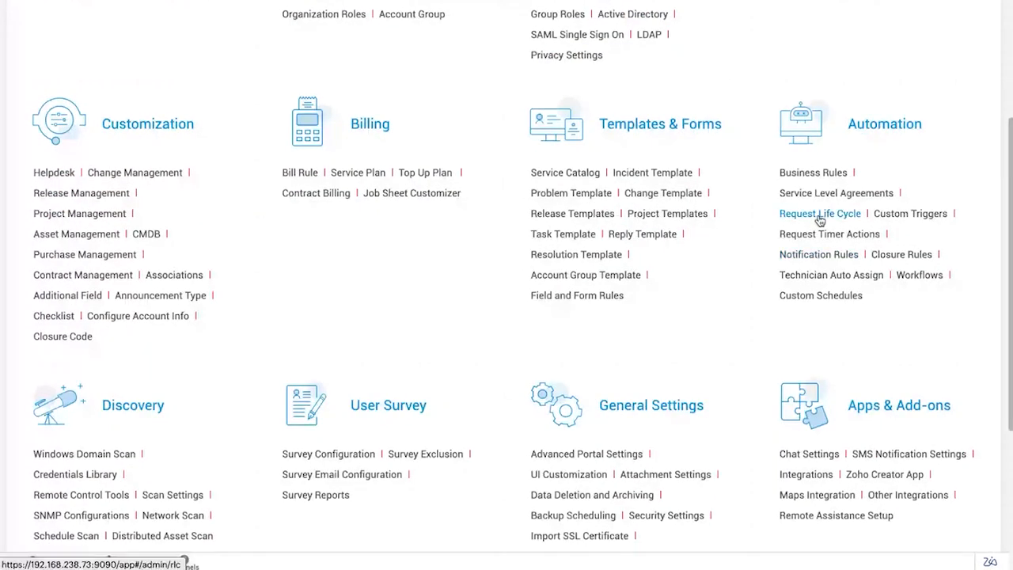
pyautogui.click(914, 276)
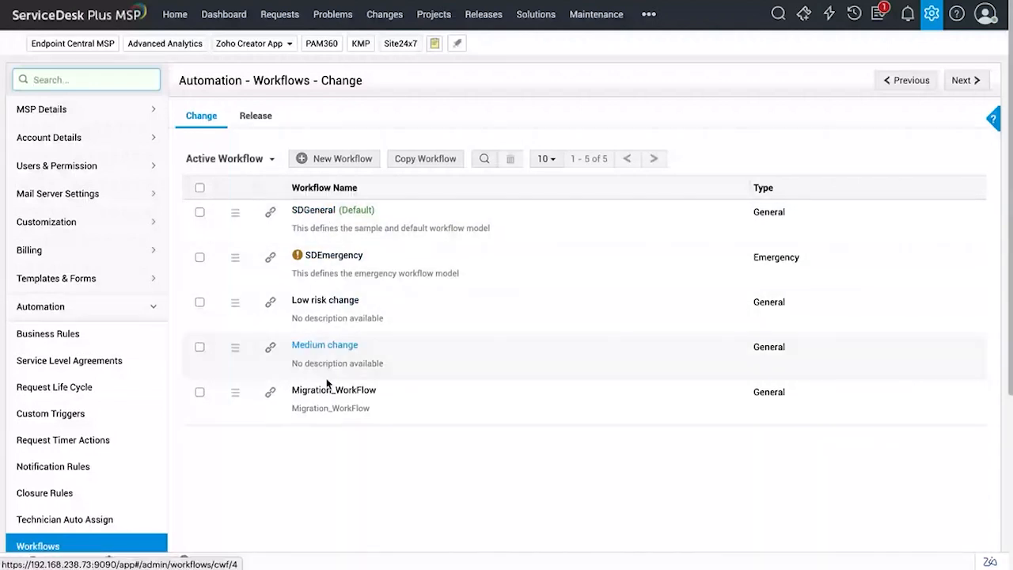
pyautogui.click(326, 346)
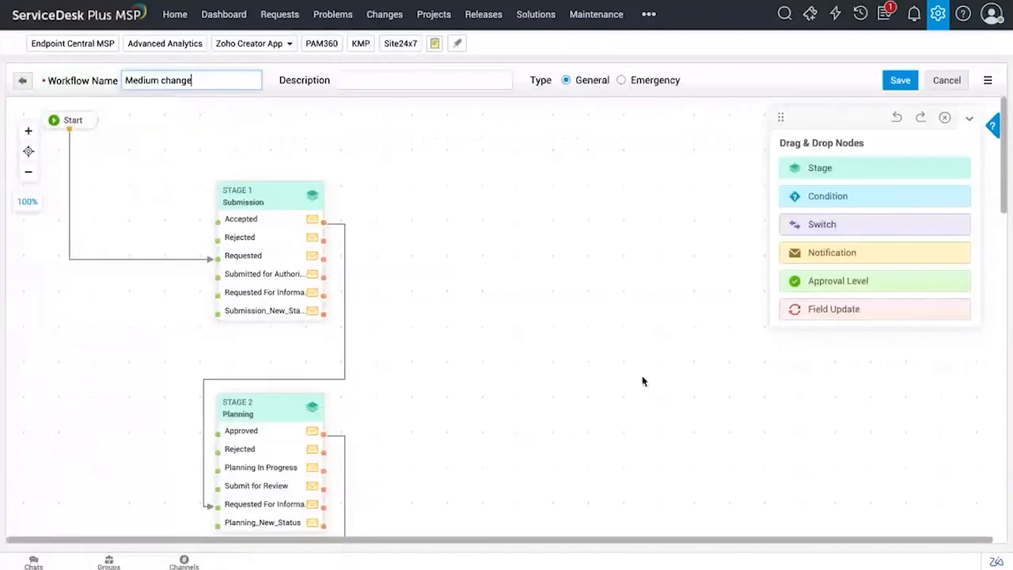
# - Review the stages of the "Medium change" workflow from Submission through Close, including their statuses and connections
pyautogui.scroll(-1, 634, 380)
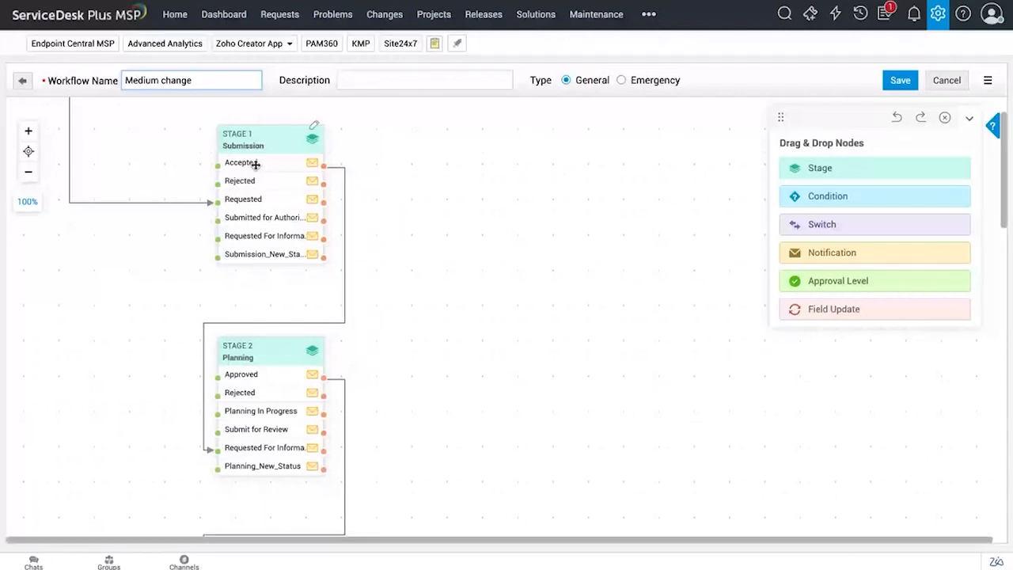
pyautogui.scroll(-2, 289, 332)
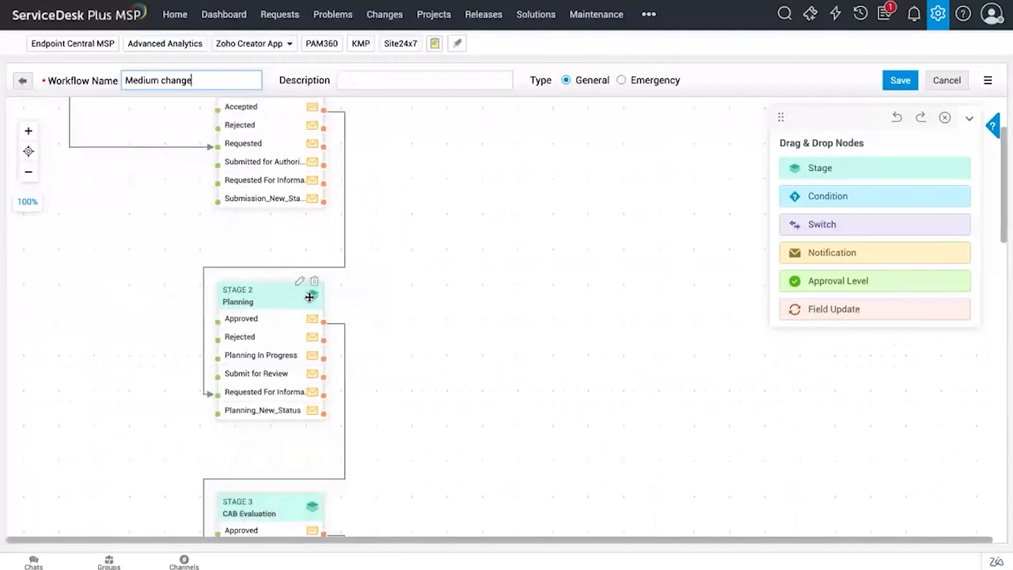
pyautogui.scroll(-5, 307, 373)
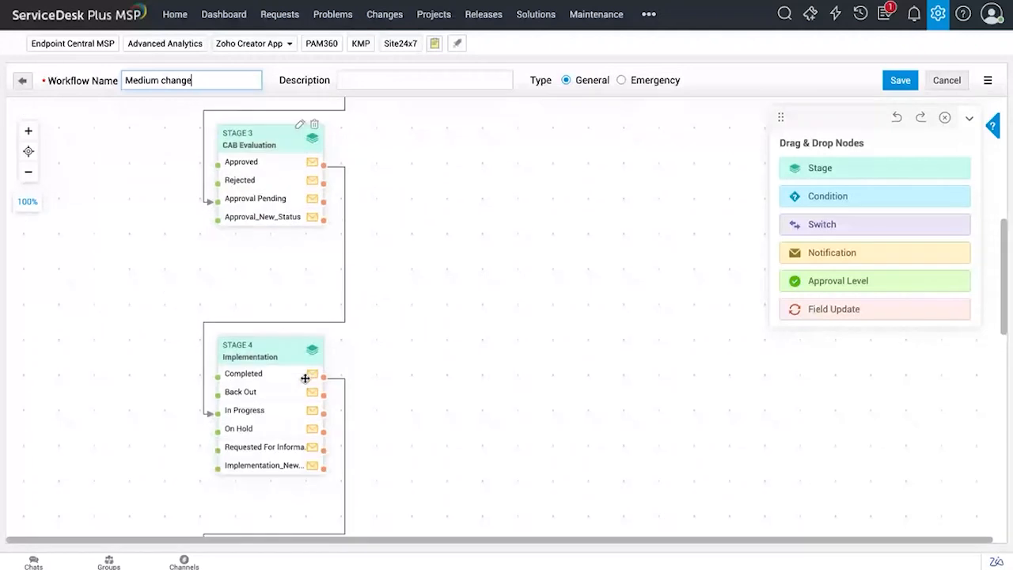
pyautogui.scroll(-6, 305, 379)
pyautogui.scroll(-3, 315, 320)
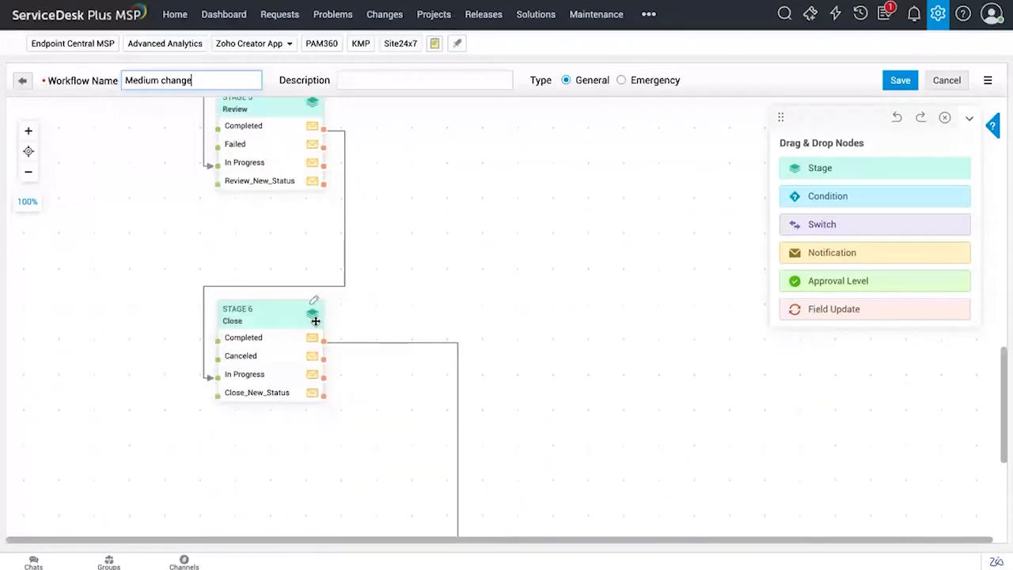
pyautogui.scroll(3, 315, 341)
pyautogui.scroll(9, 315, 356)
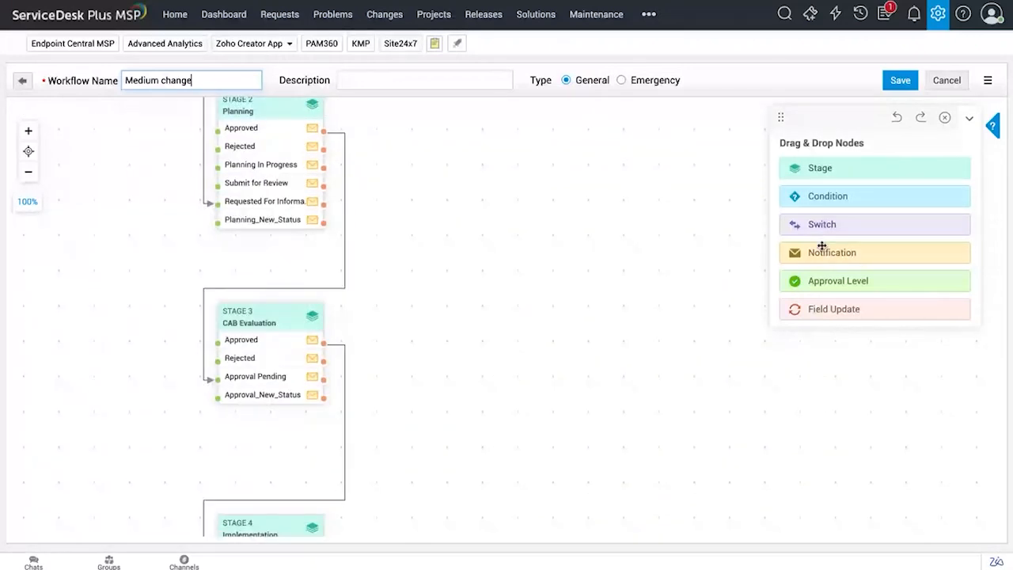
# - Place a new stage node on the canvas beside the Planning and CAB Evaluation stages and choose Release as its stage
pyautogui.moveTo(855, 168); pyautogui.dragTo(447, 252)
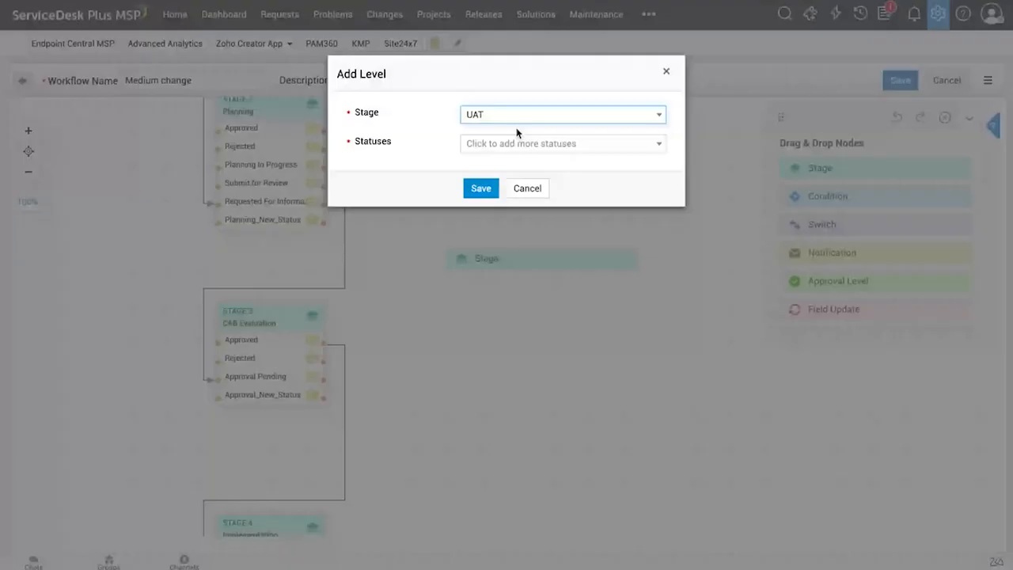
pyautogui.click(519, 118)
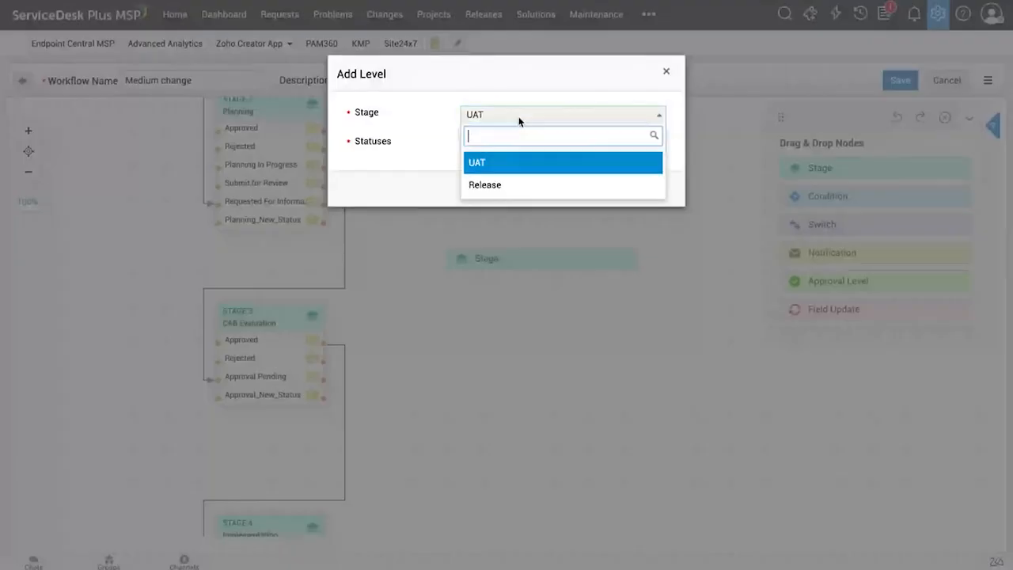
pyautogui.click(486, 186)
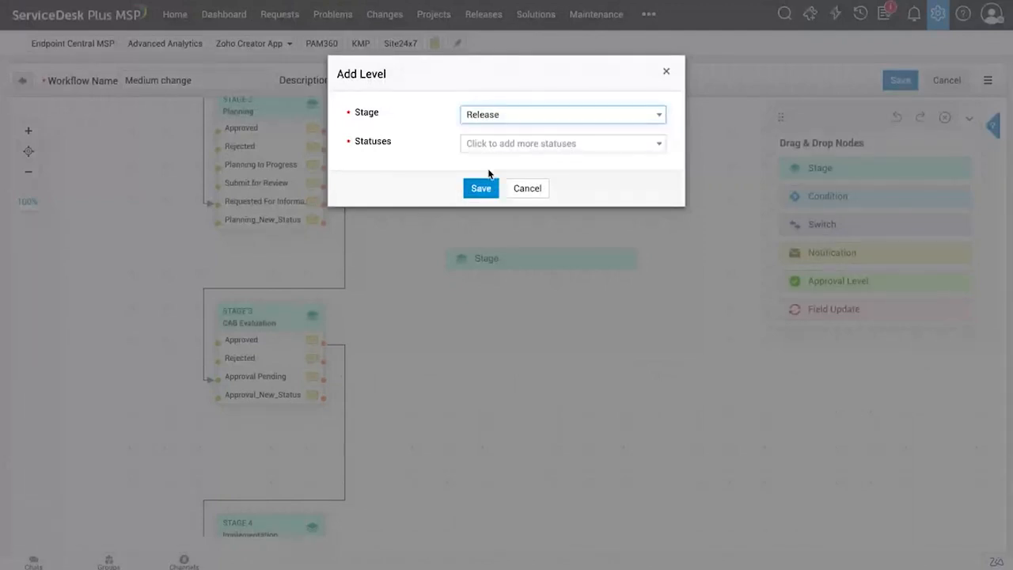
# - Save the Release stage with the statuses Canceled, Failed, Completed and In Progress, and move its node farther away from the existing stages
pyautogui.click(509, 145)
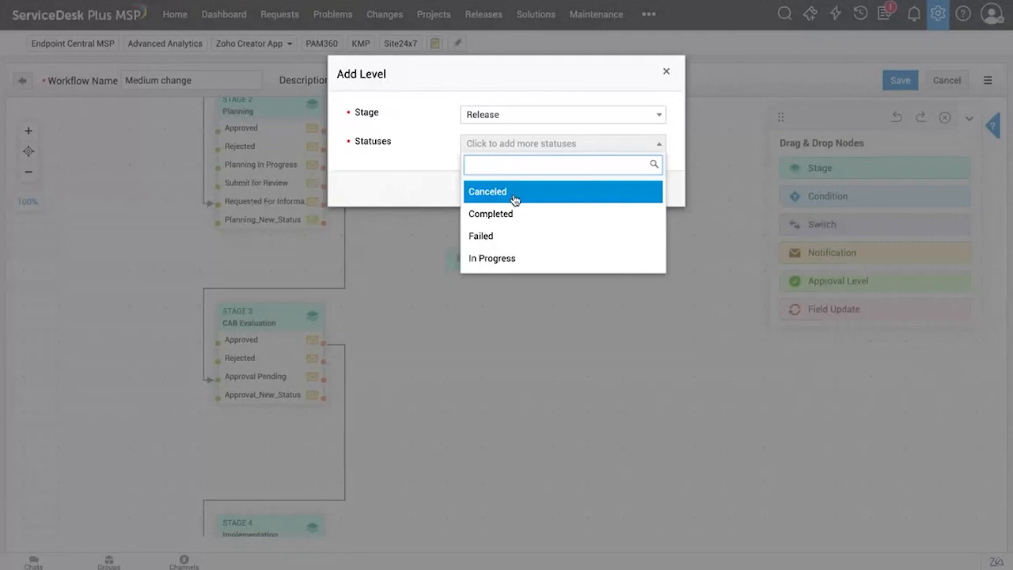
pyautogui.click(514, 192)
pyautogui.click(515, 168)
pyautogui.click(516, 240)
pyautogui.click(516, 194)
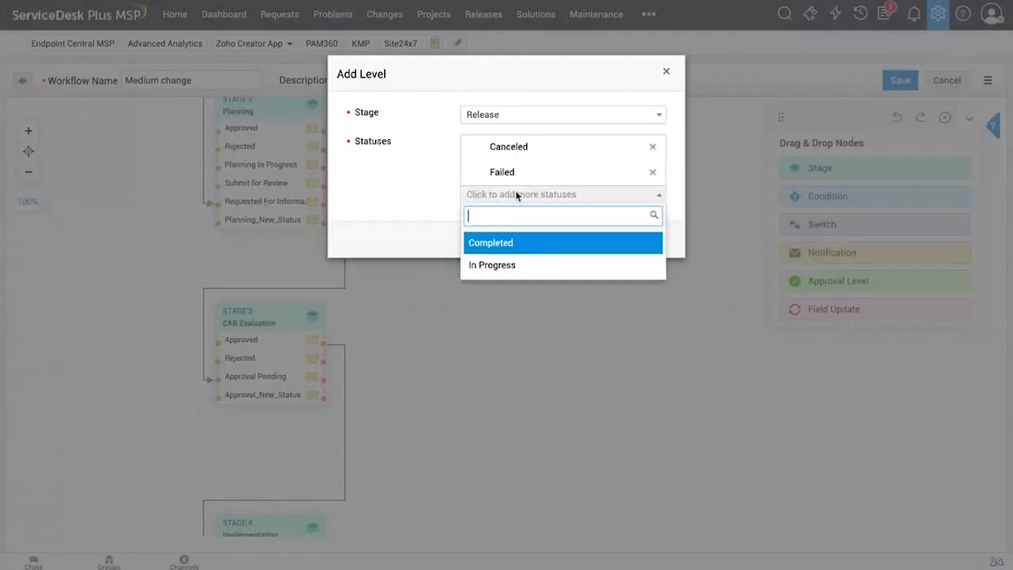
pyautogui.click(517, 245)
pyautogui.click(519, 221)
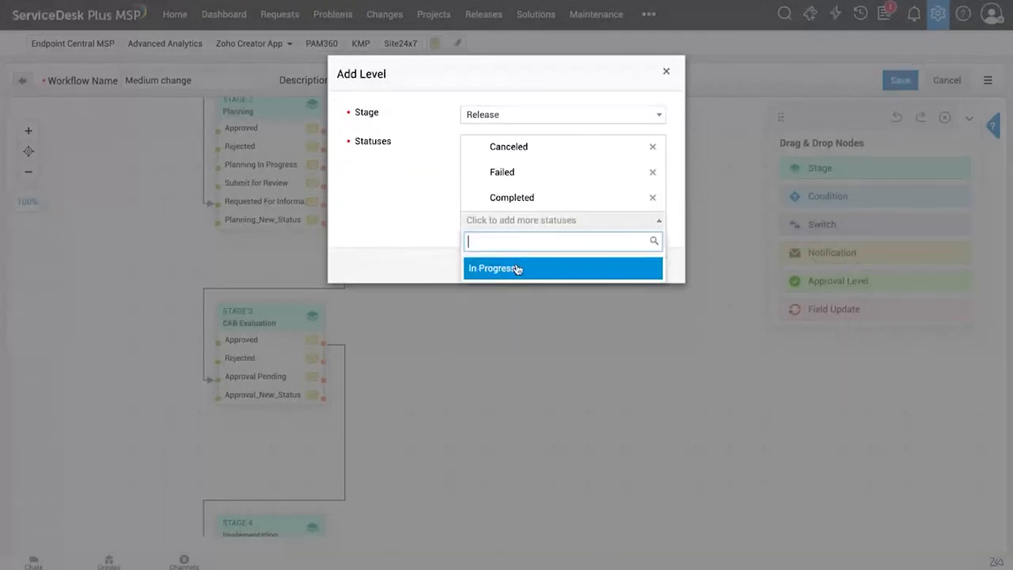
pyautogui.click(477, 267)
pyautogui.click(480, 290)
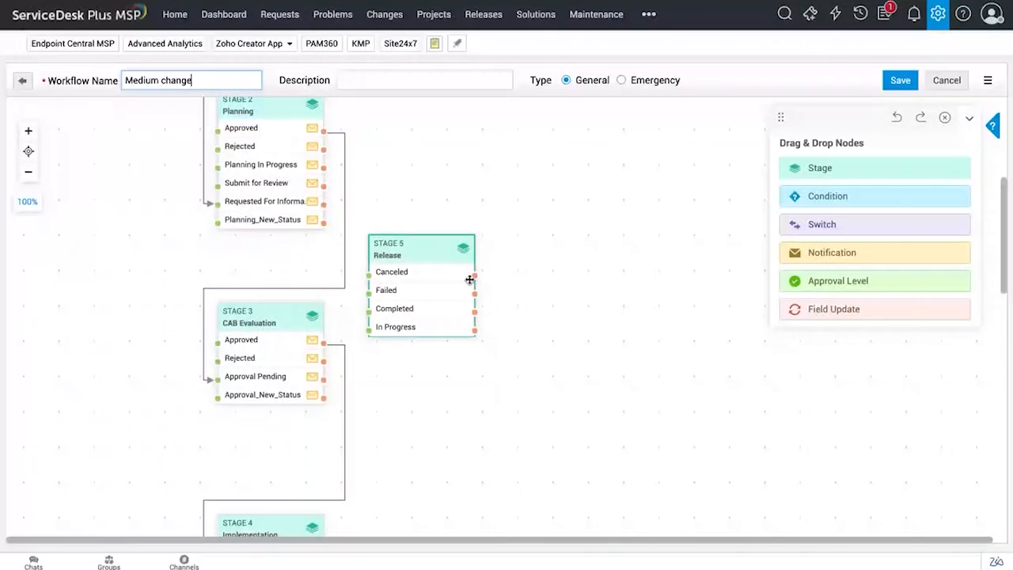
pyautogui.moveTo(470, 279); pyautogui.dragTo(543, 258)
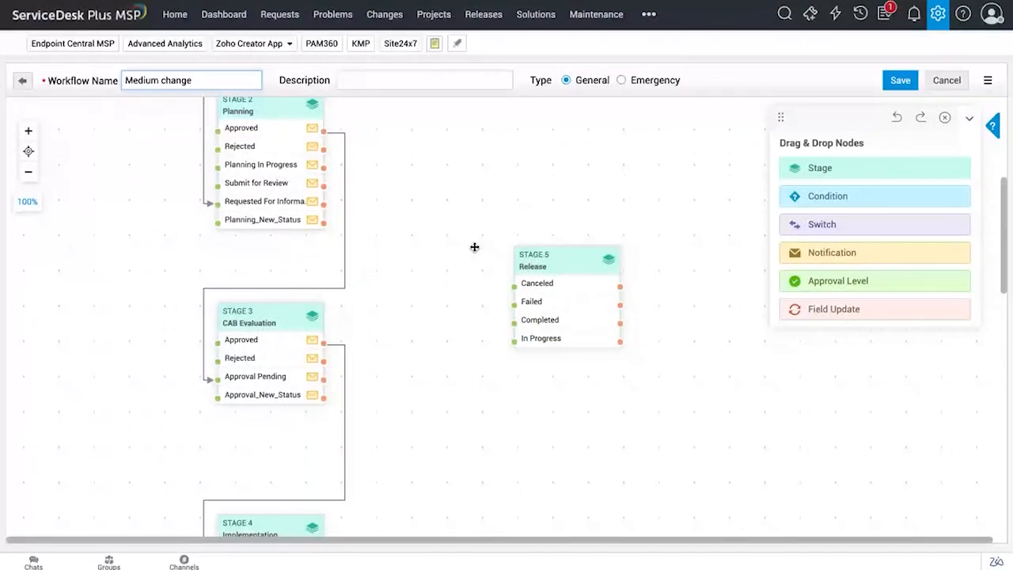
# - Review the Submission and Planning stages, and view the settings for a new Notification node without adding it
pyautogui.scroll(3, 300, 169)
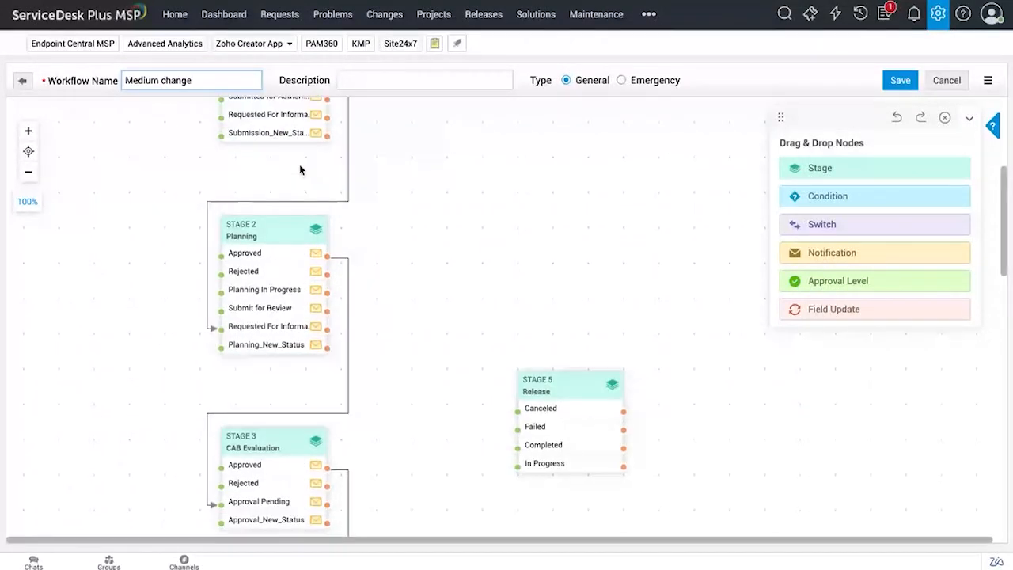
pyautogui.scroll(3, 300, 170)
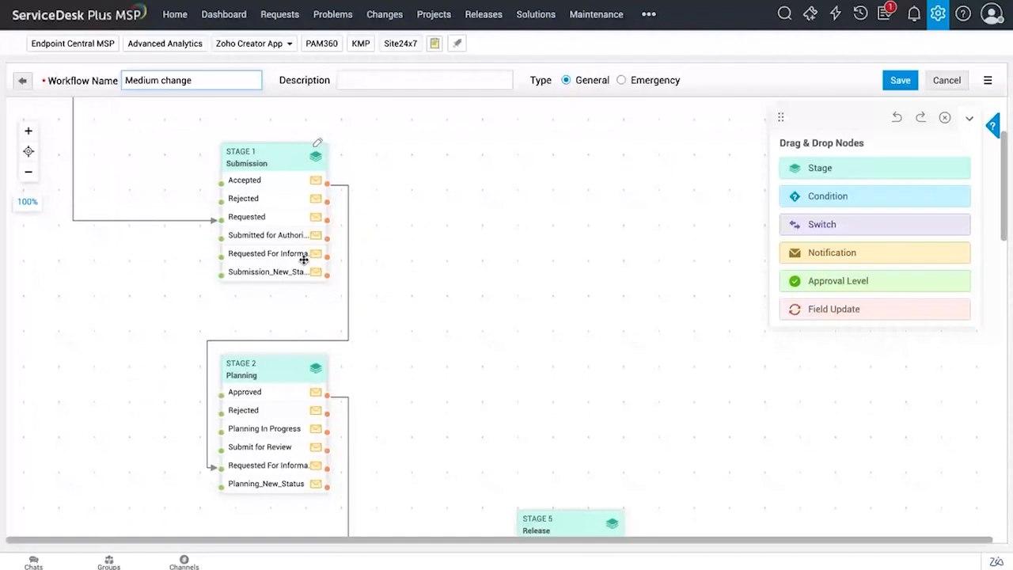
pyautogui.scroll(1, 136, 169)
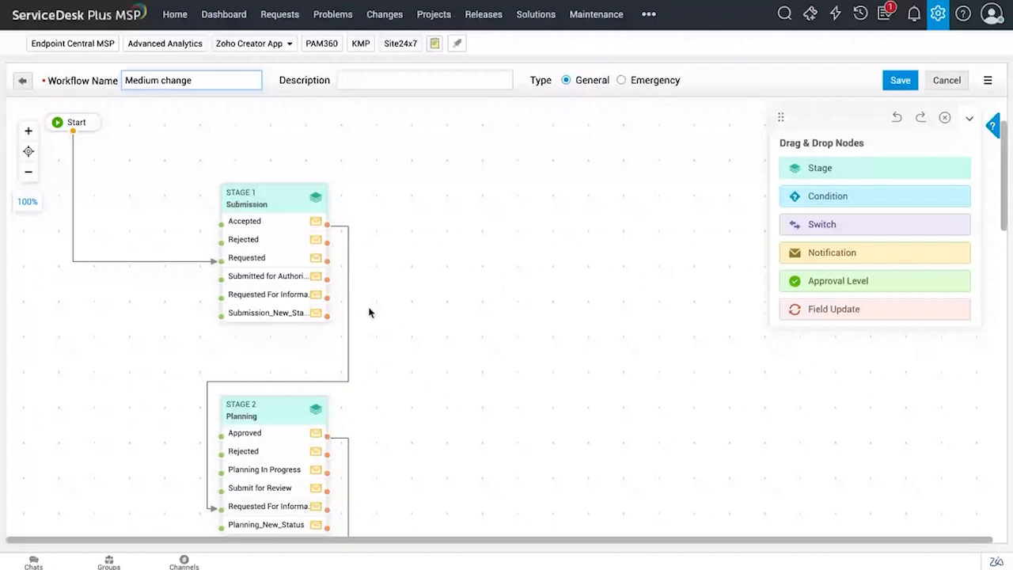
pyautogui.scroll(-2, 466, 274)
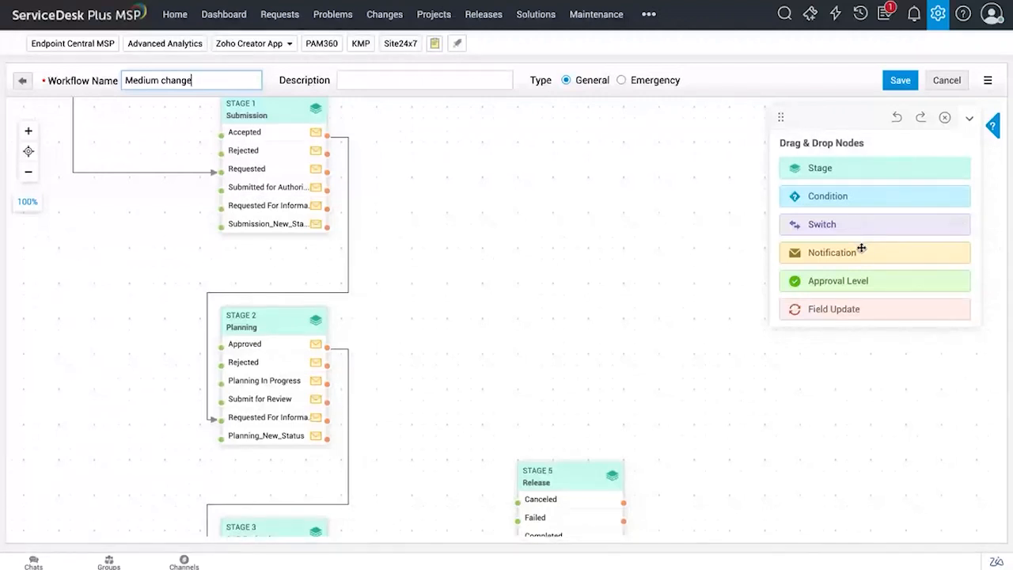
pyautogui.moveTo(860, 258); pyautogui.dragTo(464, 281)
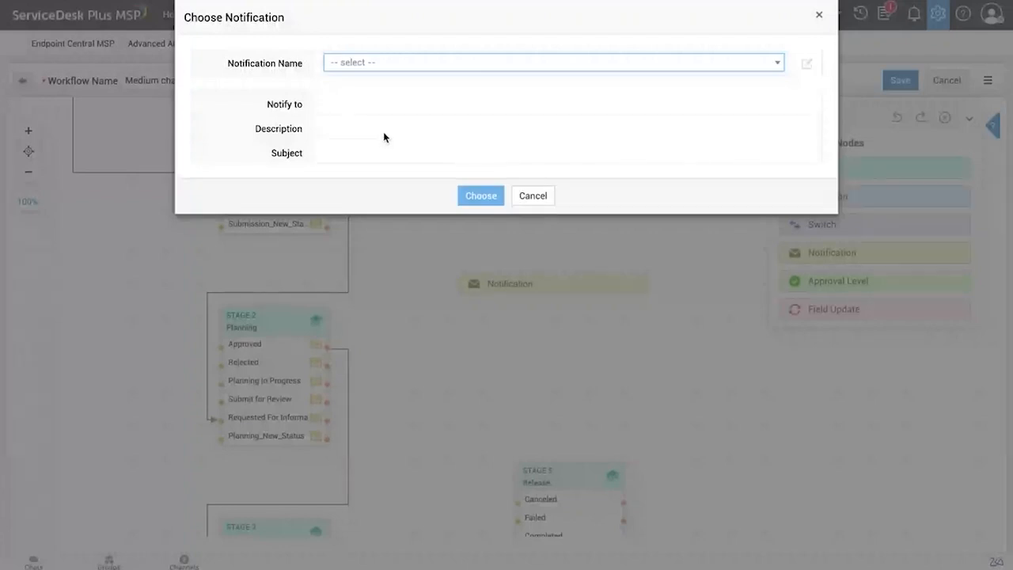
pyautogui.click(522, 199)
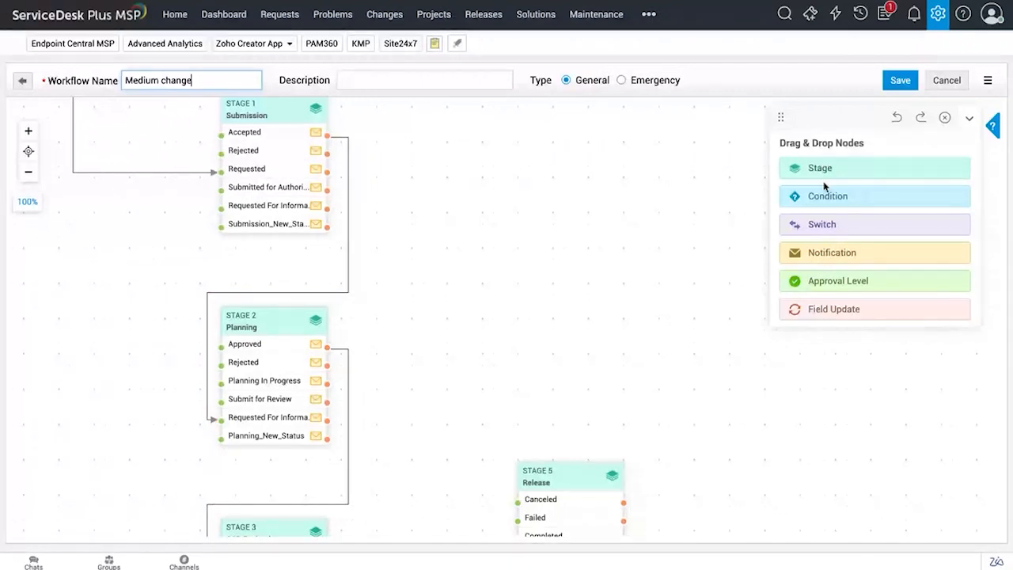
# - View the settings for a new Condition node, picking Backout Plan > Description as the criteria column, without adding the node
pyautogui.moveTo(823, 196); pyautogui.dragTo(515, 220)
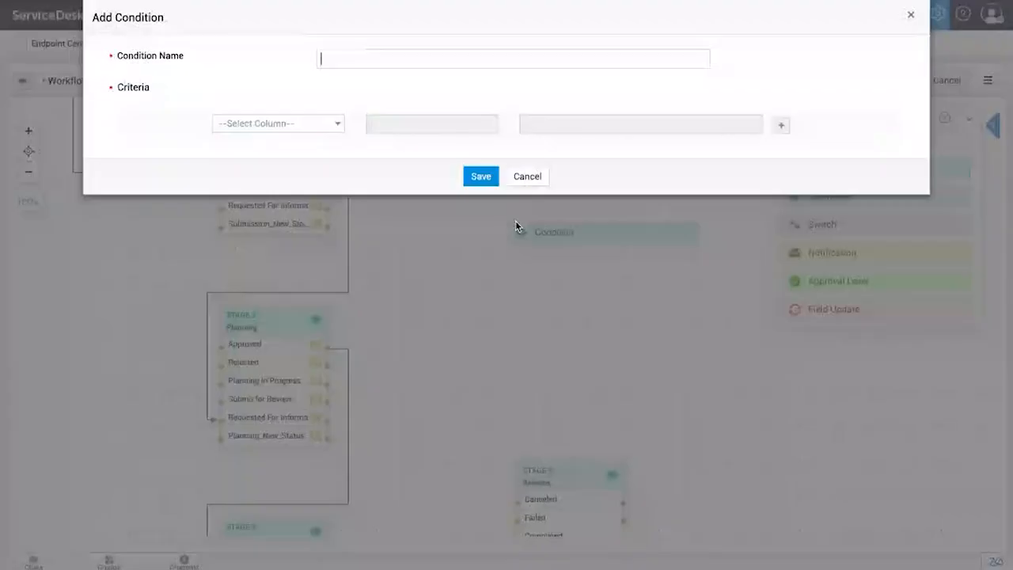
pyautogui.click(292, 133)
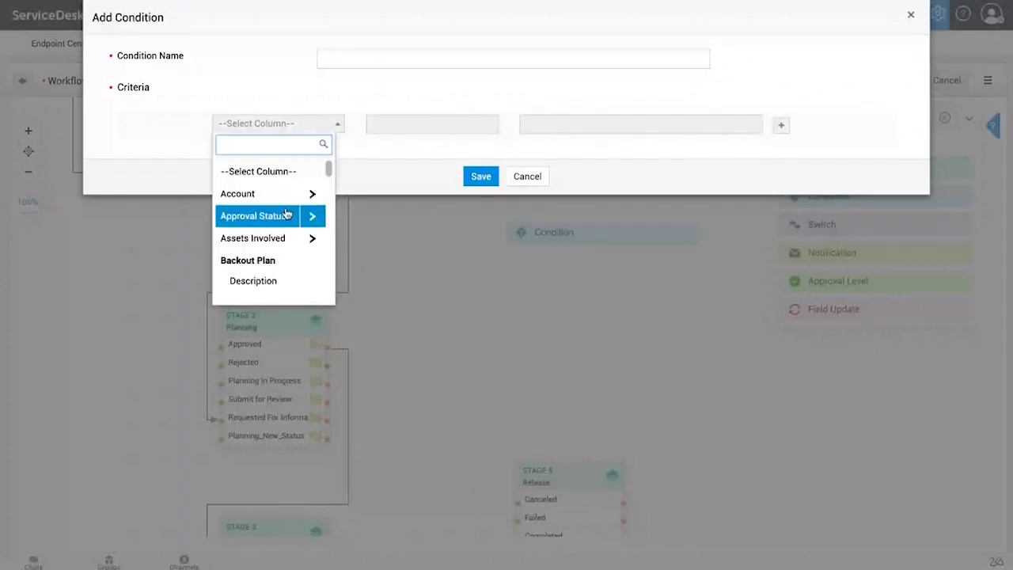
pyautogui.click(267, 278)
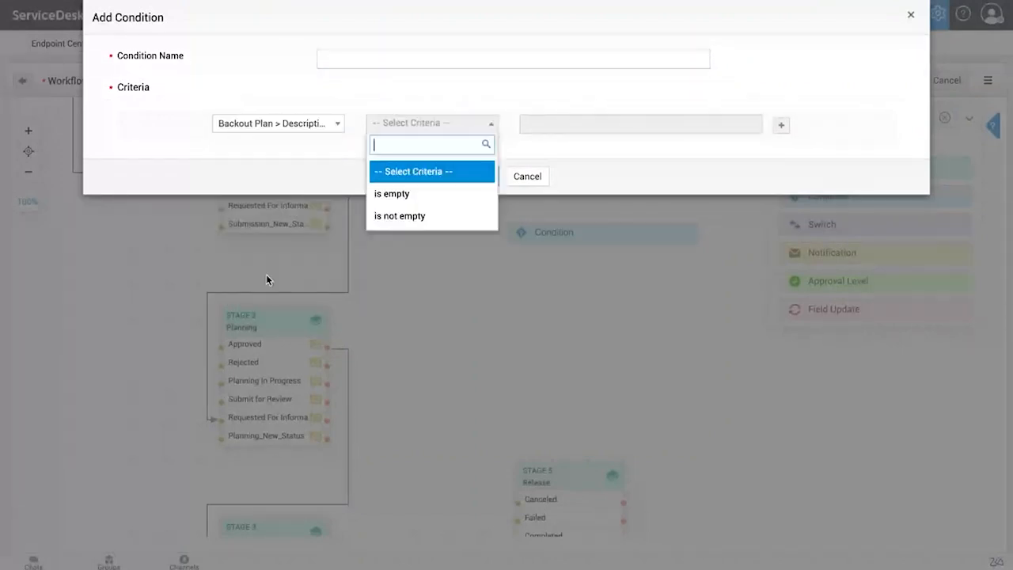
pyautogui.click(528, 180)
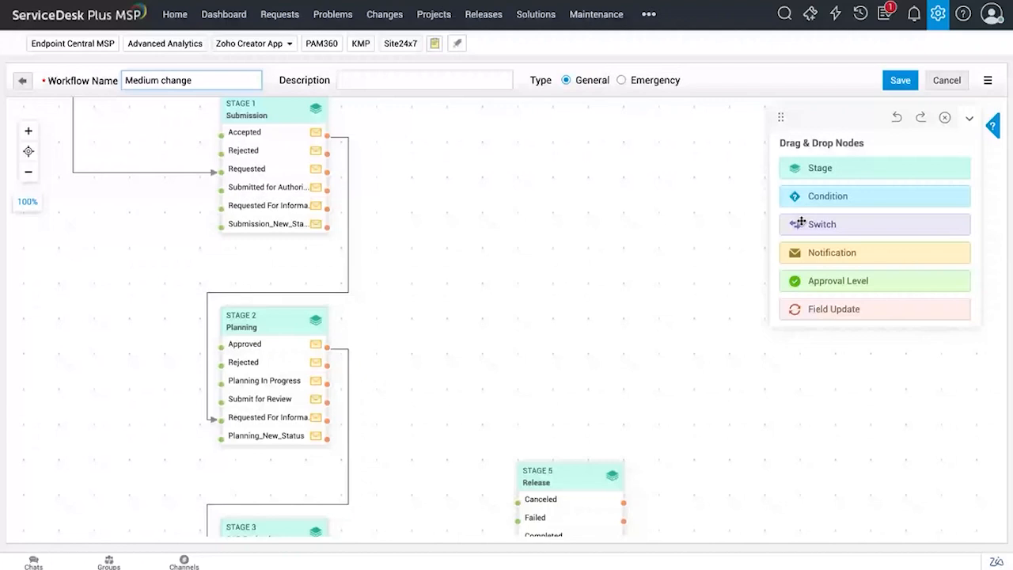
# - Place a Switch node on the canvas beside the Submission stage and select Priority as its field
pyautogui.moveTo(807, 224); pyautogui.dragTo(483, 214)
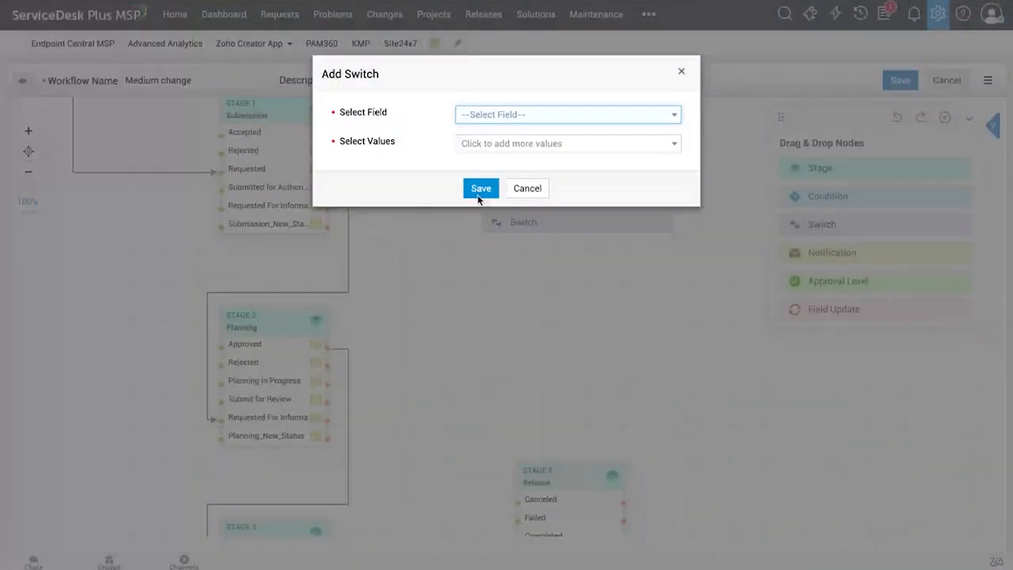
pyautogui.click(487, 117)
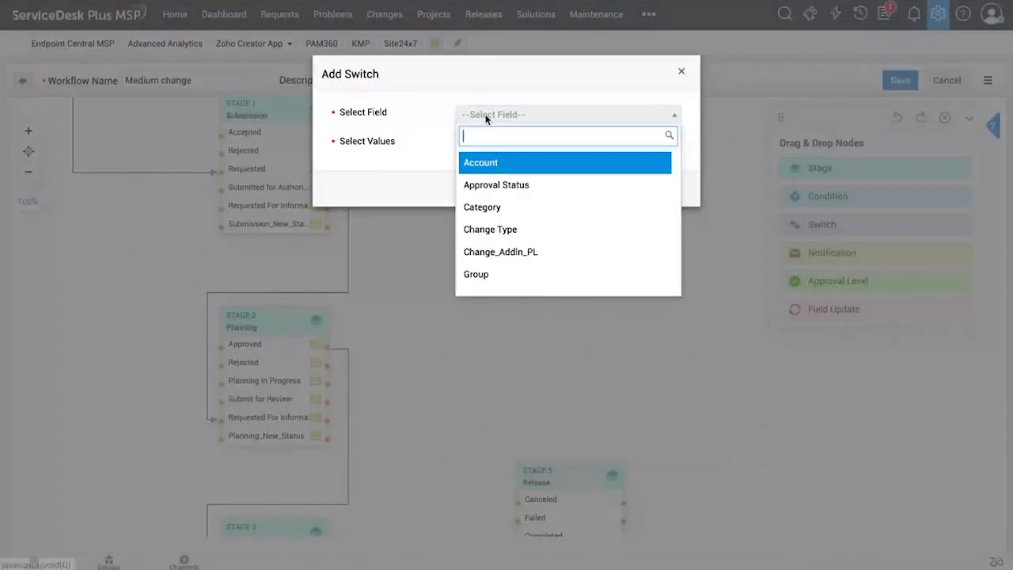
pyautogui.scroll(-5, 497, 173)
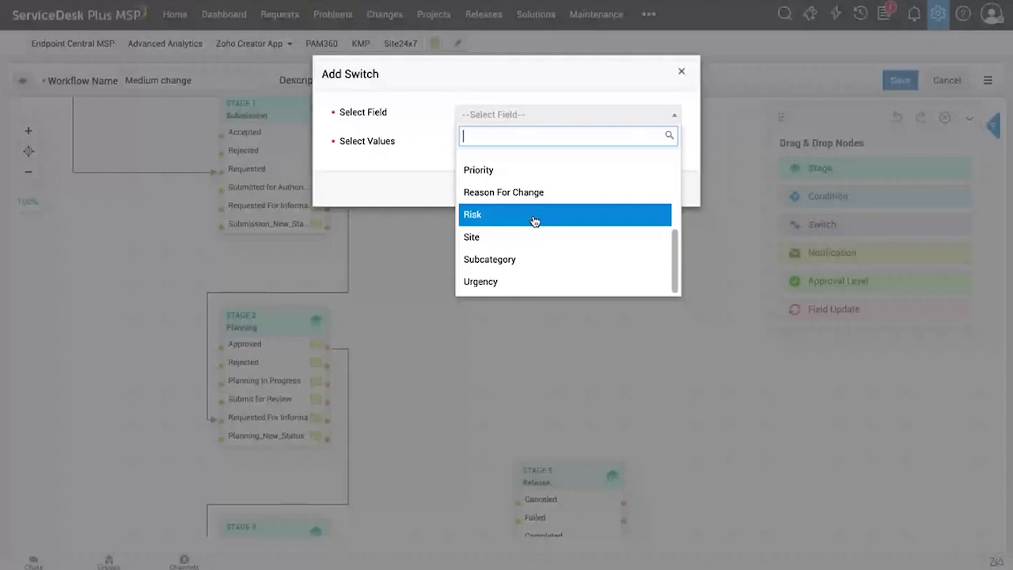
pyautogui.click(526, 174)
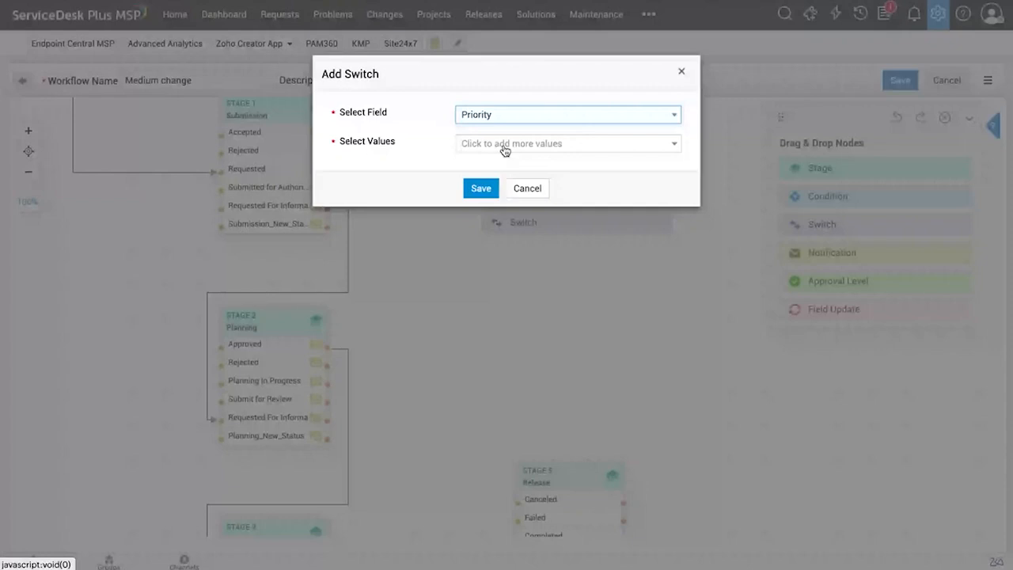
# - Add the values Critical, High and Medium to the Priority switch and save it
pyautogui.click(504, 149)
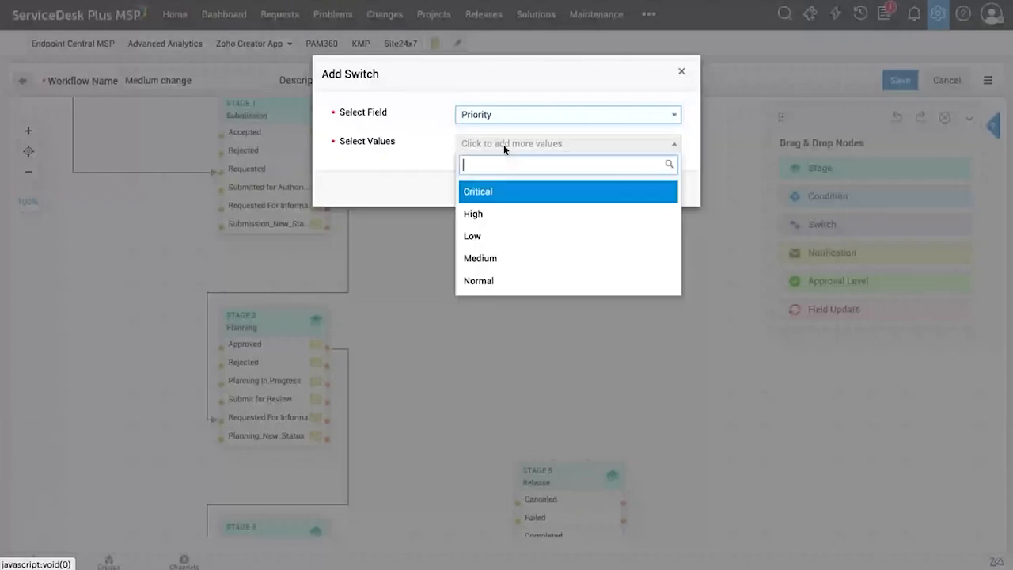
pyautogui.click(506, 198)
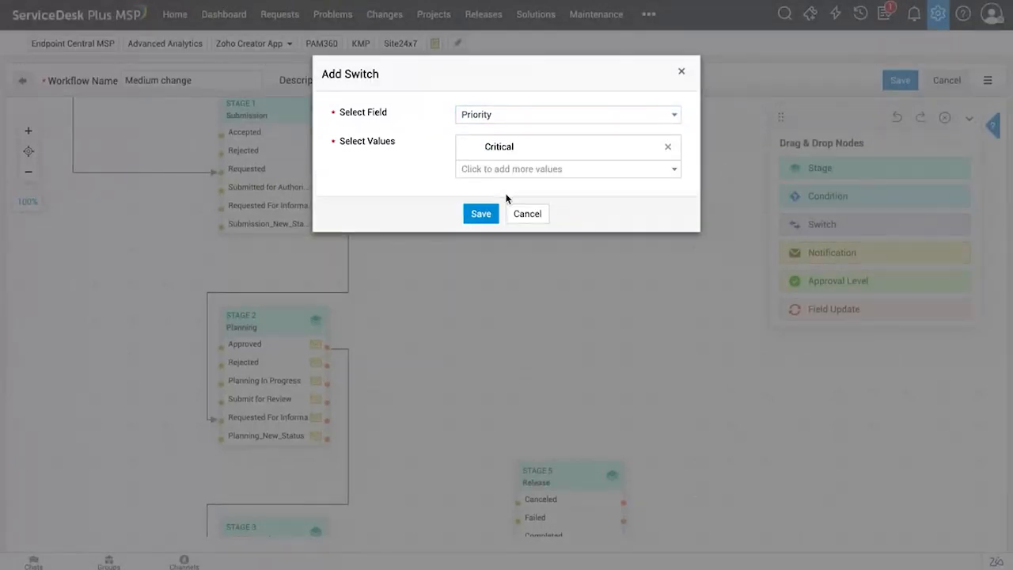
pyautogui.click(507, 170)
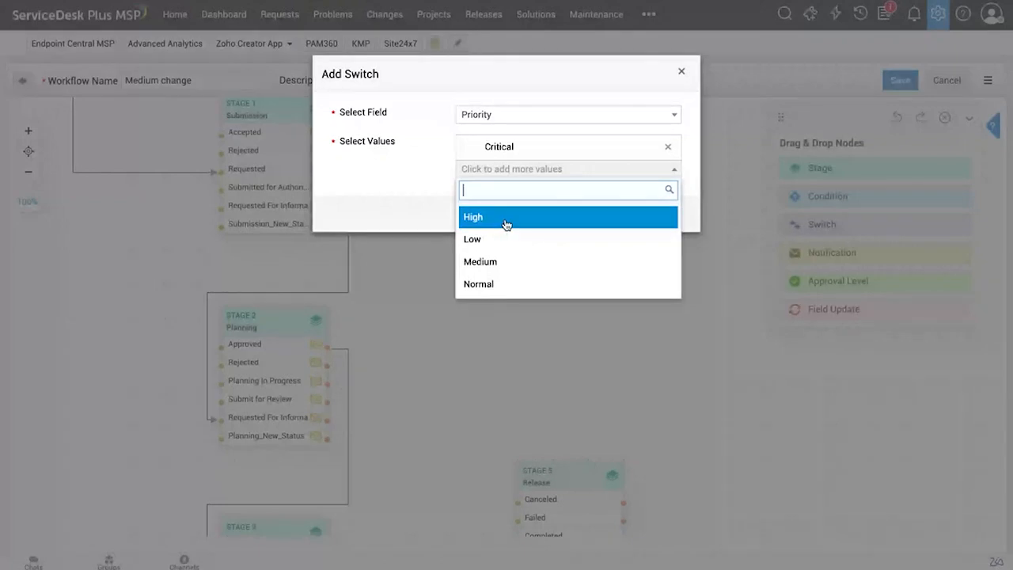
pyautogui.click(507, 225)
pyautogui.click(520, 193)
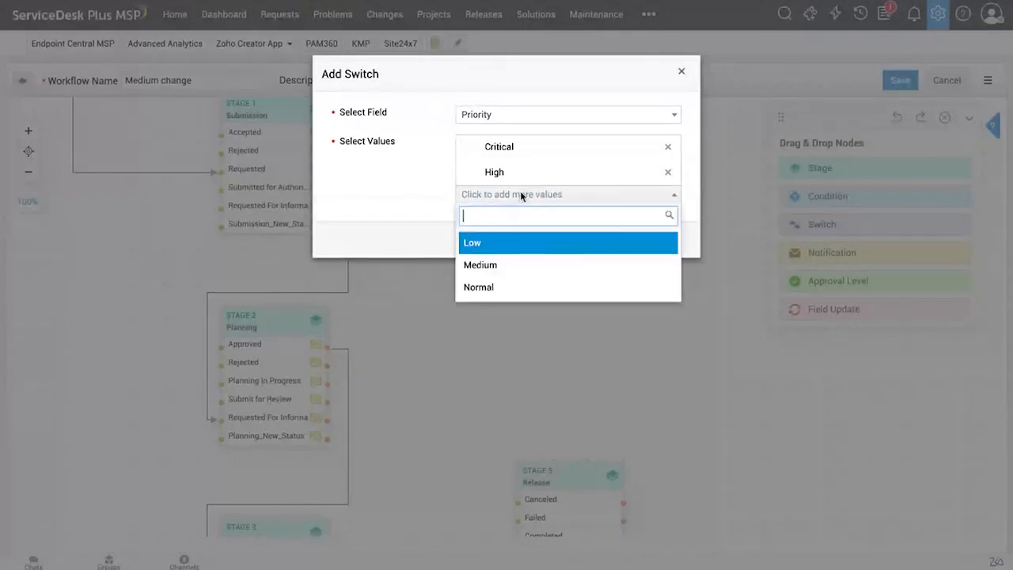
pyautogui.click(522, 265)
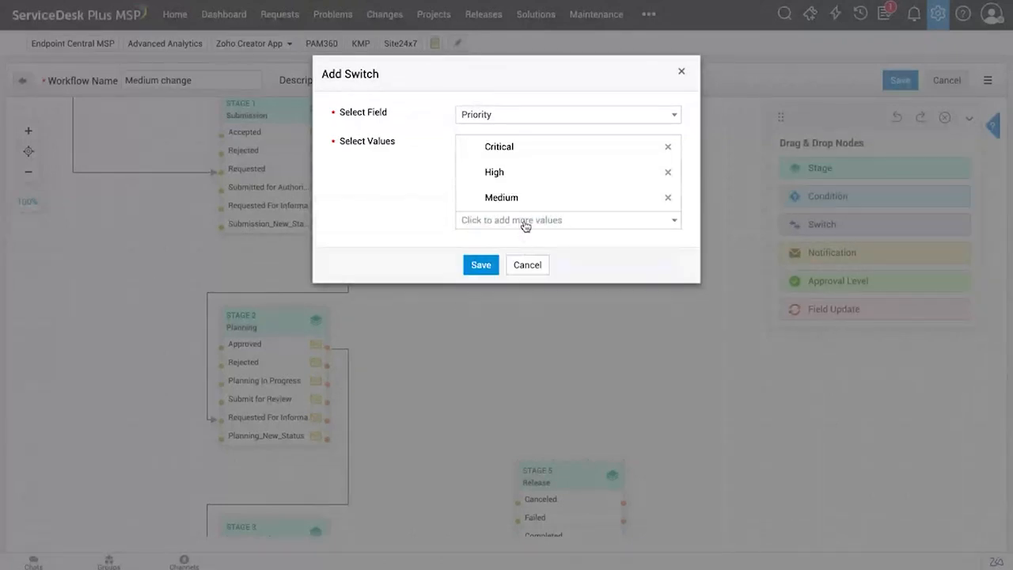
pyautogui.click(491, 265)
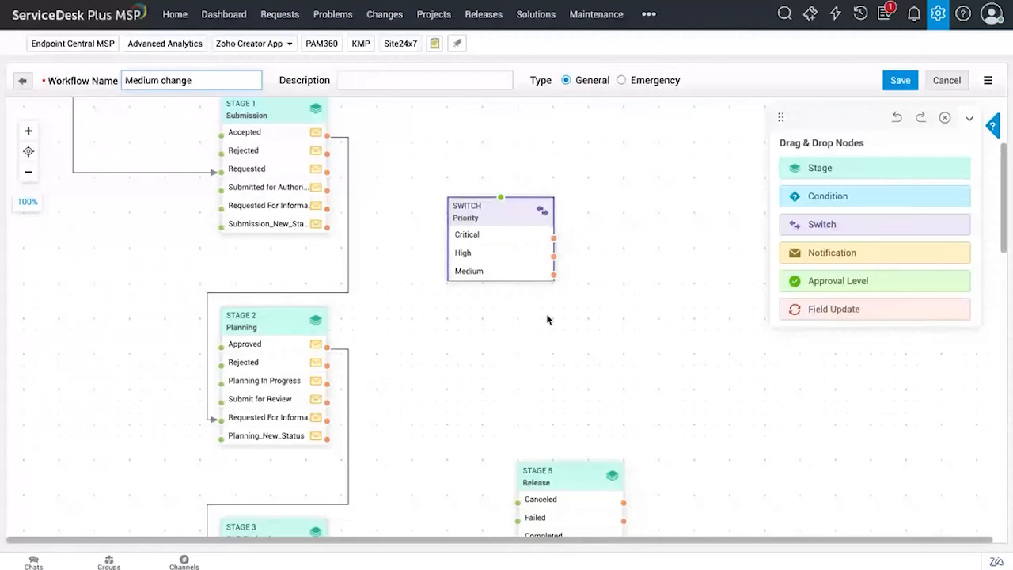
# - Arrange the Priority switch and the Release stage beside CAB Evaluation, and connect the switch's Critical value to Release's In Progress status
pyautogui.scroll(-3, 547, 319)
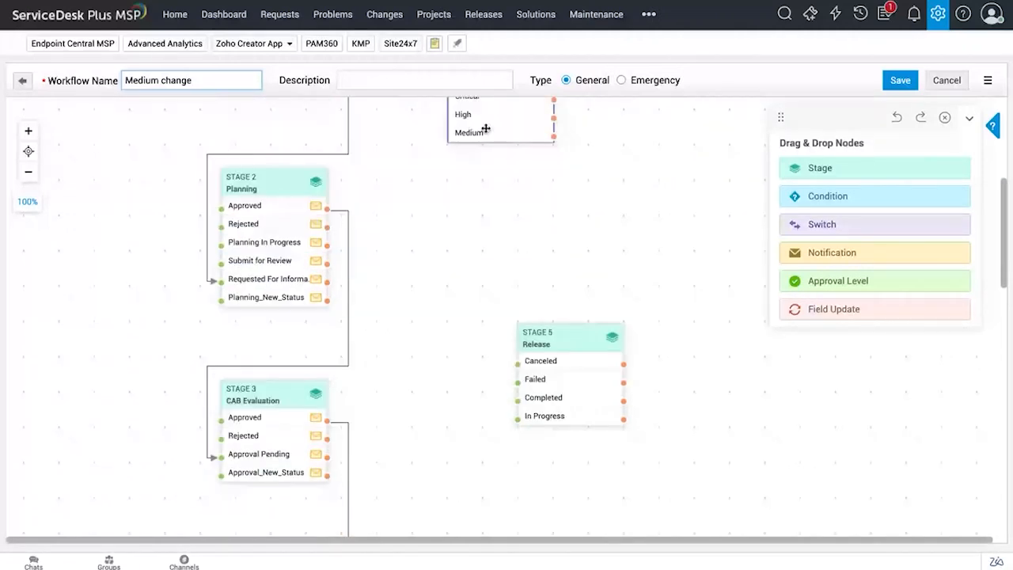
pyautogui.moveTo(482, 129); pyautogui.dragTo(452, 335)
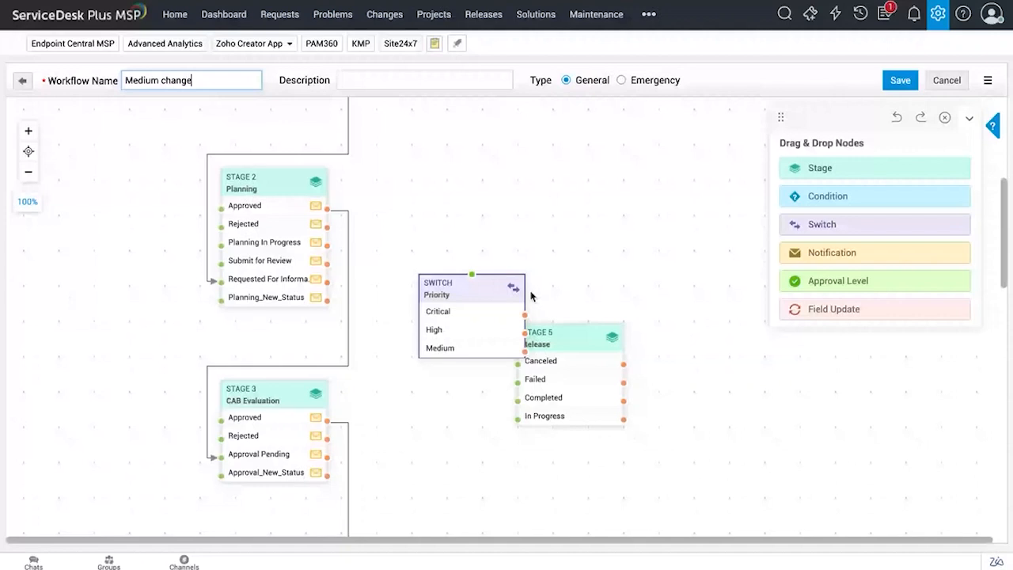
pyautogui.scroll(-4, 544, 278)
pyautogui.moveTo(566, 149); pyautogui.dragTo(608, 262)
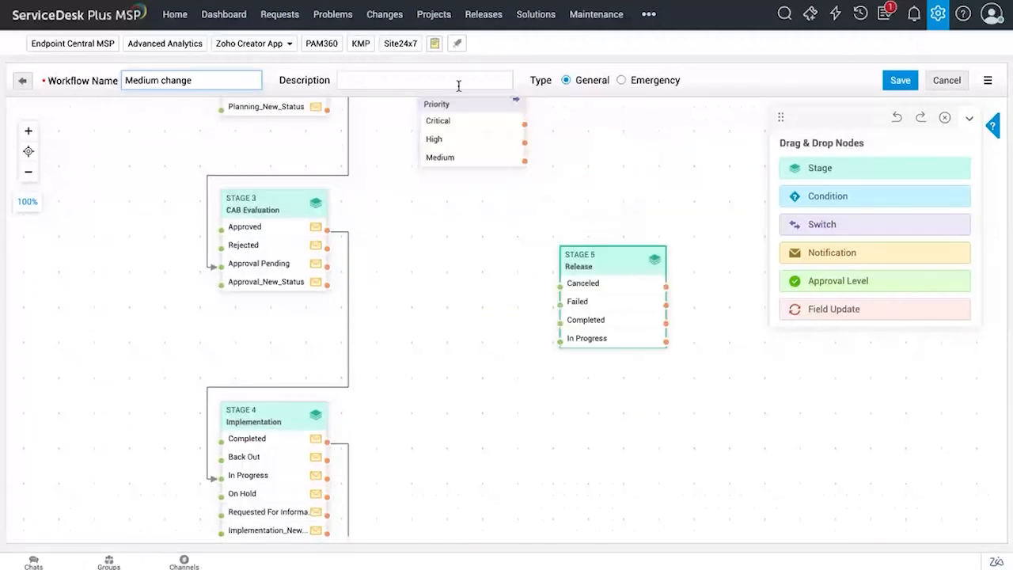
pyautogui.moveTo(464, 105); pyautogui.dragTo(555, 342)
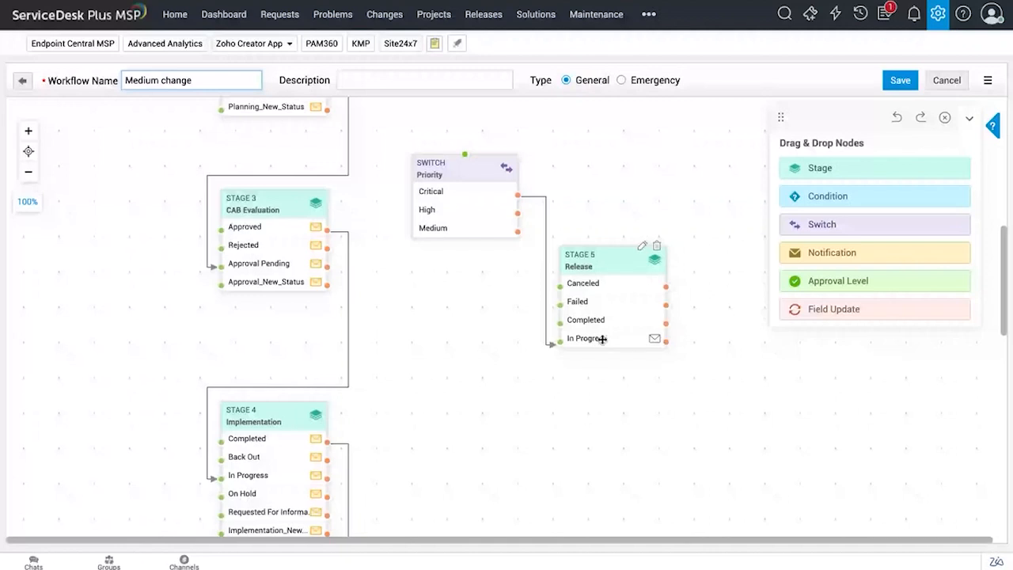
# - Connect the Release stage's Completed status to the In Progress status of the Review stage
pyautogui.moveTo(665, 323); pyautogui.dragTo(463, 424)
pyautogui.scroll(-2, 523, 399)
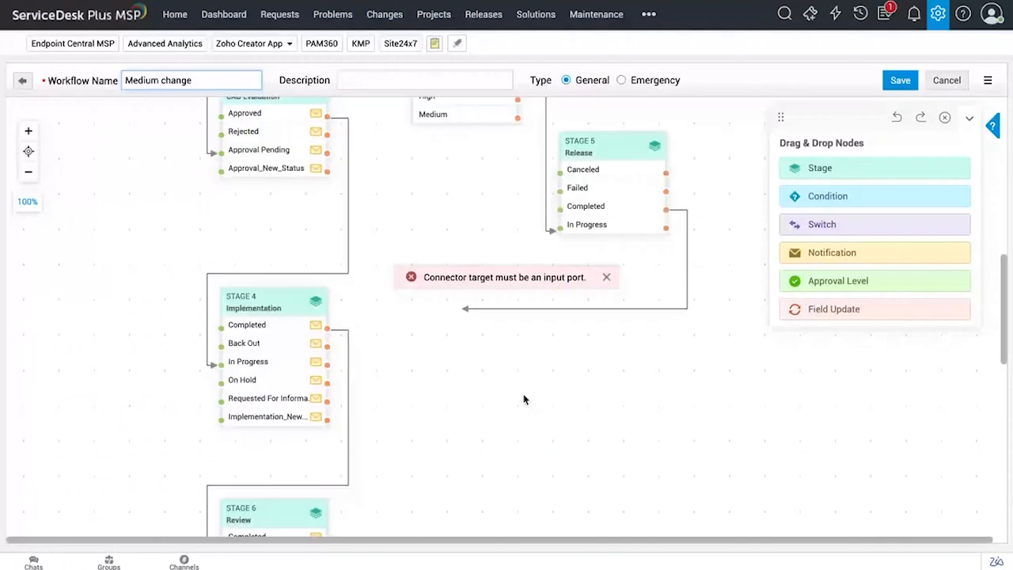
pyautogui.scroll(-2, 524, 399)
pyautogui.moveTo(472, 210); pyautogui.dragTo(214, 469)
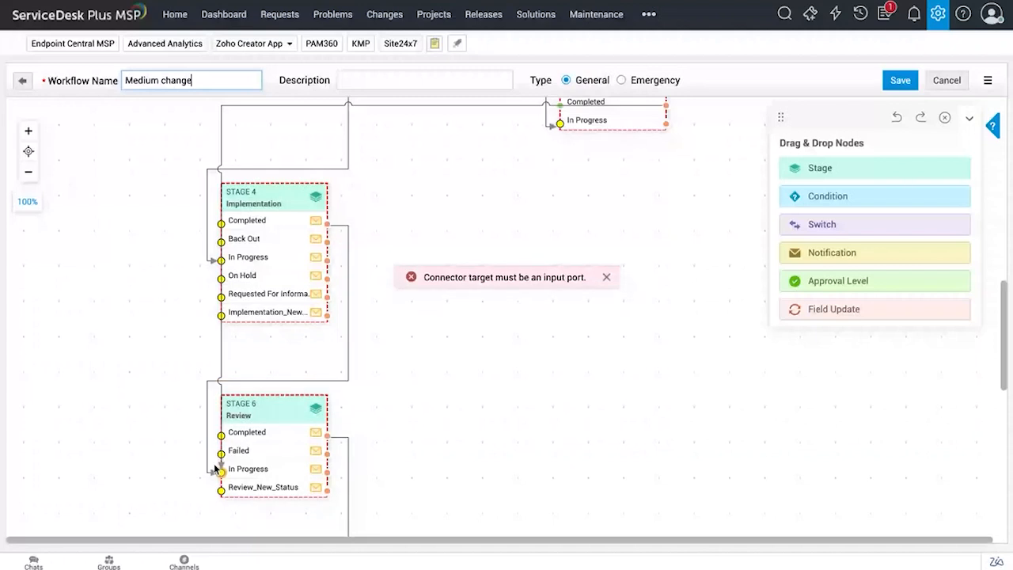
# - View the settings for new Approval Level and Field Update nodes without adding them, and return to the change workflow list
pyautogui.scroll(4, 538, 224)
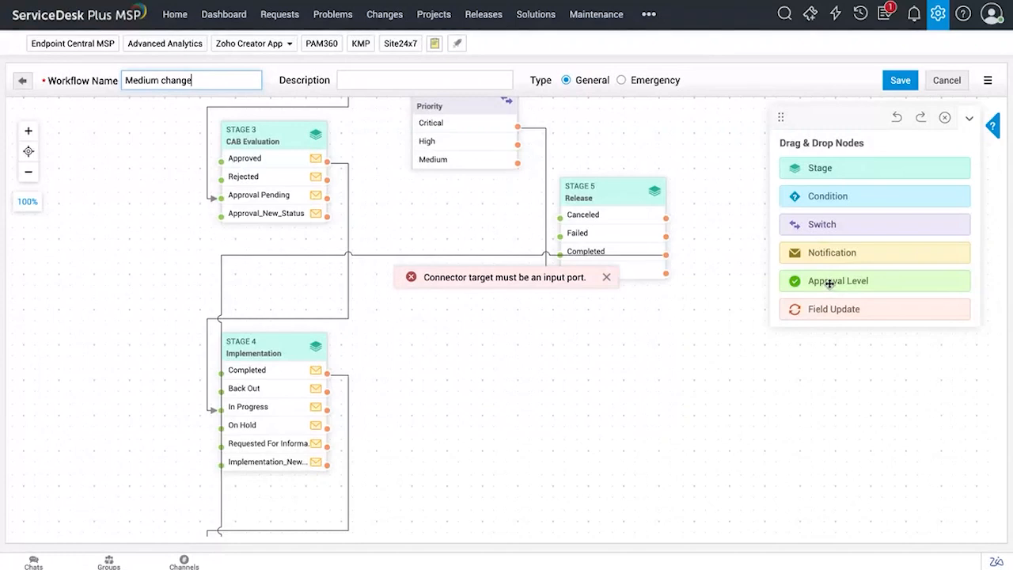
pyautogui.moveTo(830, 283); pyautogui.dragTo(823, 307)
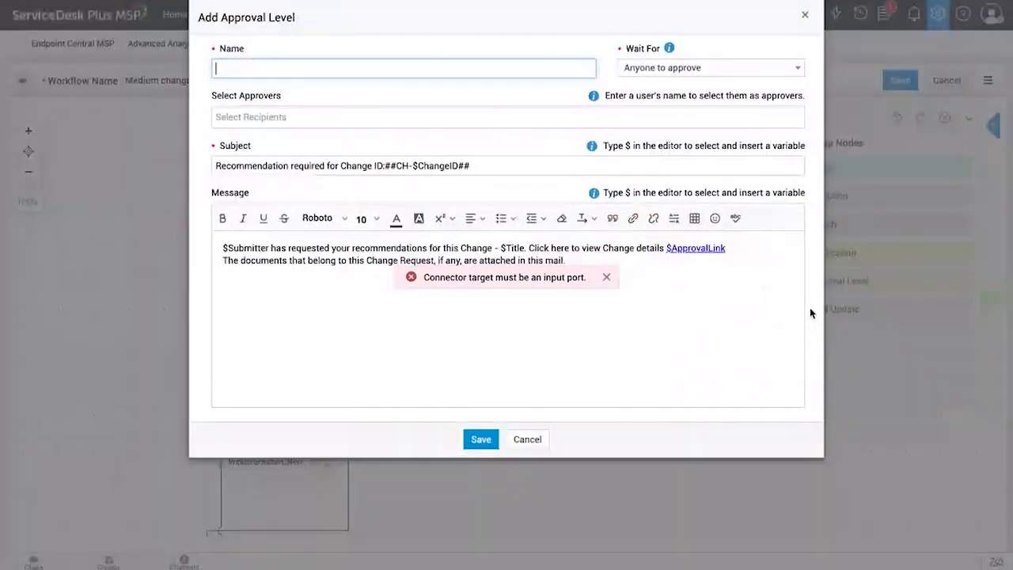
pyautogui.click(527, 439)
pyautogui.moveTo(786, 308); pyautogui.dragTo(453, 307)
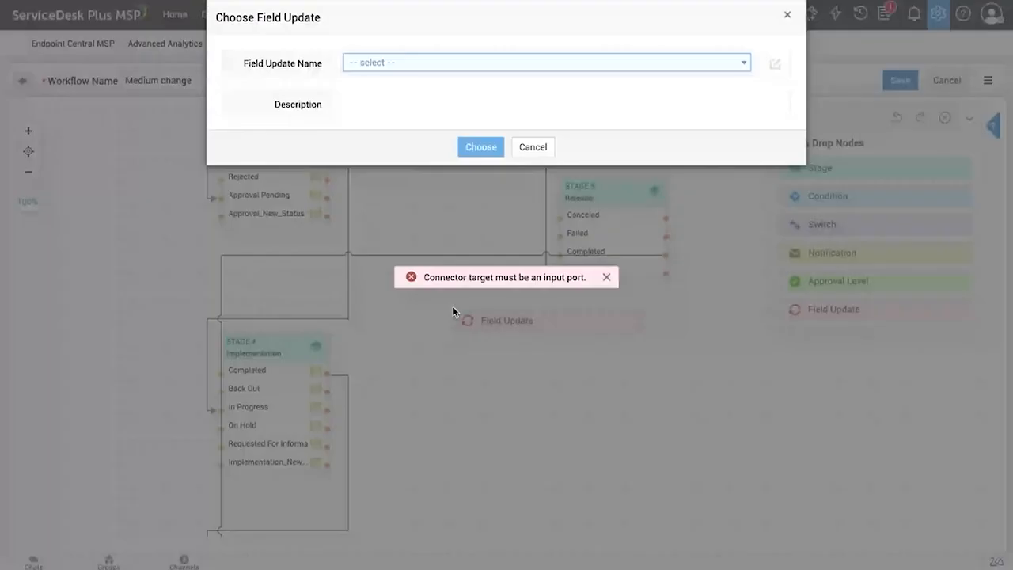
pyautogui.click(426, 70)
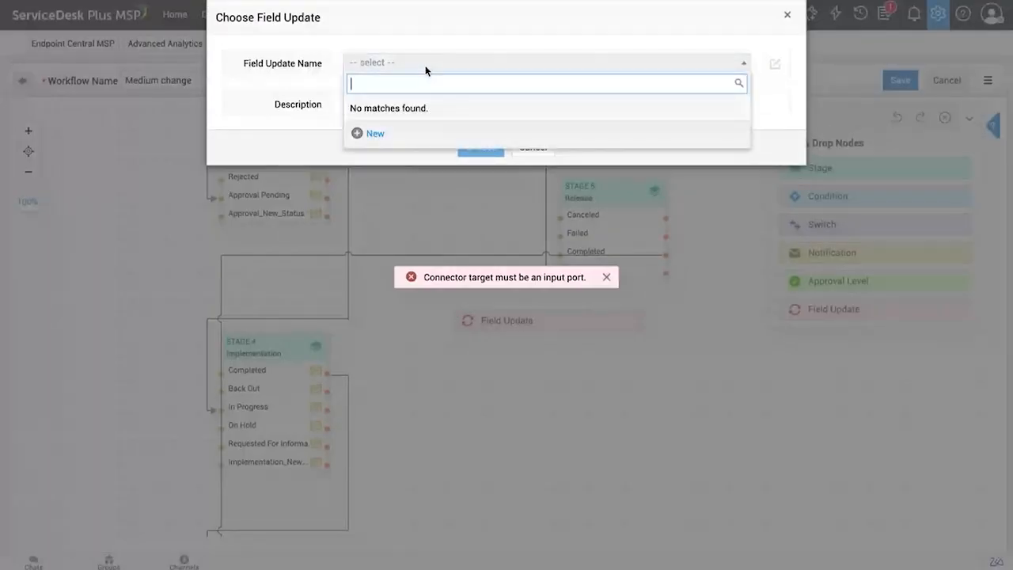
pyautogui.click(303, 102)
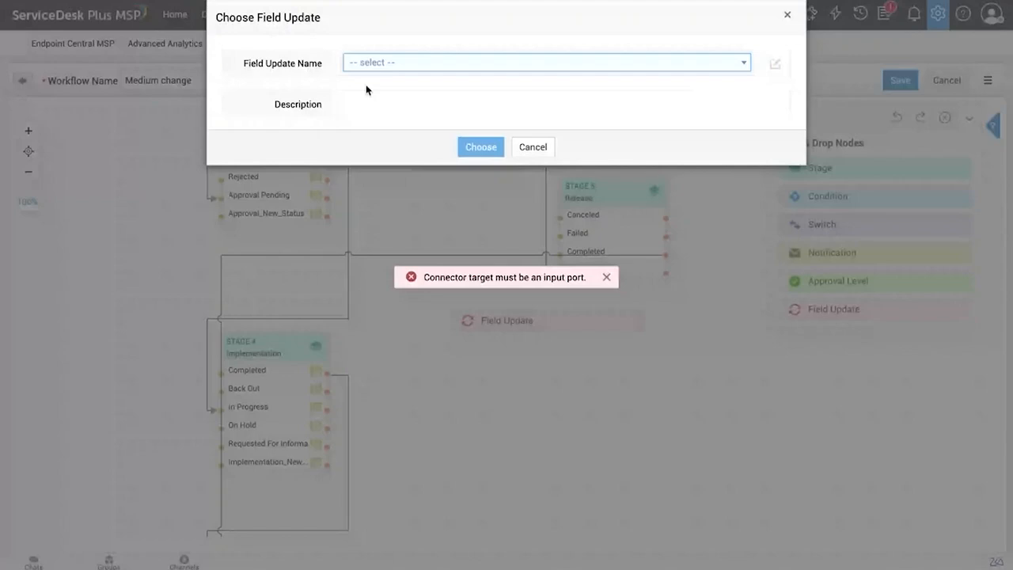
pyautogui.click(527, 149)
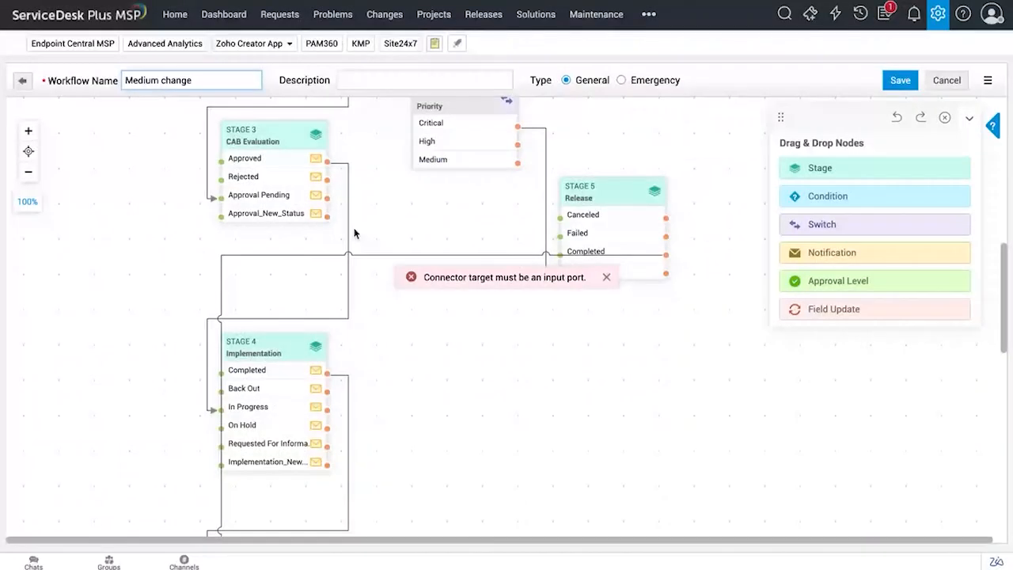
pyautogui.click(22, 80)
pyautogui.click(488, 313)
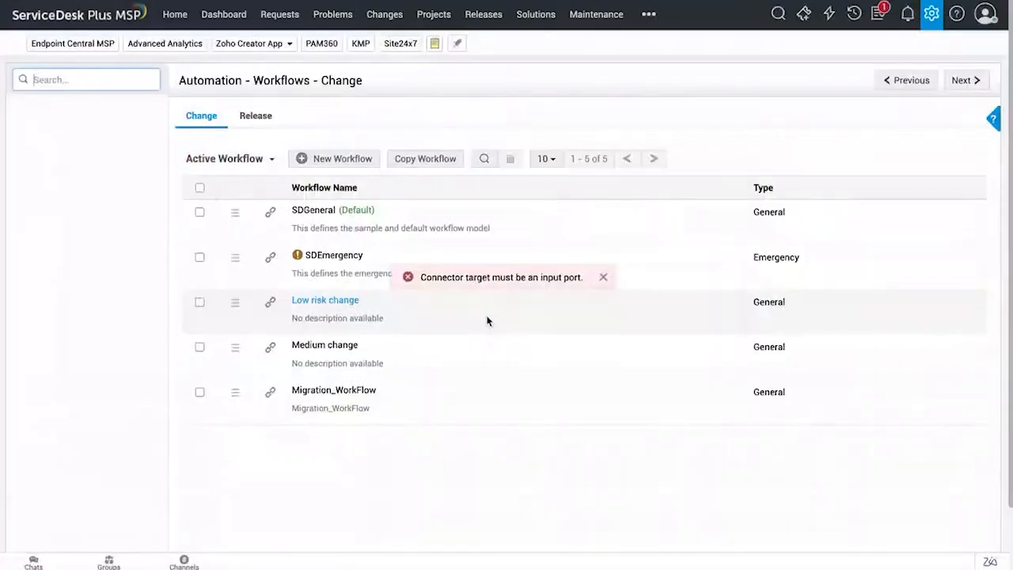
# - Open the Changes module and switch from there to the Assets module
pyautogui.click(381, 16)
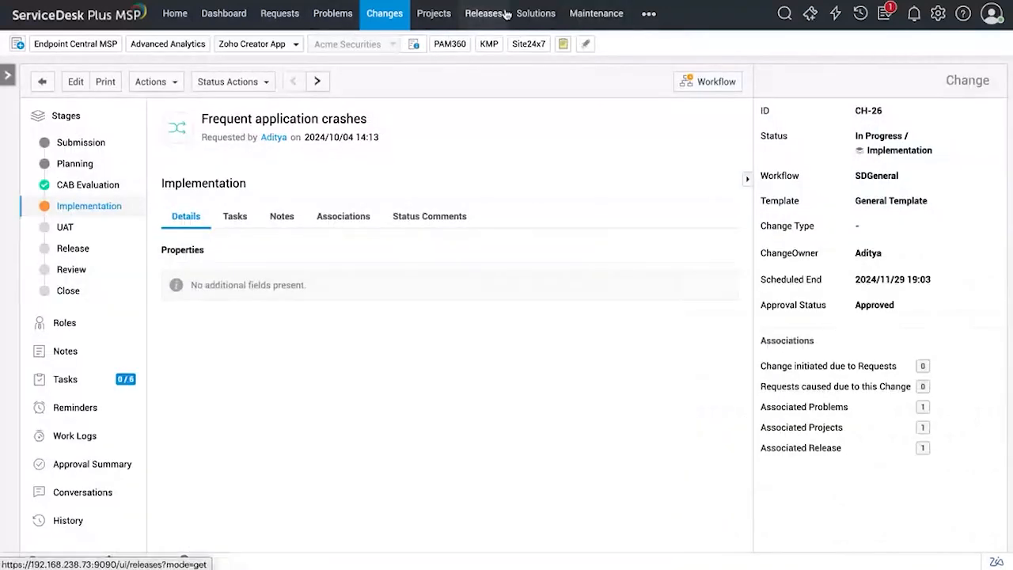
pyautogui.click(650, 13)
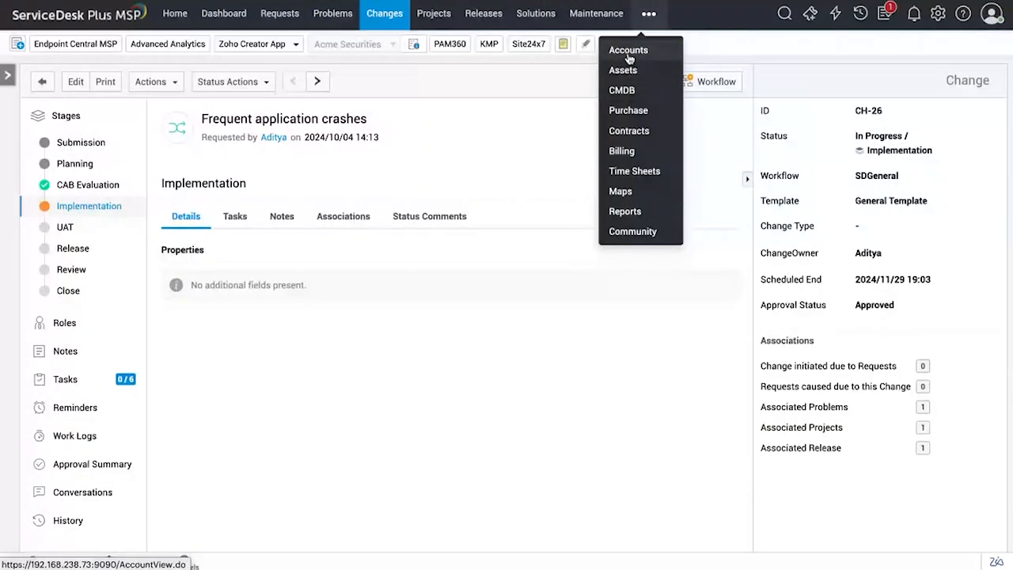
pyautogui.click(626, 71)
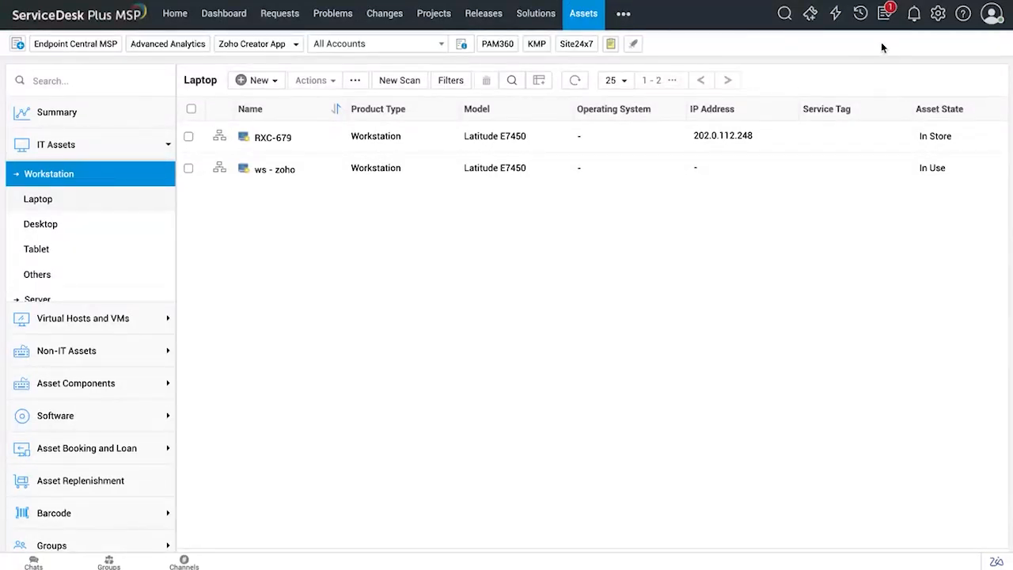
# - Open the Windows Domain Scan page from the Discovery section of the admin settings
pyautogui.rightClick(935, 27)
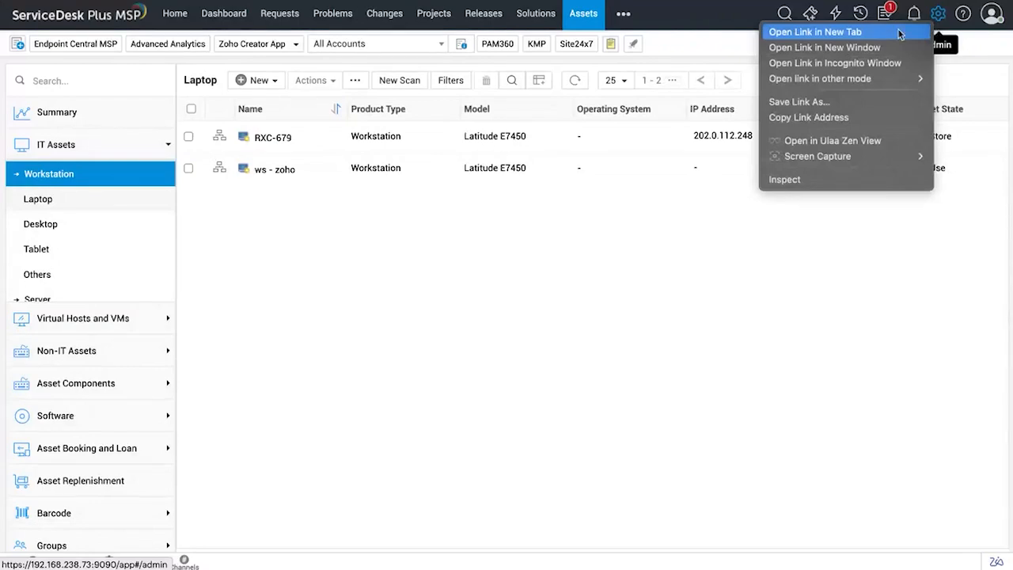
pyautogui.press('Escape')
pyautogui.click(938, 13)
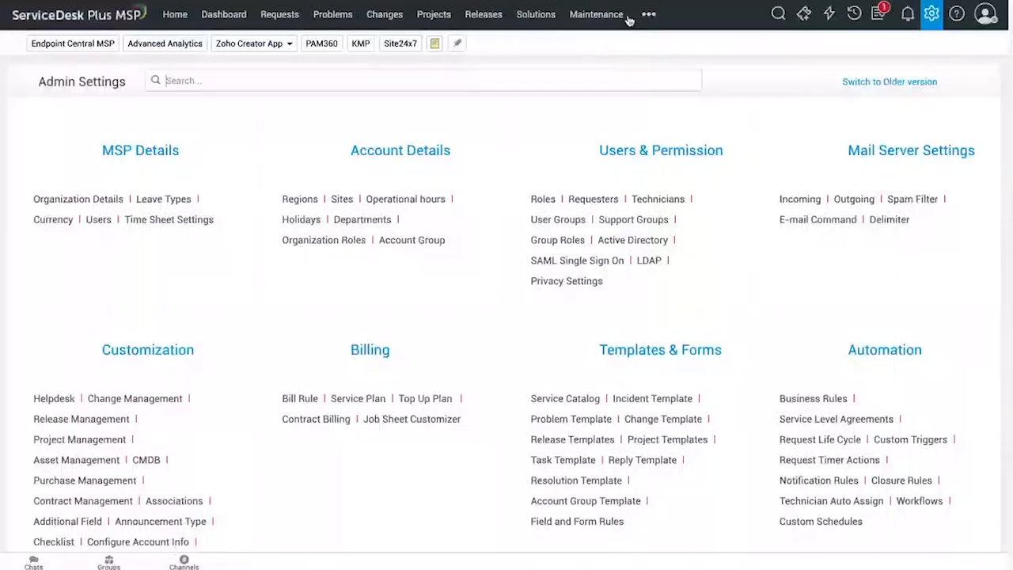
pyautogui.scroll(-4, 199, 299)
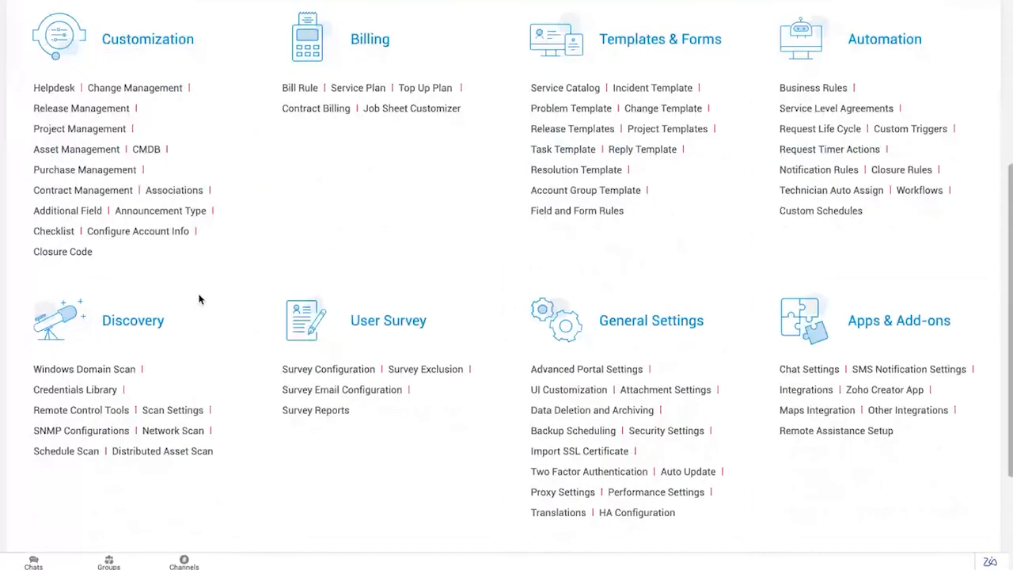
pyautogui.scroll(-1, 95, 318)
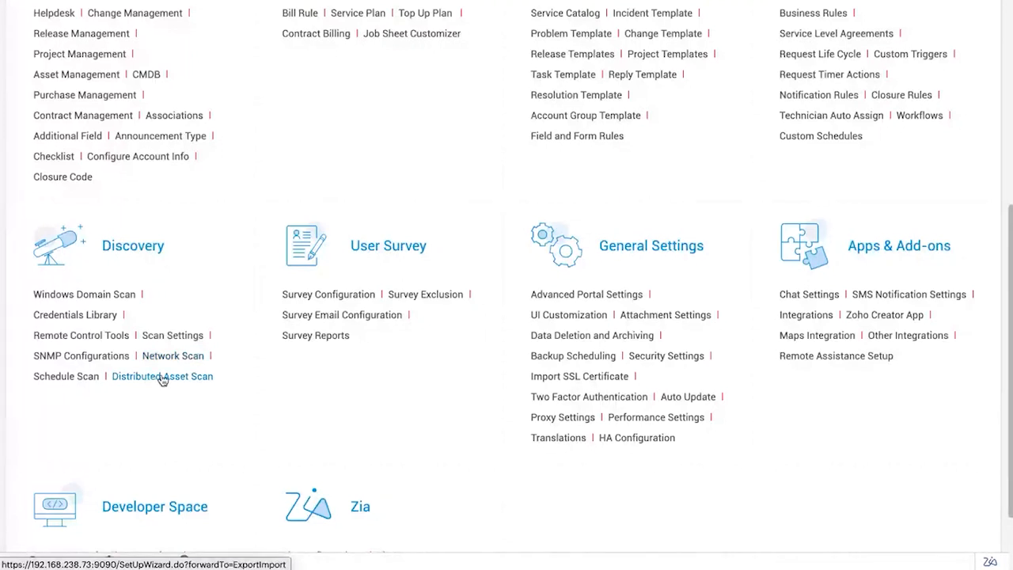
pyautogui.click(89, 296)
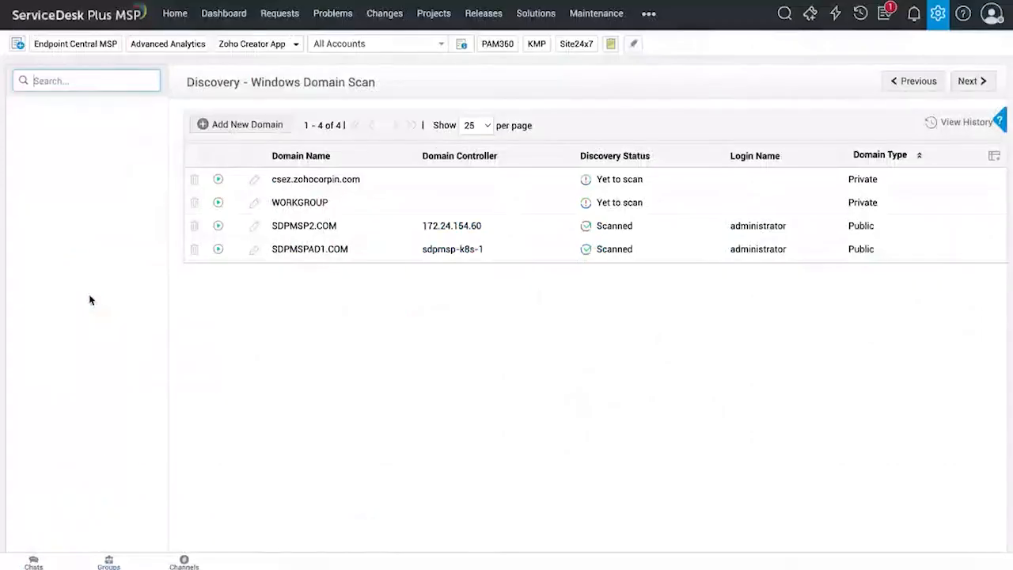
# - Try to add a new domain to the Windows Domain Scan list
pyautogui.click(248, 123)
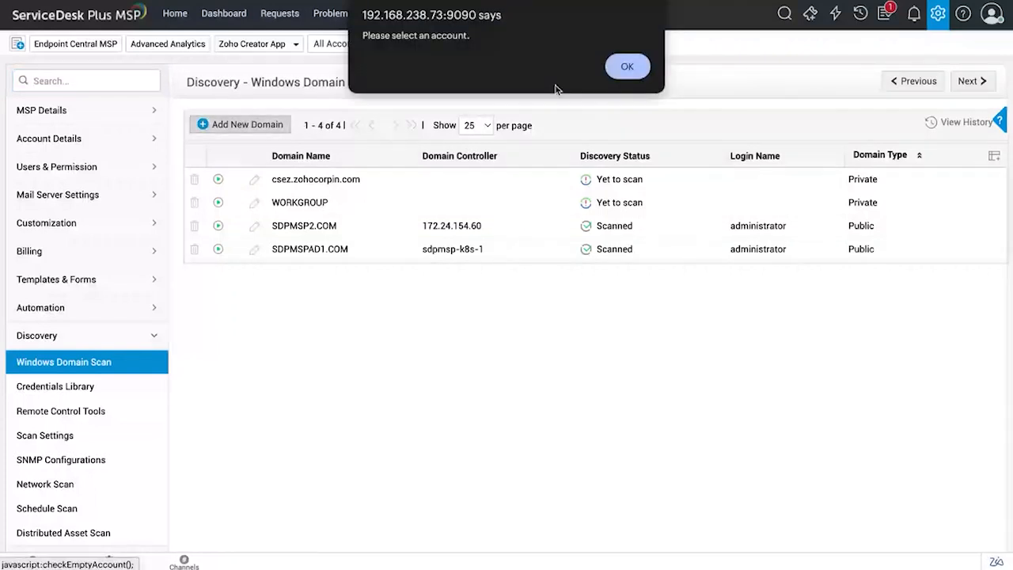
pyautogui.press('Return')
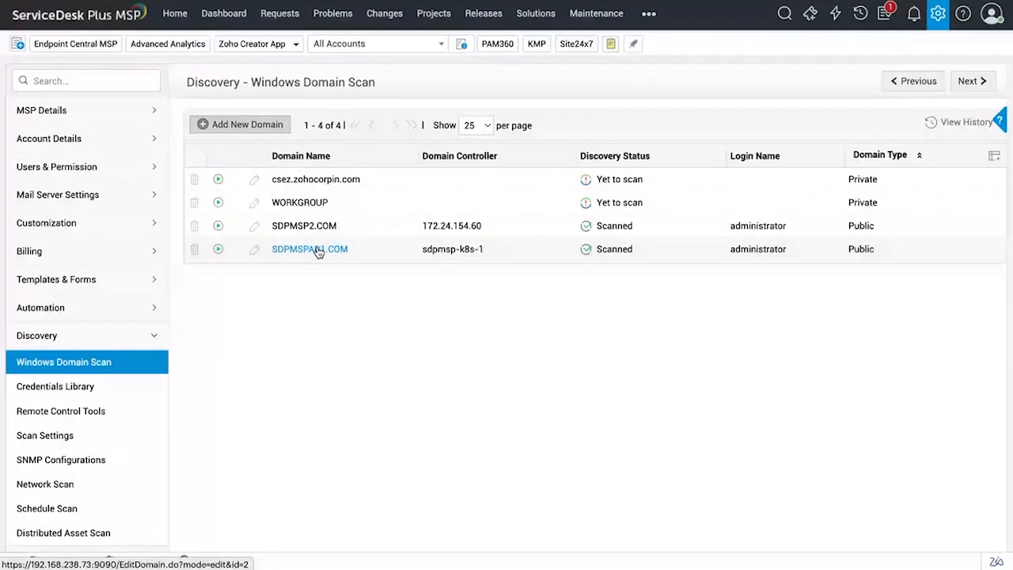
# - Open the Network Scan page and the Distributed Asset Scan page in the Discovery settings
pyautogui.scroll(-3, 106, 360)
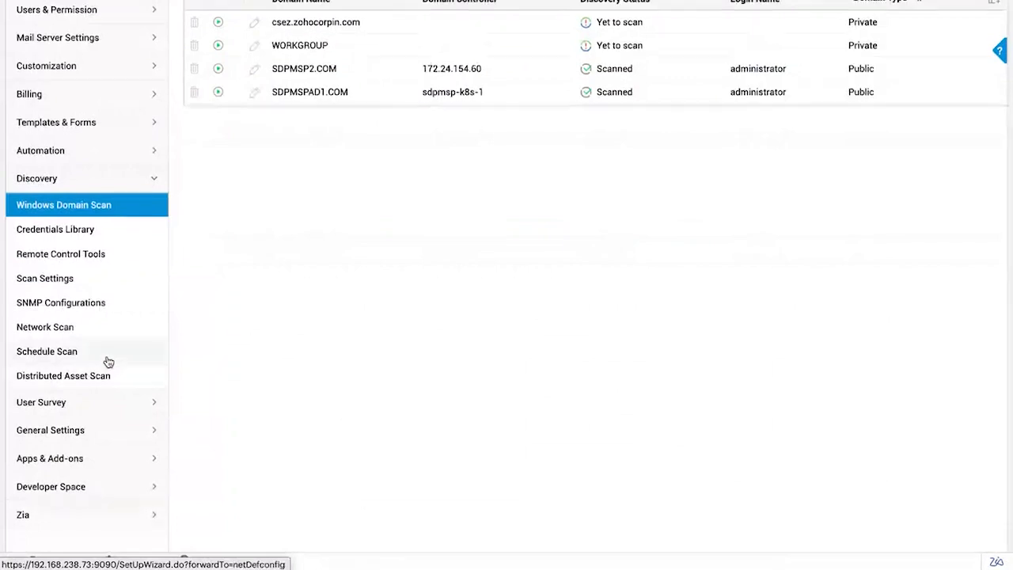
pyautogui.scroll(2, 287, 217)
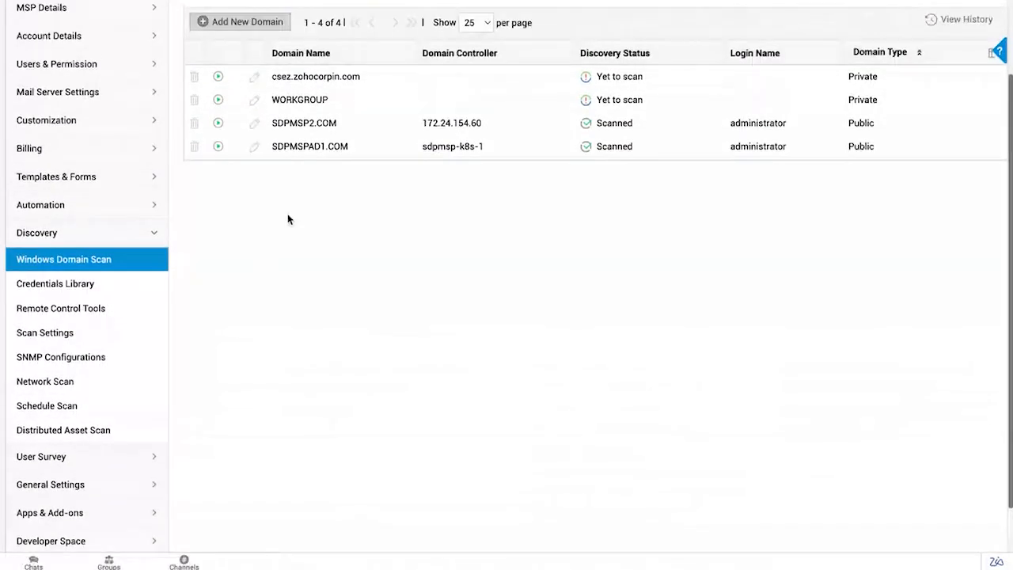
pyautogui.scroll(1, 288, 219)
pyautogui.scroll(-1, 174, 294)
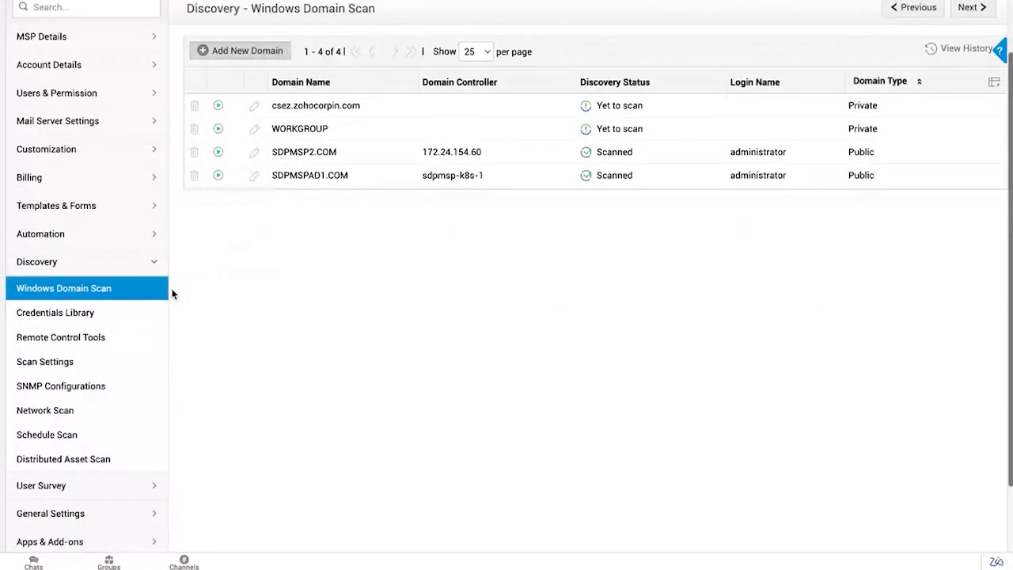
pyautogui.click(94, 419)
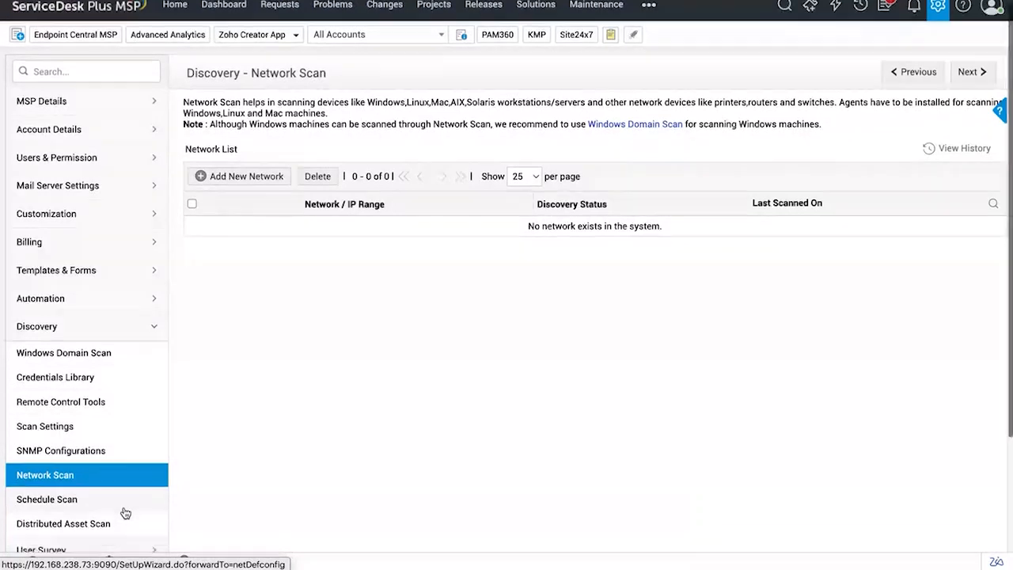
pyautogui.scroll(-1, 125, 513)
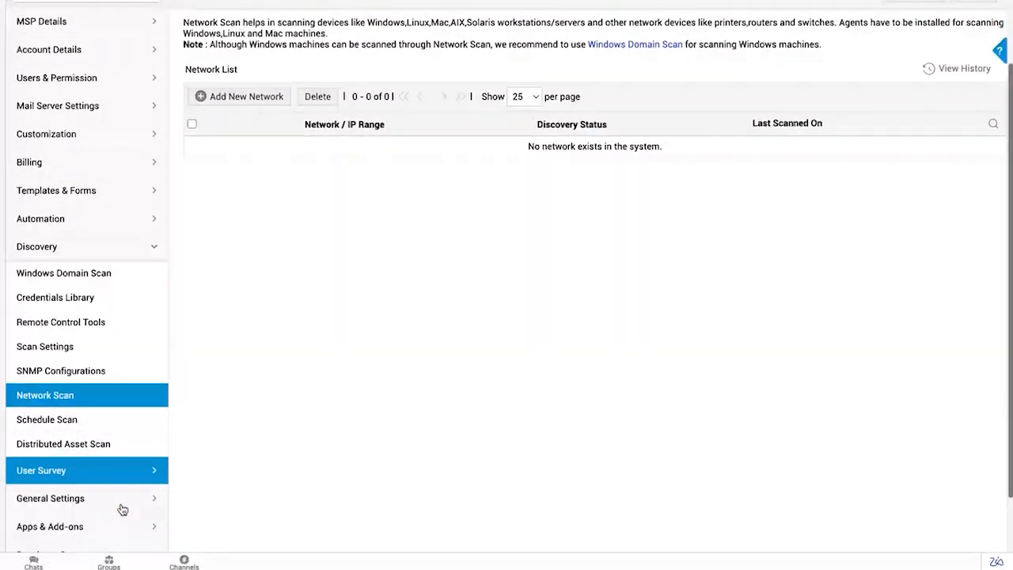
pyautogui.scroll(-1, 123, 509)
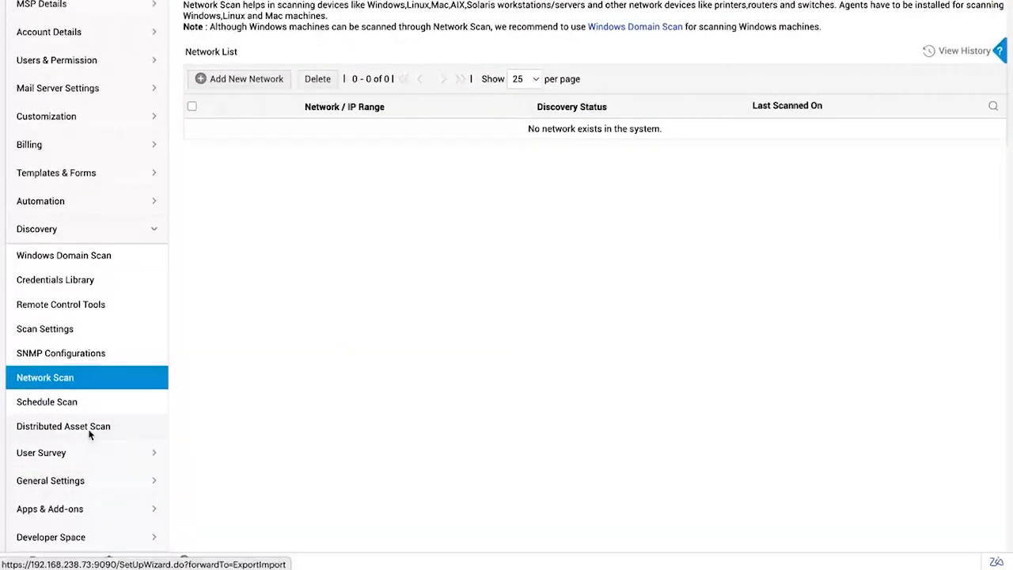
pyautogui.click(89, 428)
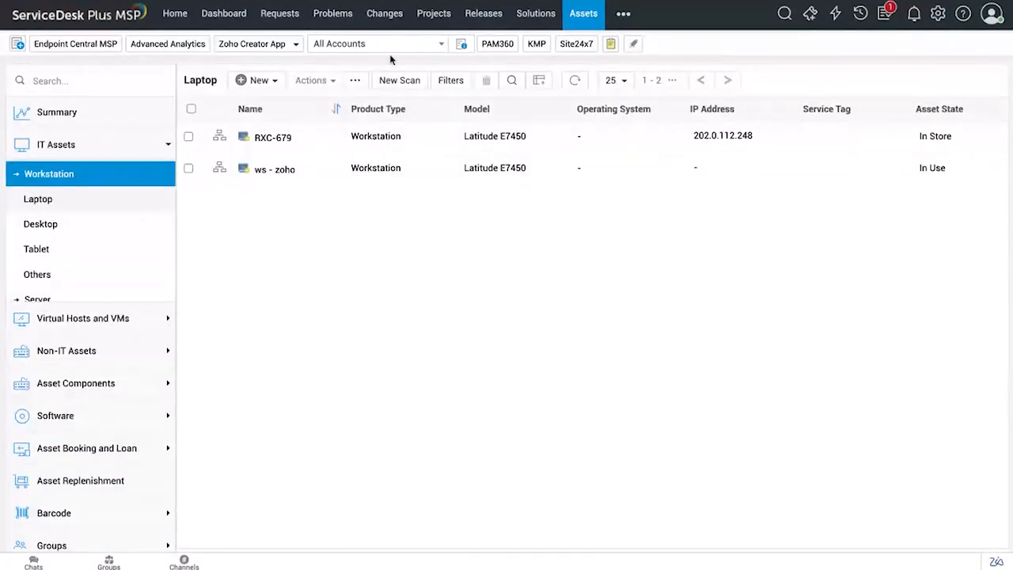
# - Browse the accounts available for filtering the laptop assets without choosing one
pyautogui.click(383, 43)
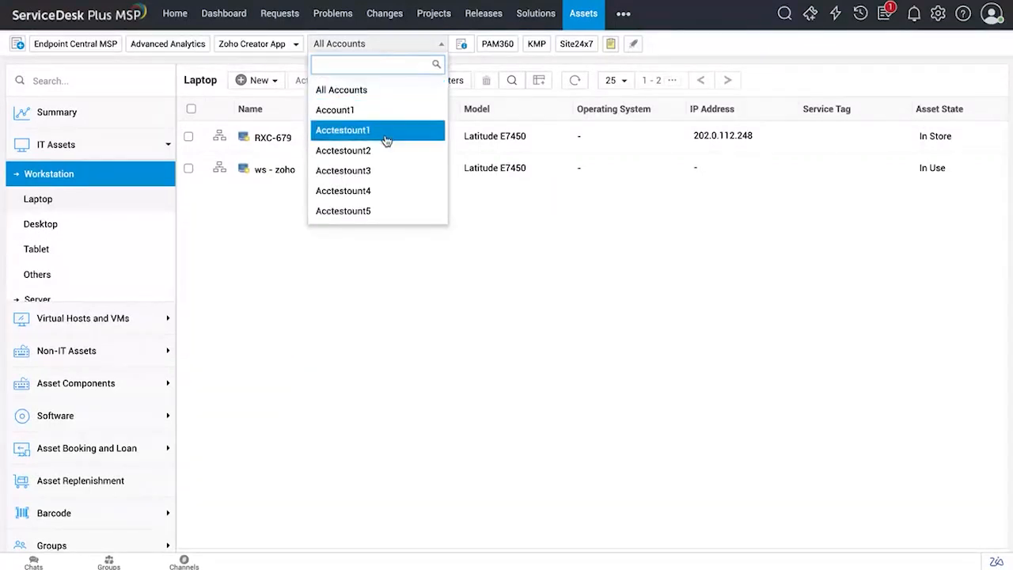
pyautogui.scroll(-3, 393, 214)
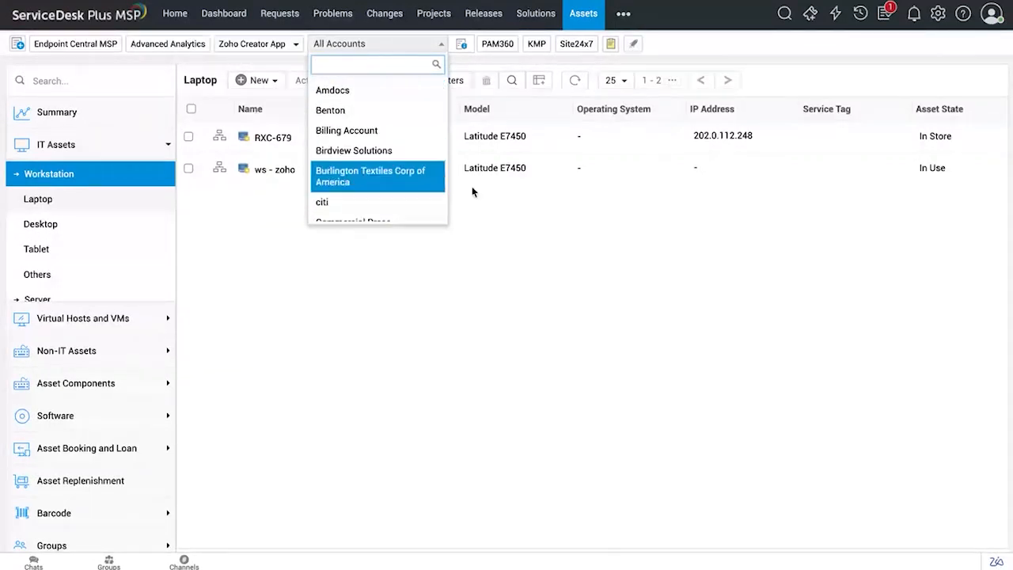
pyautogui.click(516, 241)
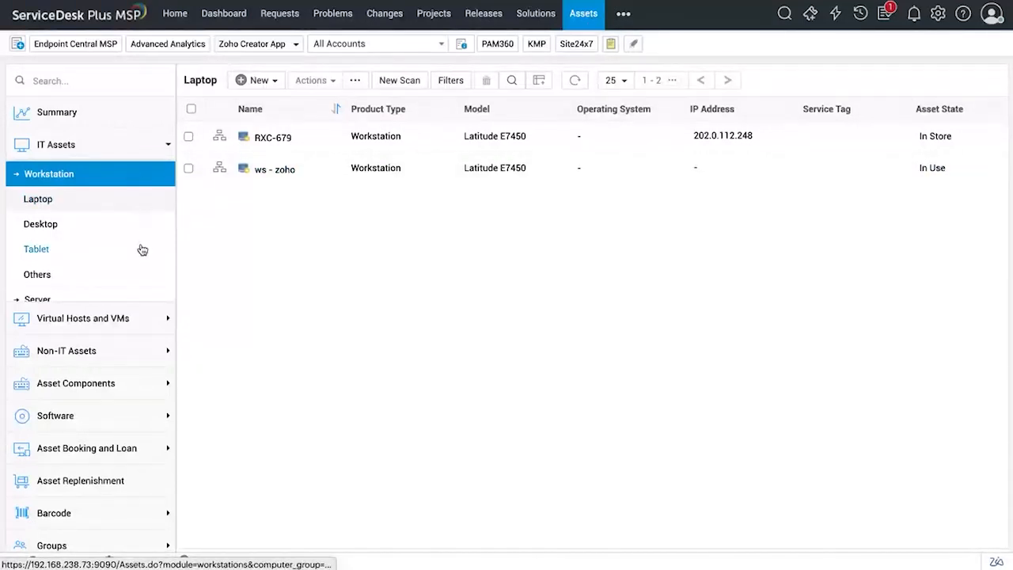
# - Look through the IT asset types and open the list of all workstations
pyautogui.scroll(-3, 142, 245)
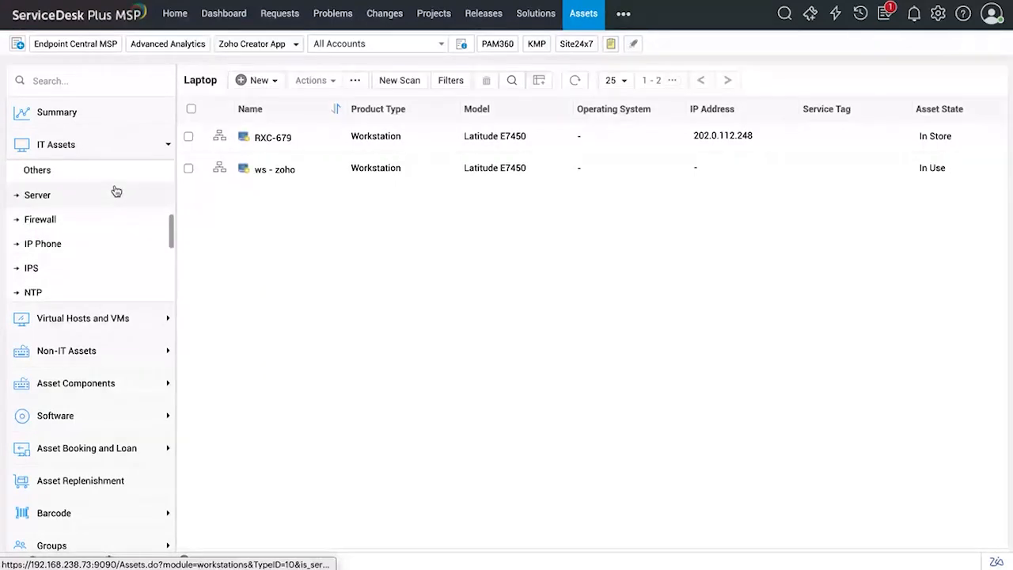
pyautogui.scroll(-1, 118, 198)
pyautogui.scroll(-4, 117, 209)
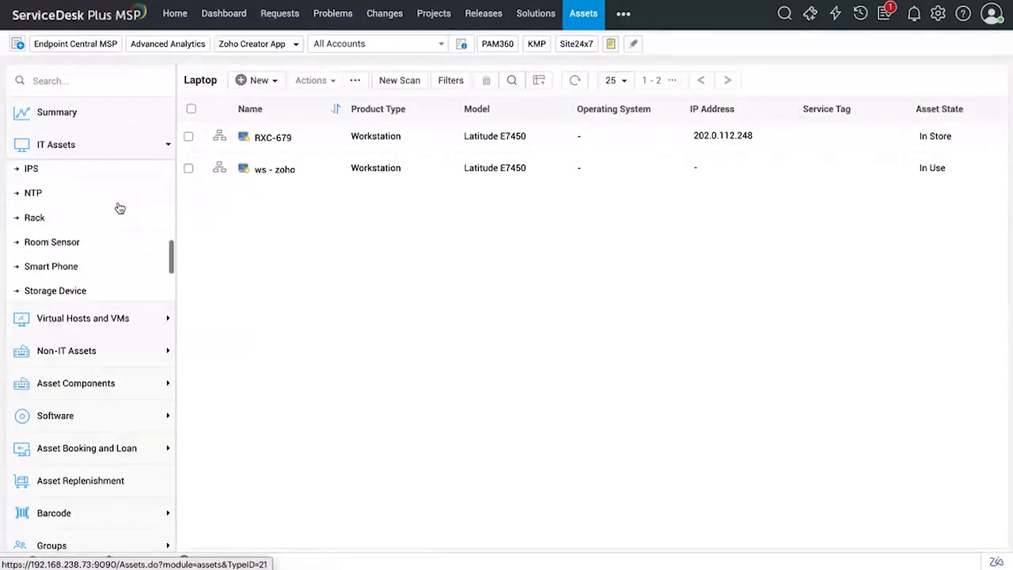
pyautogui.scroll(6, 125, 242)
pyautogui.scroll(3, 124, 243)
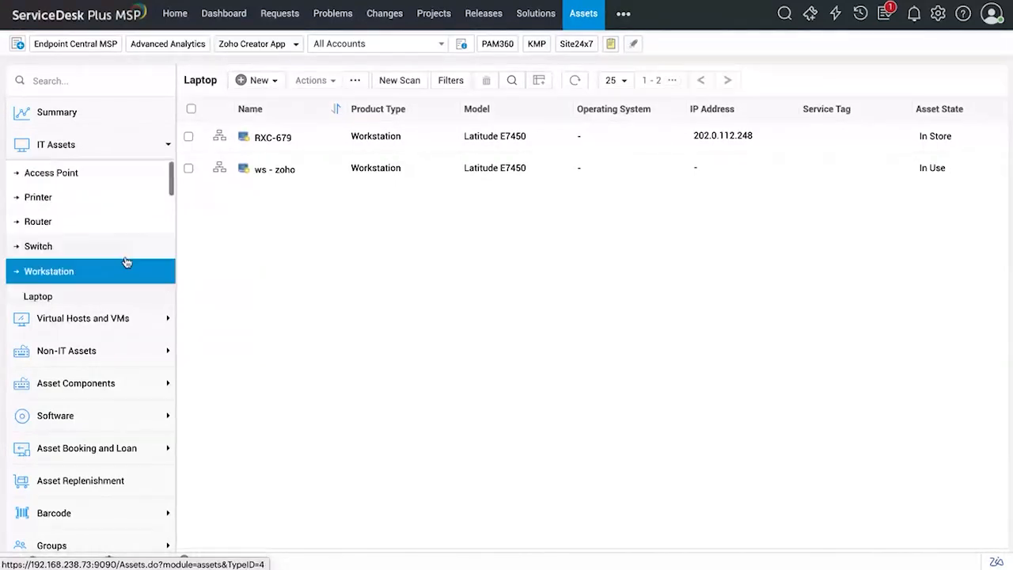
pyautogui.click(123, 270)
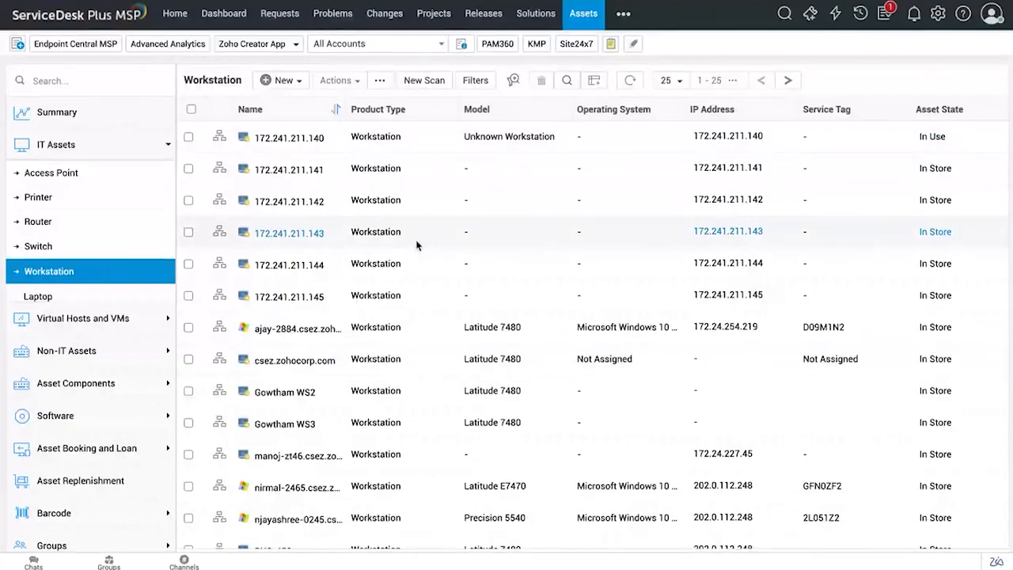
# - View the options for adding a new workstation and open the Barcode Generation page for assets
pyautogui.click(285, 80)
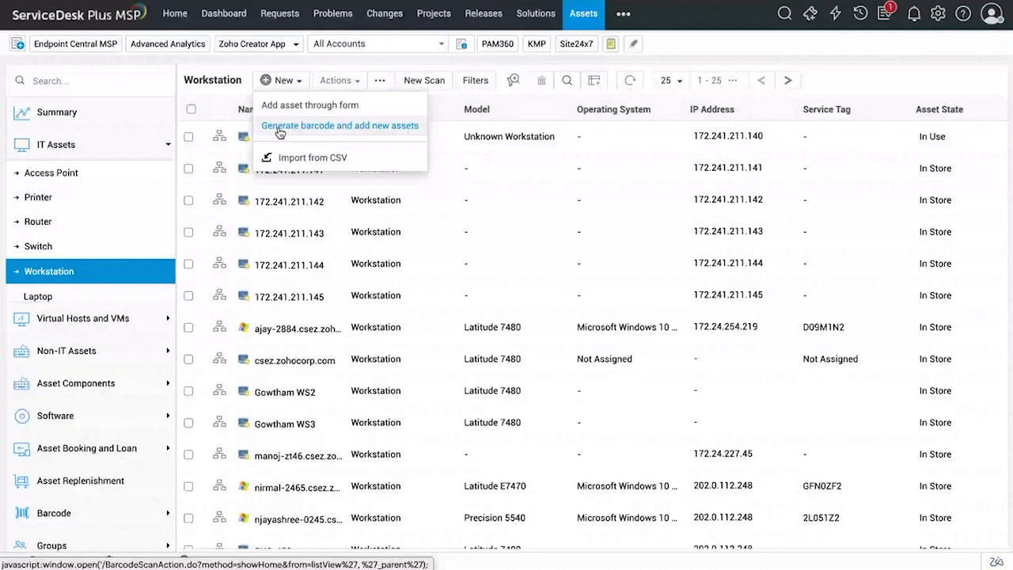
pyautogui.click(672, 49)
pyautogui.scroll(-2, 82, 489)
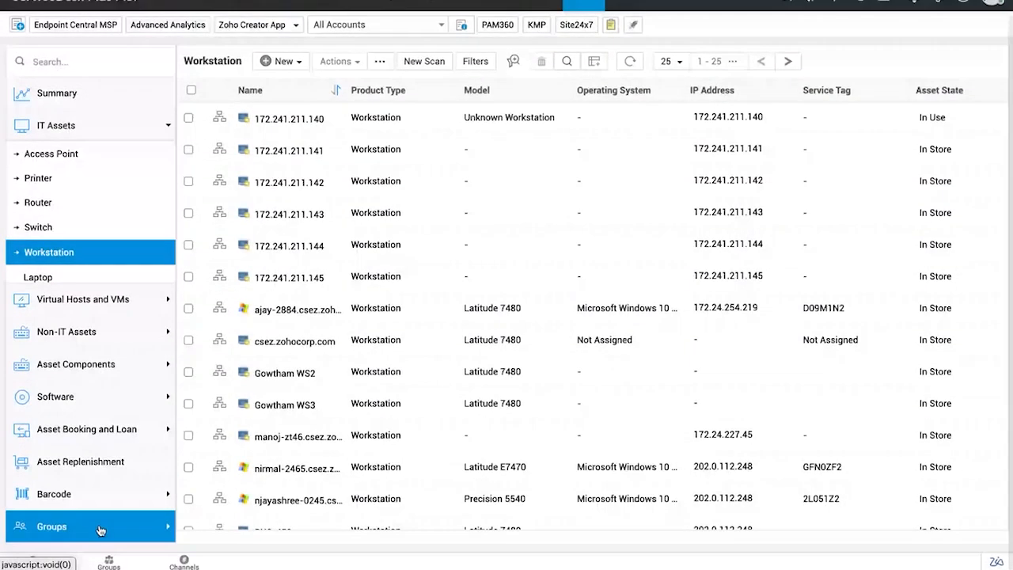
pyautogui.click(70, 490)
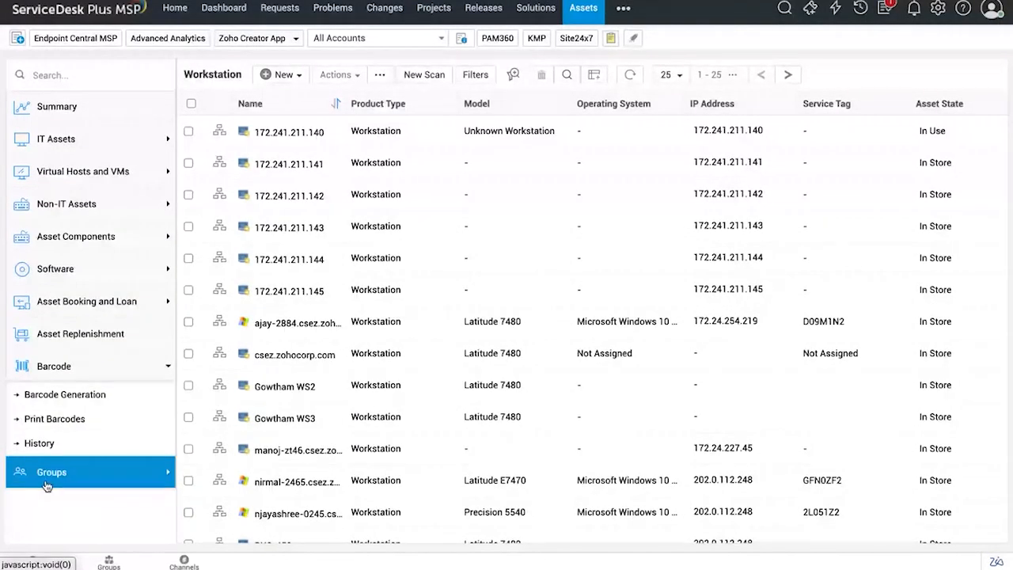
pyautogui.click(97, 394)
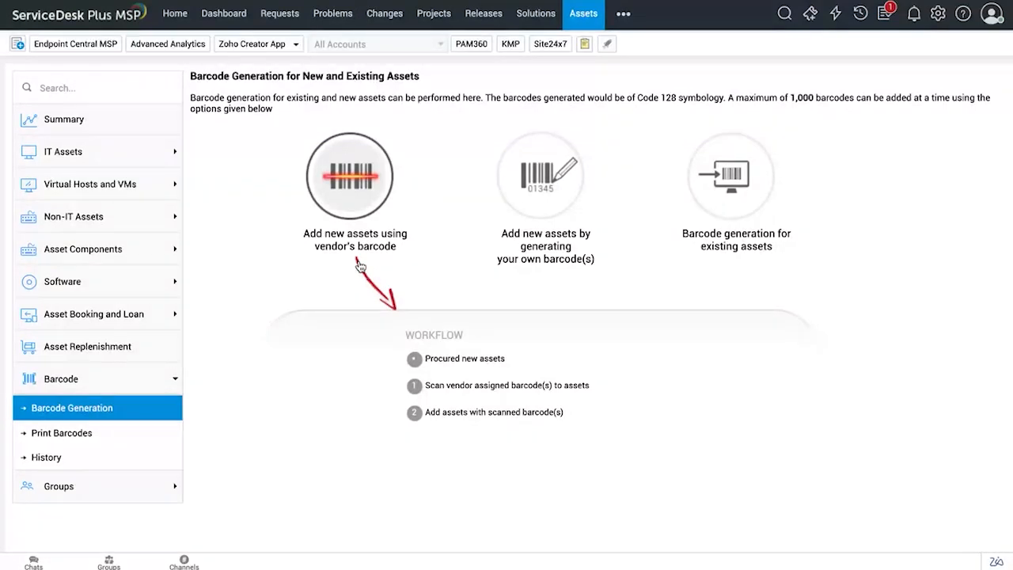
# - View the Manual and Sequential methods for printing barcodes and return to the Barcode Generation page
pyautogui.click(128, 432)
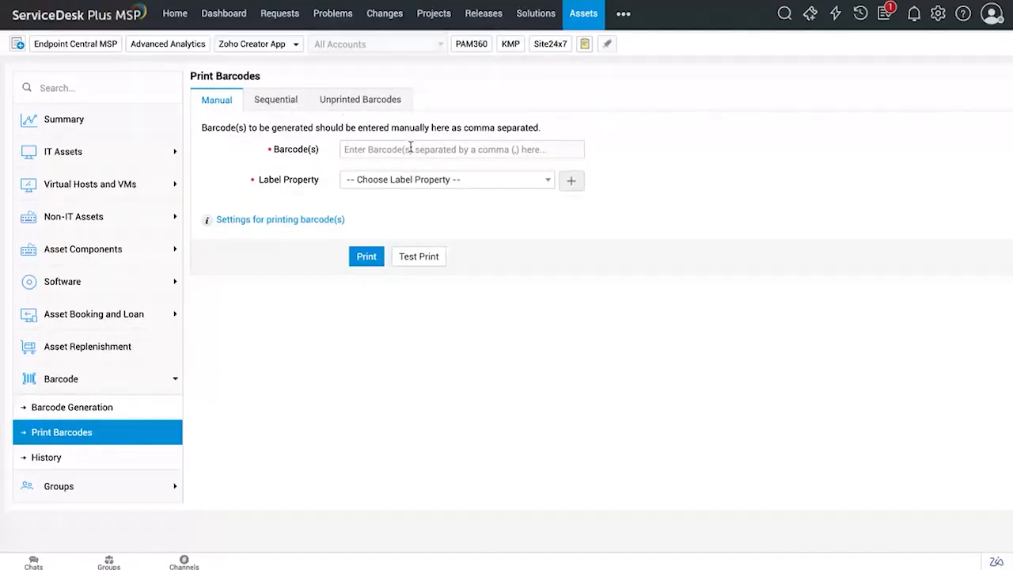
pyautogui.click(447, 180)
pyautogui.click(641, 184)
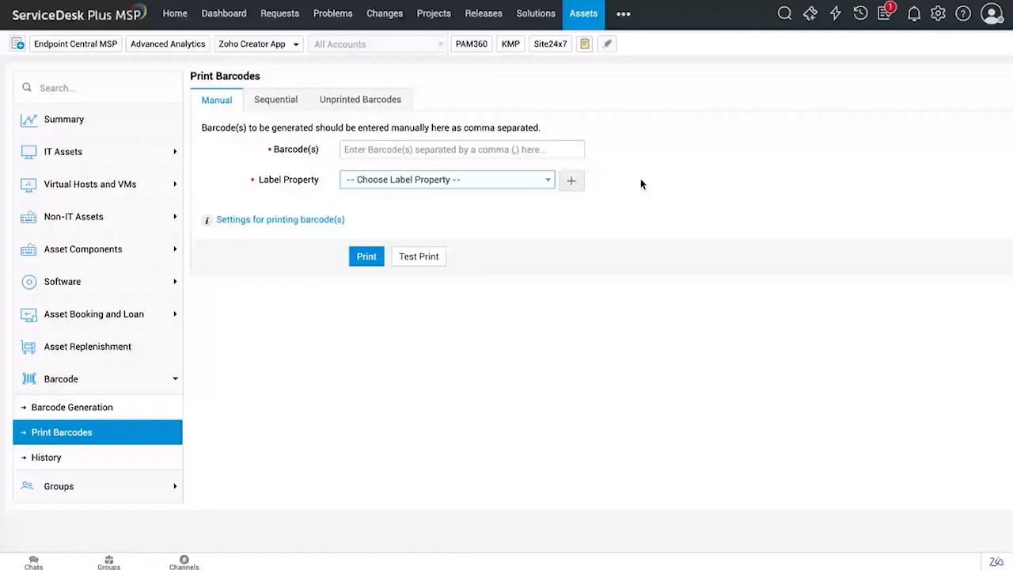
pyautogui.click(275, 100)
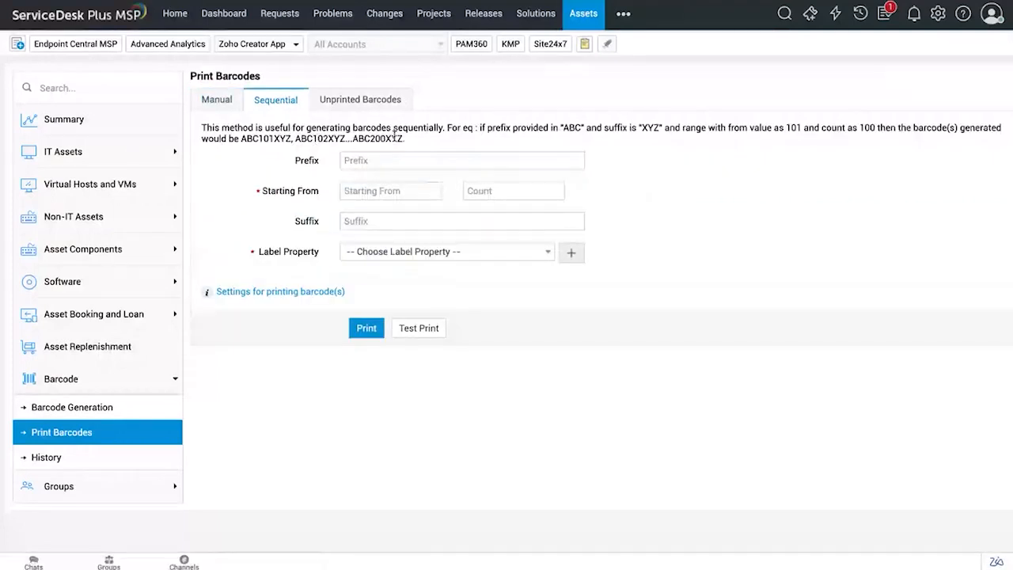
pyautogui.click(365, 157)
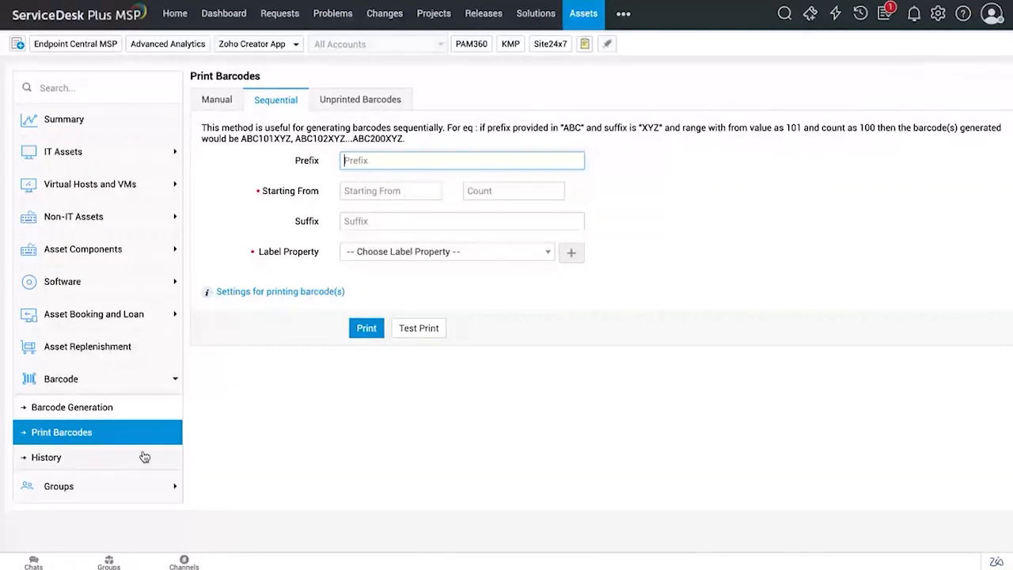
pyautogui.click(142, 410)
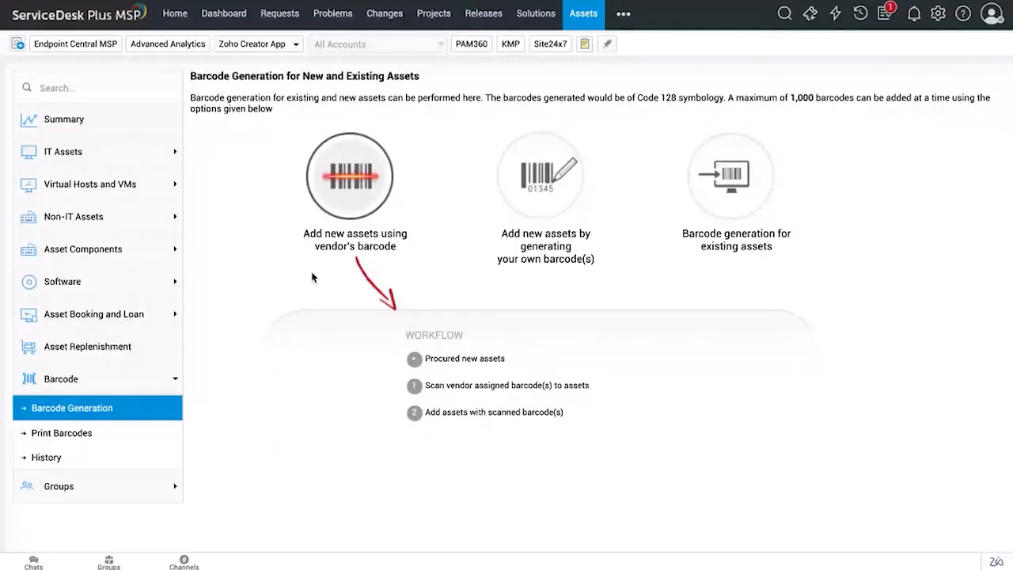
# - Open the asset details of the Latitude E7470 workstation from the Workstation list
pyautogui.click(132, 163)
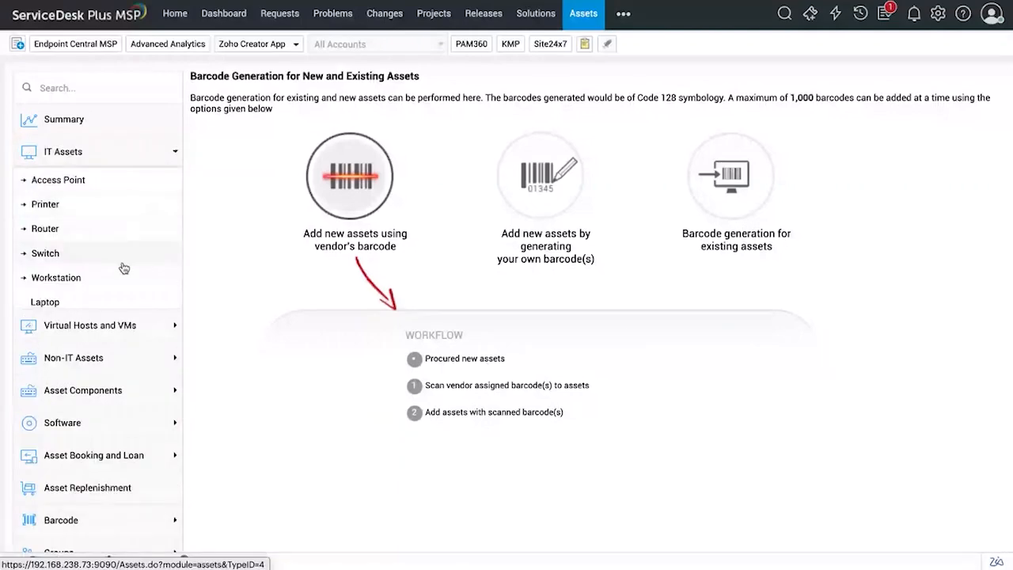
pyautogui.click(122, 279)
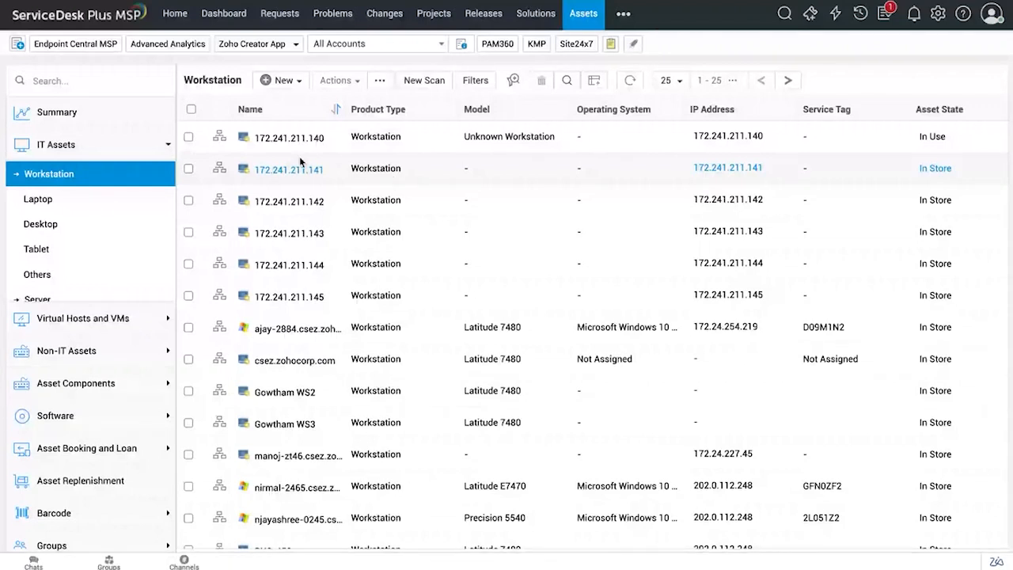
pyautogui.scroll(-2, 317, 360)
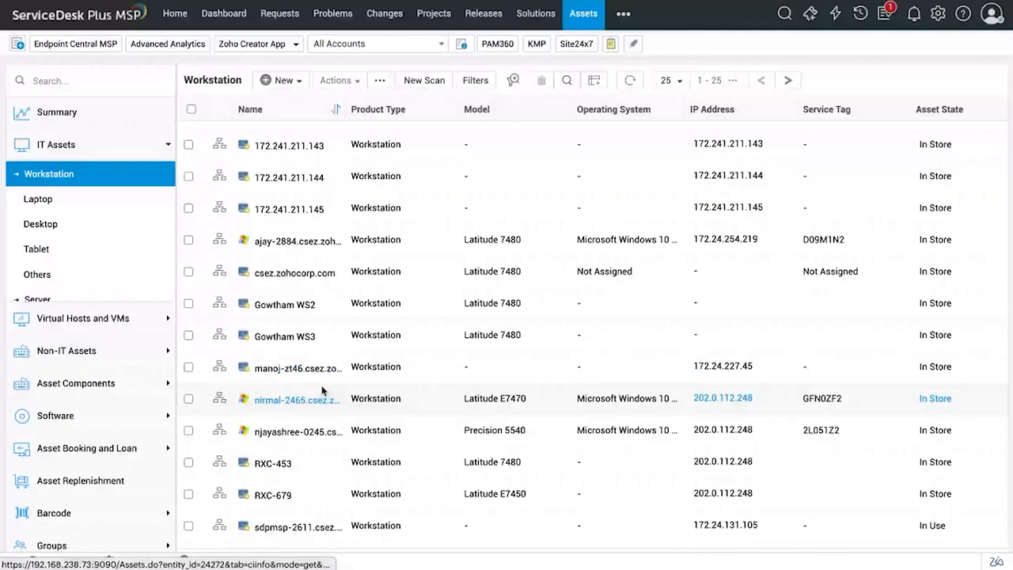
pyautogui.click(319, 396)
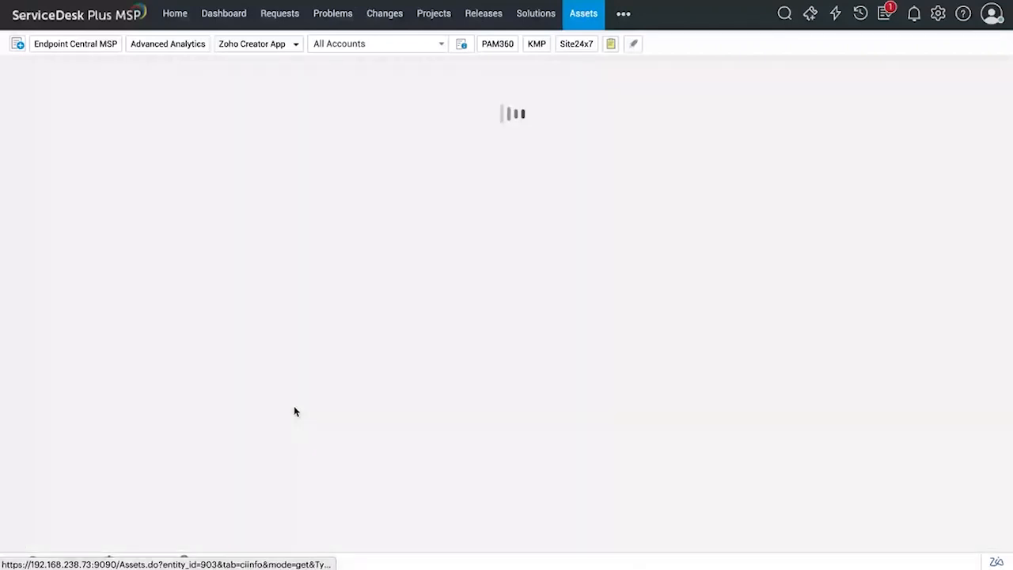
pyautogui.scroll(-1, 266, 251)
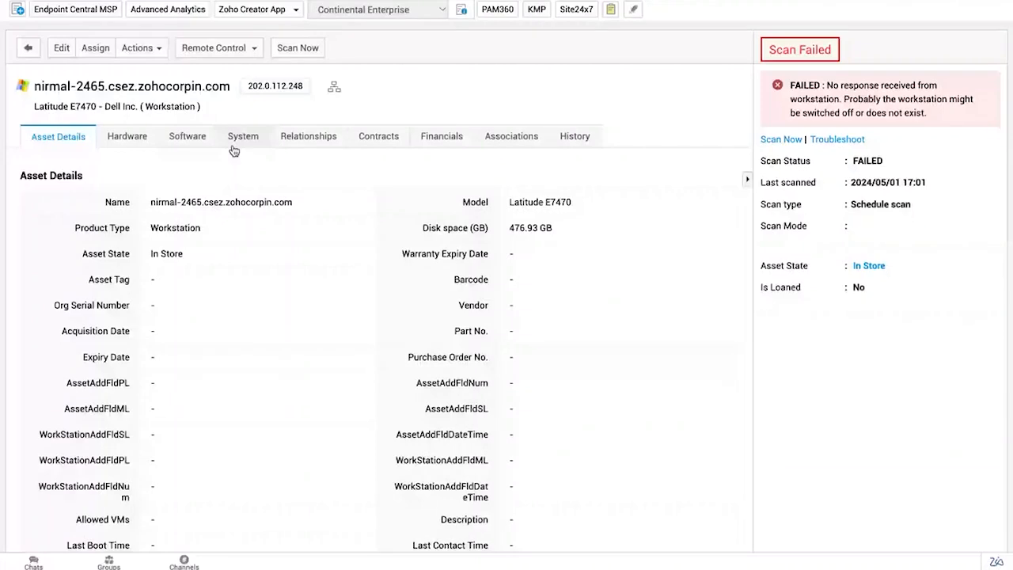
pyautogui.scroll(-1, 543, 317)
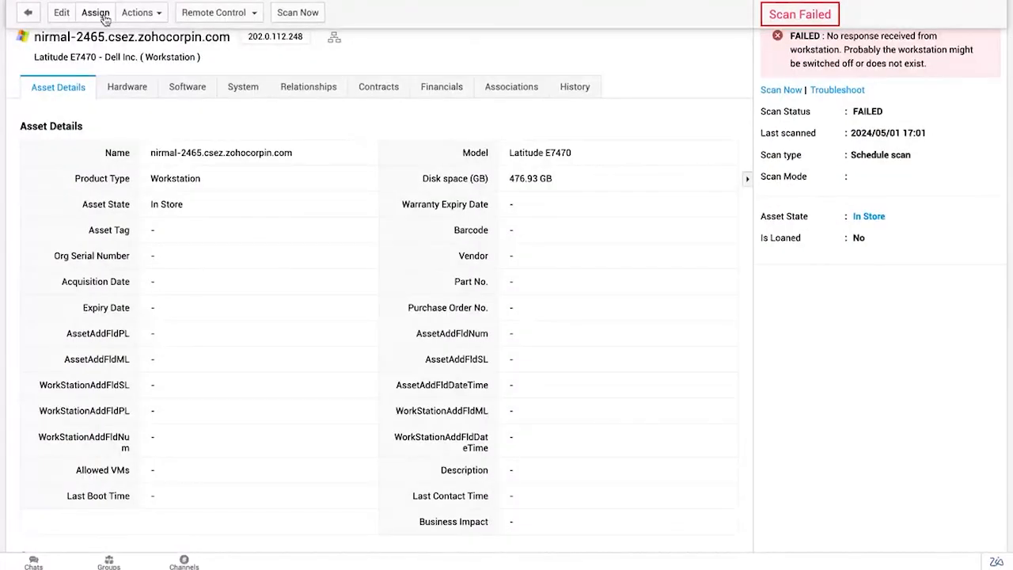
# - Examine the workstation's Hardware information, including its computer system, operating system, processor, memory modules and network adapters
pyautogui.click(130, 92)
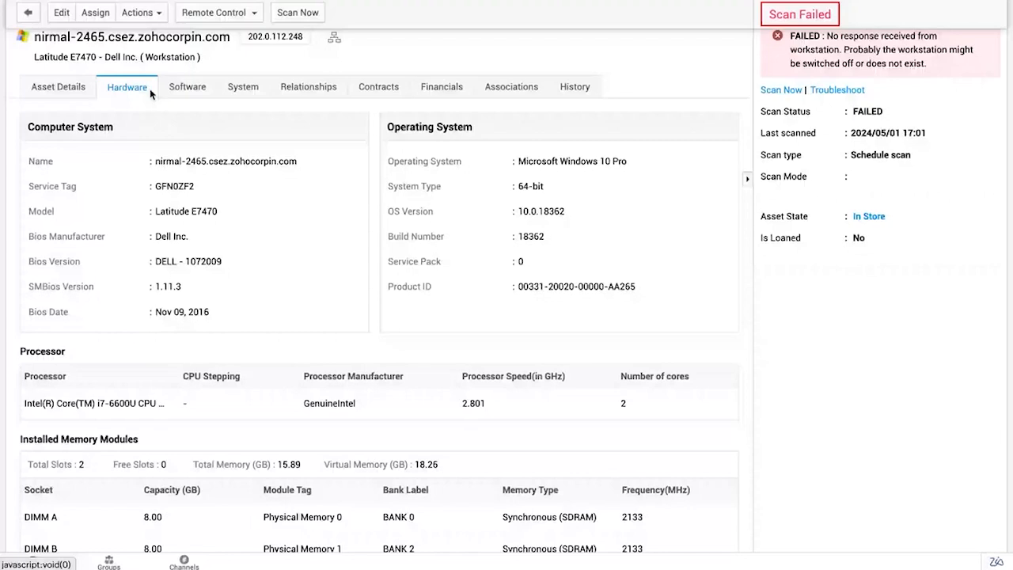
pyautogui.scroll(-2, 182, 261)
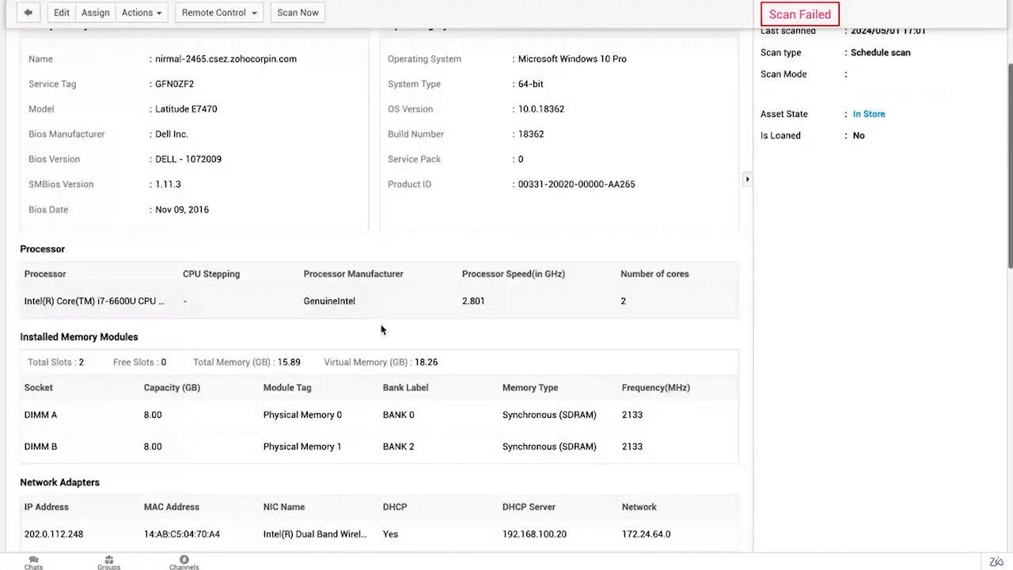
pyautogui.scroll(1, 380, 329)
pyautogui.scroll(-2, 343, 319)
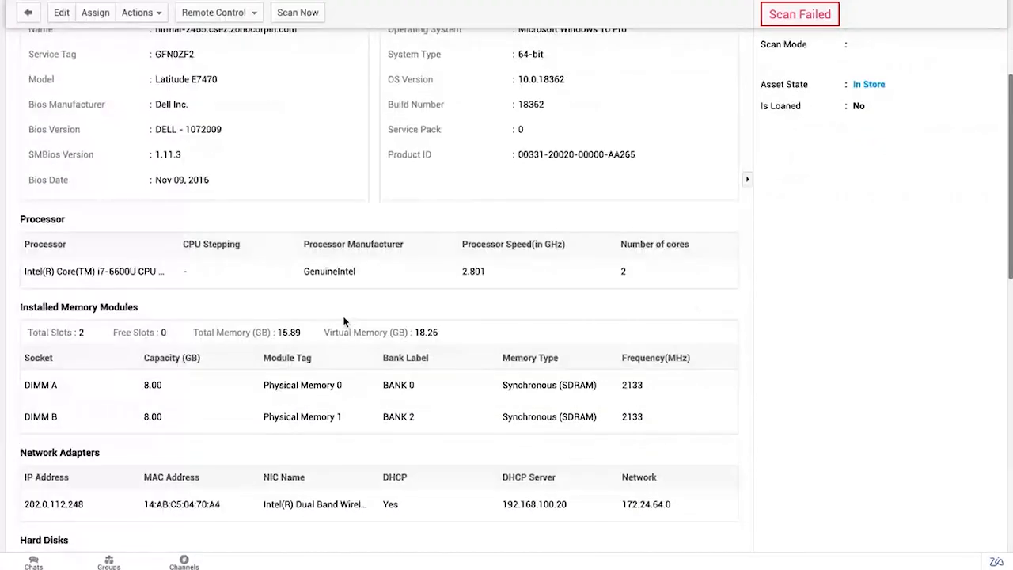
pyautogui.scroll(-1, 345, 320)
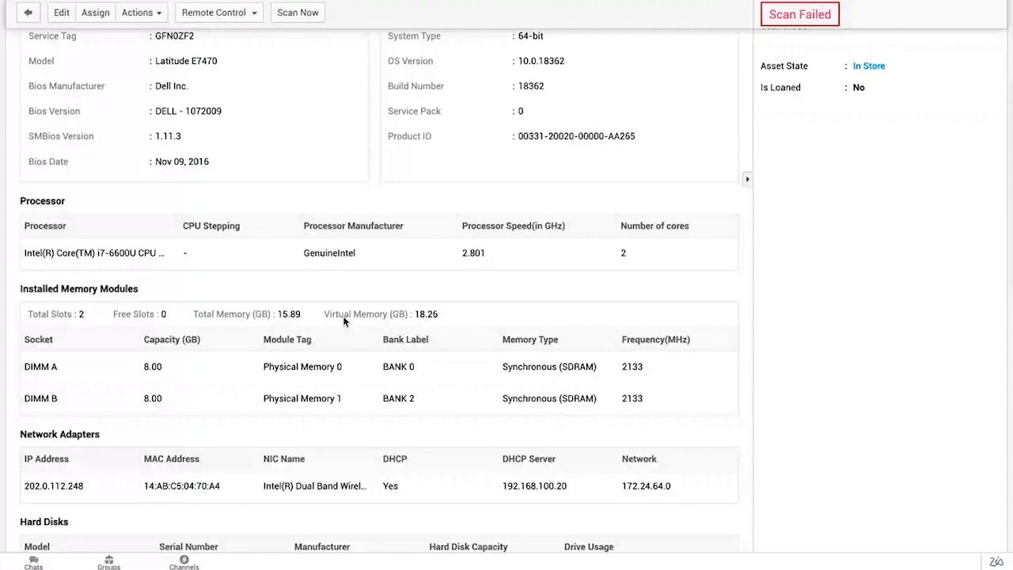
# - Examine the workstation's remaining hardware information, from network adapters and drives to printers, monitors, keyboard, multimedia and ports
pyautogui.scroll(-4, 343, 319)
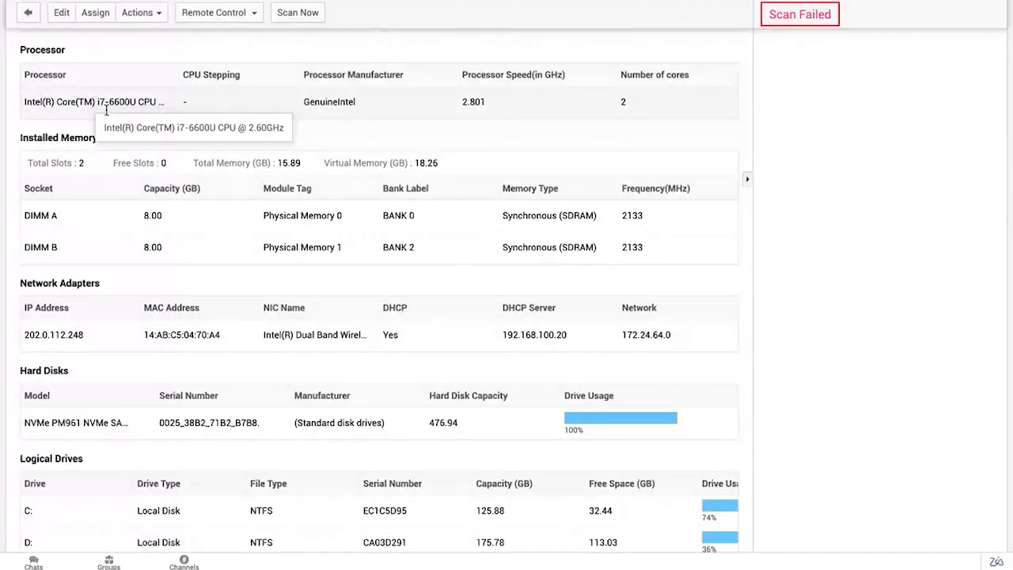
pyautogui.scroll(-1, 260, 258)
pyautogui.moveTo(61, 115); pyautogui.dragTo(217, 116)
pyautogui.click(248, 220)
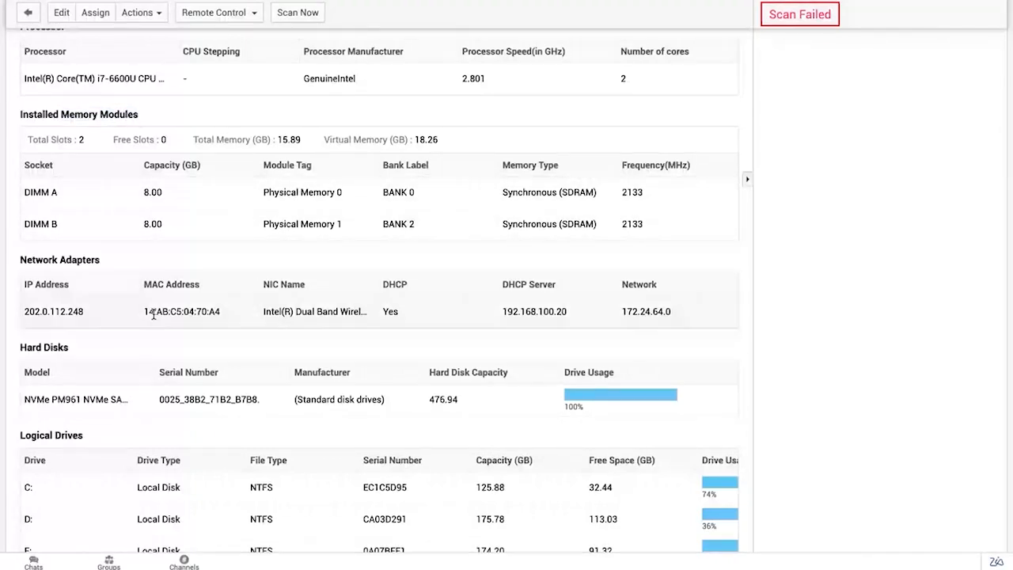
pyautogui.scroll(-1, 153, 314)
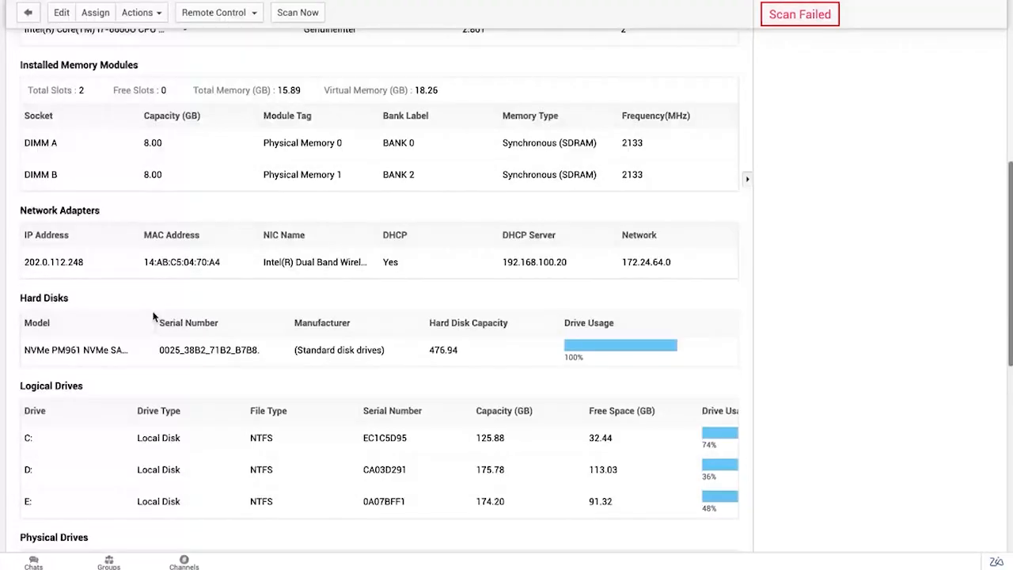
pyautogui.scroll(-3, 153, 315)
pyautogui.scroll(-2, 197, 253)
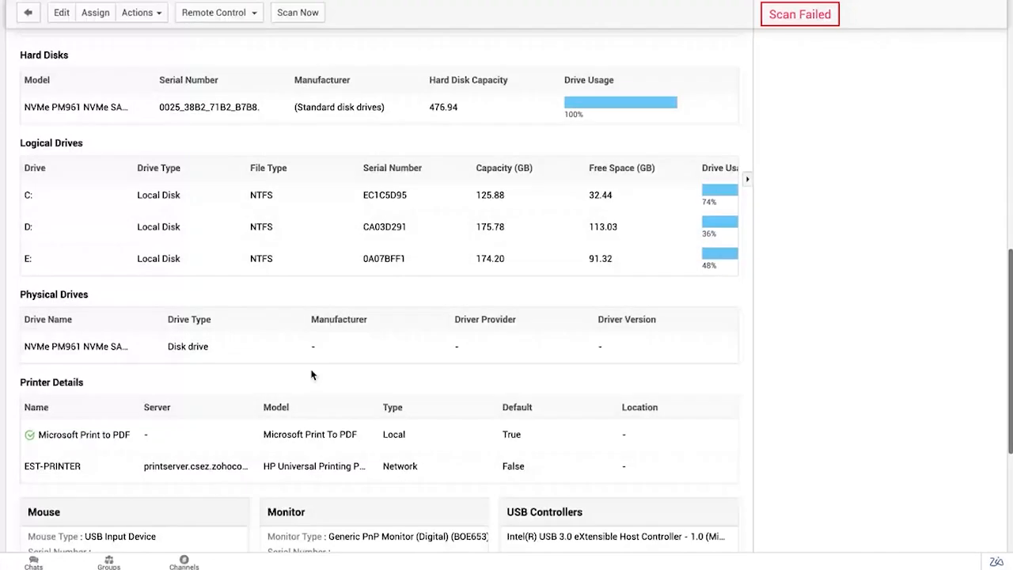
pyautogui.scroll(-2, 312, 375)
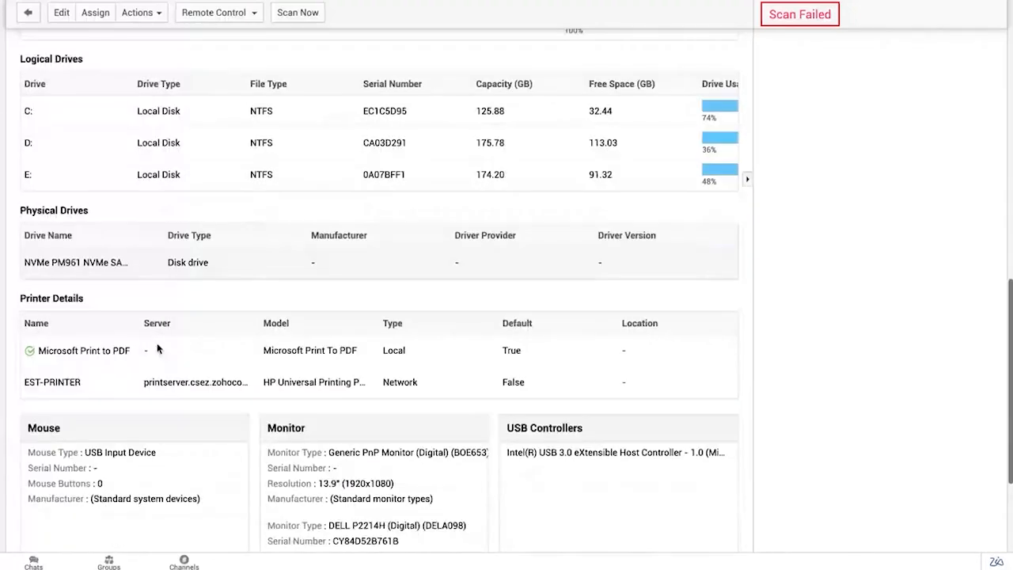
pyautogui.scroll(-1, 157, 348)
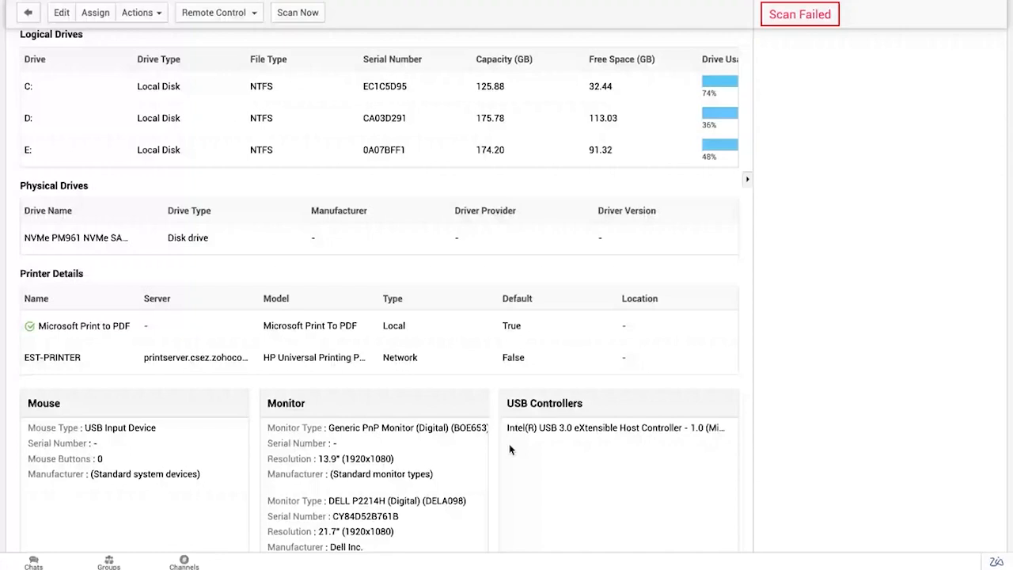
pyautogui.scroll(-4, 527, 443)
pyautogui.scroll(-4, 546, 438)
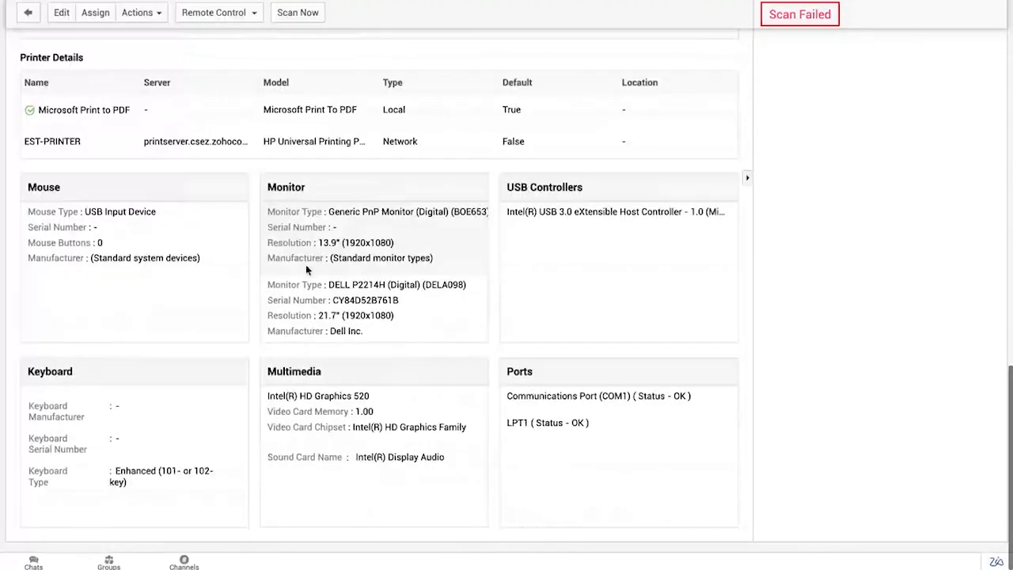
pyautogui.scroll(1, 338, 210)
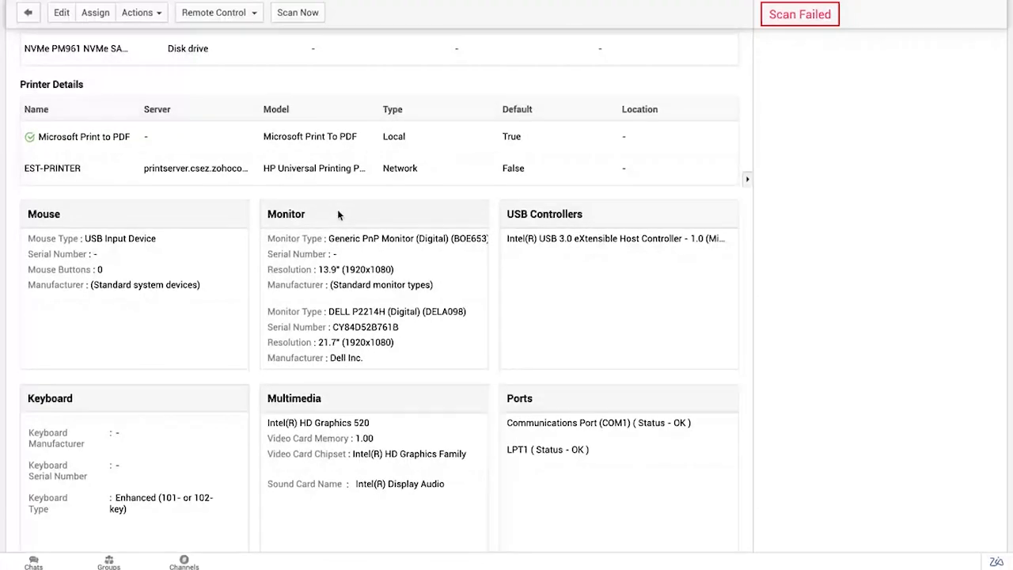
# - Open the workstation's Software information and look through the list of installed software with versions and installation dates
pyautogui.scroll(12, 337, 209)
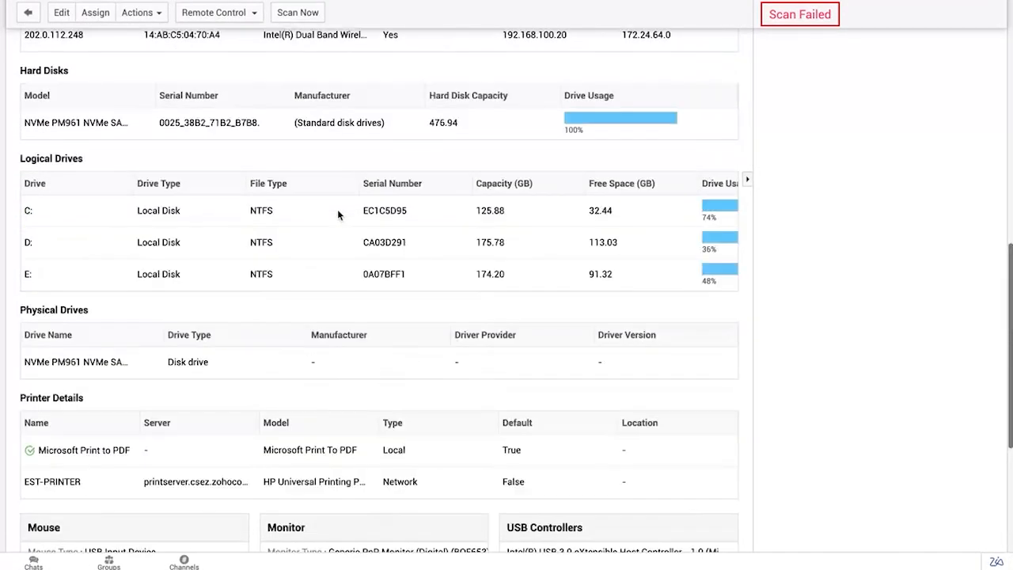
pyautogui.scroll(7, 337, 210)
pyautogui.scroll(6, 338, 214)
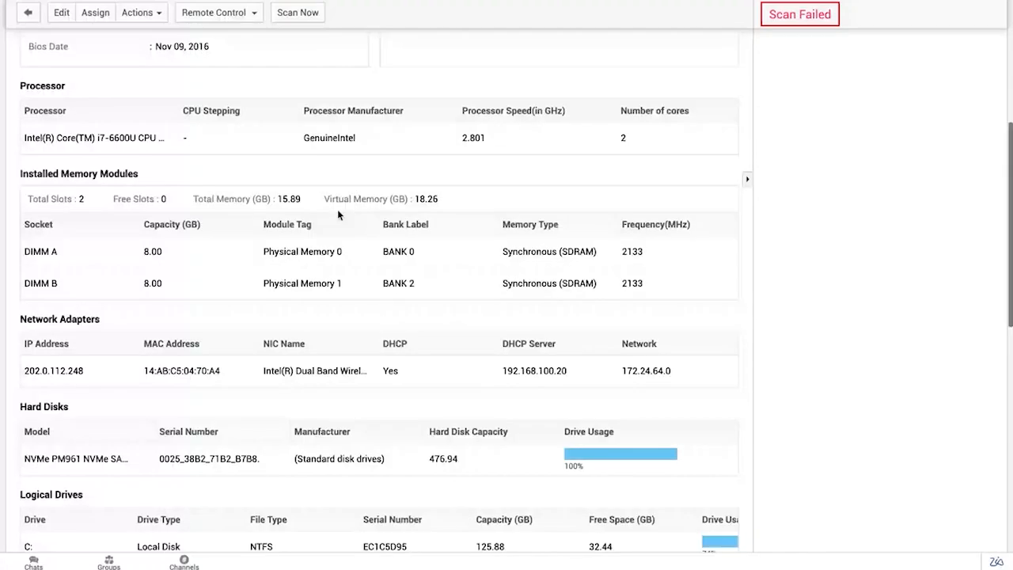
pyautogui.scroll(13, 338, 214)
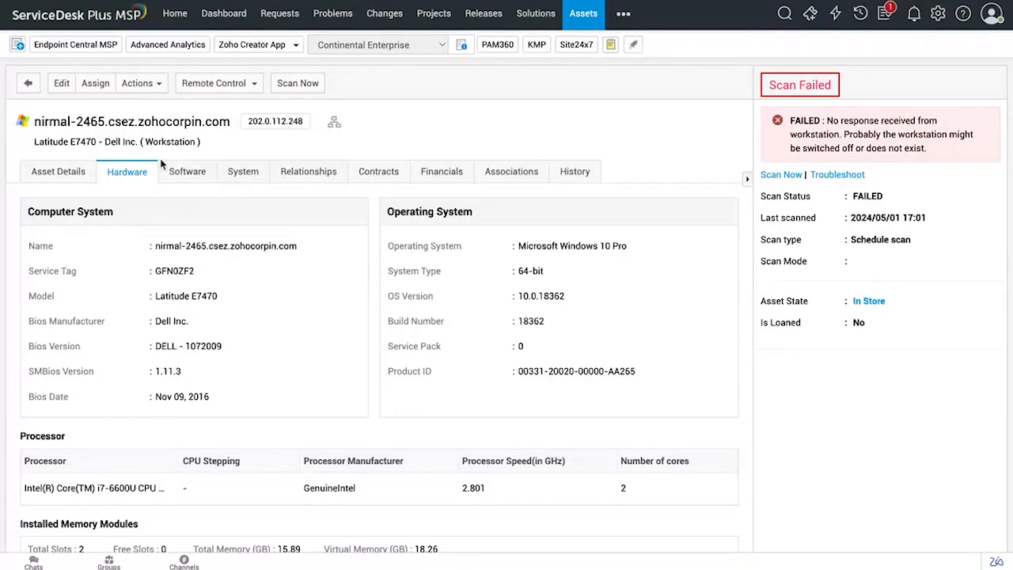
pyautogui.click(188, 174)
pyautogui.scroll(-2, 346, 343)
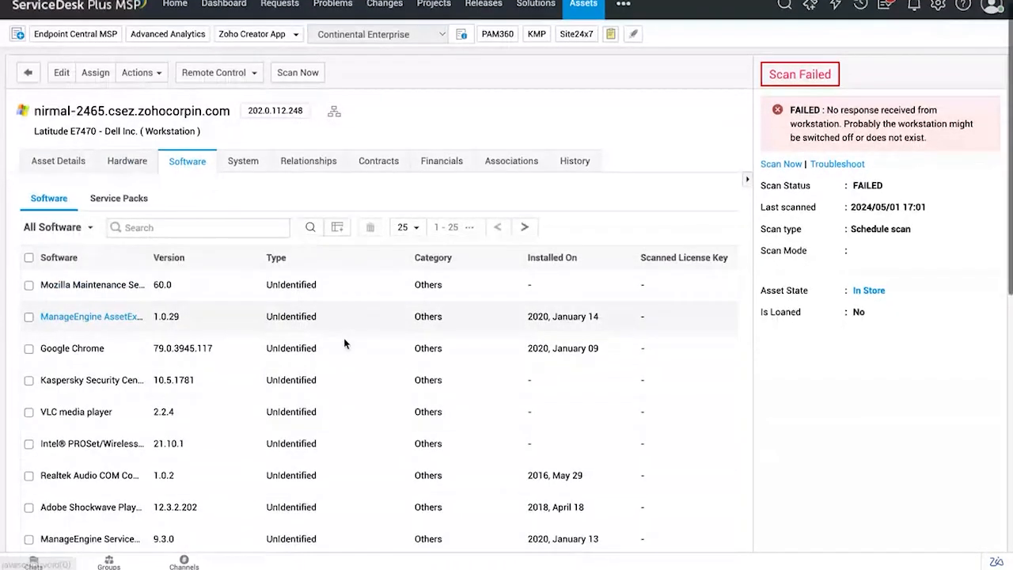
pyautogui.scroll(-1, 345, 342)
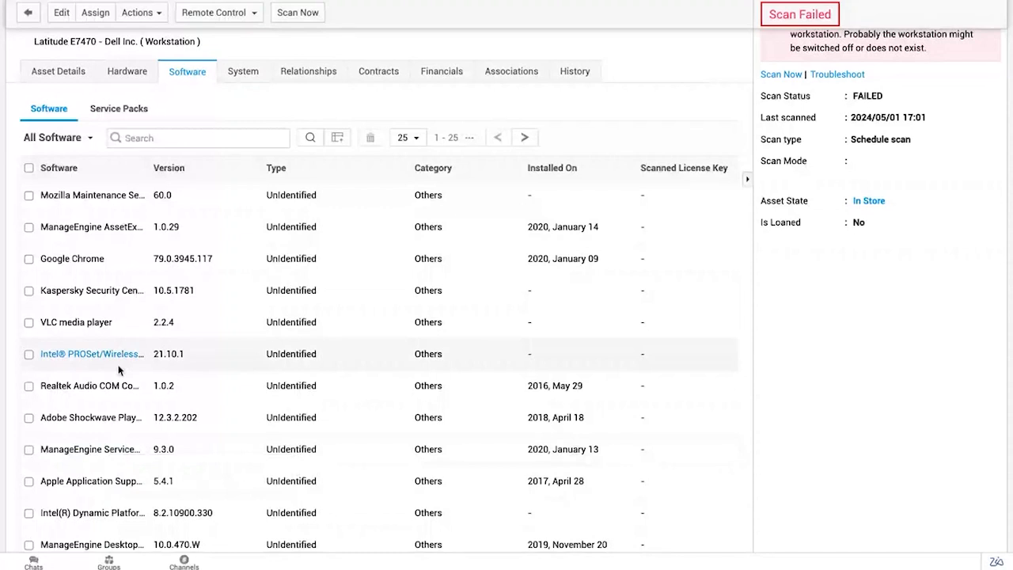
pyautogui.scroll(1, 119, 369)
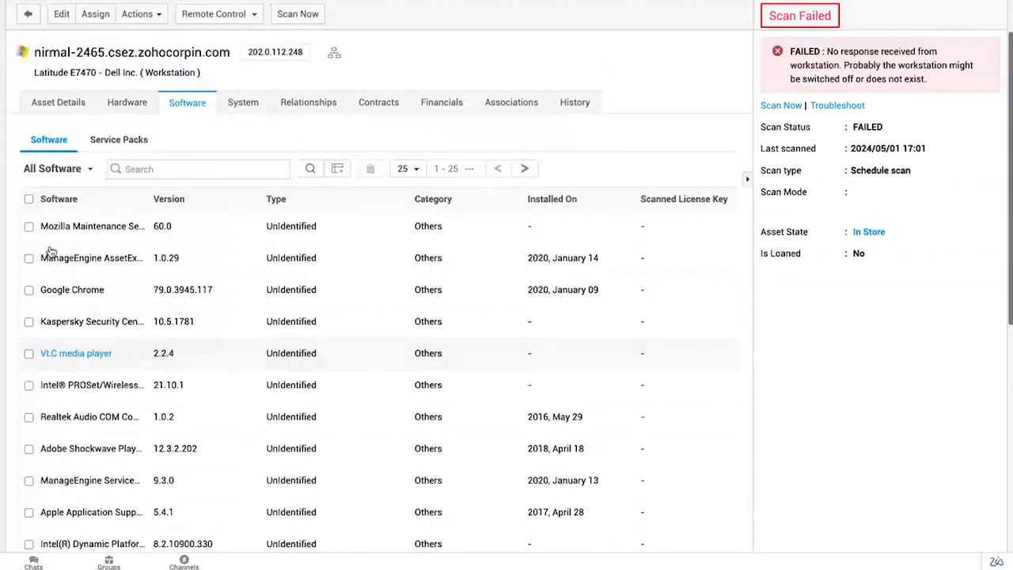
pyautogui.moveTo(145, 73); pyautogui.dragTo(192, 102)
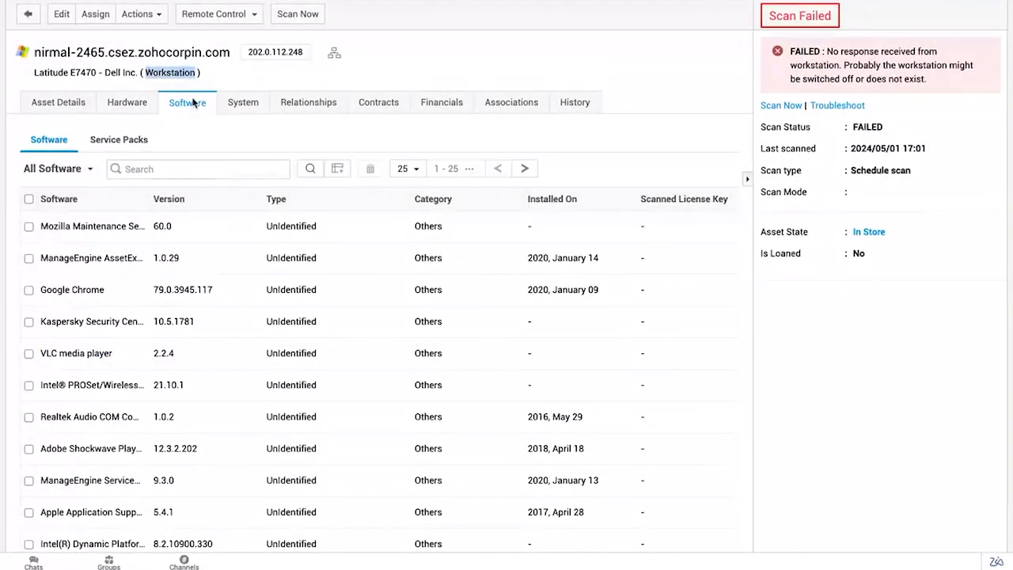
pyautogui.click(253, 126)
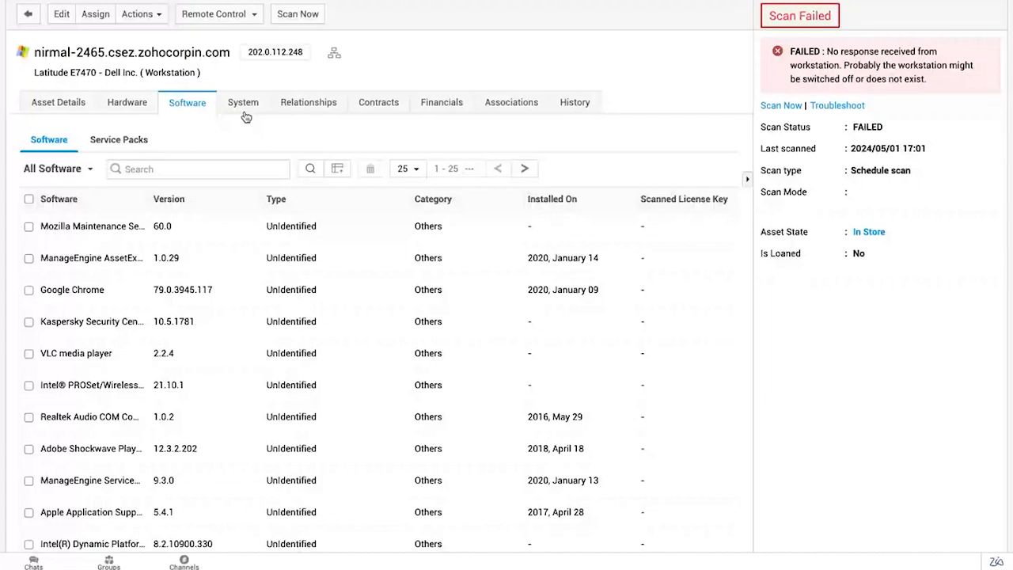
# - View the workstation's System user accounts and its Relationships map
pyautogui.click(245, 113)
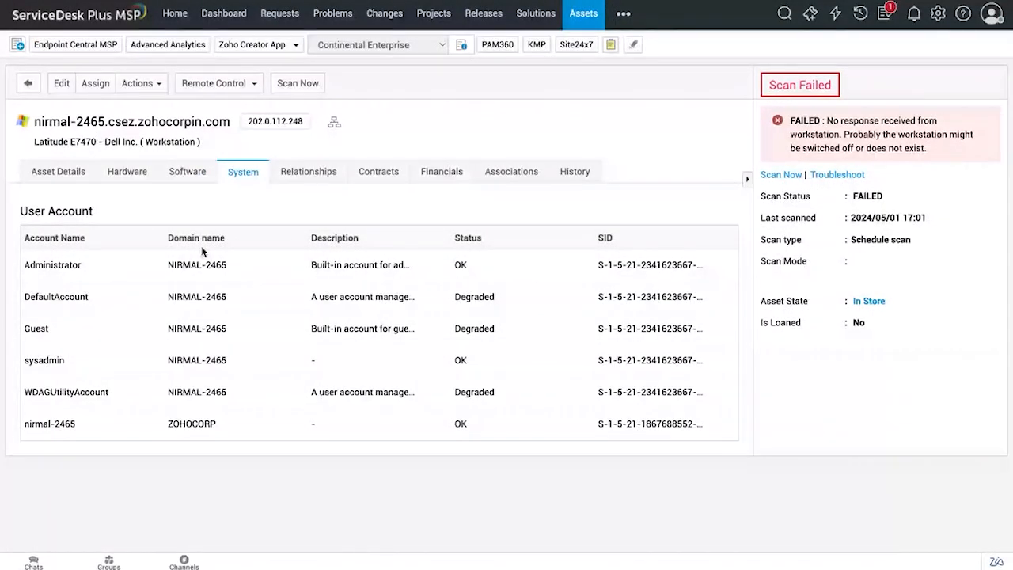
pyautogui.click(324, 184)
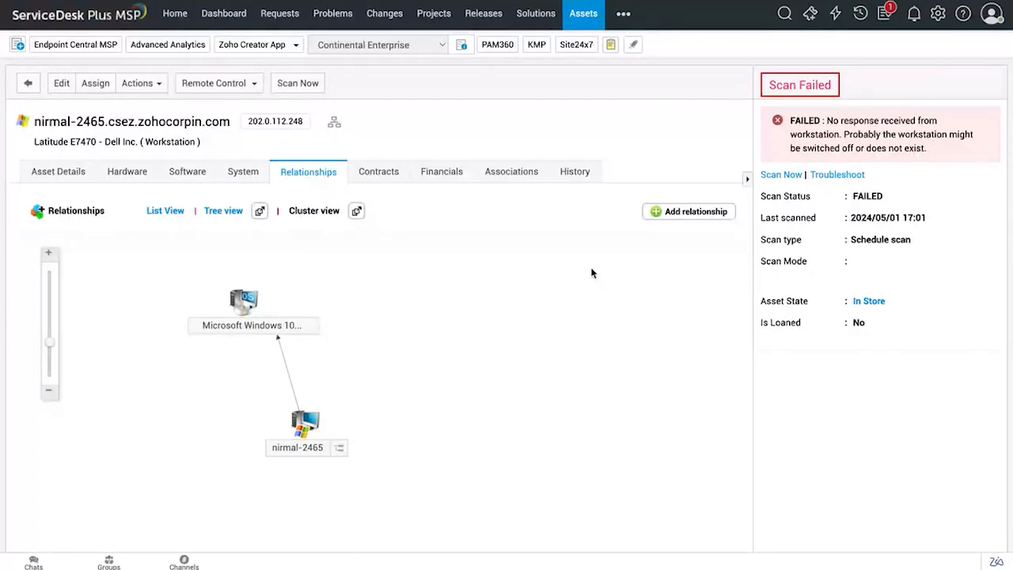
pyautogui.click(623, 14)
# - View the workstation's Contracts and its Financials, including the cost and depreciation details
pyautogui.click(376, 183)
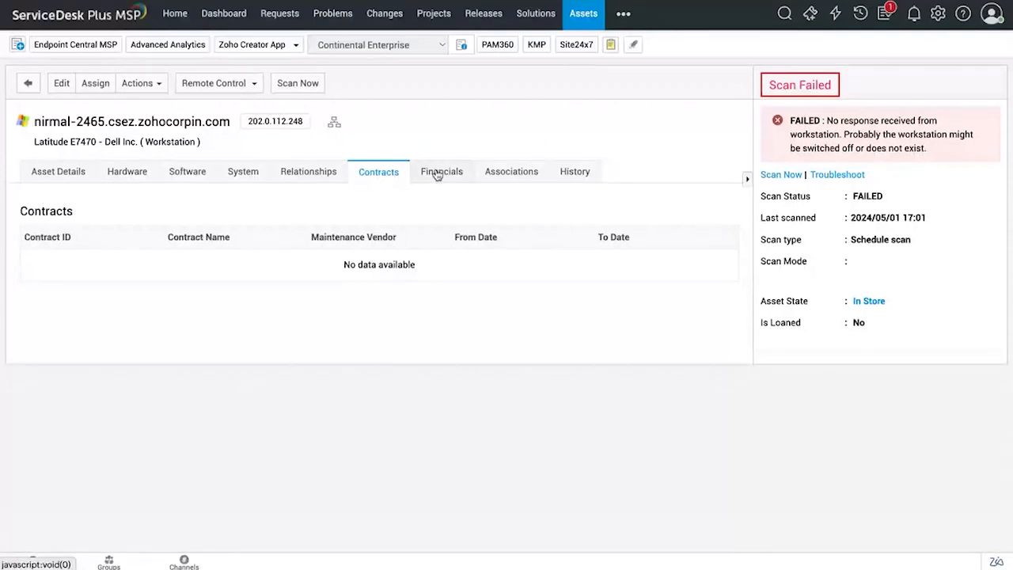
pyautogui.click(440, 172)
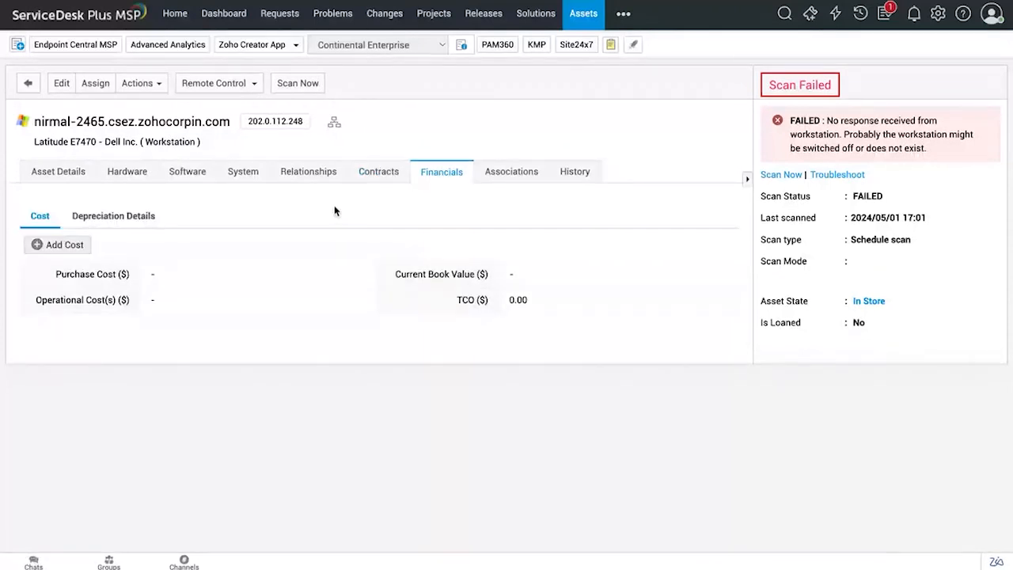
pyautogui.click(90, 221)
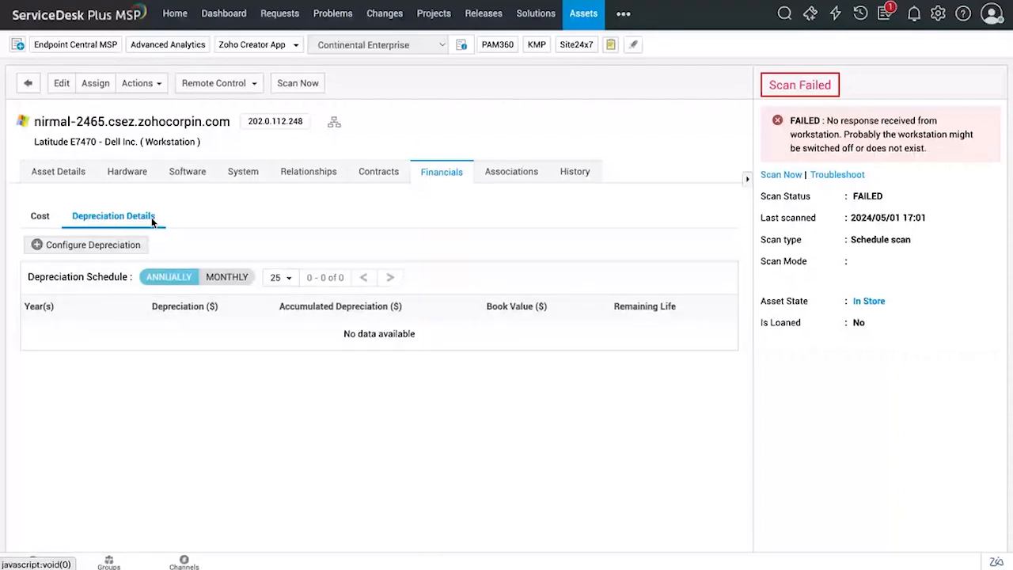
# - Review the Configure Depreciation options for the product and for this asset, including the depreciation methods, and close the dialog without saving
pyautogui.click(114, 246)
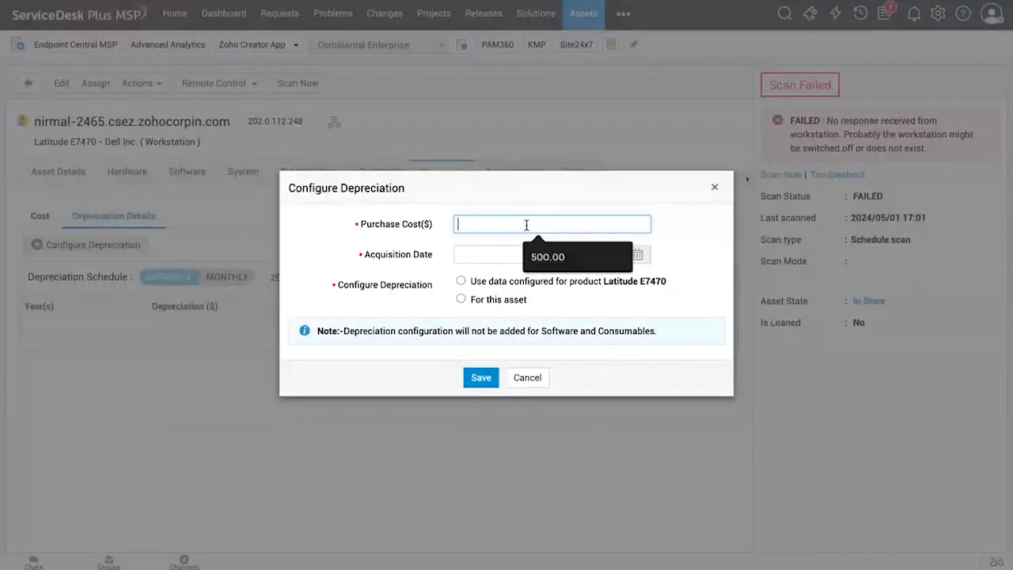
pyautogui.click(492, 255)
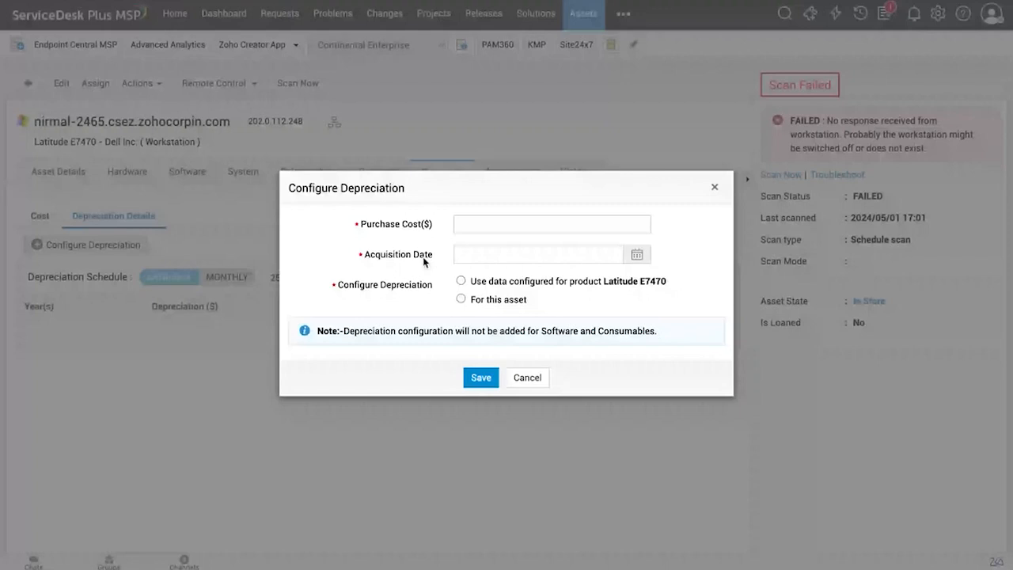
pyautogui.click(502, 285)
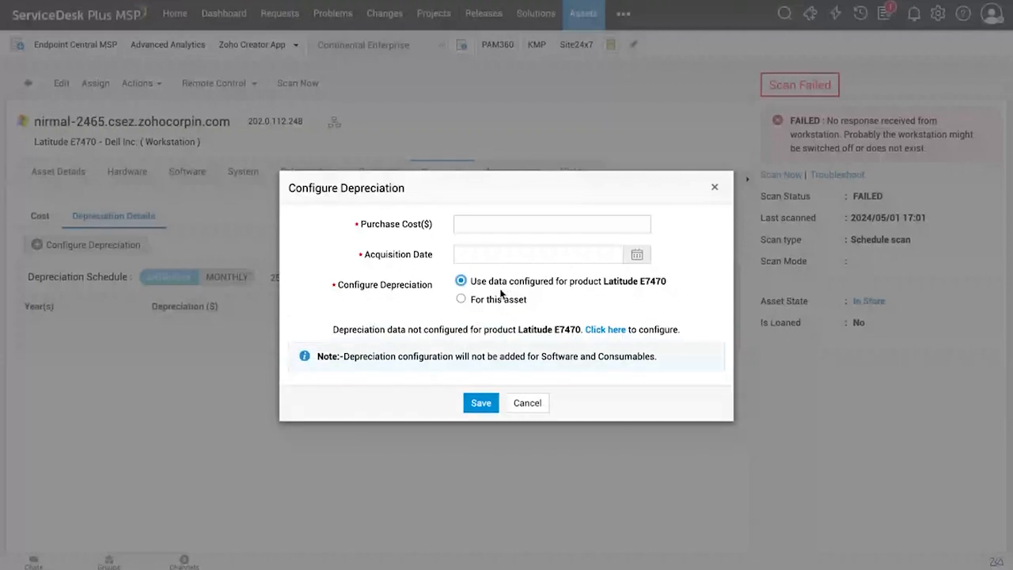
pyautogui.click(488, 301)
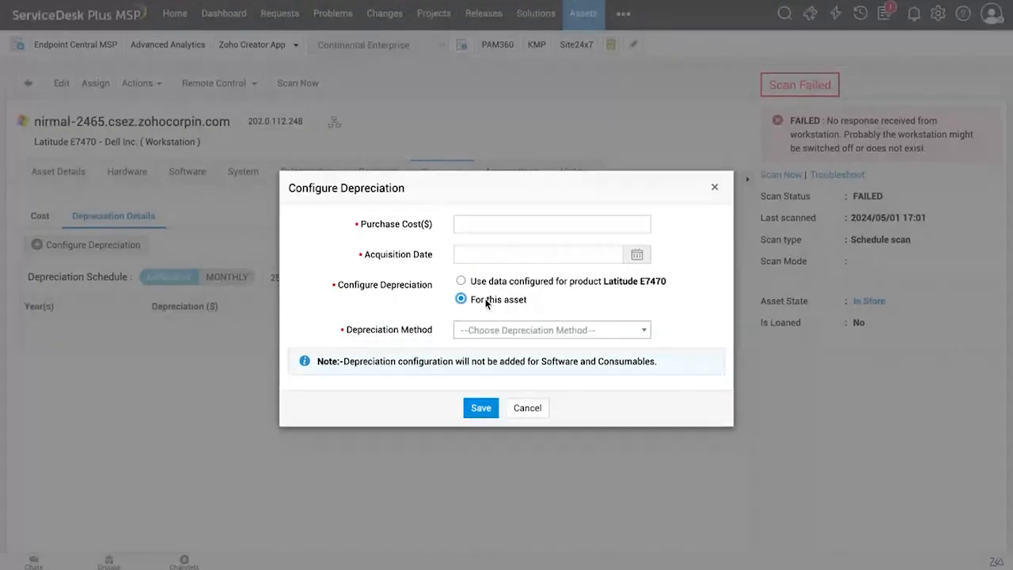
pyautogui.click(497, 326)
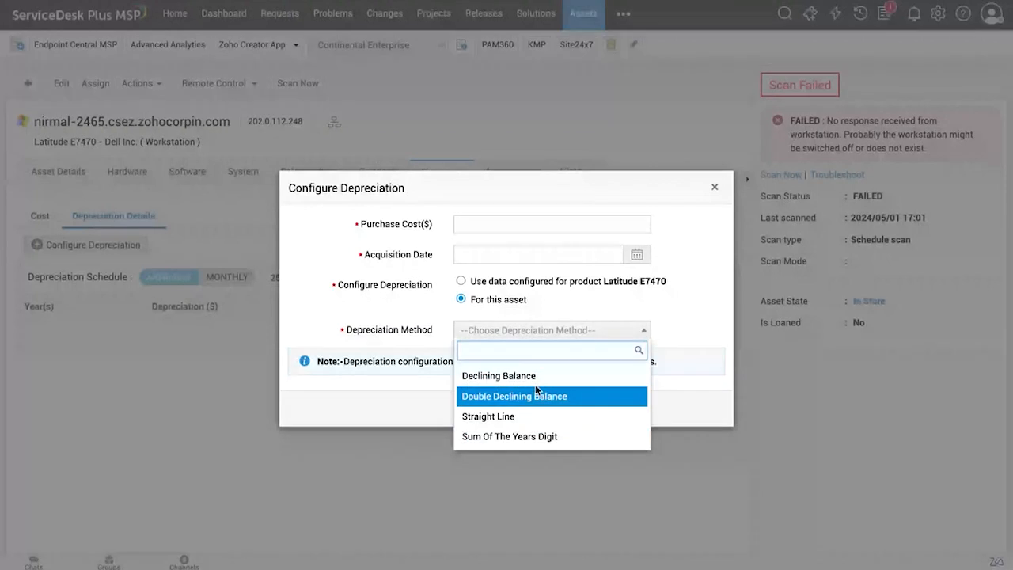
pyautogui.click(413, 382)
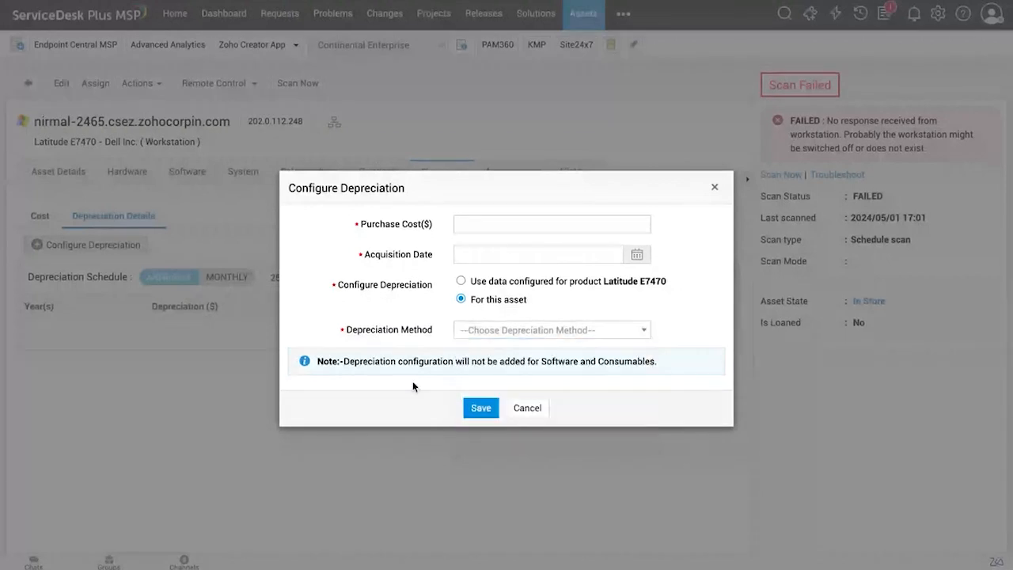
pyautogui.click(526, 408)
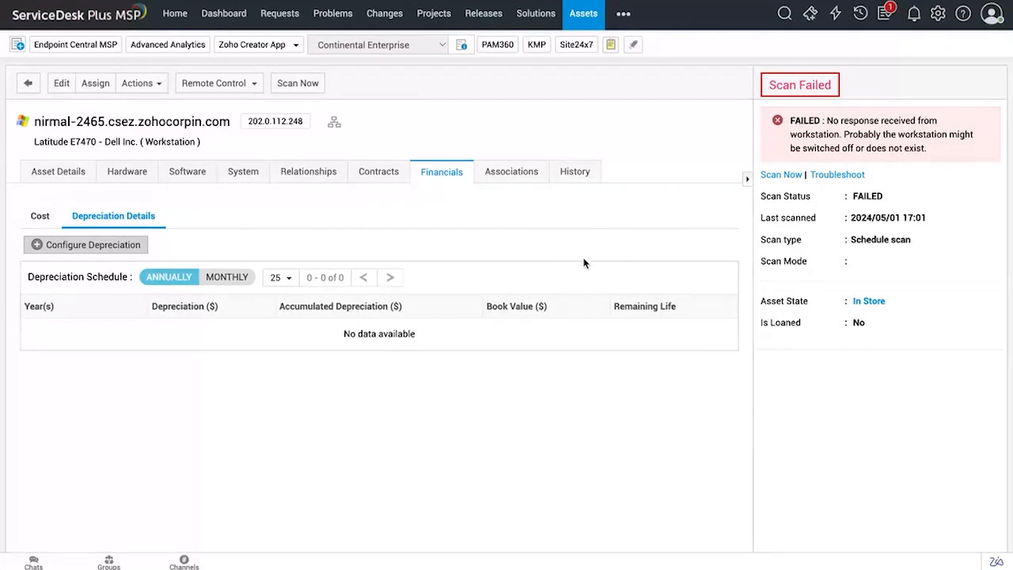
# - View the available asset states for the workstation in the Assign / Associate dialog and cancel without changing the state
pyautogui.scroll(-1, 585, 264)
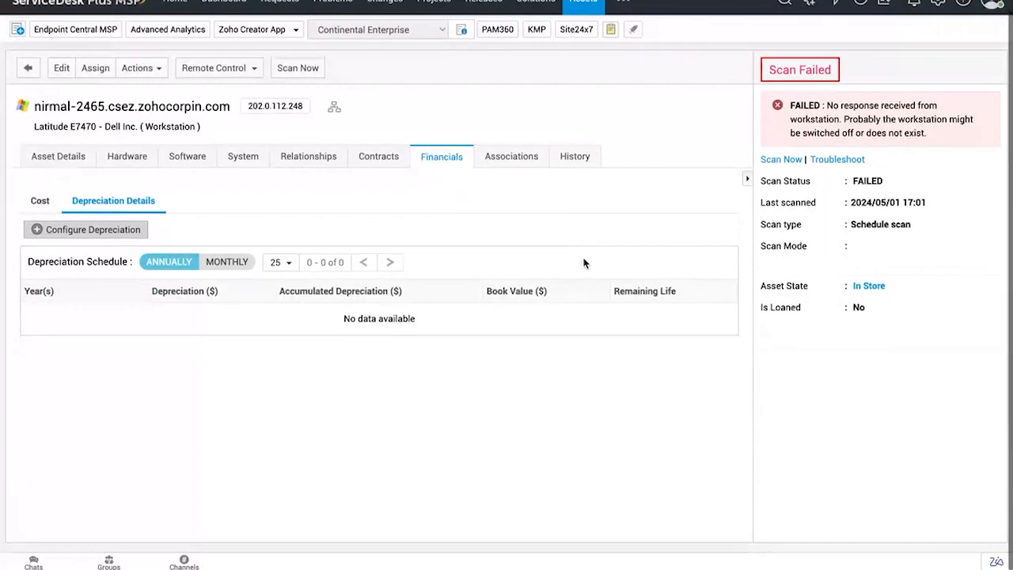
pyautogui.click(868, 288)
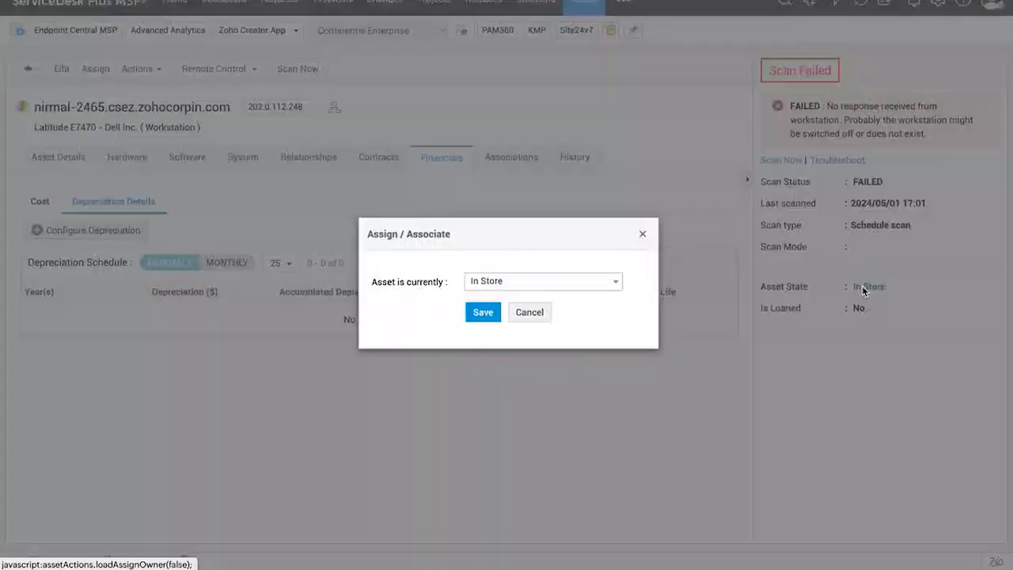
pyautogui.click(614, 284)
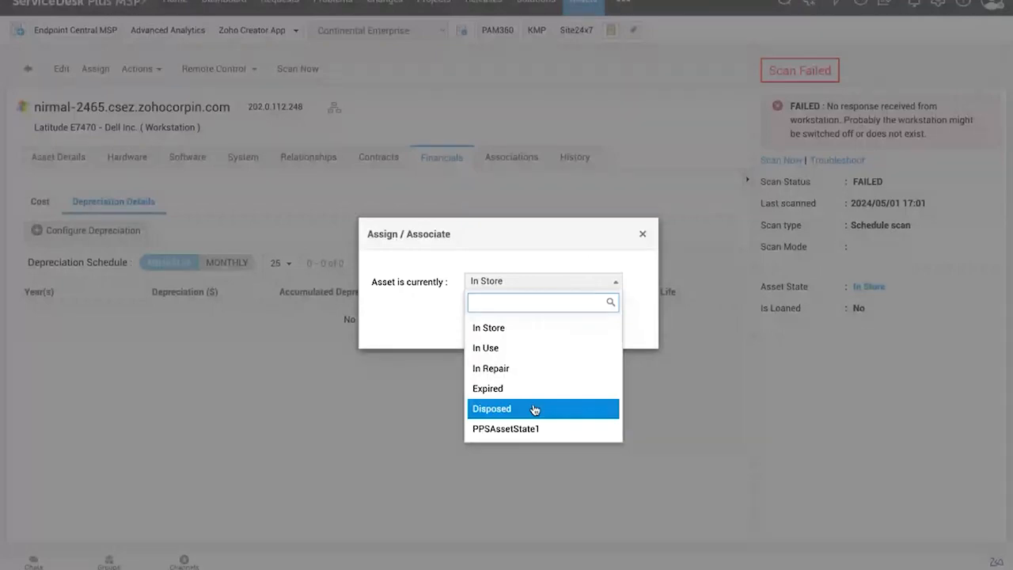
pyautogui.click(535, 320)
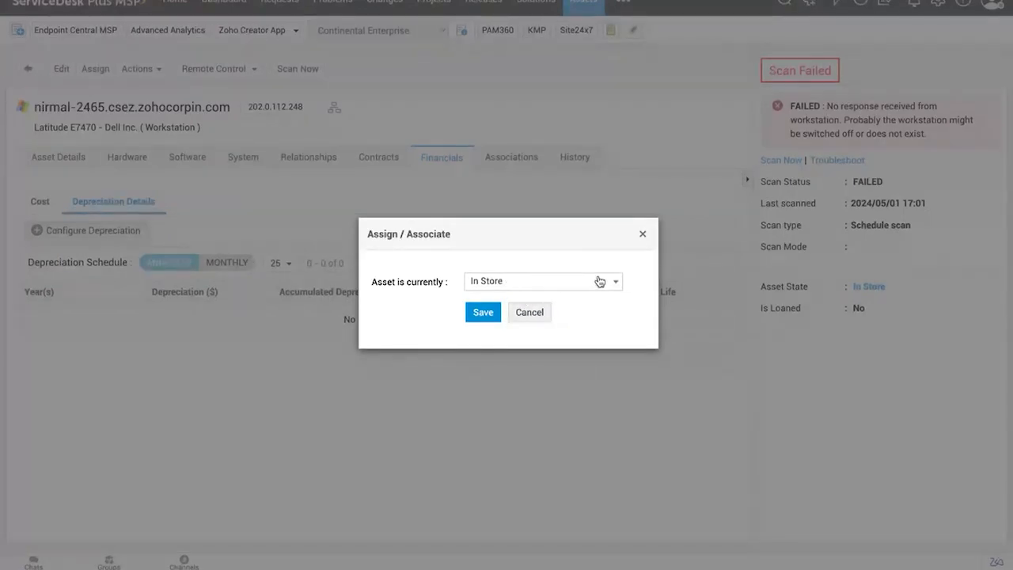
pyautogui.click(538, 315)
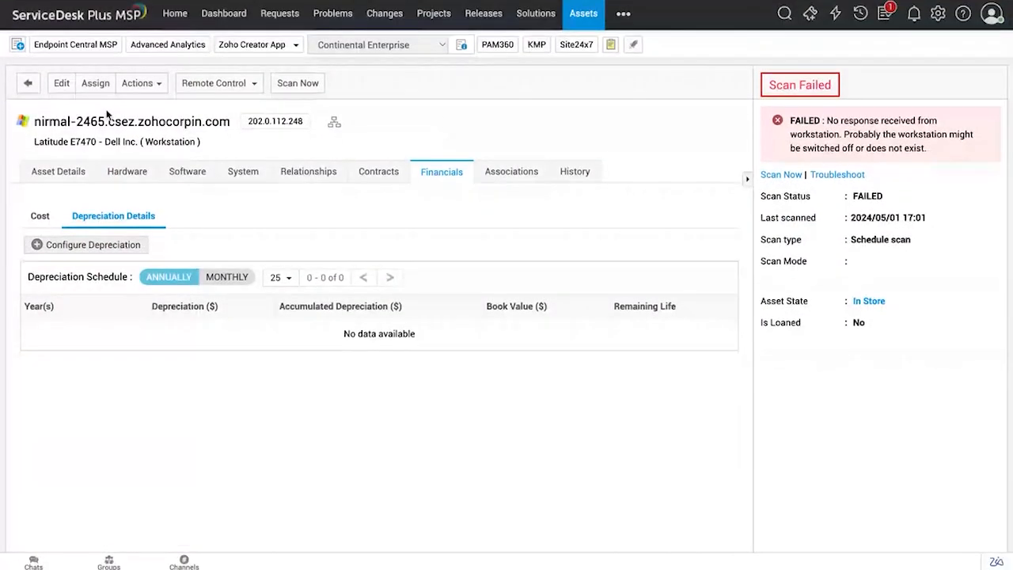
# - Return to the Workstation list and browse the IT Assets, Virtual Hosts and VMs, Non-IT Assets and Asset Components categories
pyautogui.click(27, 83)
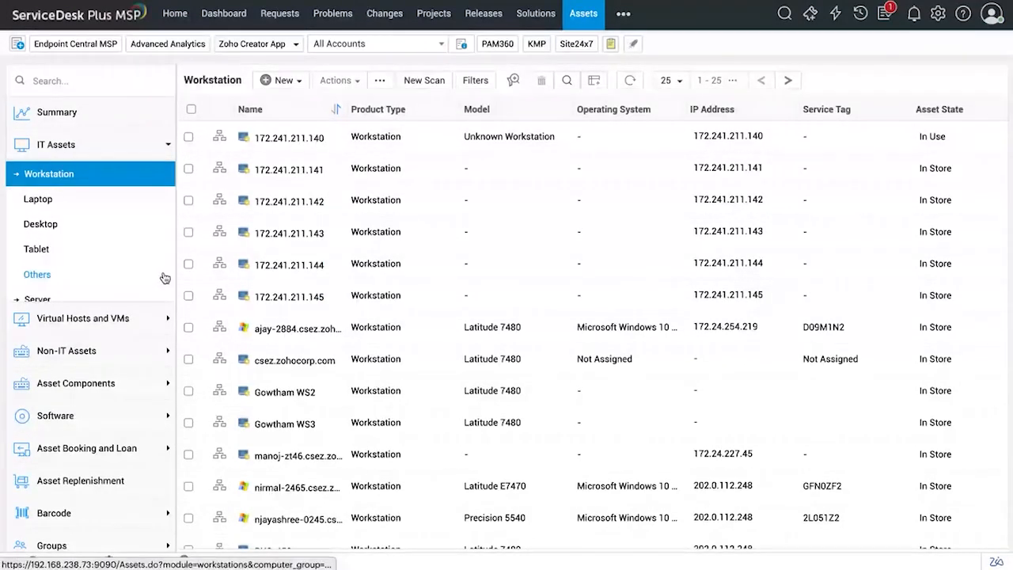
pyautogui.scroll(-1, 165, 277)
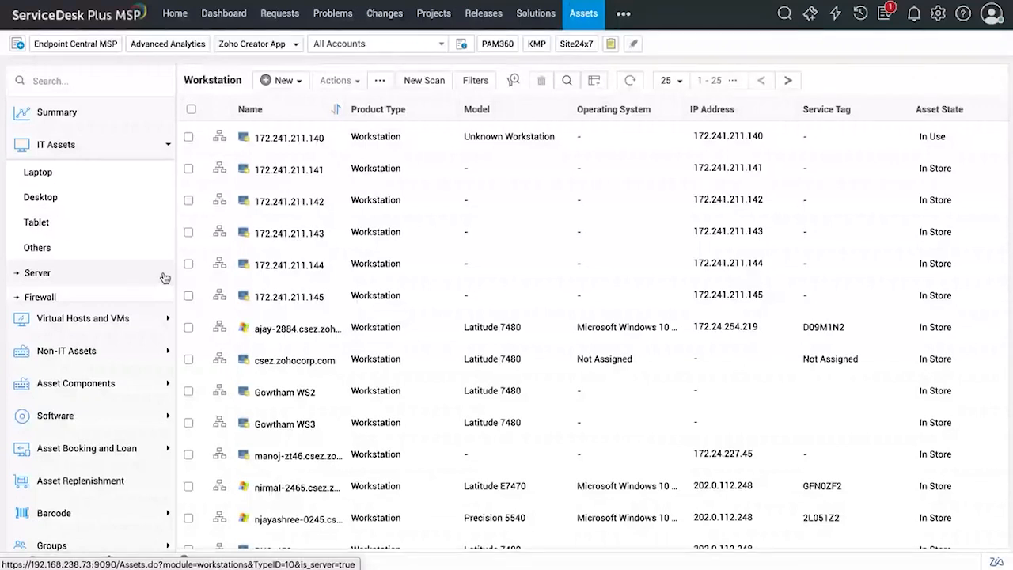
pyautogui.scroll(2, 143, 261)
pyautogui.scroll(-1, 121, 244)
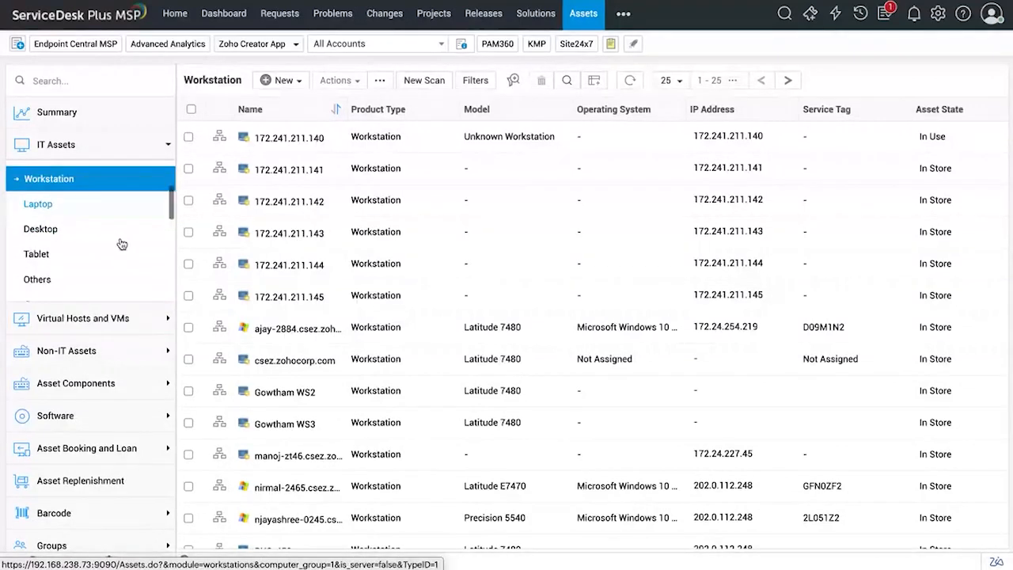
pyautogui.click(115, 319)
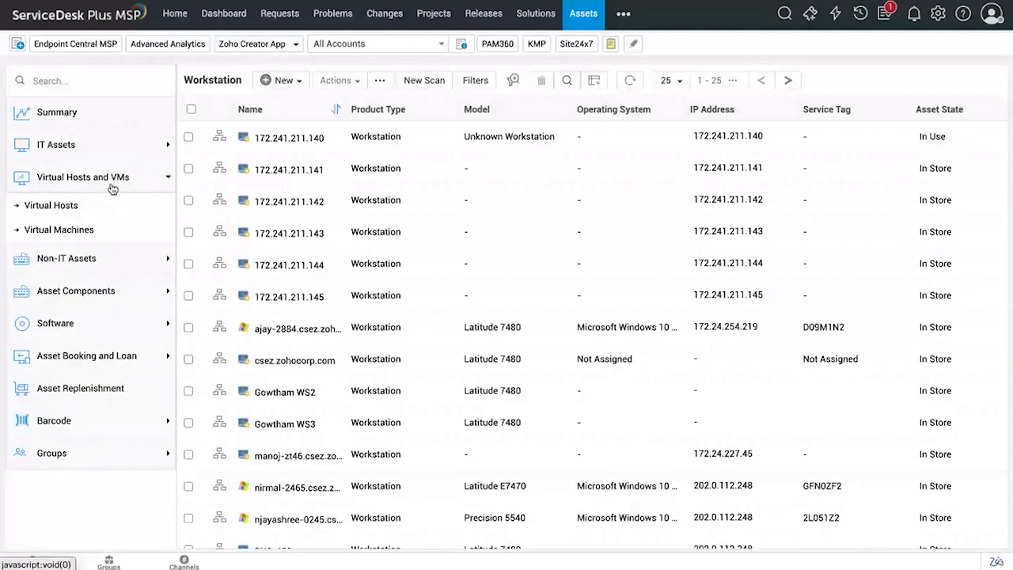
pyautogui.scroll(-1, 89, 243)
pyautogui.click(89, 246)
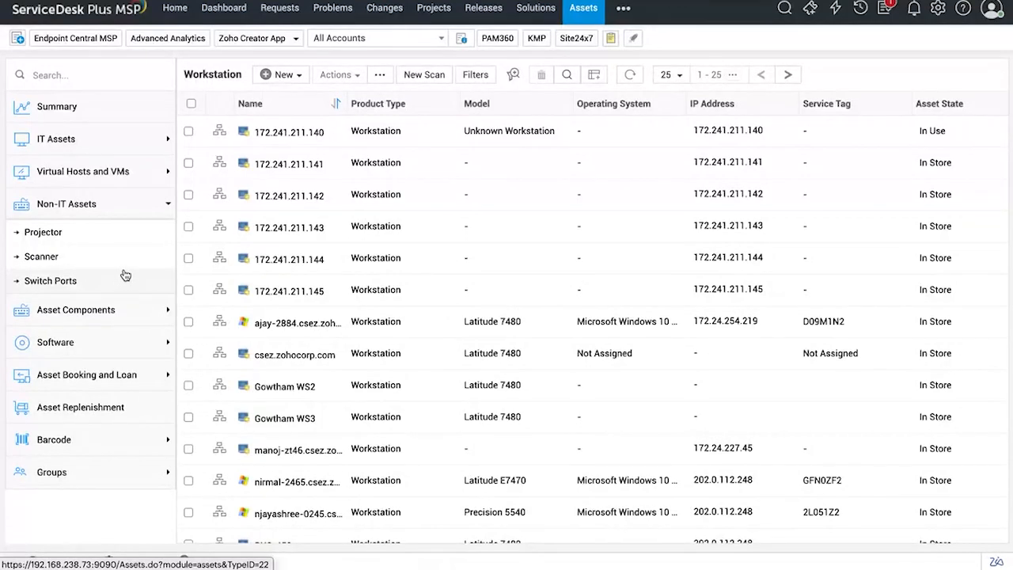
pyautogui.click(124, 317)
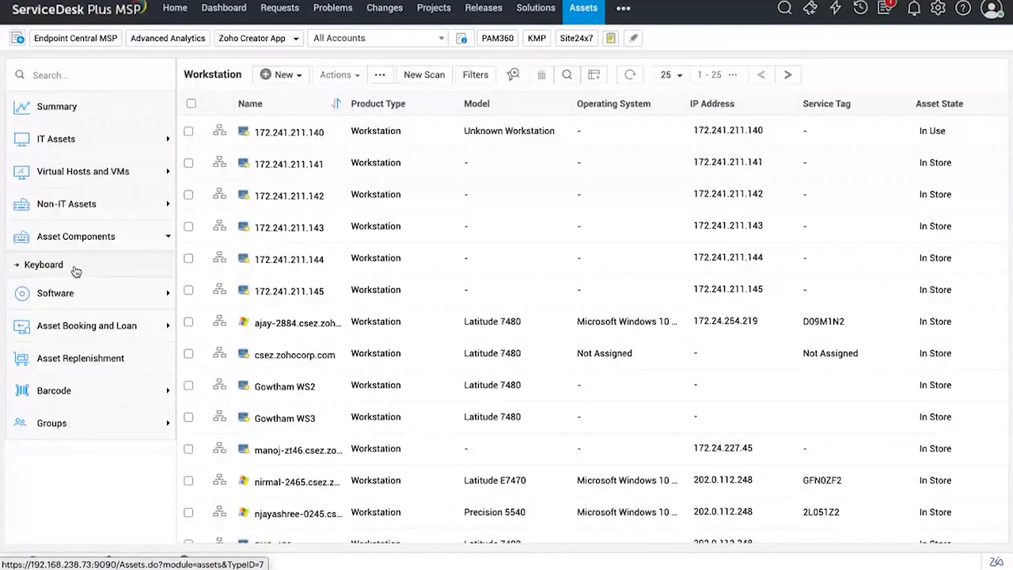
# - Open the Scanned Software list and view the Mozilla Maintenance Service details and installations
pyautogui.click(87, 292)
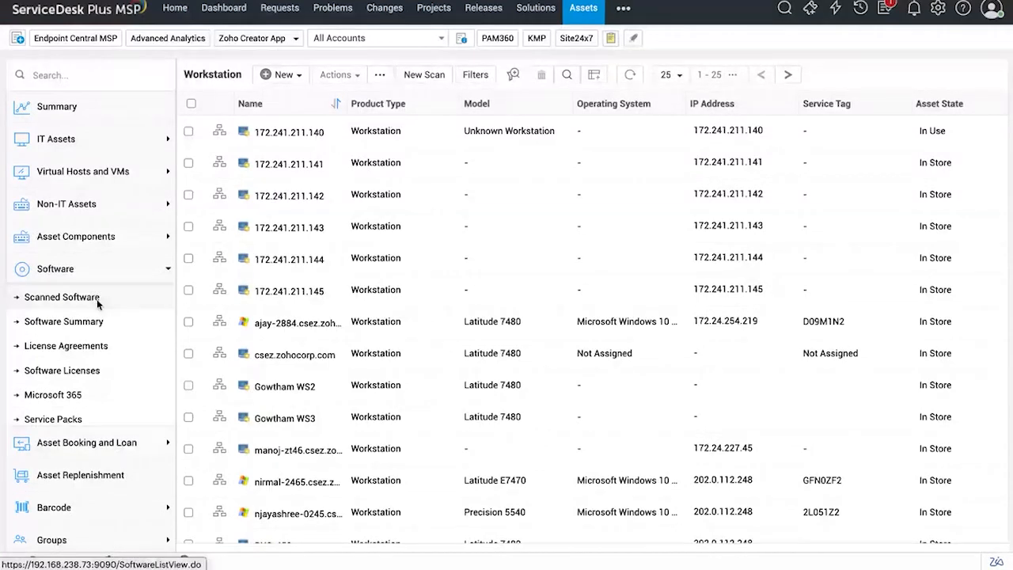
pyautogui.click(98, 303)
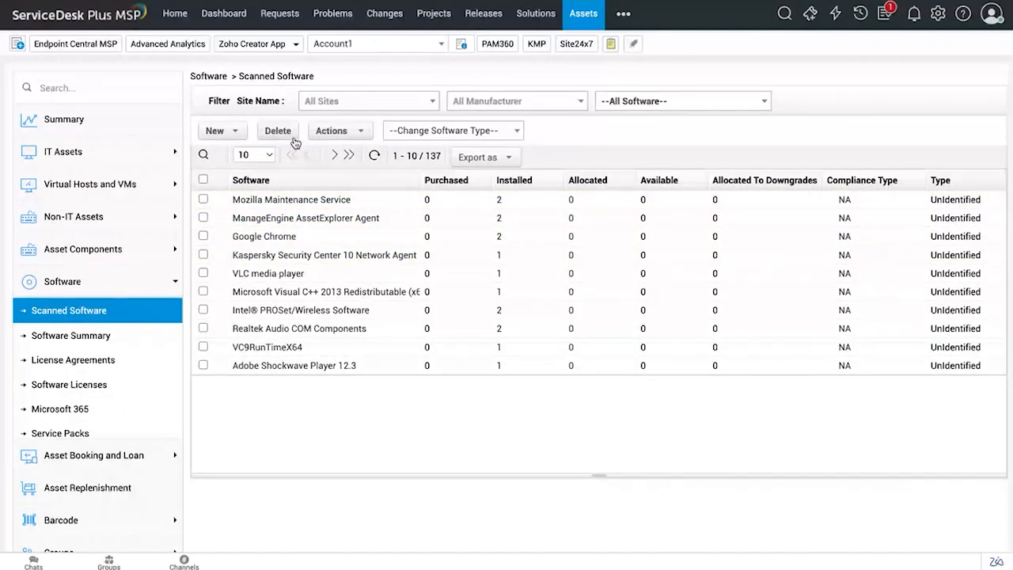
pyautogui.click(296, 203)
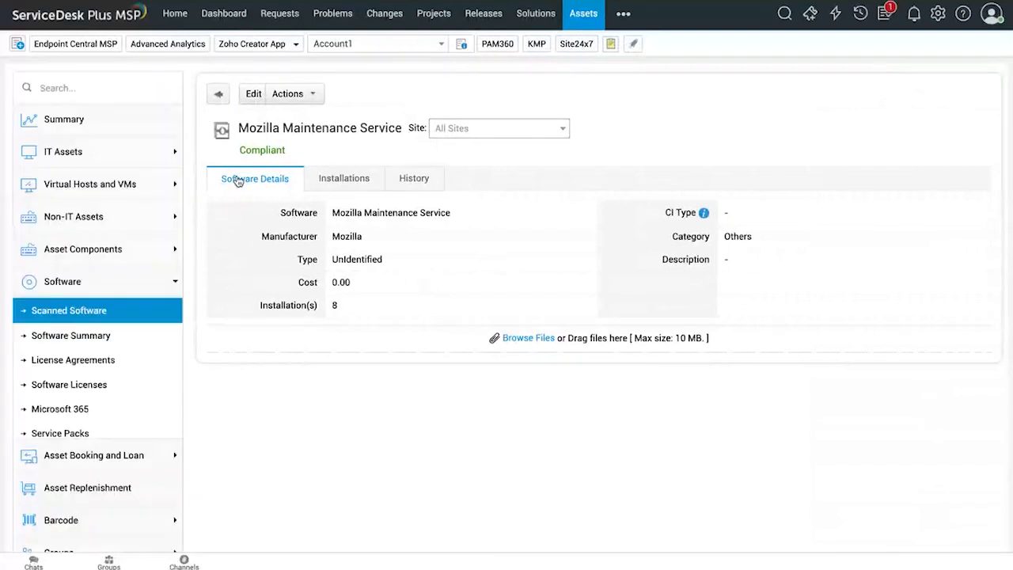
pyautogui.click(375, 177)
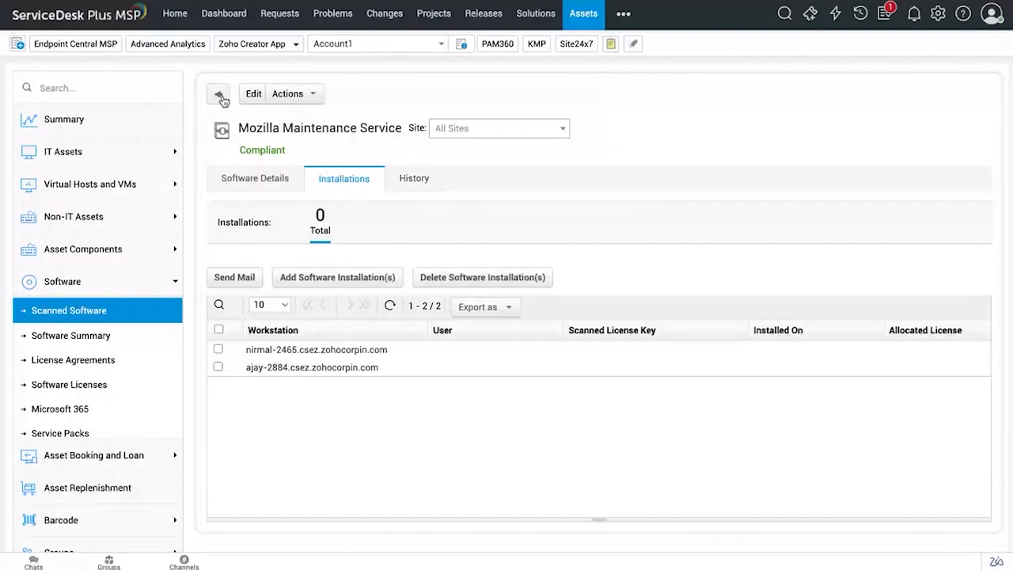
# - Examine the Software Summary dashboard, including compliance, license usage, unused and rarely used licenses, and license agreement expiry
pyautogui.click(101, 340)
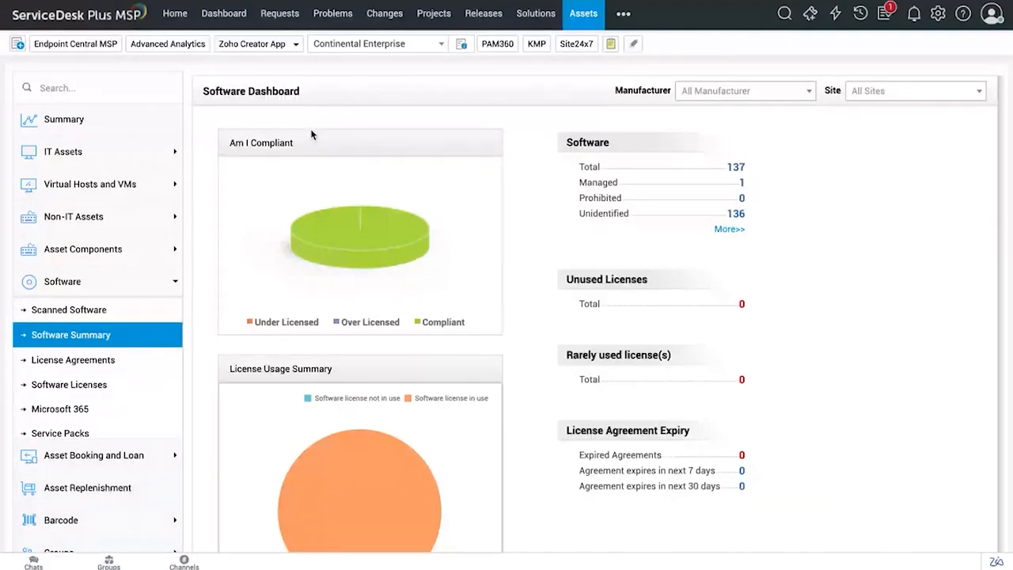
pyautogui.scroll(-1, 328, 95)
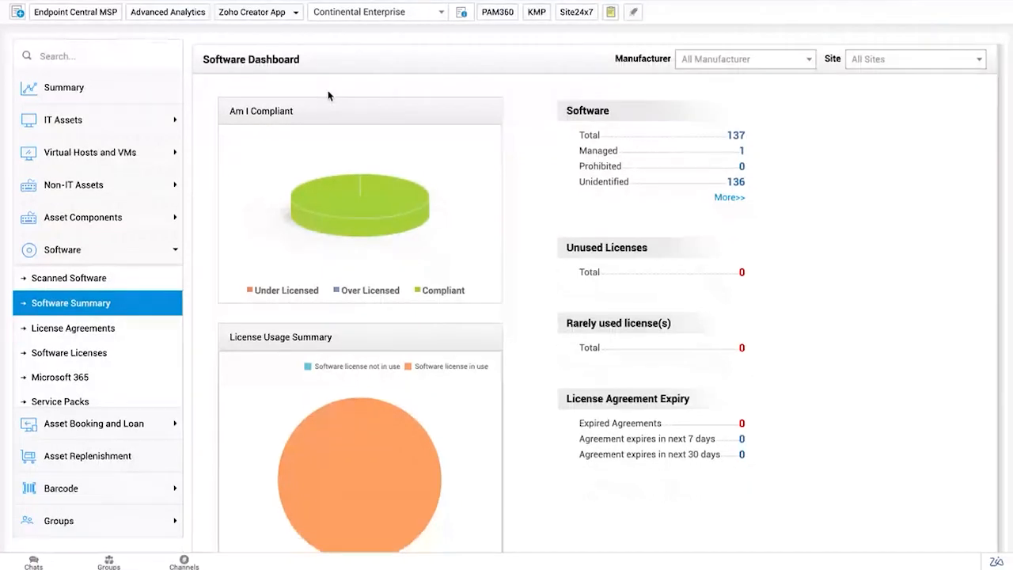
pyautogui.scroll(-1, 375, 259)
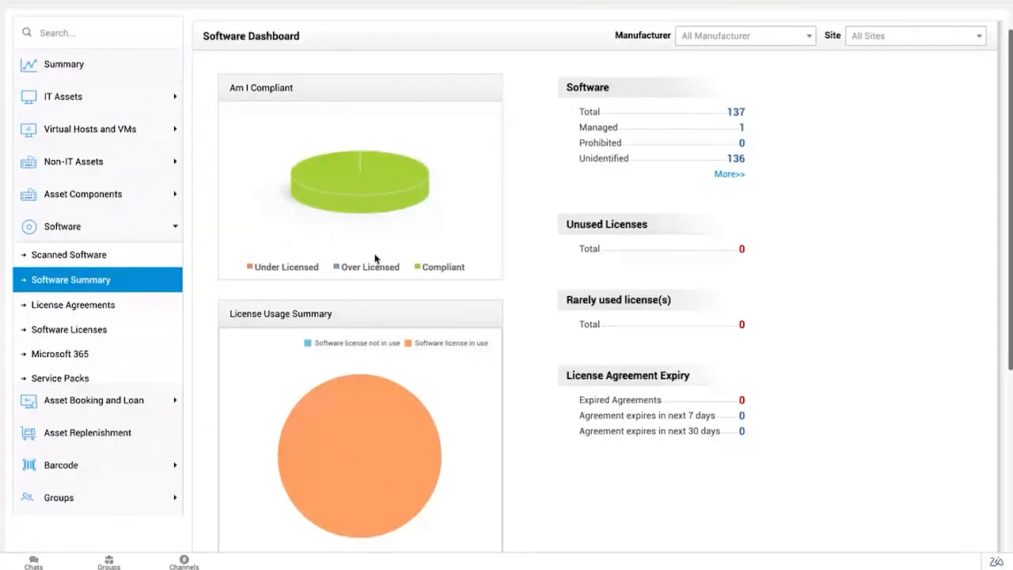
pyautogui.scroll(-1, 388, 230)
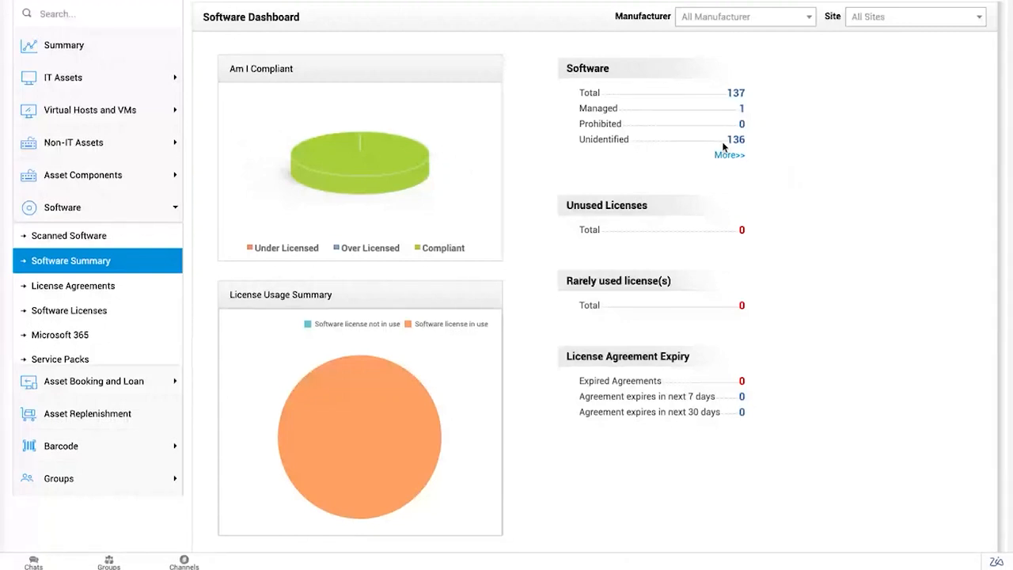
pyautogui.scroll(-1, 815, 338)
pyautogui.scroll(-1, 814, 339)
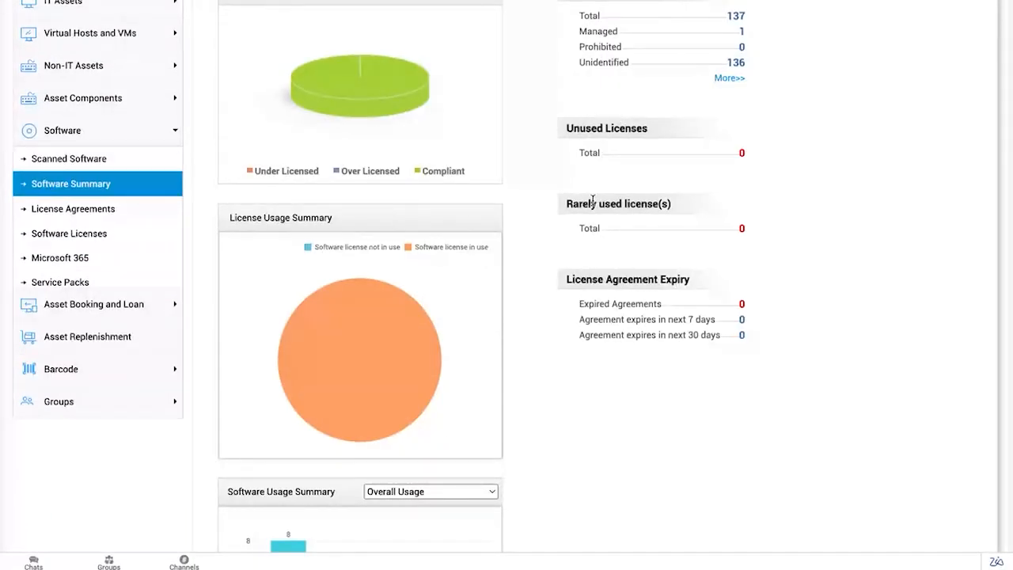
pyautogui.moveTo(624, 270); pyautogui.dragTo(635, 280)
pyautogui.click(635, 281)
# - Review the new license agreement form, try adding a user to the expiry notification list, and cancel without saving
pyautogui.click(129, 208)
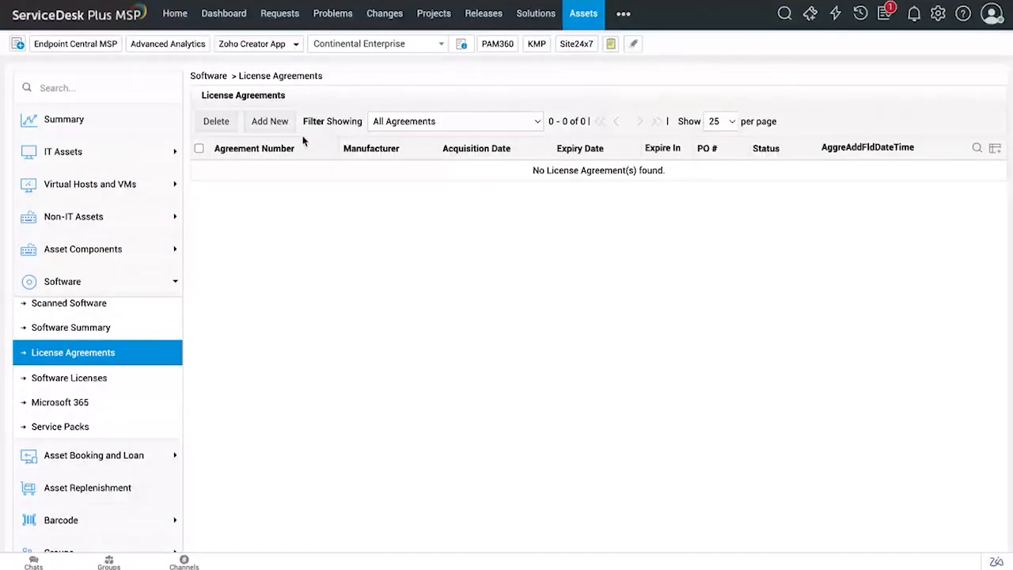
pyautogui.click(269, 122)
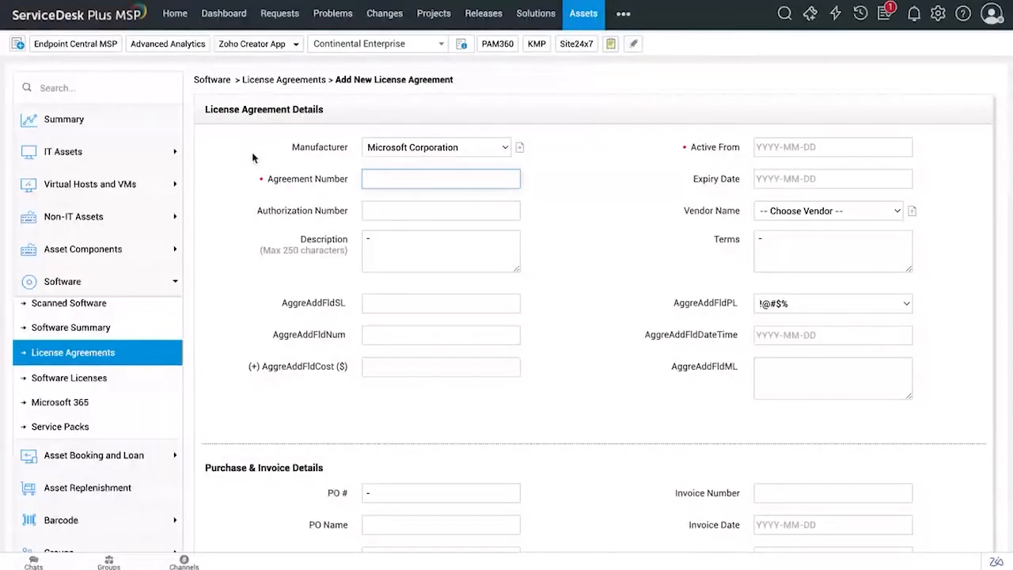
pyautogui.scroll(-1, 380, 137)
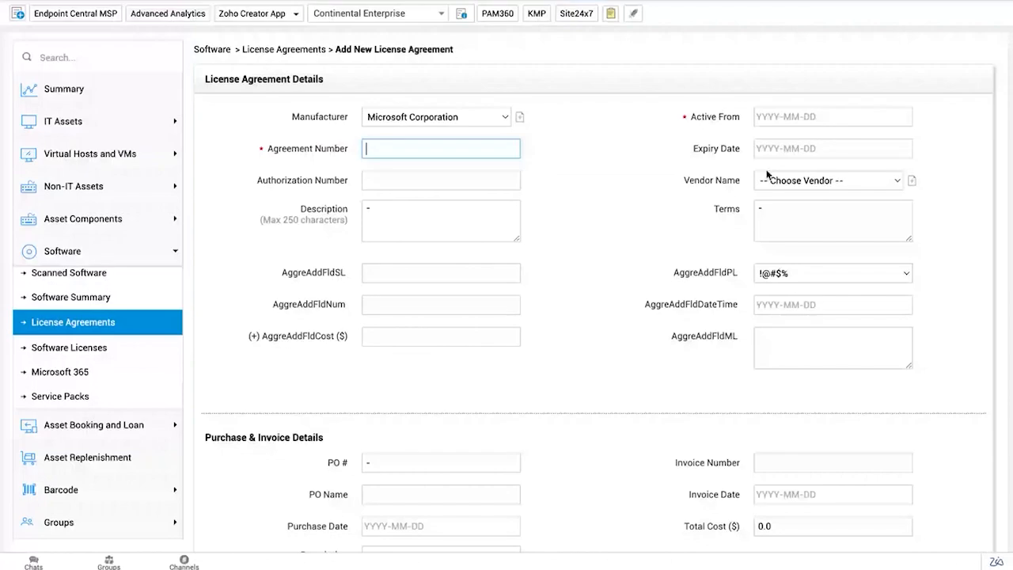
pyautogui.scroll(-7, 766, 174)
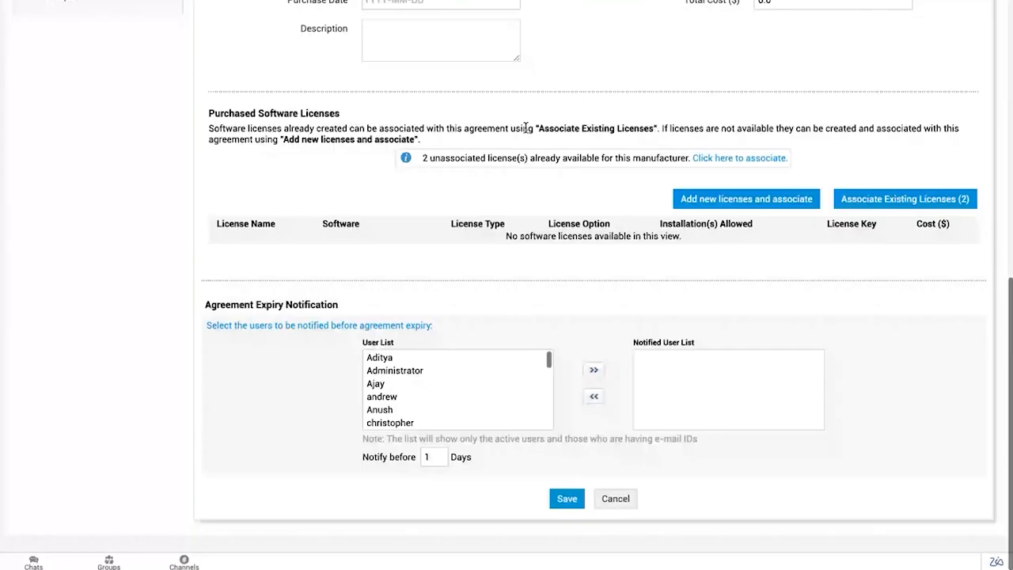
pyautogui.scroll(1, 526, 127)
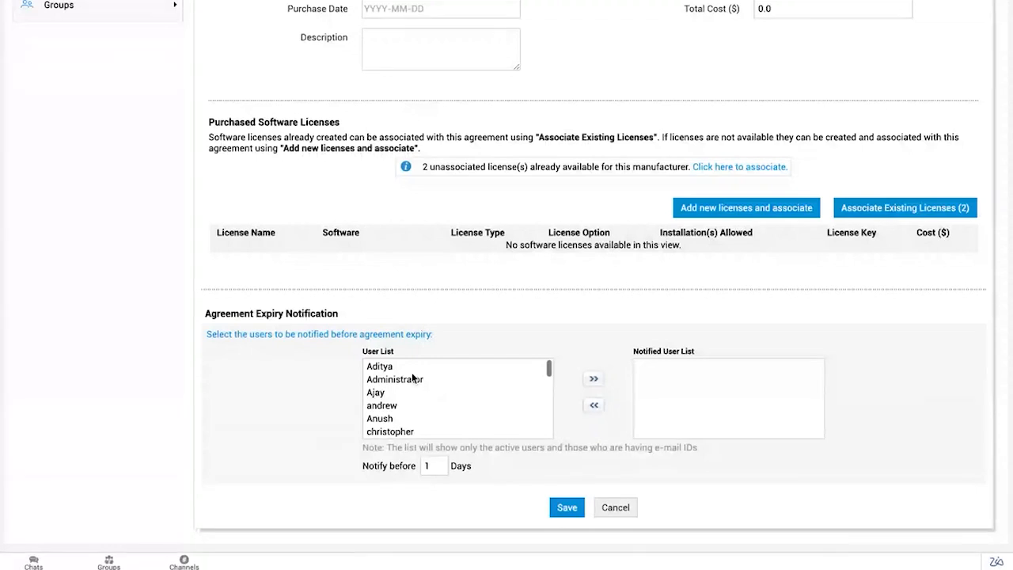
pyautogui.click(377, 369)
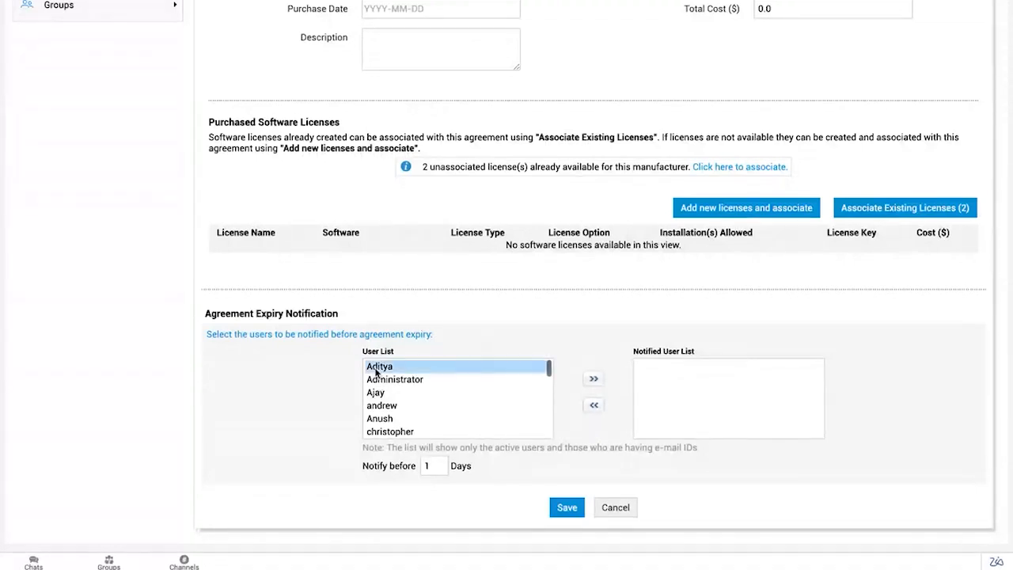
pyautogui.click(593, 381)
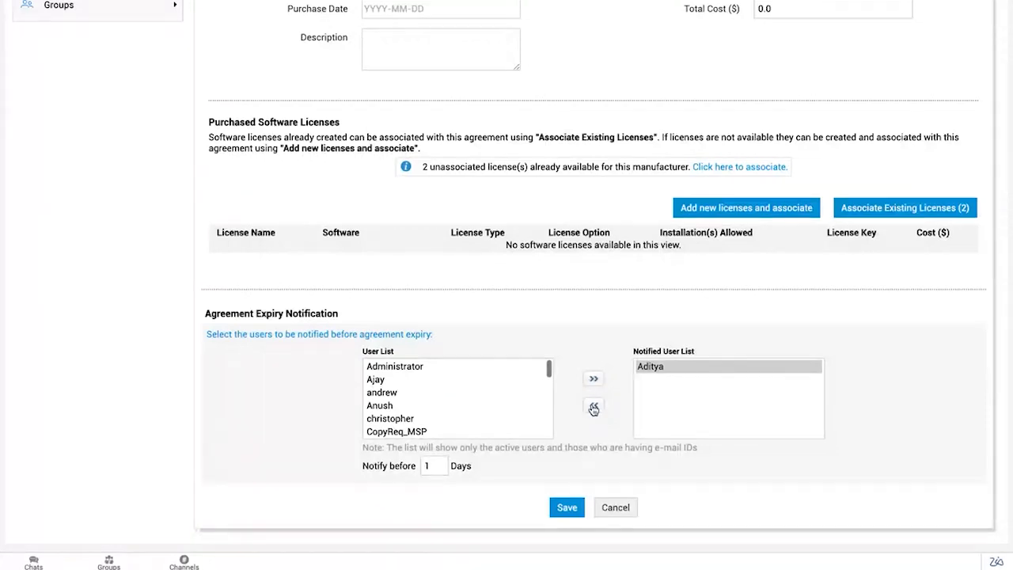
pyautogui.click(601, 508)
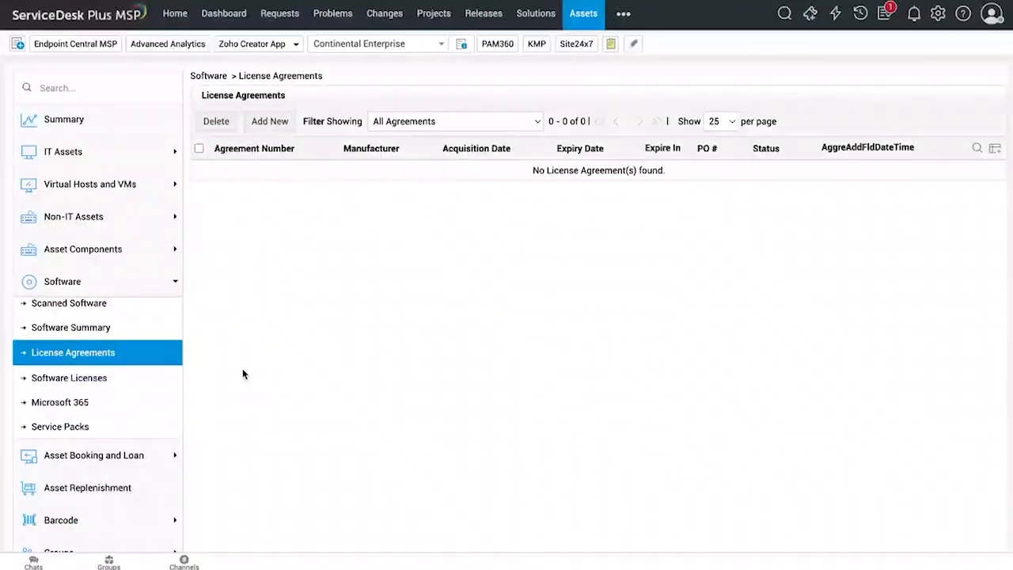
# - View the Software Licenses list, including the license types and expiry columns
pyautogui.click(128, 380)
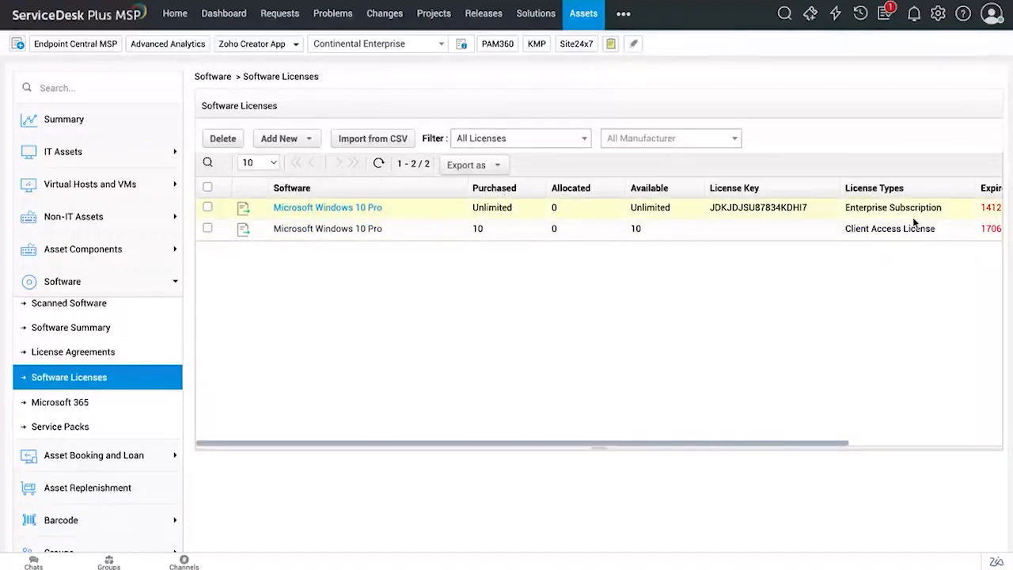
pyautogui.hscroll(1, 915, 225)
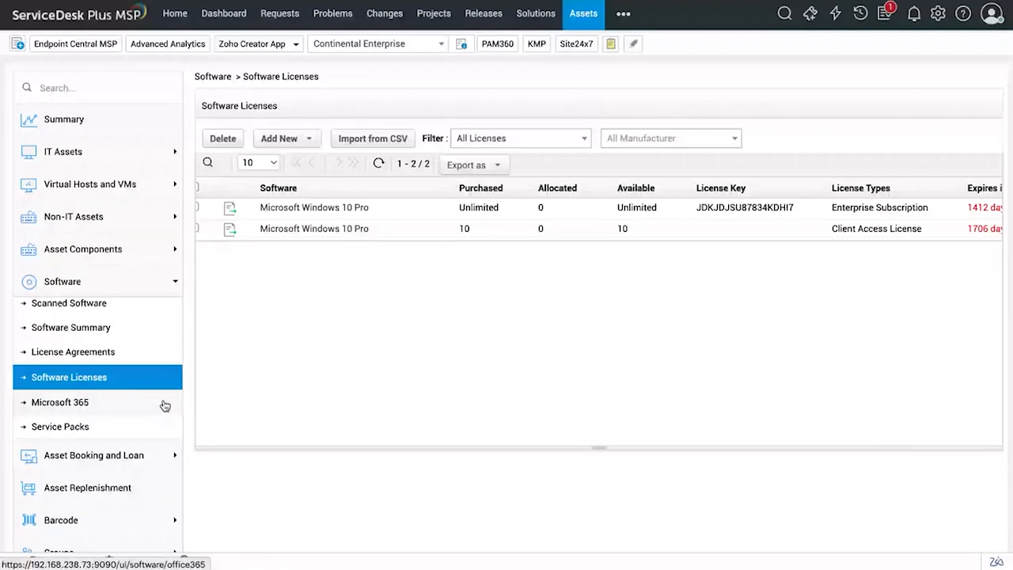
pyautogui.scroll(1, 165, 406)
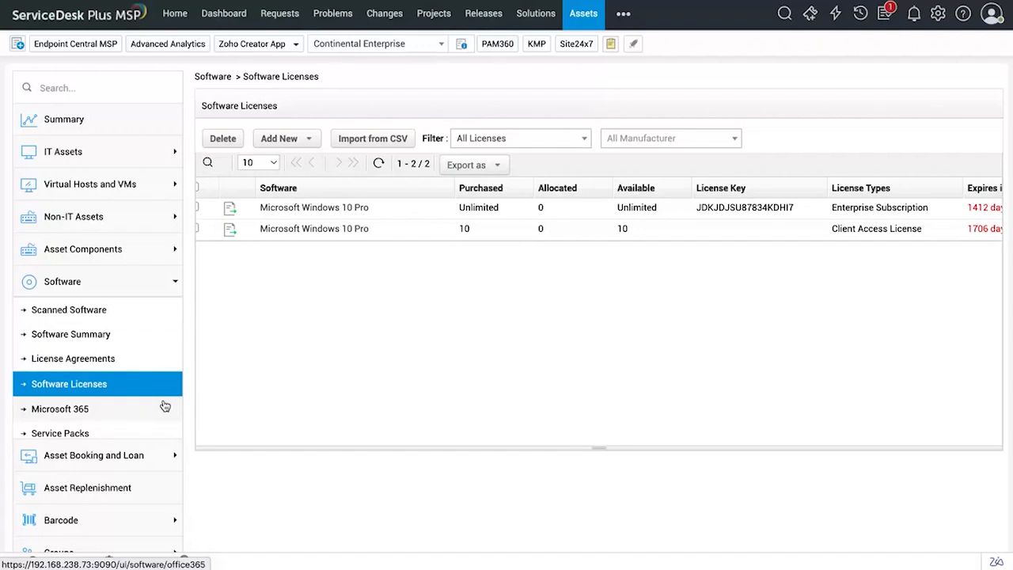
pyautogui.scroll(-1, 100, 468)
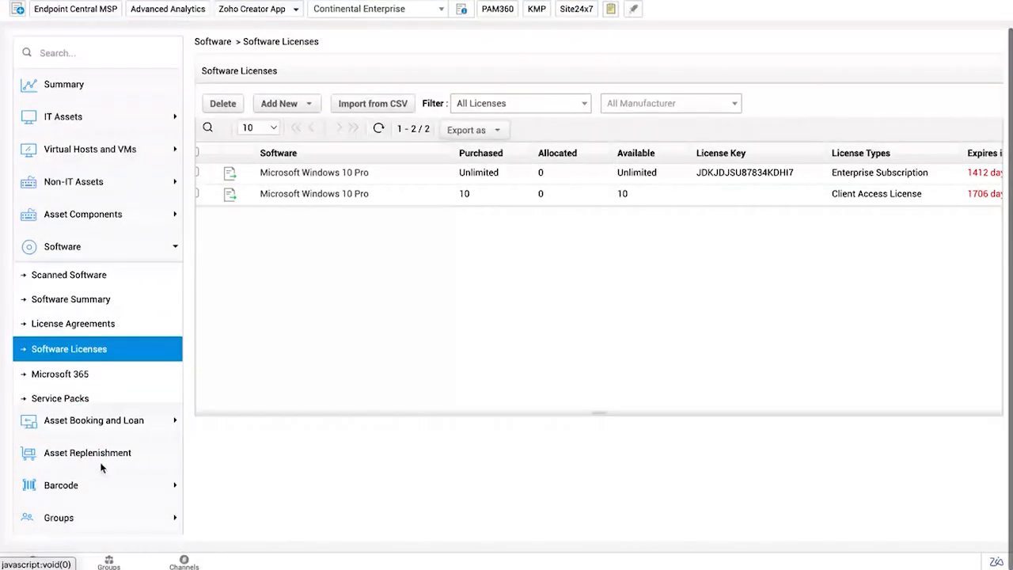
pyautogui.scroll(1, 316, 173)
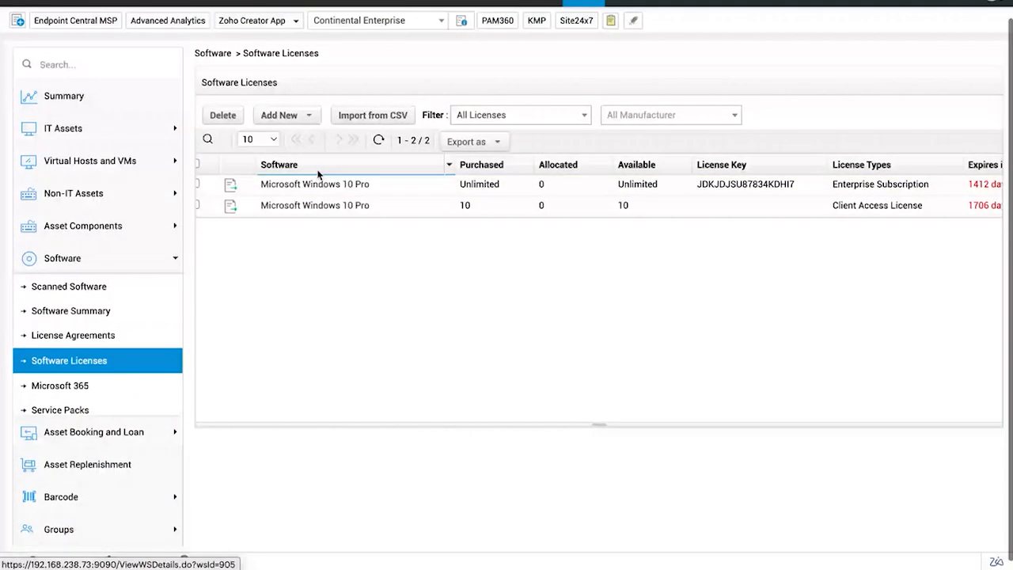
# - Open the asset Bookings list and show the bookings for All Accounts
pyautogui.click(138, 434)
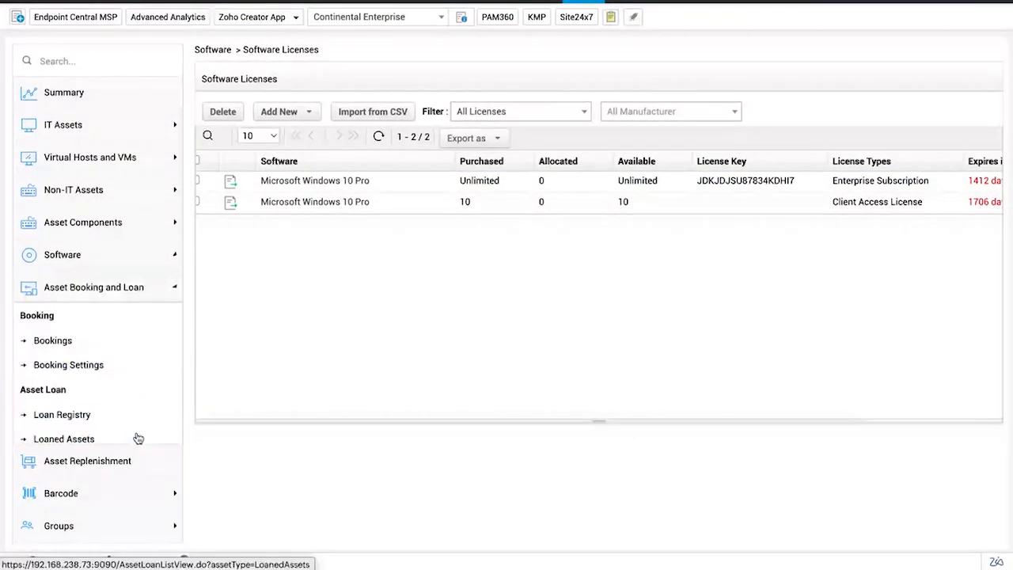
pyautogui.click(103, 339)
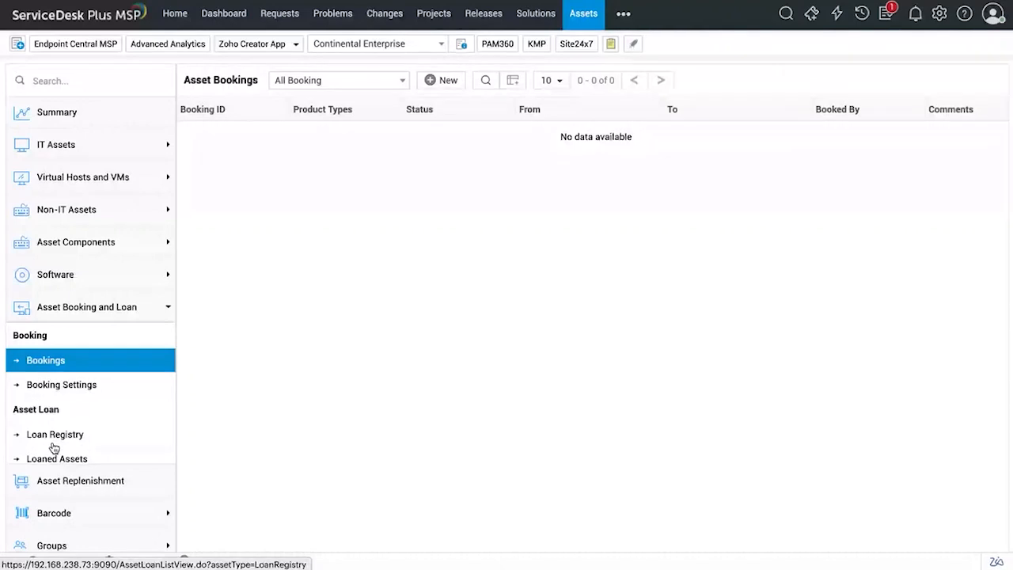
pyautogui.click(356, 44)
pyautogui.scroll(3, 356, 126)
pyautogui.click(360, 89)
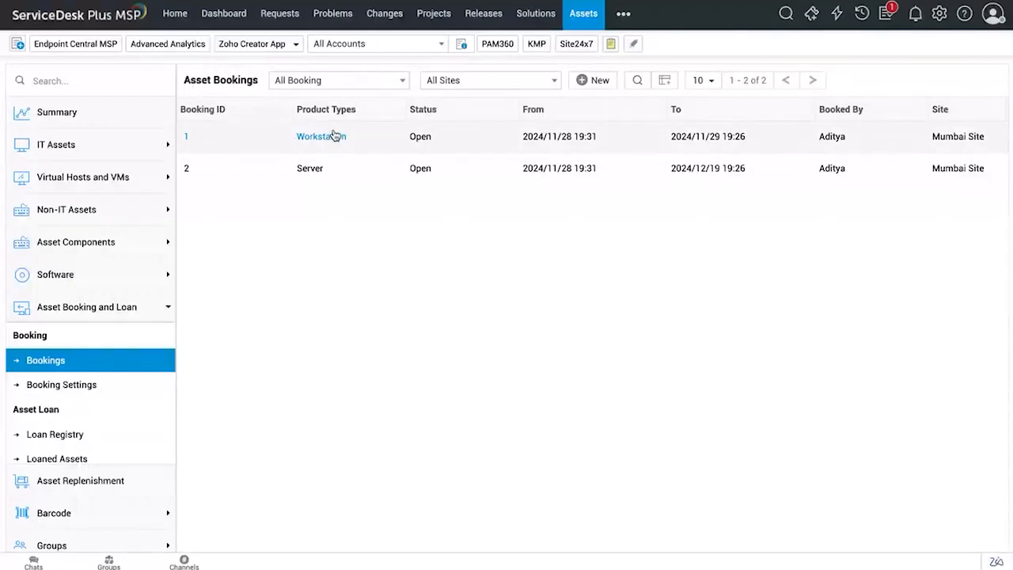
# - Start a new asset booking for a workstation, with the end date set to 2024/12/06 20:57
pyautogui.click(593, 80)
pyautogui.moveTo(298, 208)
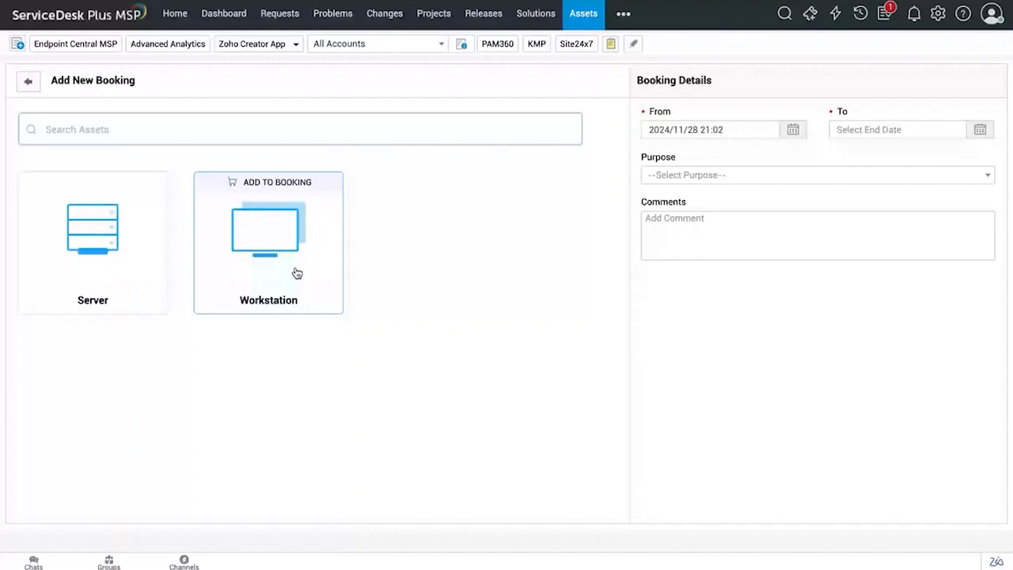
pyautogui.moveTo(135, 253)
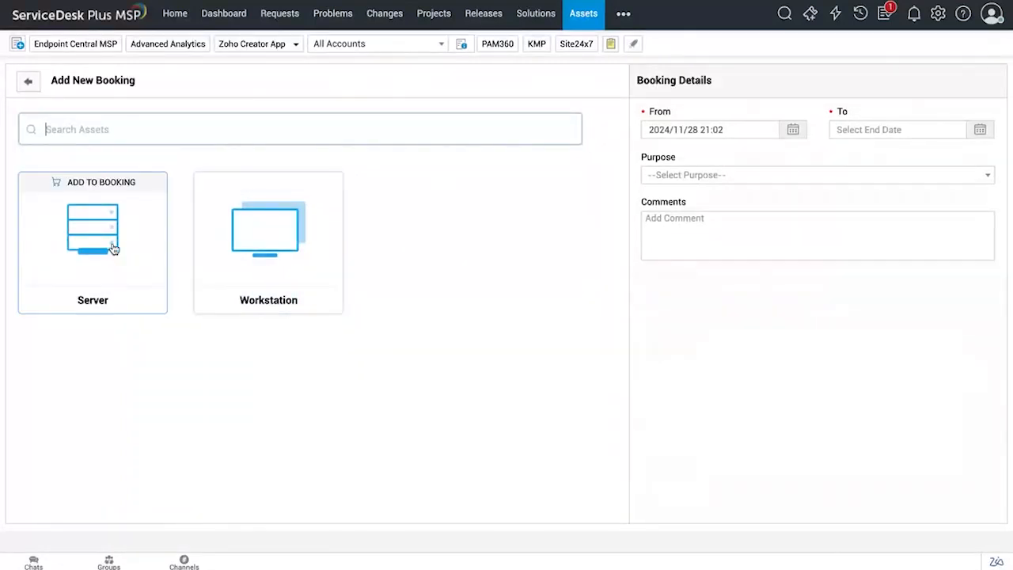
pyautogui.click(290, 247)
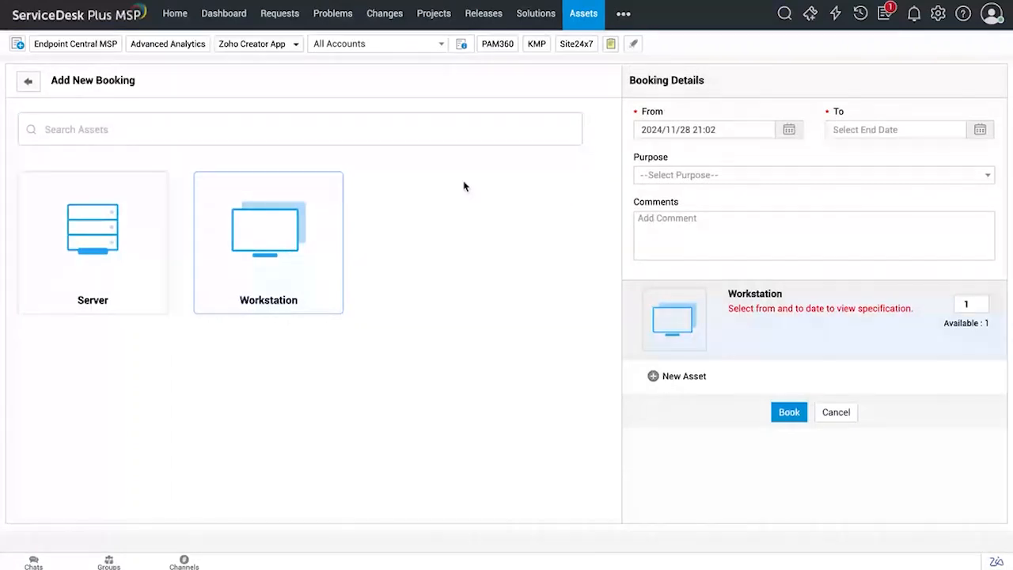
pyautogui.click(893, 130)
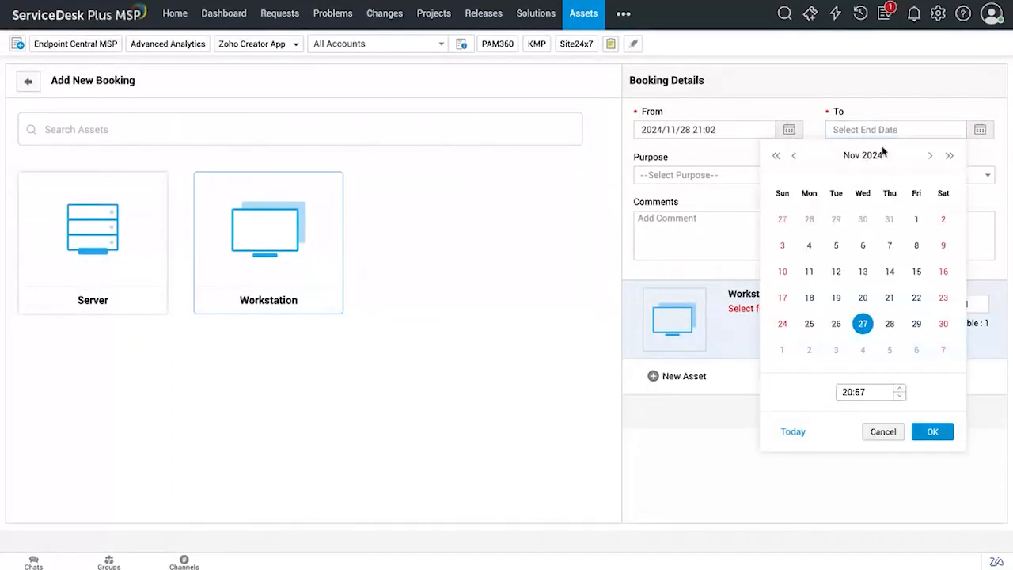
pyautogui.click(930, 156)
pyautogui.click(917, 219)
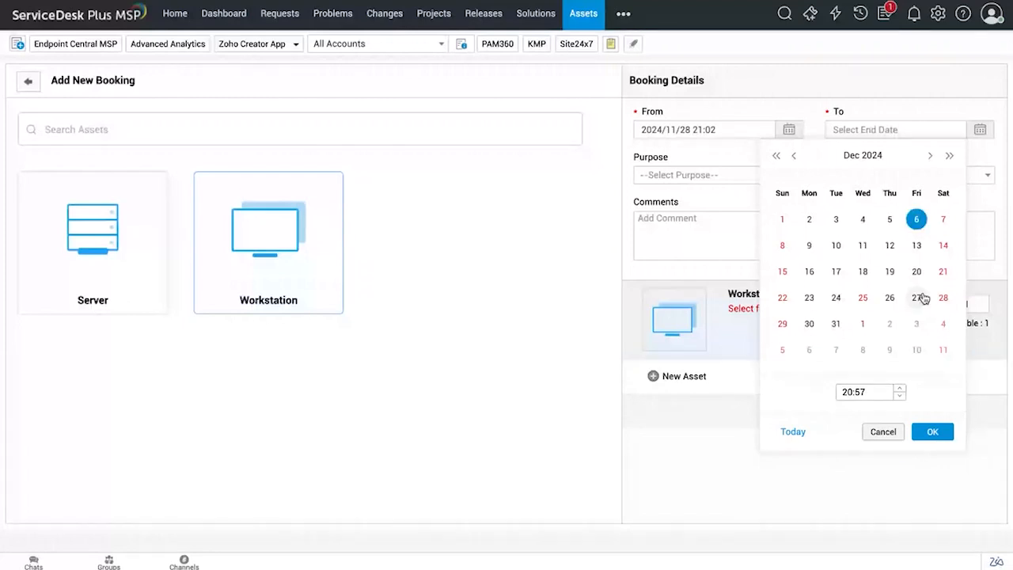
pyautogui.click(933, 432)
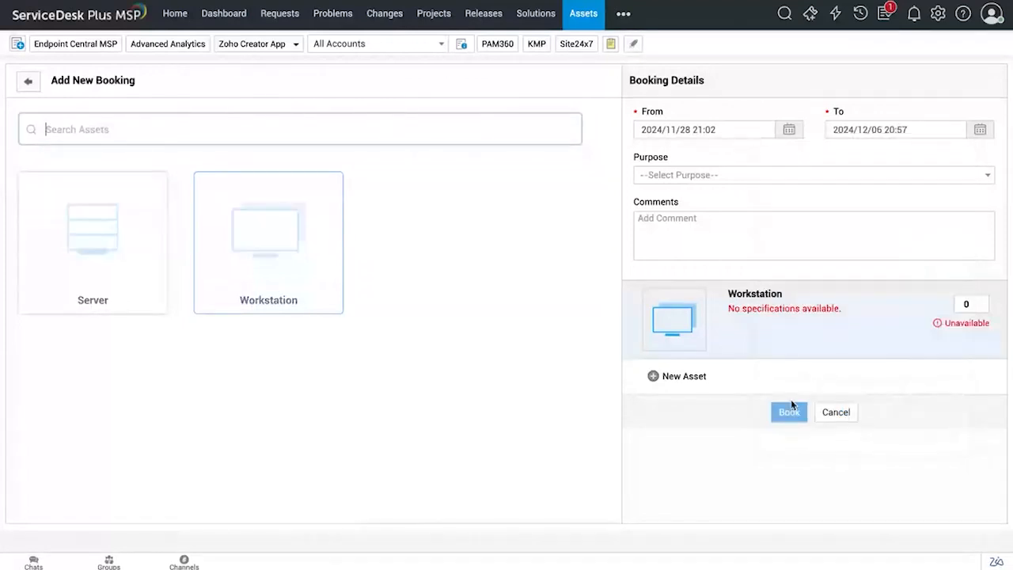
# - Try to book the workstation with Testing as the purpose, discard the booking, and return to the bookings list
pyautogui.click(733, 176)
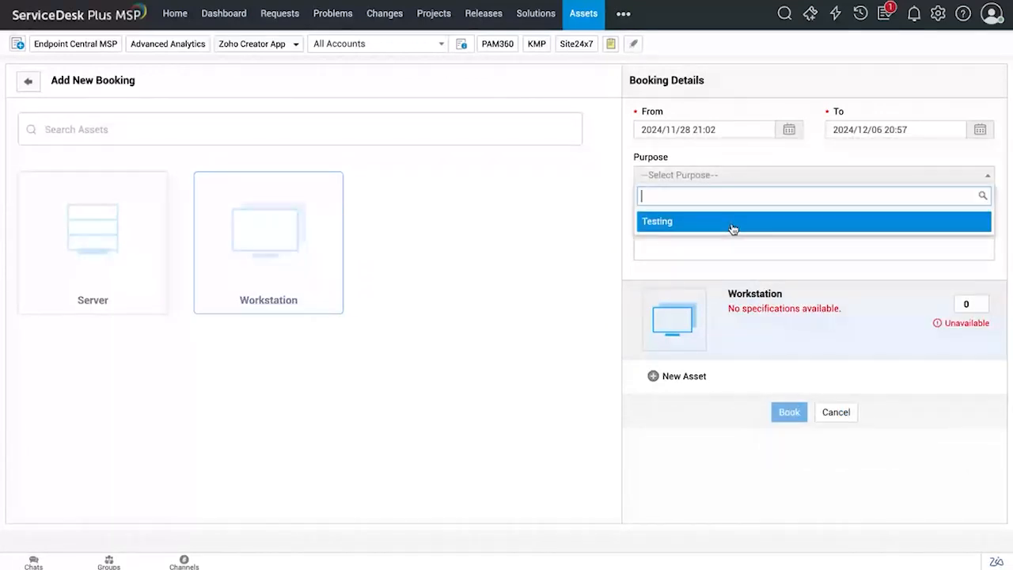
pyautogui.click(733, 223)
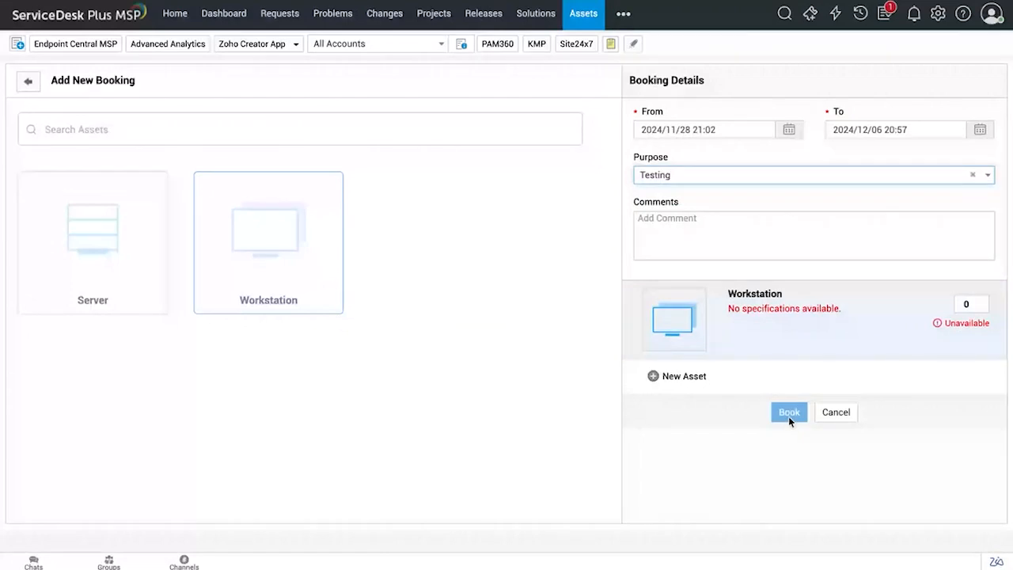
pyautogui.click(789, 415)
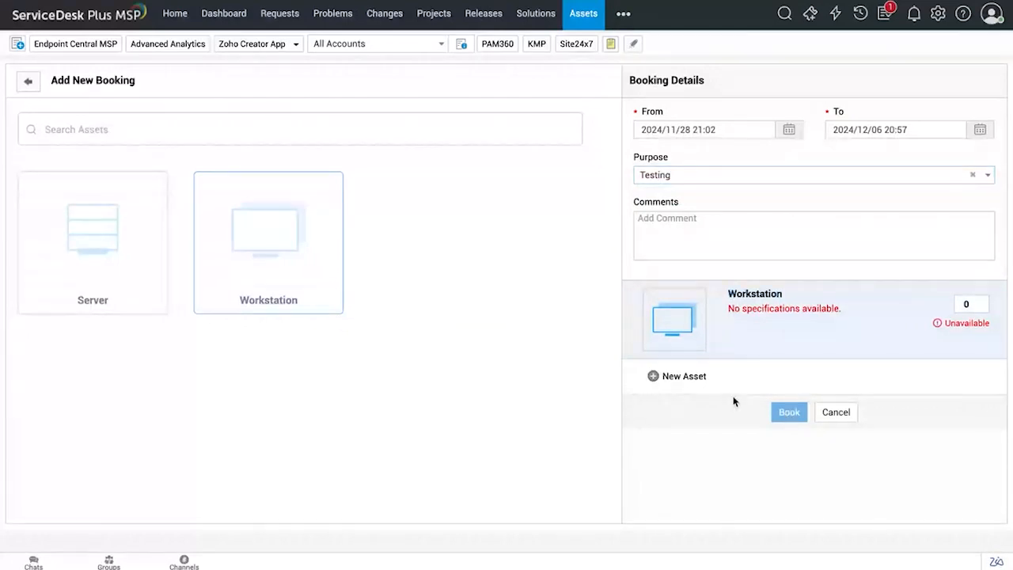
pyautogui.click(835, 411)
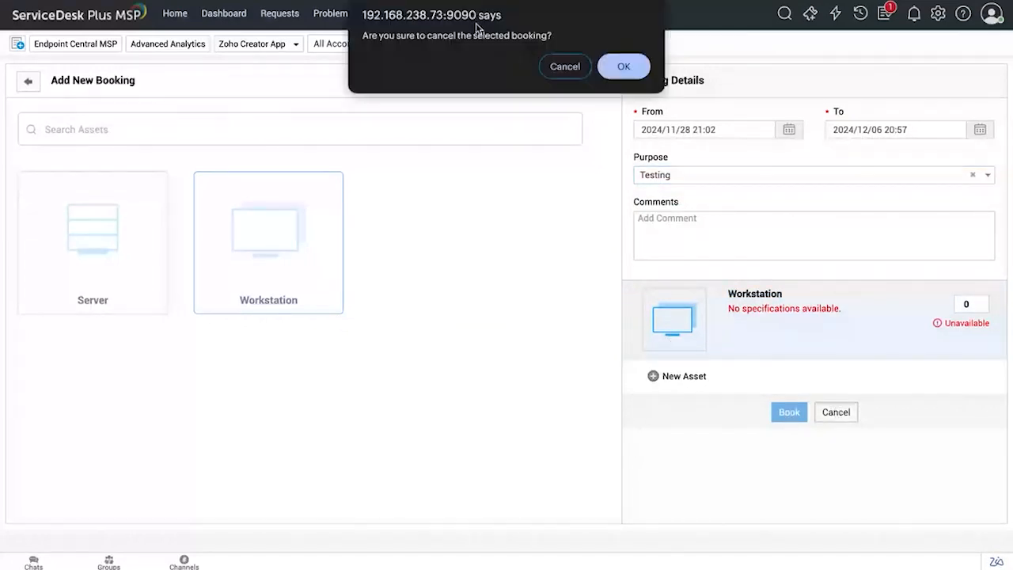
pyautogui.click(604, 67)
pyautogui.click(28, 79)
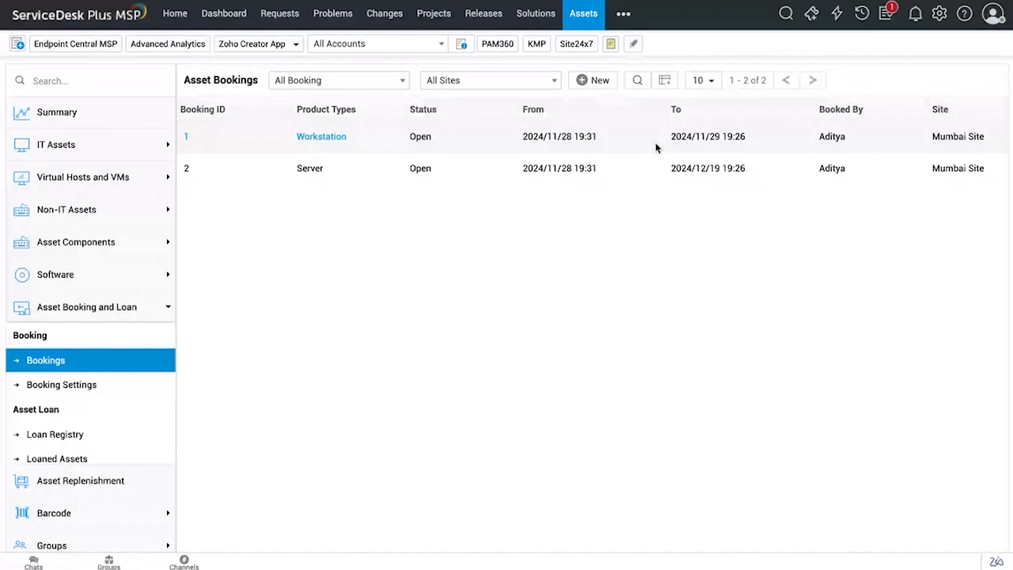
# - Review the Booking Settings, including the available product types, their filters, and the general booking limits
pyautogui.doubleClick(827, 136)
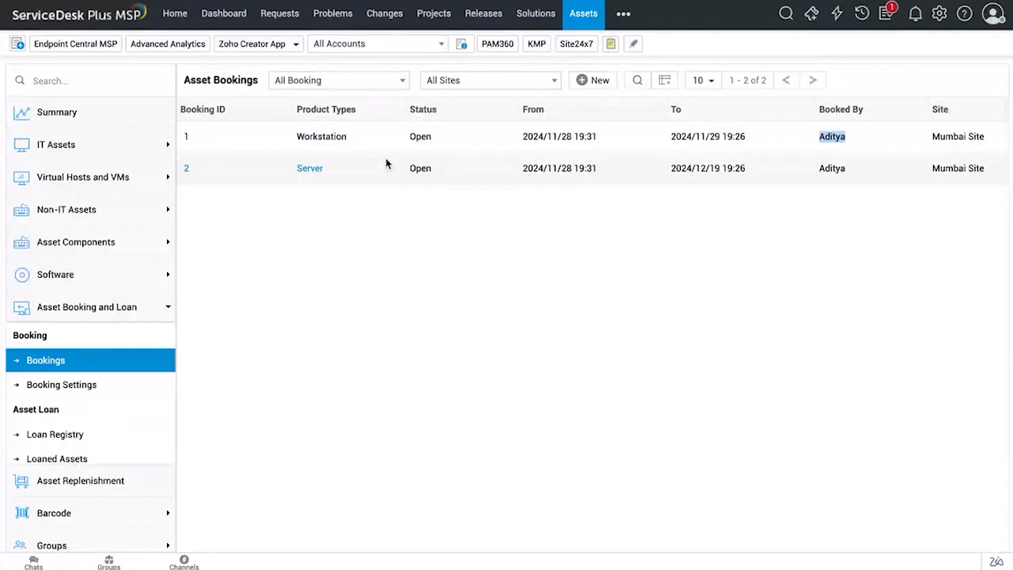
pyautogui.click(54, 391)
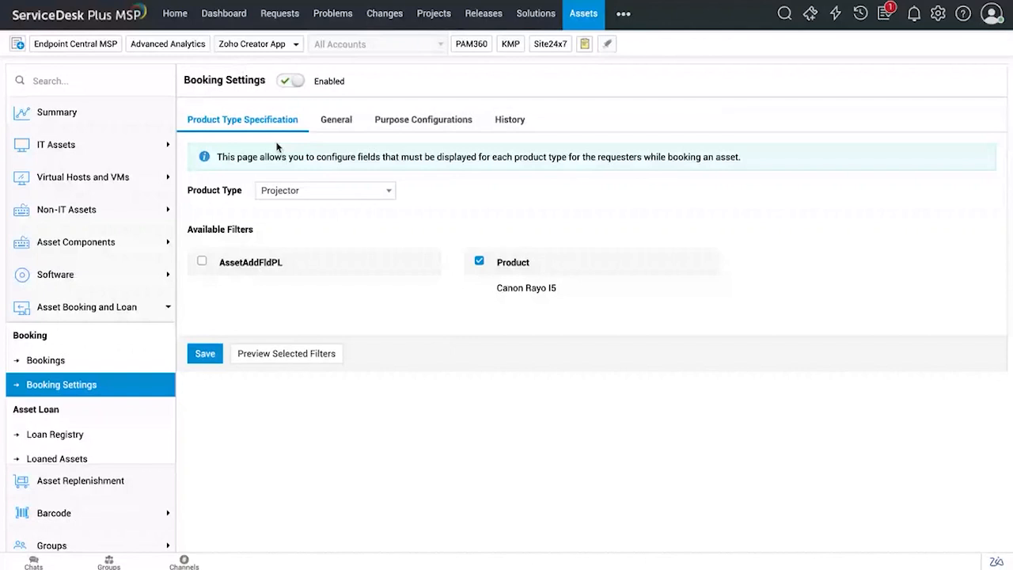
pyautogui.click(299, 191)
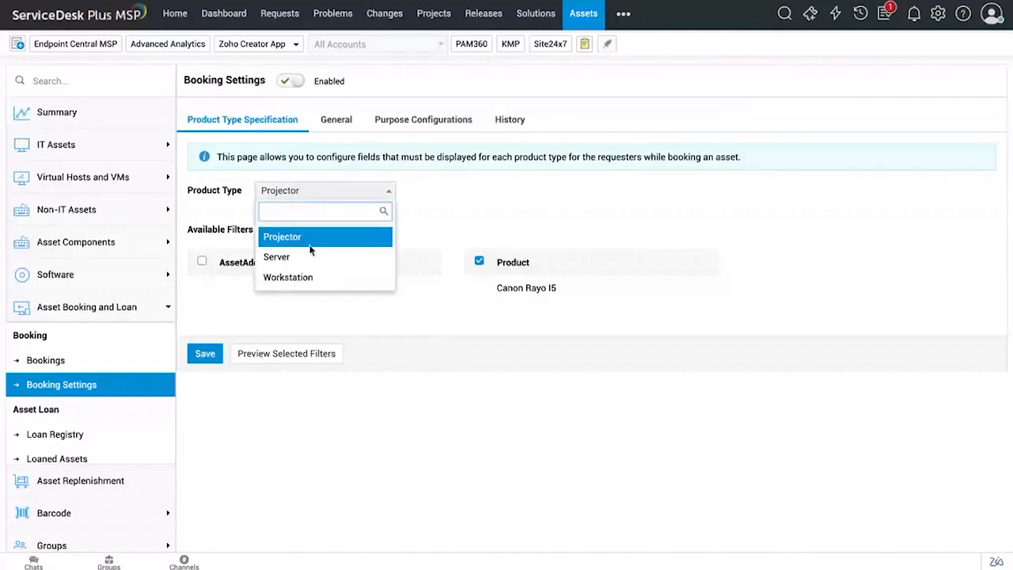
pyautogui.click(441, 201)
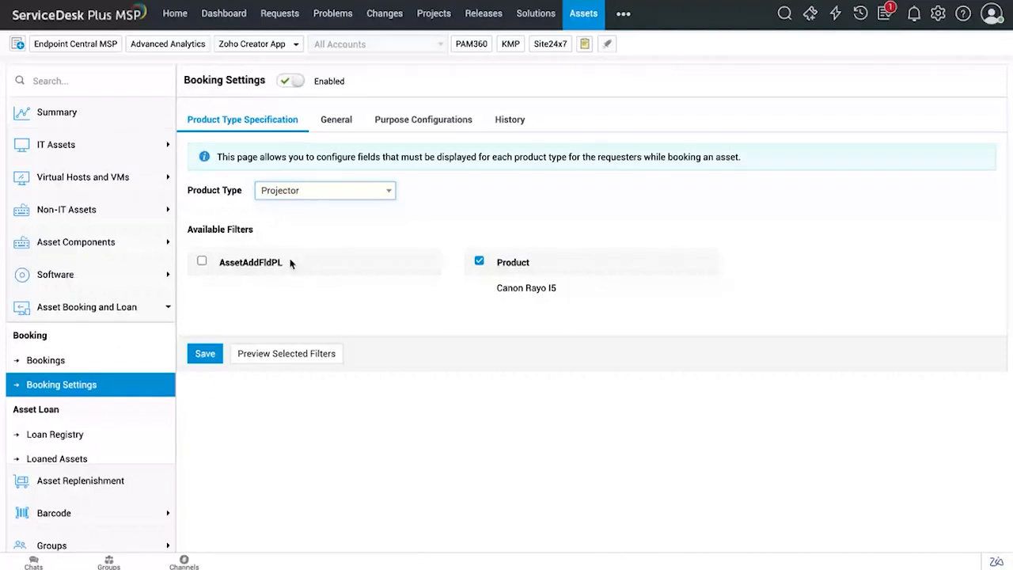
pyautogui.click(343, 123)
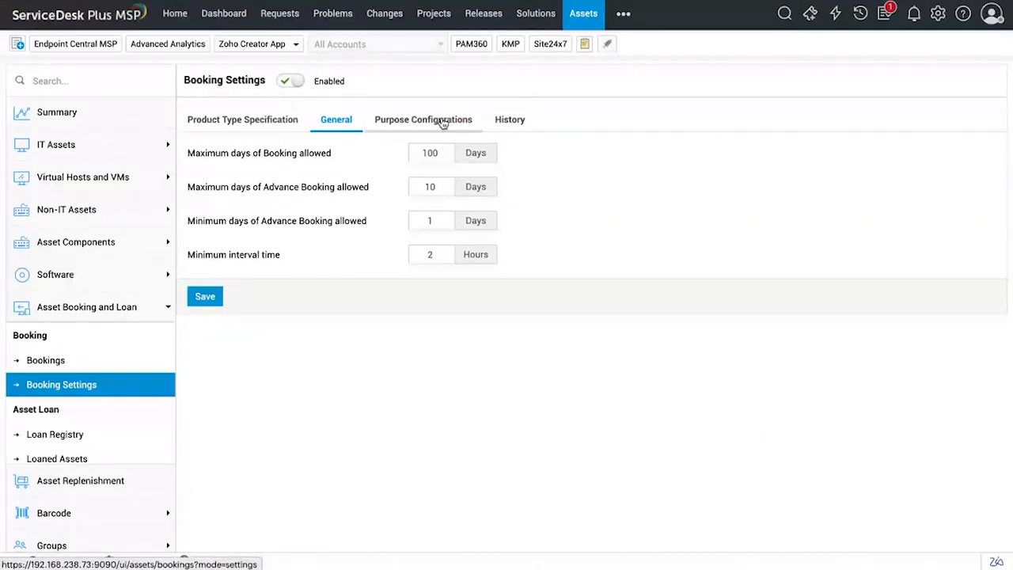
# - Add a new booking purpose named Events in the purpose configurations
pyautogui.click(397, 120)
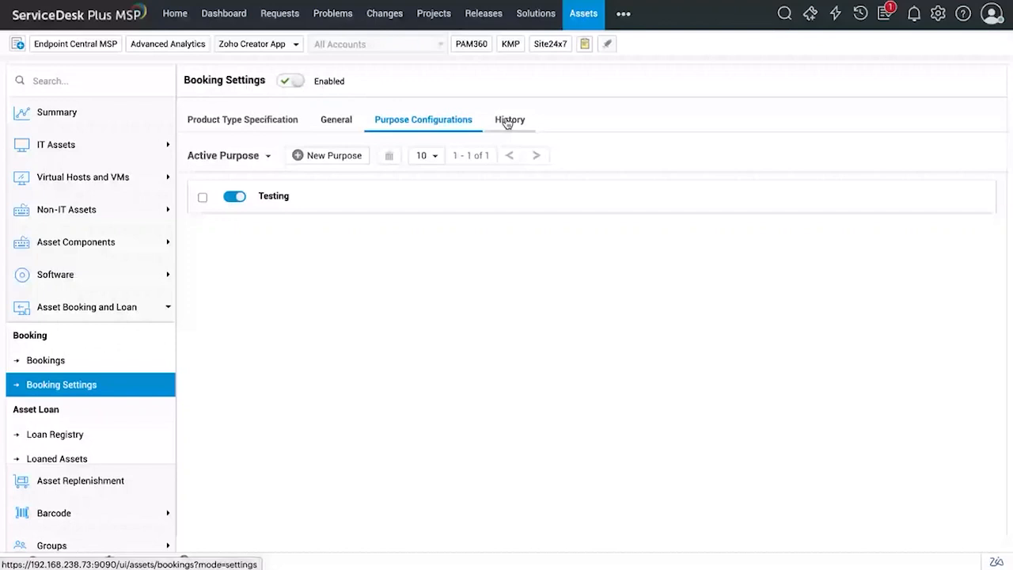
pyautogui.click(319, 161)
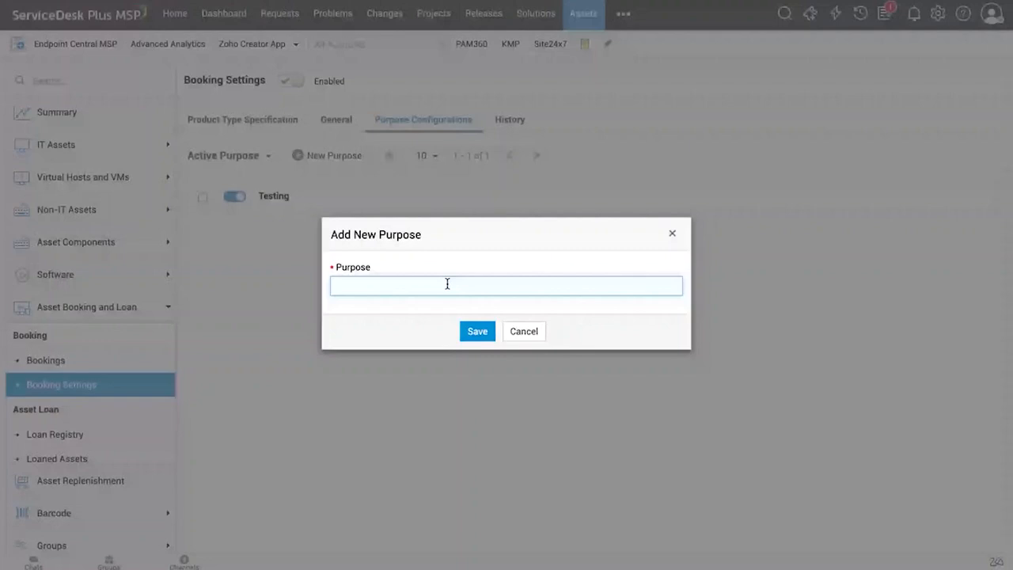
pyautogui.write('Even')
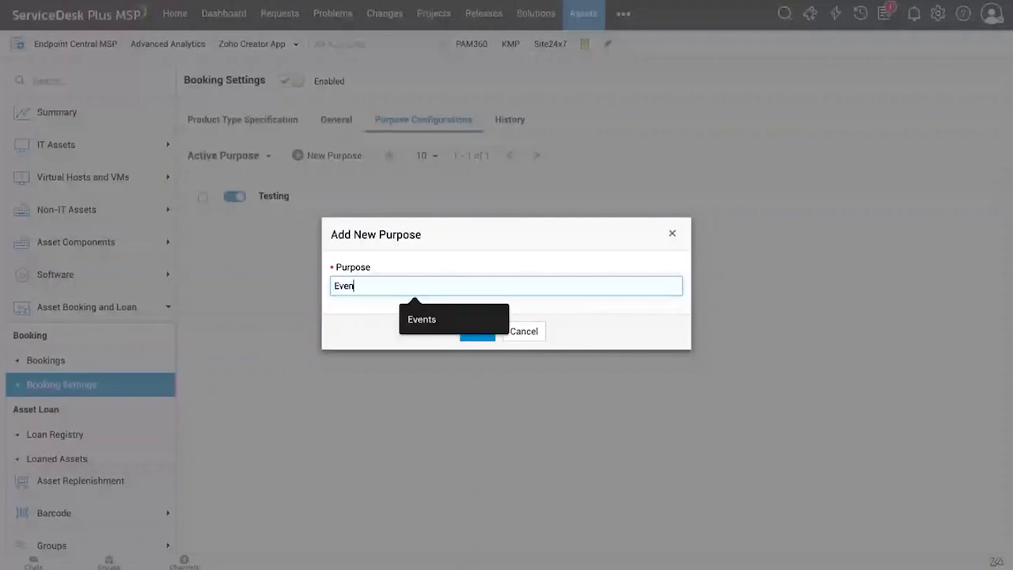
pyautogui.click(451, 315)
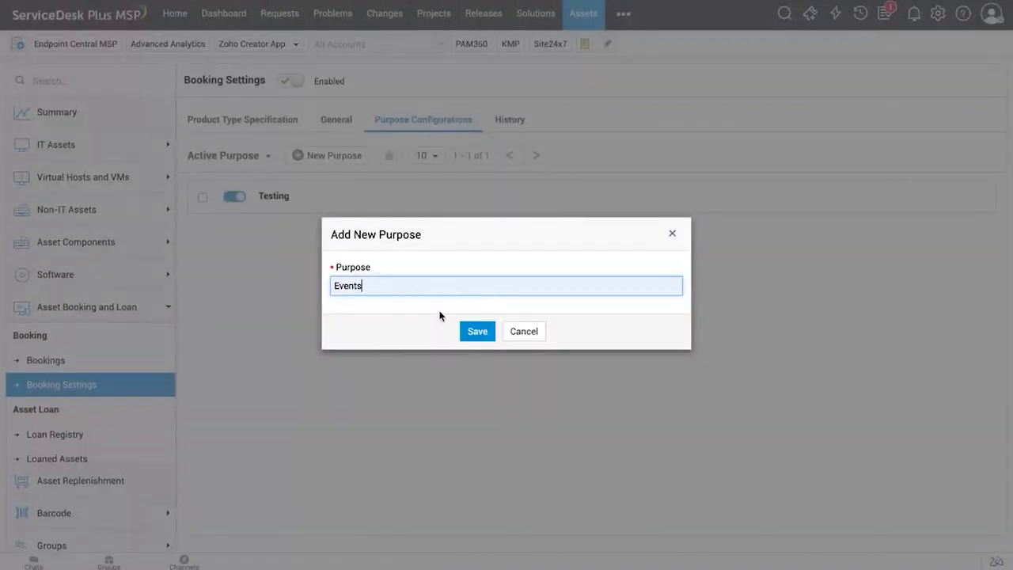
pyautogui.click(468, 339)
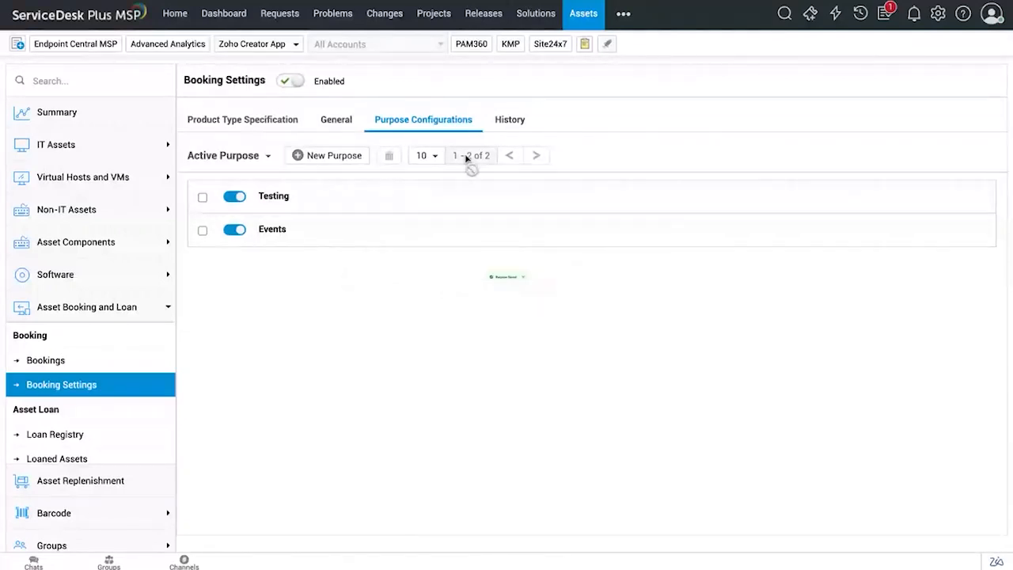
# - View the workstation booking's details, select its booked asset to see the available actions, and return to the bookings list
pyautogui.scroll(-2, 95, 388)
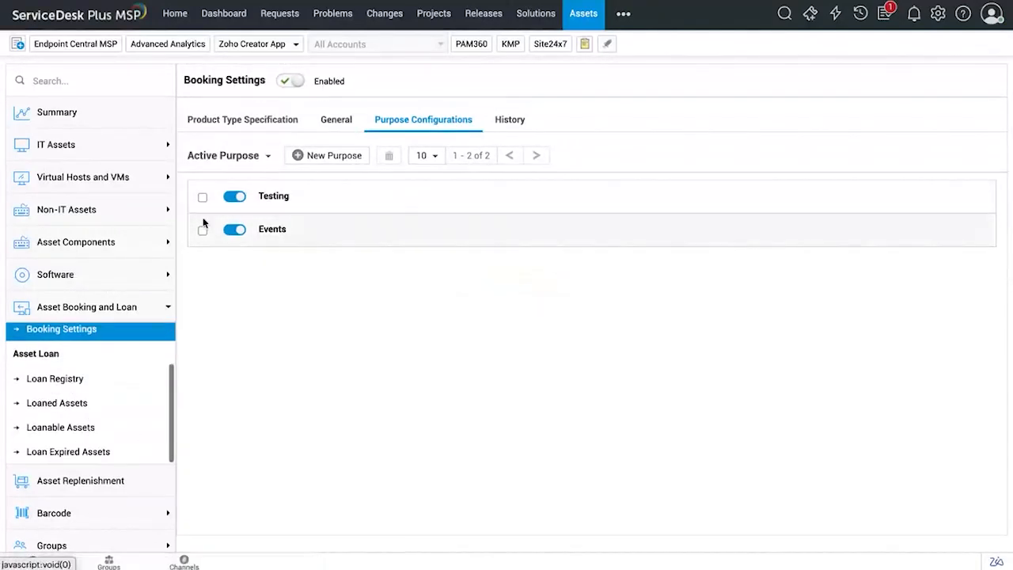
pyautogui.scroll(2, 91, 364)
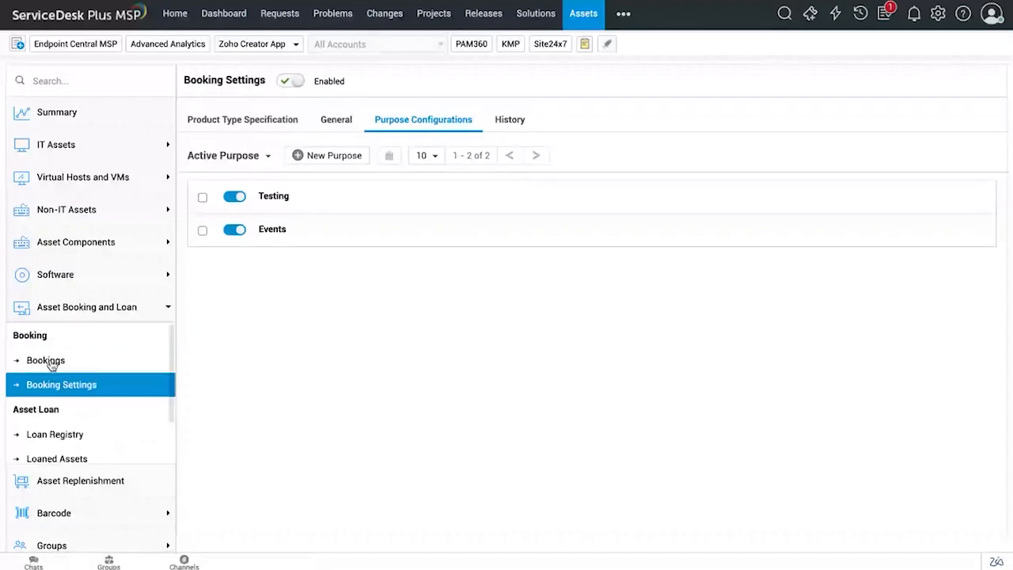
pyautogui.click(50, 360)
pyautogui.click(322, 140)
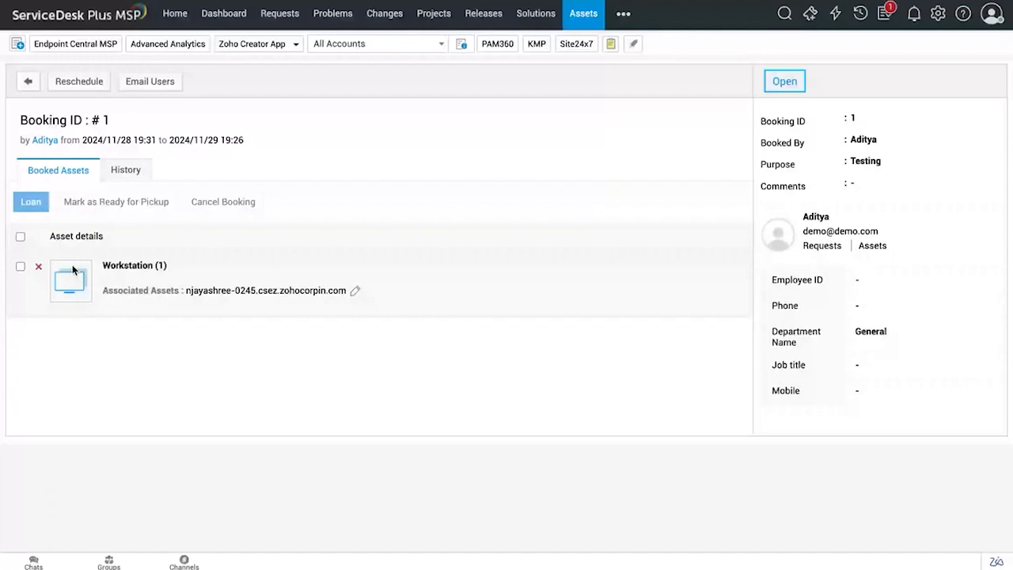
pyautogui.click(159, 269)
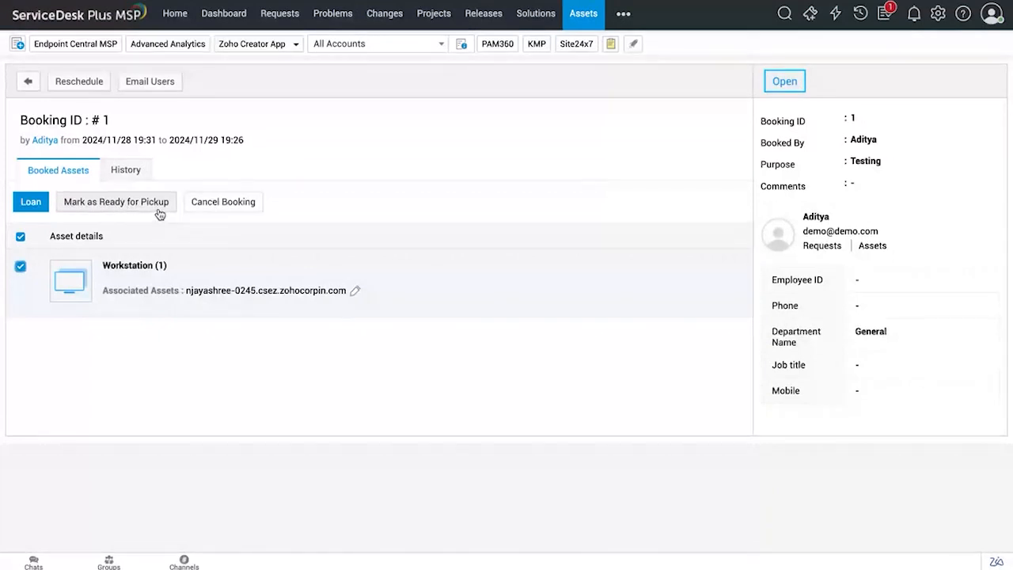
pyautogui.click(27, 81)
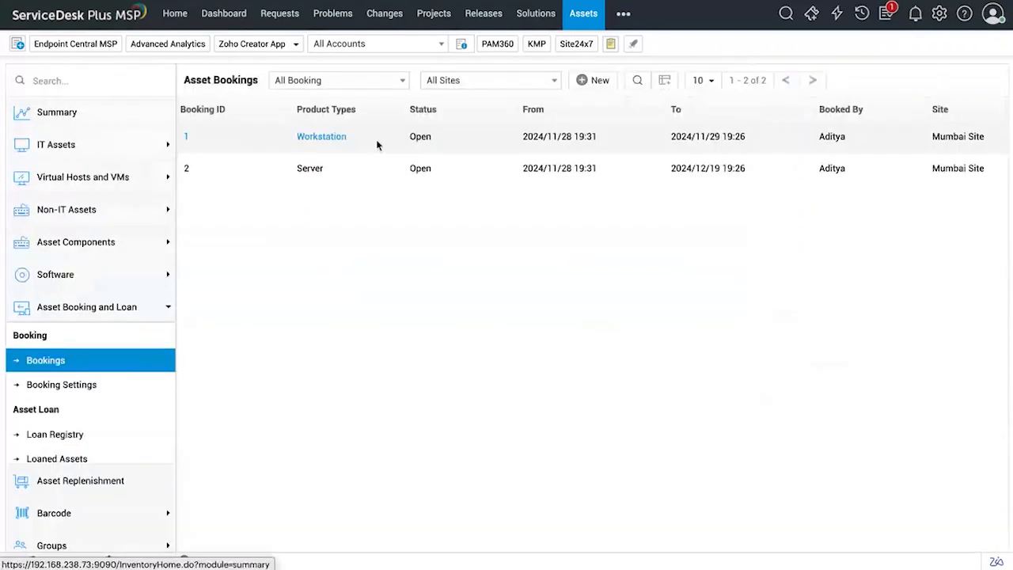
# - Open the loan in the Loan Registry and review its loaned assets, borrower, and loan details
pyautogui.scroll(-1, 122, 394)
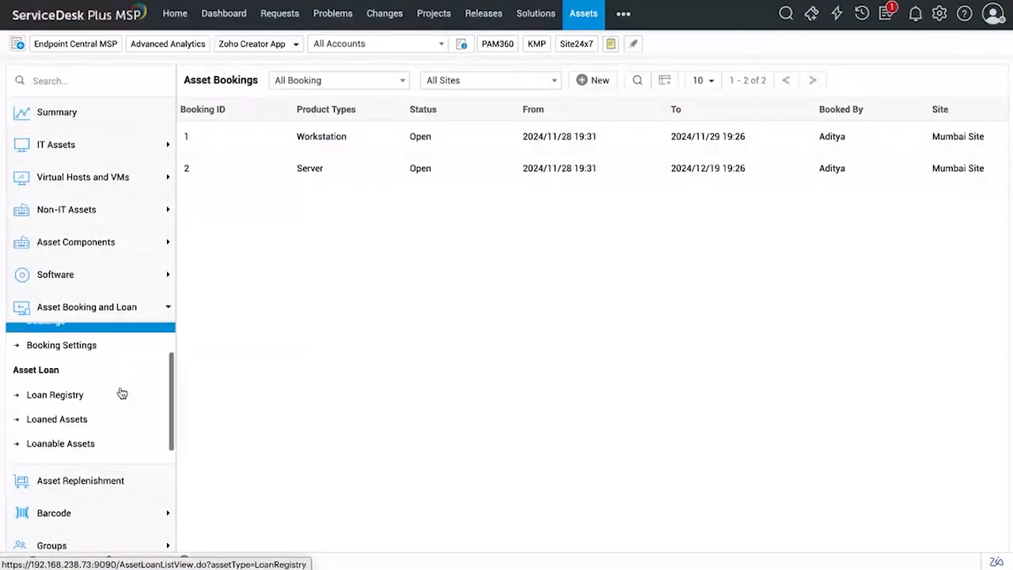
pyautogui.click(80, 396)
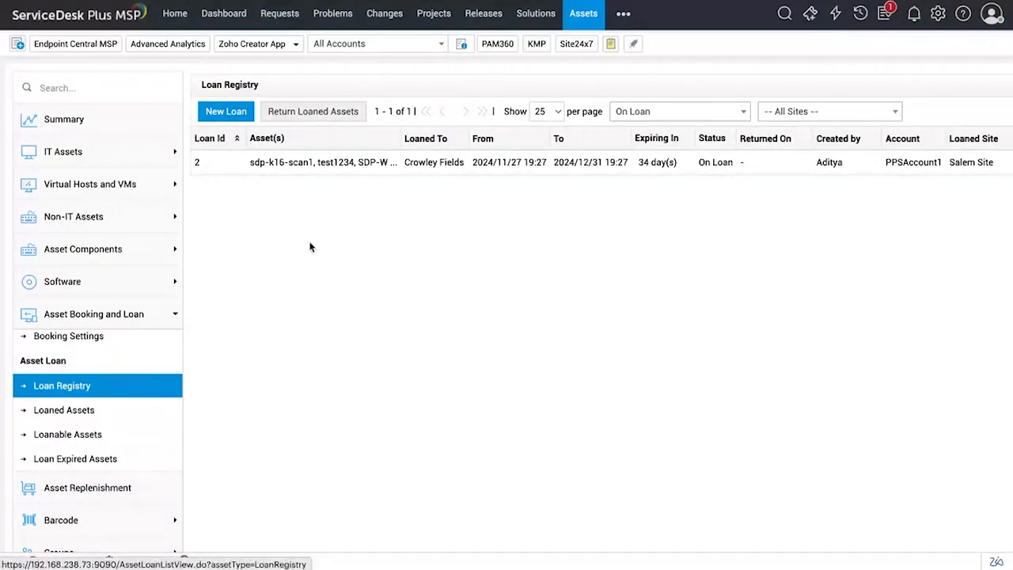
pyautogui.click(302, 166)
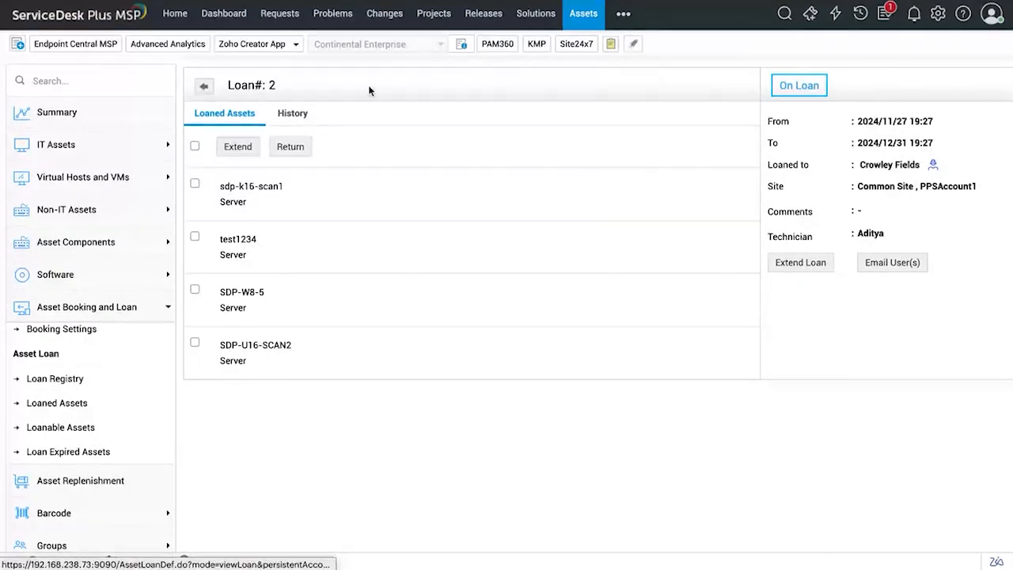
pyautogui.doubleClick(351, 99)
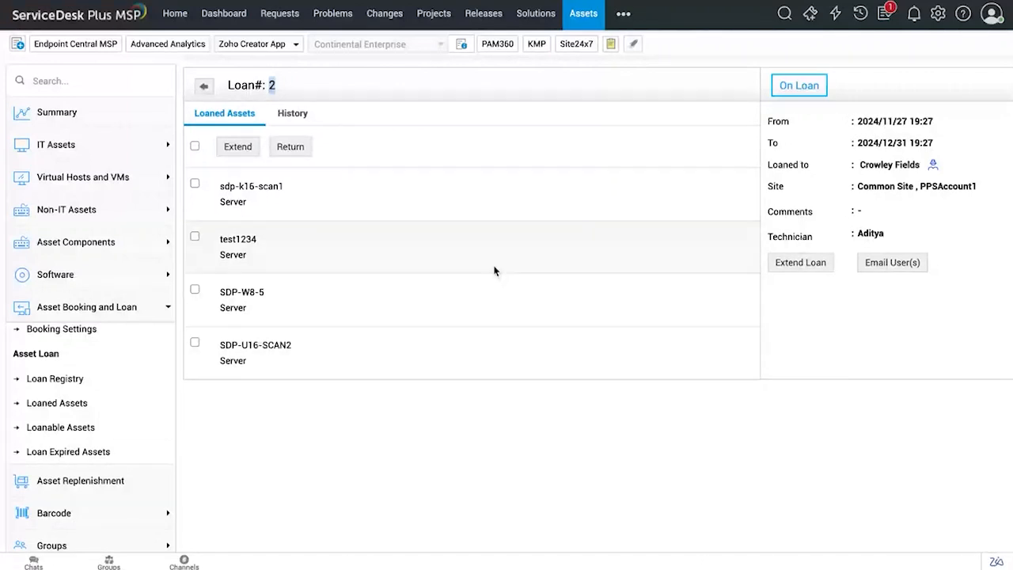
pyautogui.moveTo(859, 164); pyautogui.dragTo(942, 165)
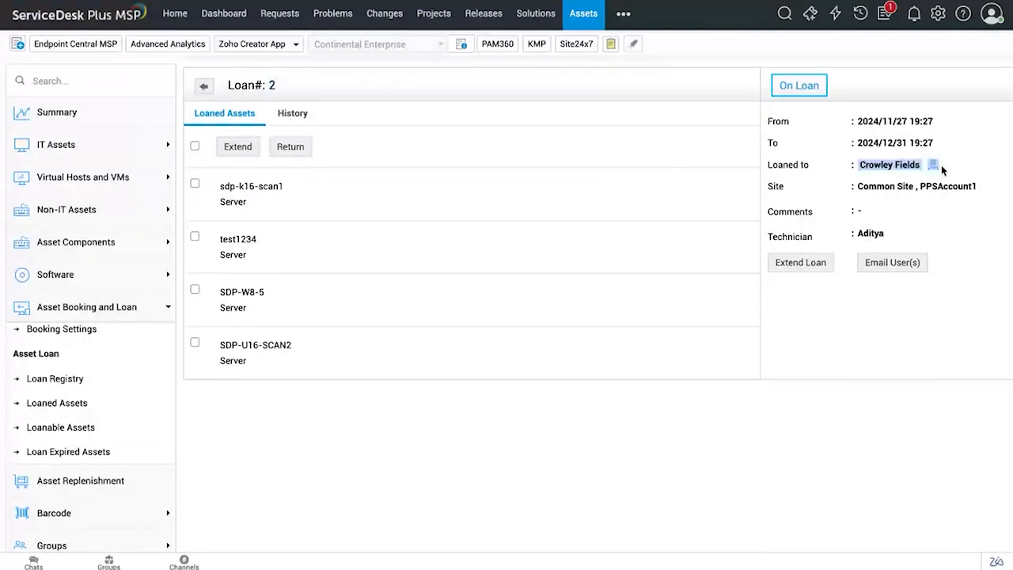
pyautogui.click(905, 183)
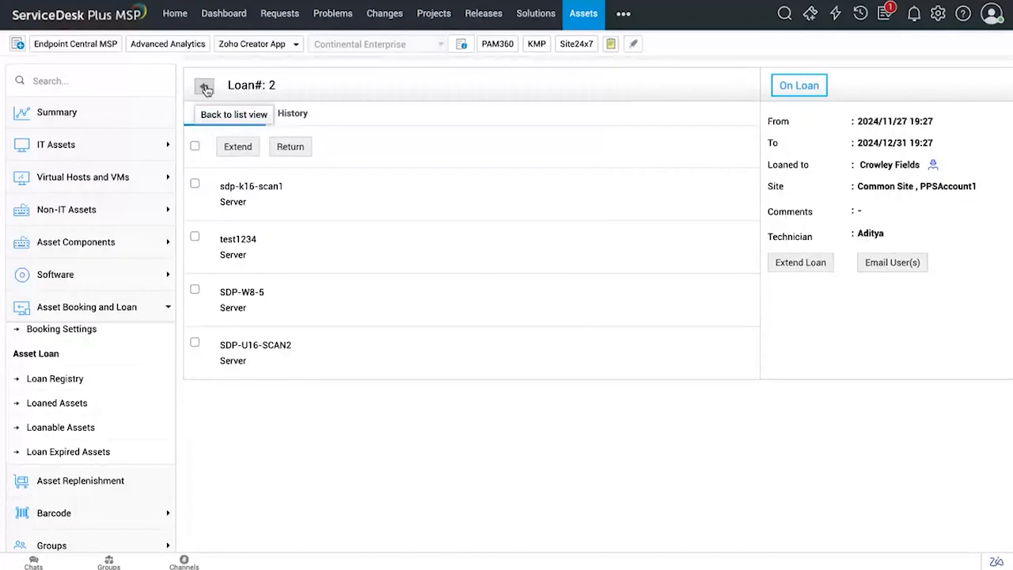
# - View the Loaned Assets and Loanable Assets lists, and browse the assets available to mark as loanable
pyautogui.click(57, 403)
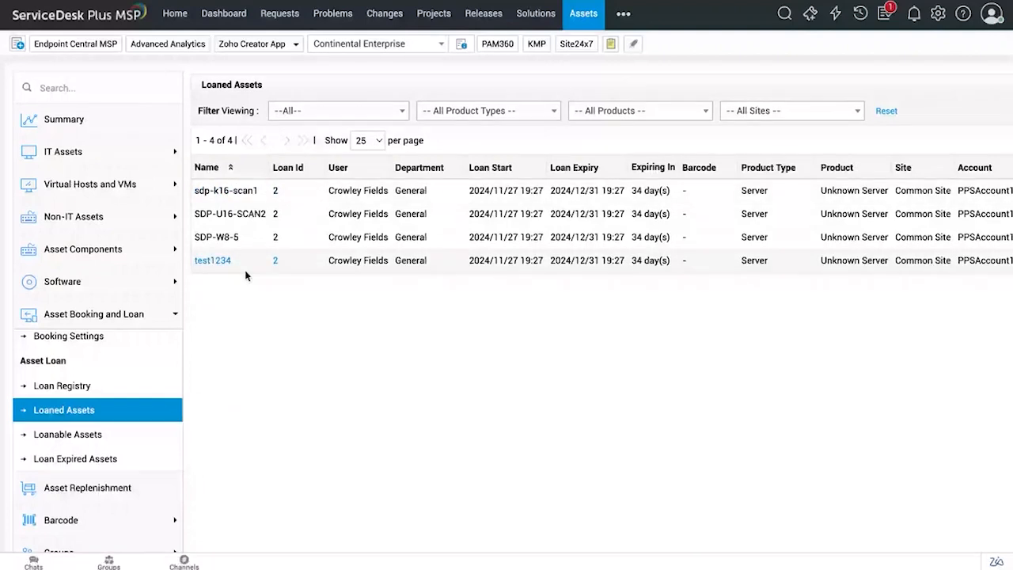
pyautogui.click(108, 437)
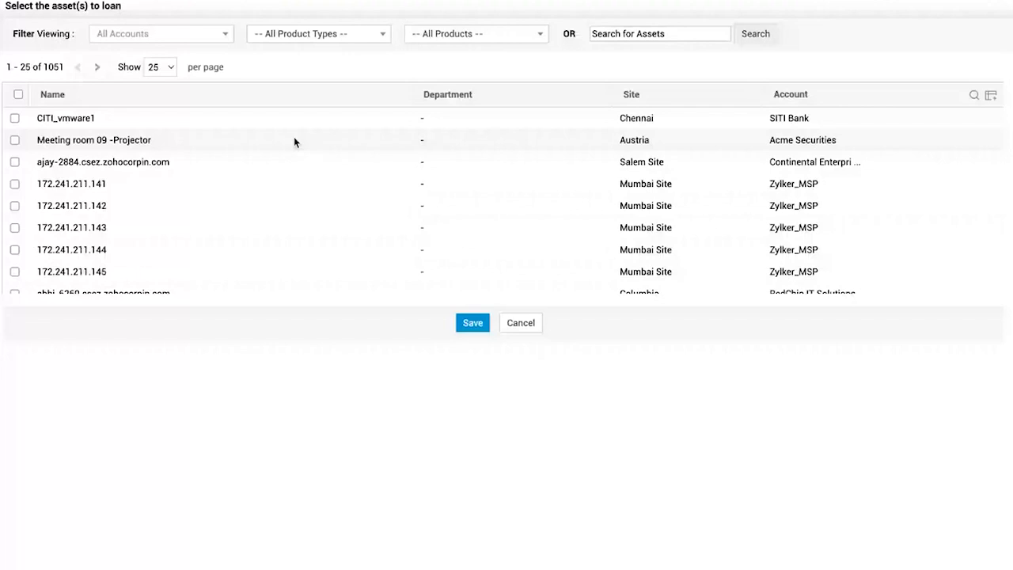
pyautogui.scroll(-5, 172, 212)
pyautogui.scroll(-2, 172, 210)
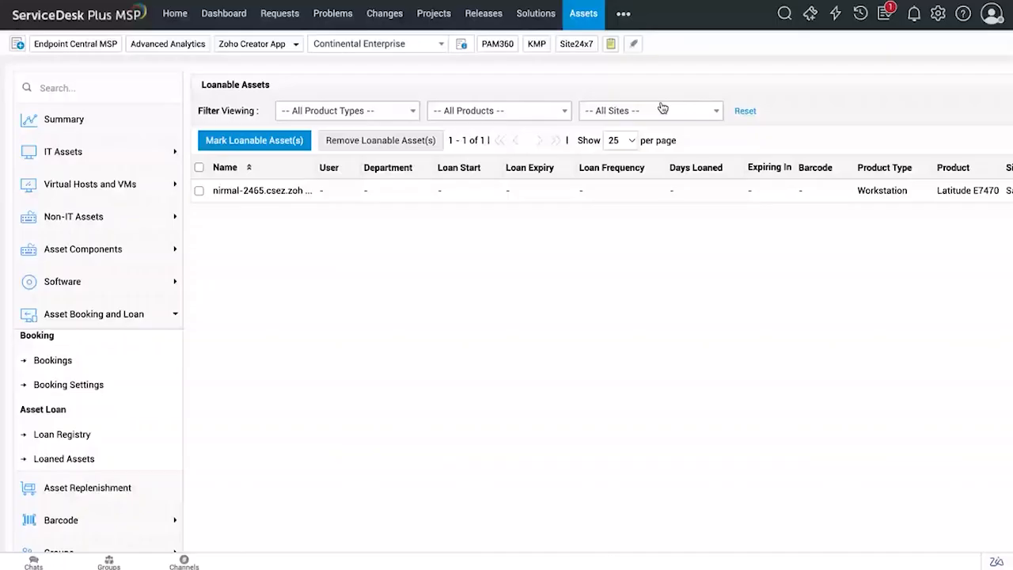
# - Go to the Reports module and run the Assets By Product Type report from the All Assets folder
pyautogui.click(623, 14)
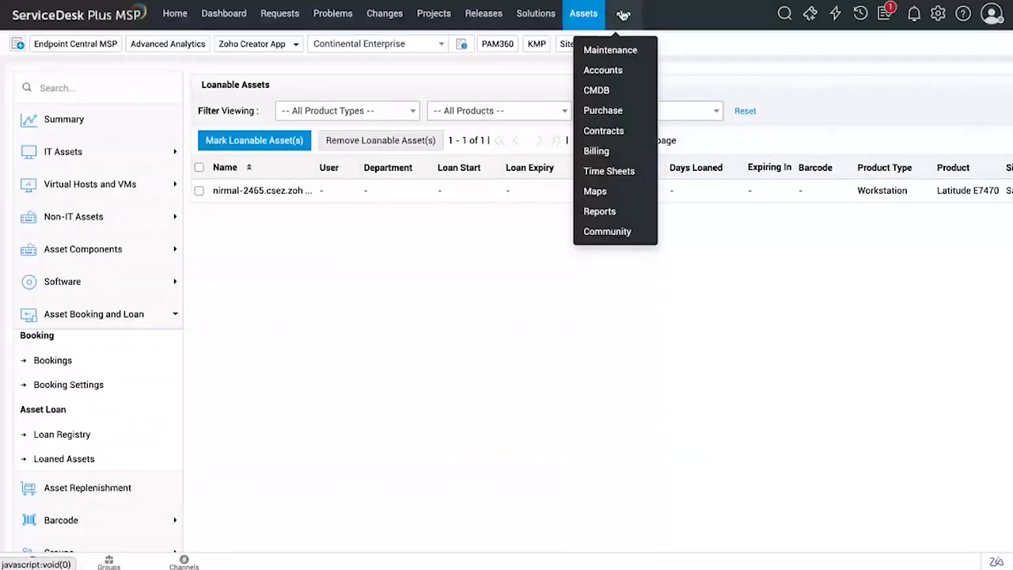
pyautogui.click(608, 214)
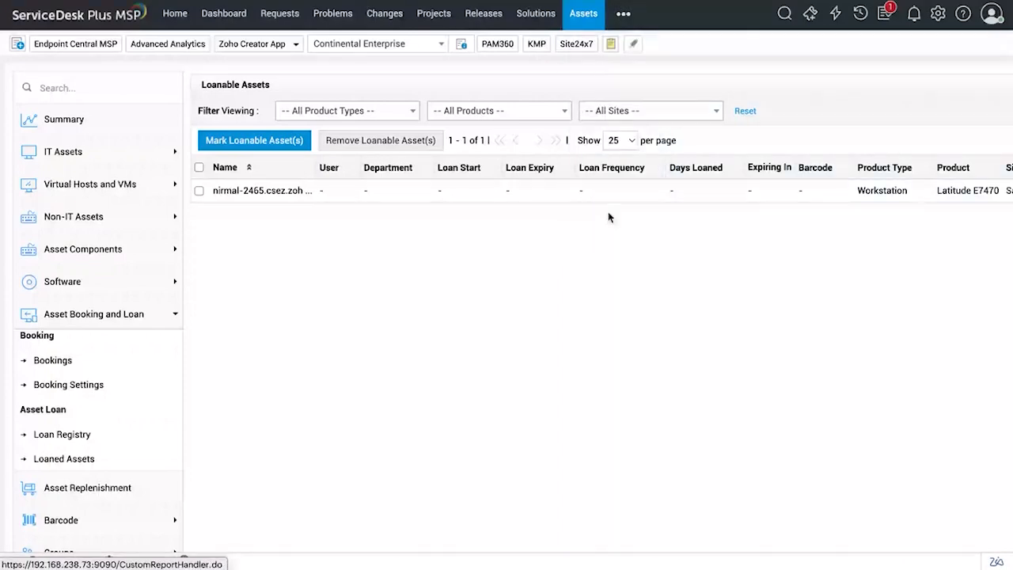
pyautogui.scroll(-5, 480, 266)
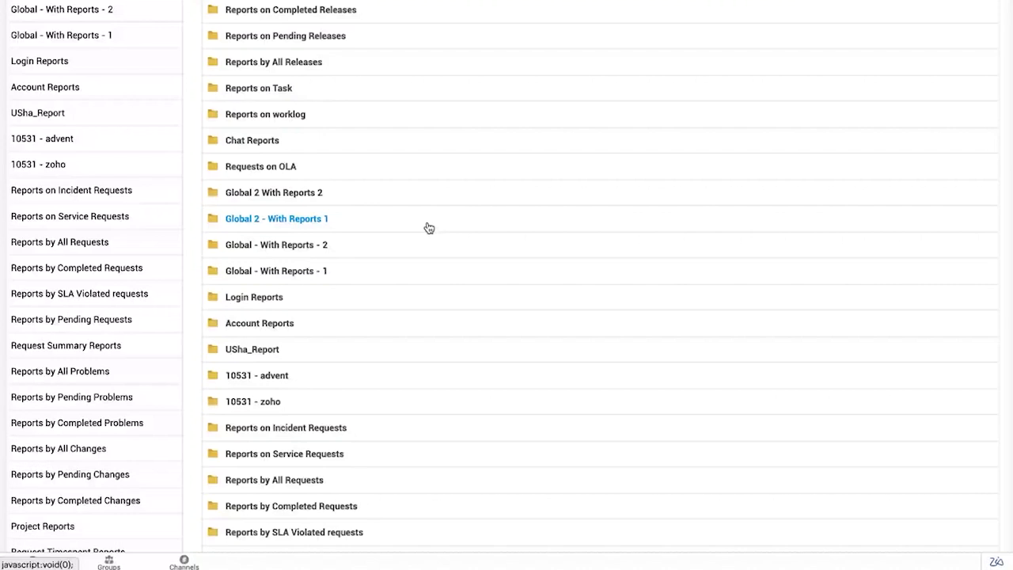
pyautogui.scroll(-10, 401, 399)
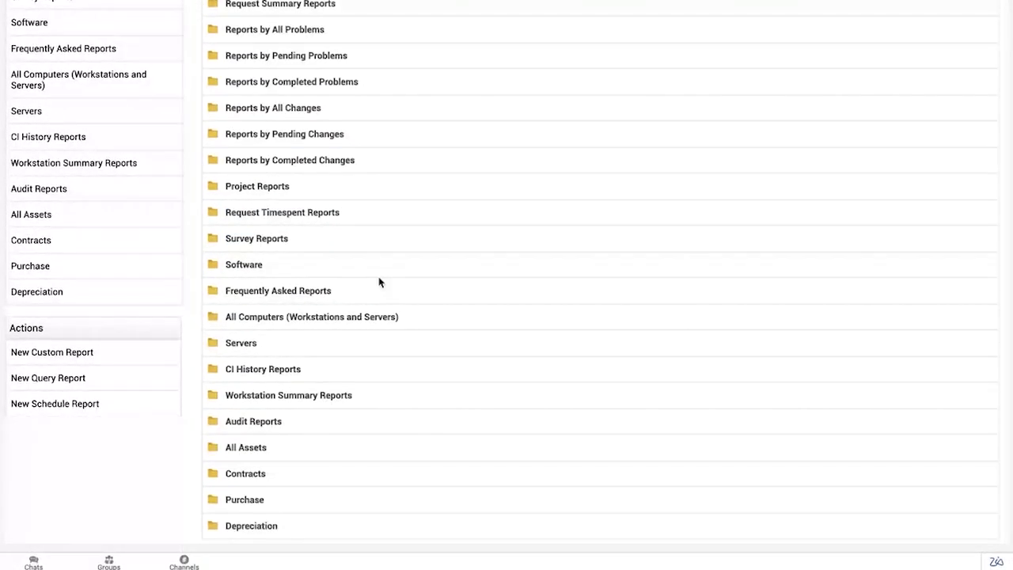
pyautogui.click(238, 448)
pyautogui.scroll(-2, 489, 324)
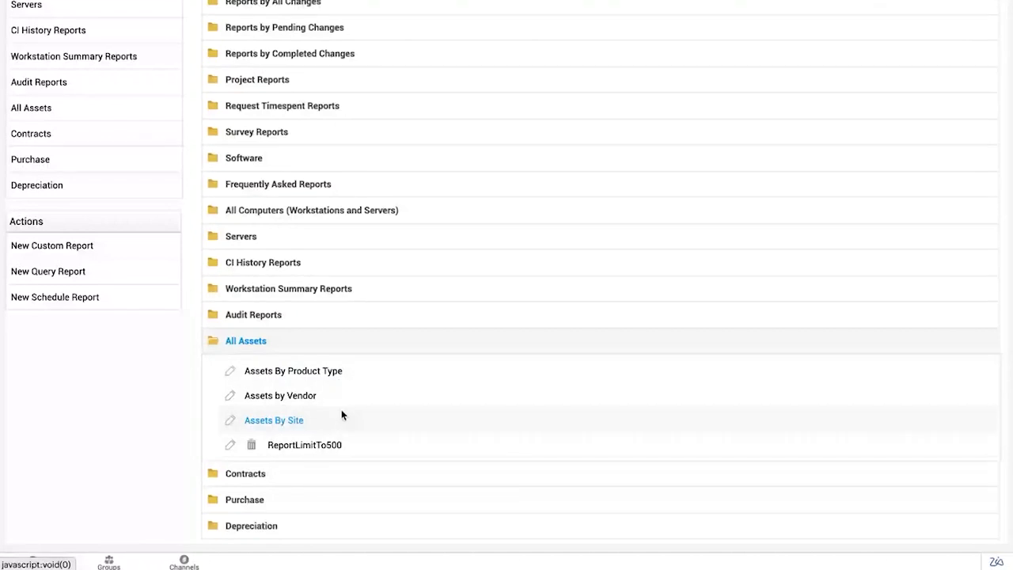
pyautogui.click(298, 371)
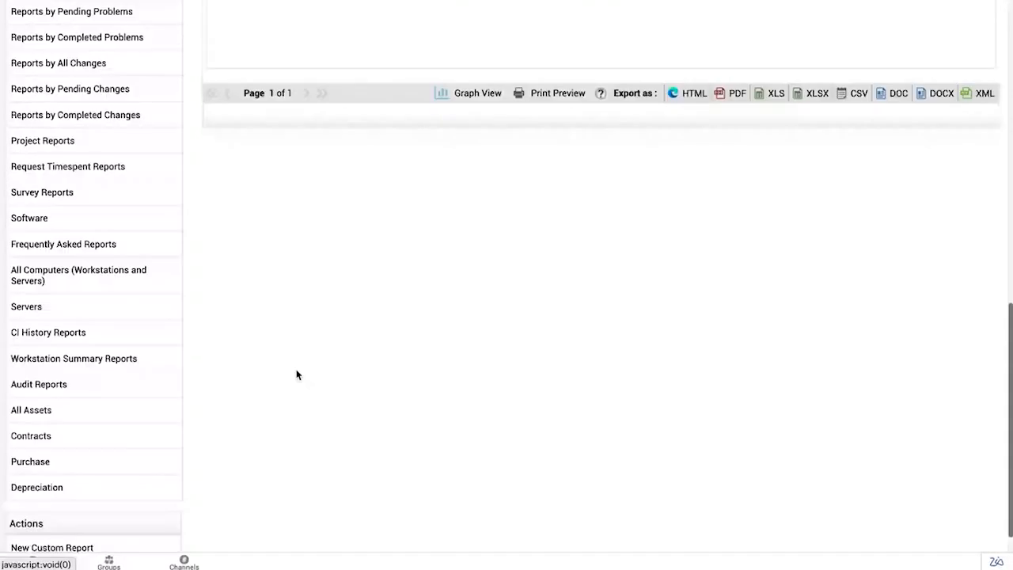
# - Examine the Assets By Product Type report's pie chart, asset table, and available report actions and export formats
pyautogui.scroll(-2, 673, 409)
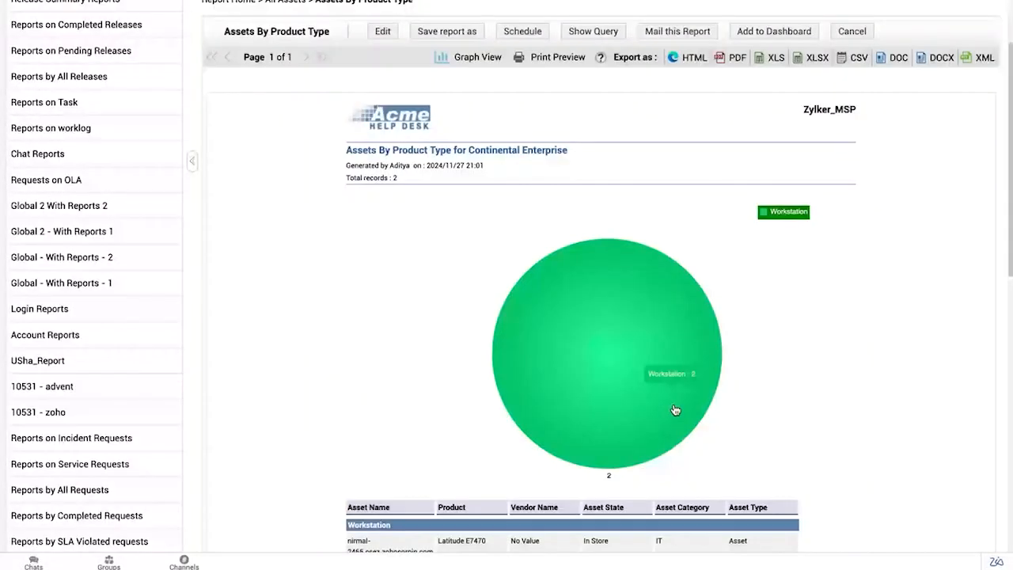
pyautogui.scroll(-3, 497, 342)
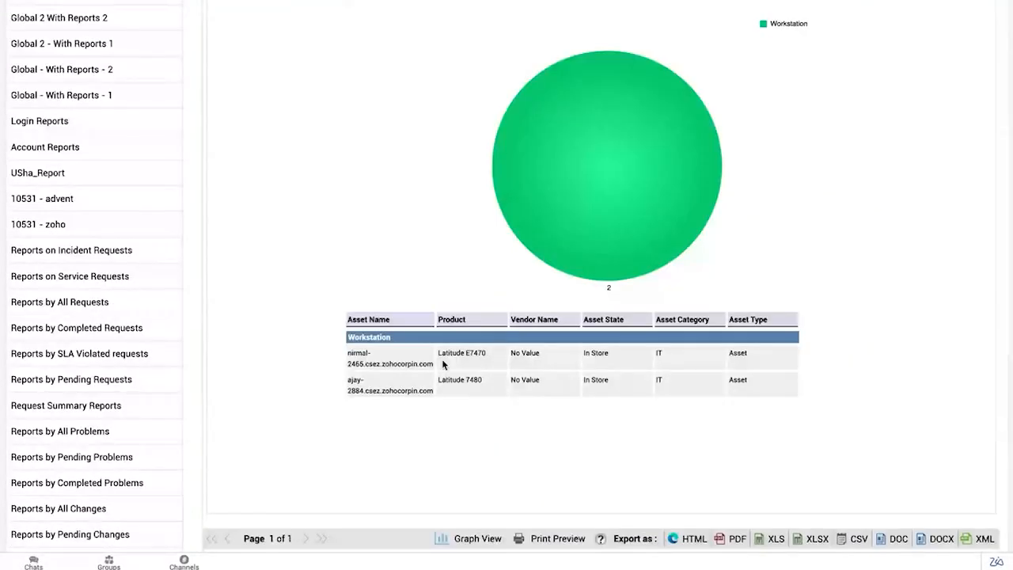
pyautogui.scroll(2, 470, 406)
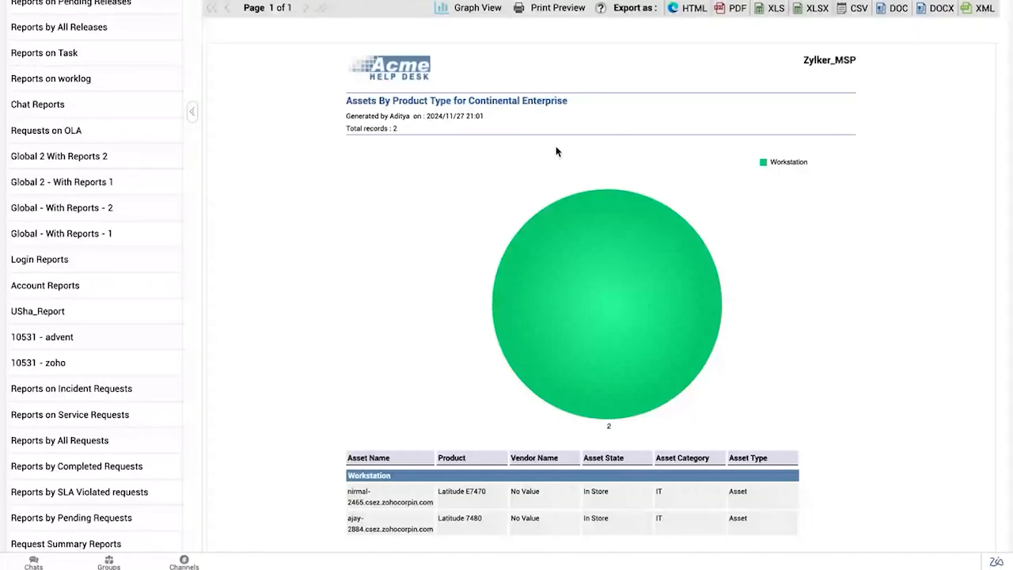
pyautogui.scroll(1, 556, 150)
pyautogui.moveTo(565, 264)
pyautogui.scroll(1, 566, 263)
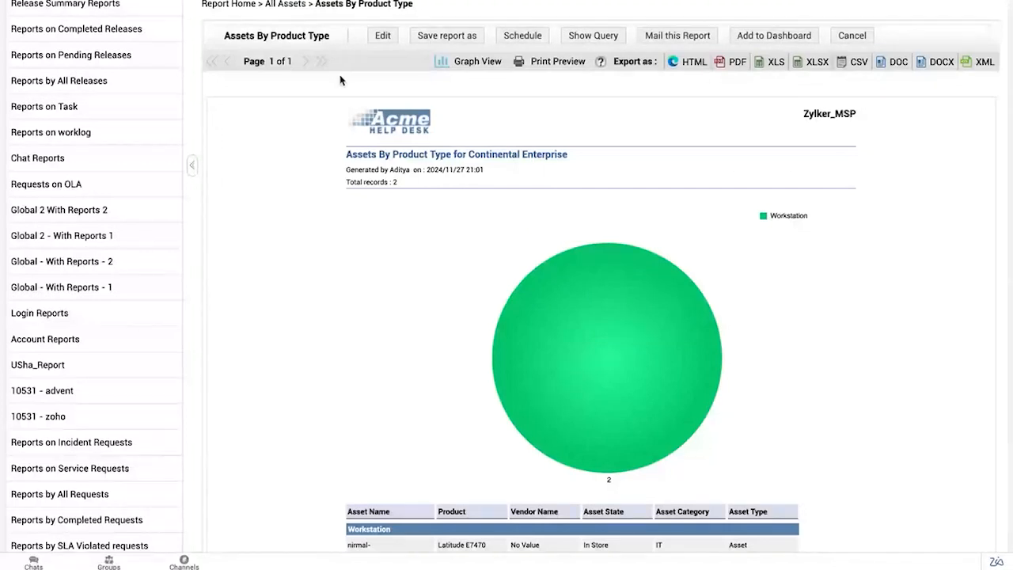
pyautogui.scroll(2, 348, 92)
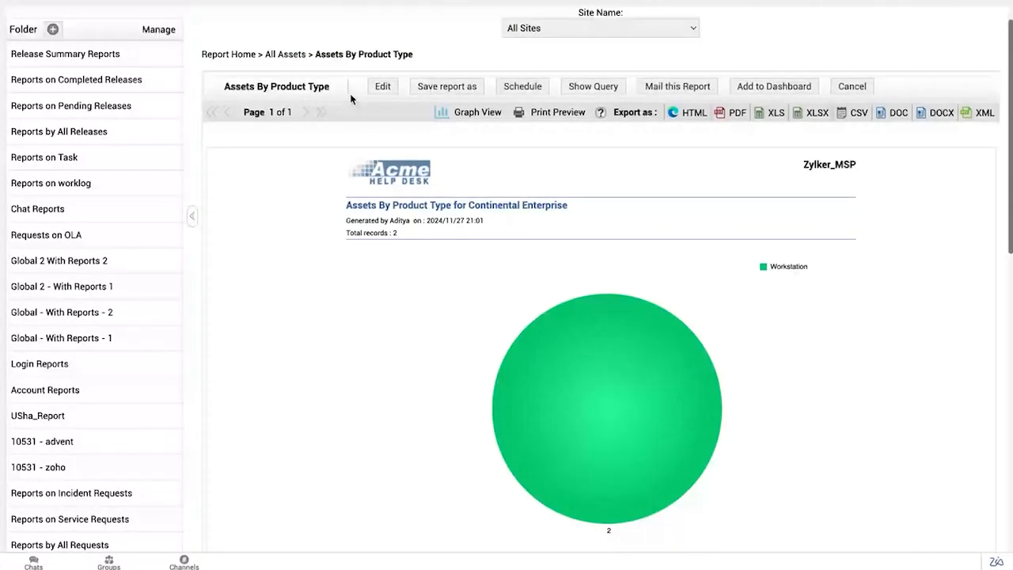
pyautogui.scroll(2, 351, 98)
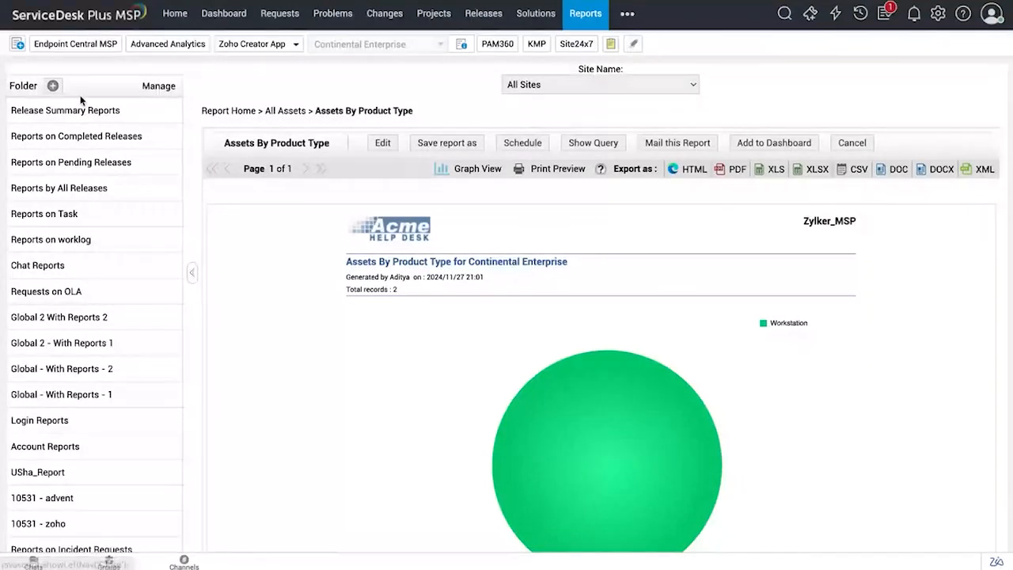
# - Return to the All Reports list and view the report types available for creating a new report
pyautogui.click(585, 25)
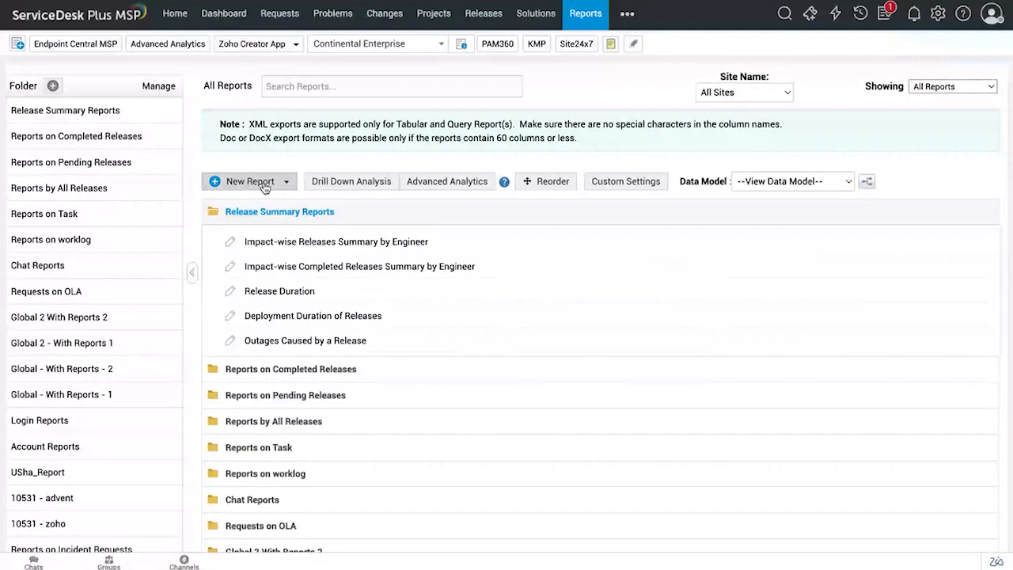
pyautogui.click(293, 182)
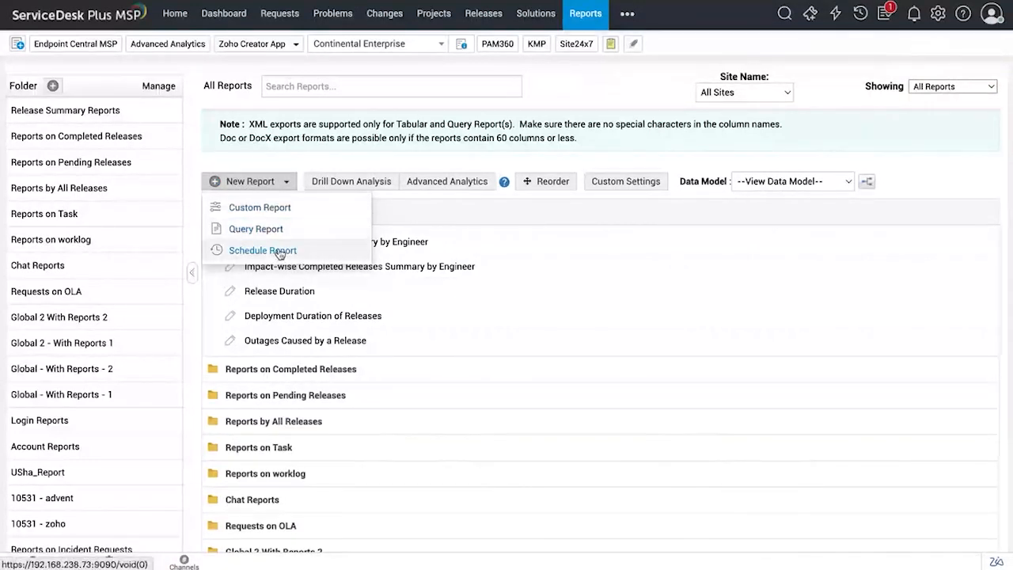
pyautogui.click(335, 163)
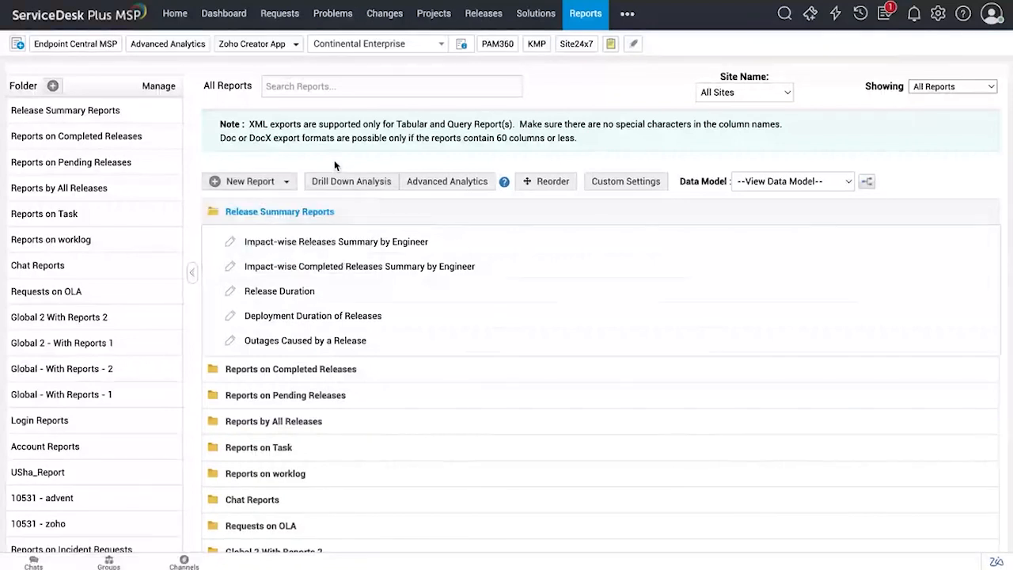